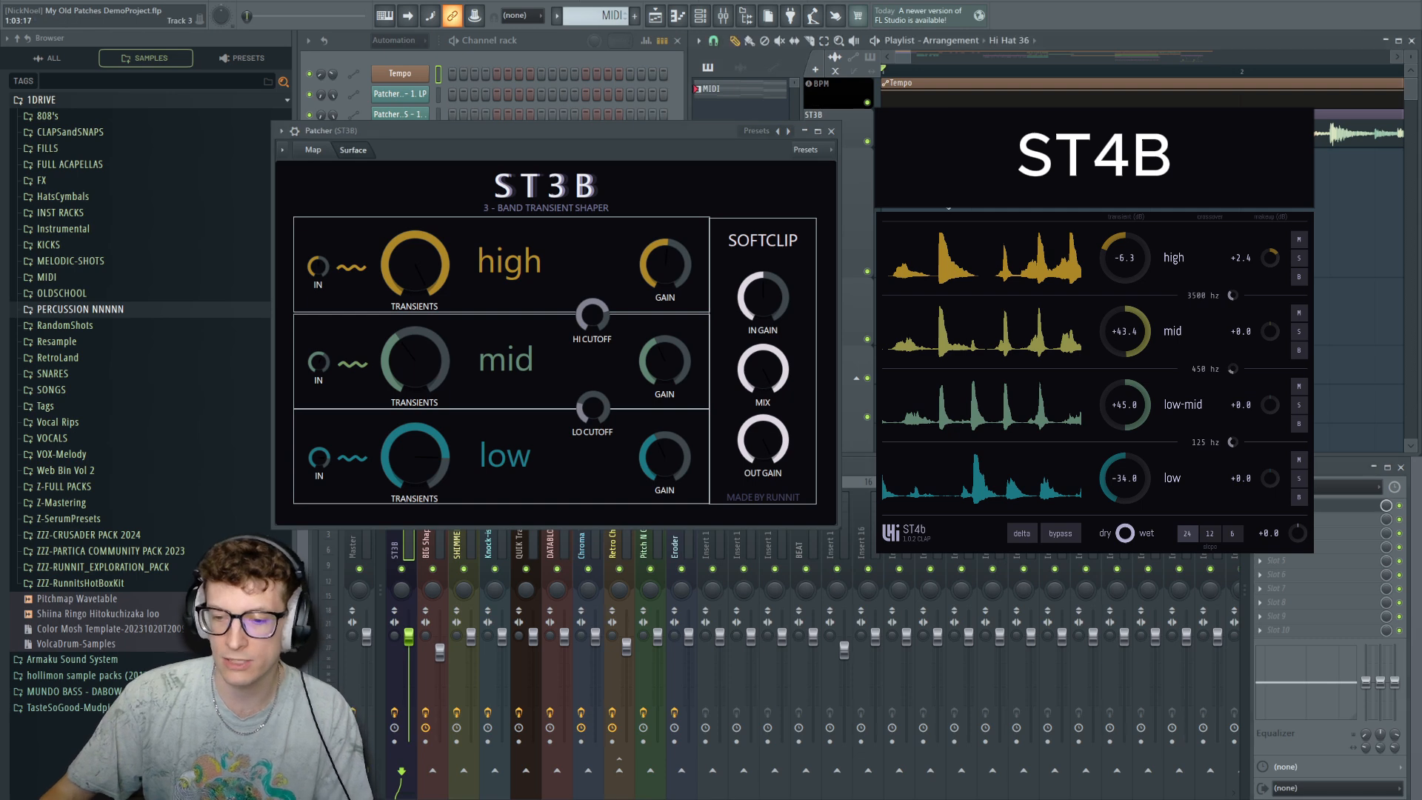
Bring the DNB_BREAK_29 clip at the start of the playlist into view and move the ST3B window clear of it.
{"action": "scroll", "coordinate": [950, 212], "scroll_direction": "down", "scroll_amount": 5}
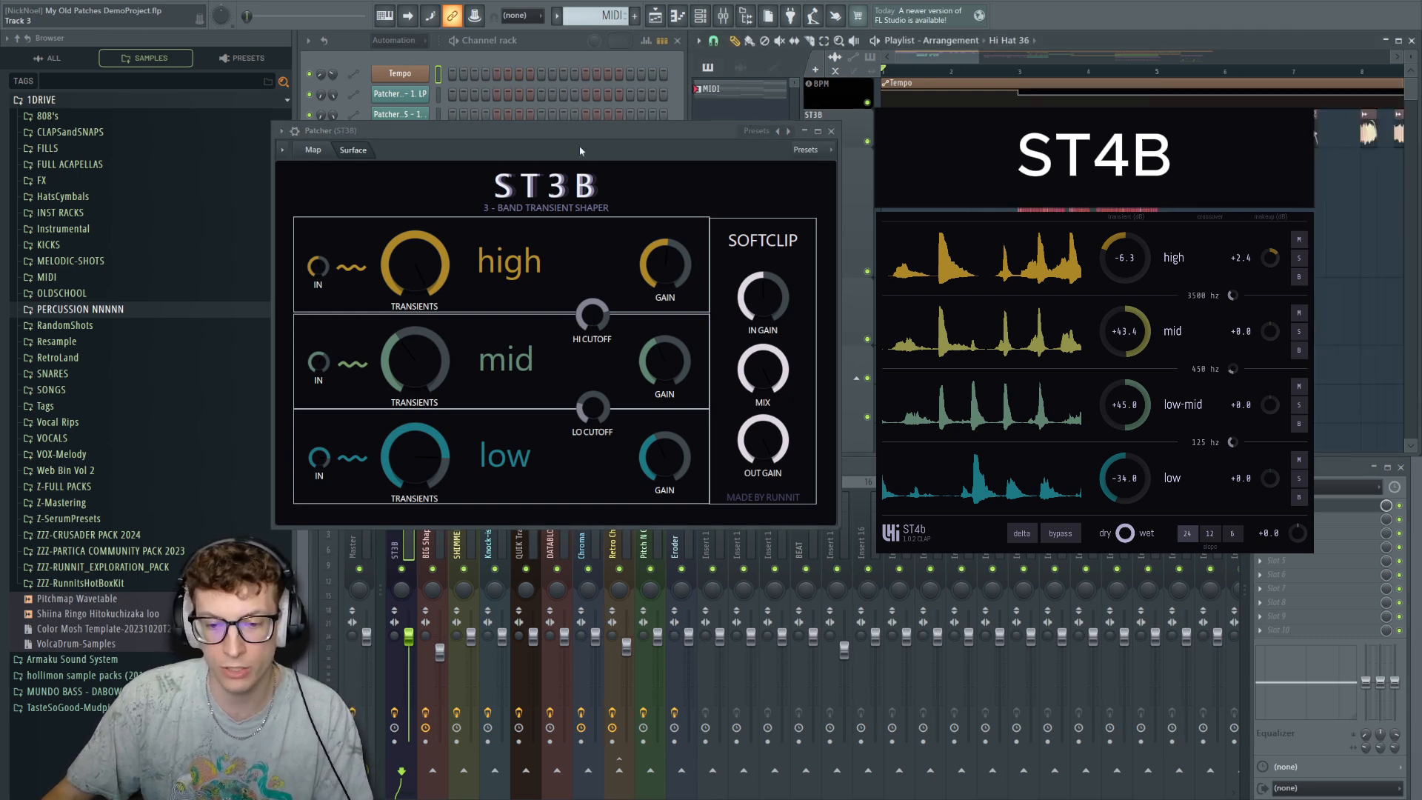
{"action": "mouse_move", "coordinate": [600, 128]}
{"action": "left_mouse_down"}
{"action": "mouse_move", "coordinate": [519, 133]}
{"action": "mouse_move", "coordinate": [600, 139]}
{"action": "left_mouse_up"}
{"action": "scroll", "coordinate": [901, 159], "scroll_direction": "up", "scroll_amount": 2}
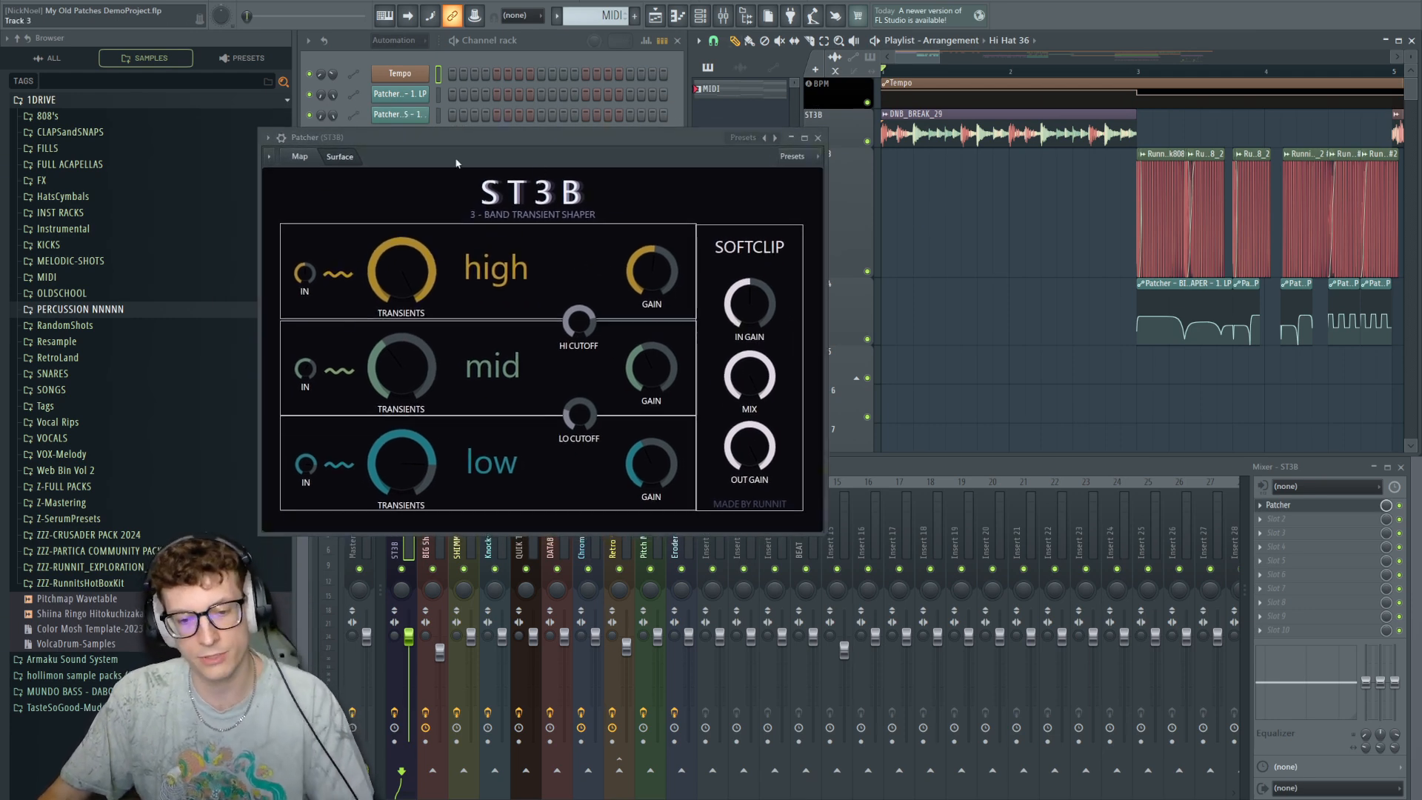
{"action": "left_click_drag", "start_coordinate": [507, 139], "coordinate": [491, 125]}
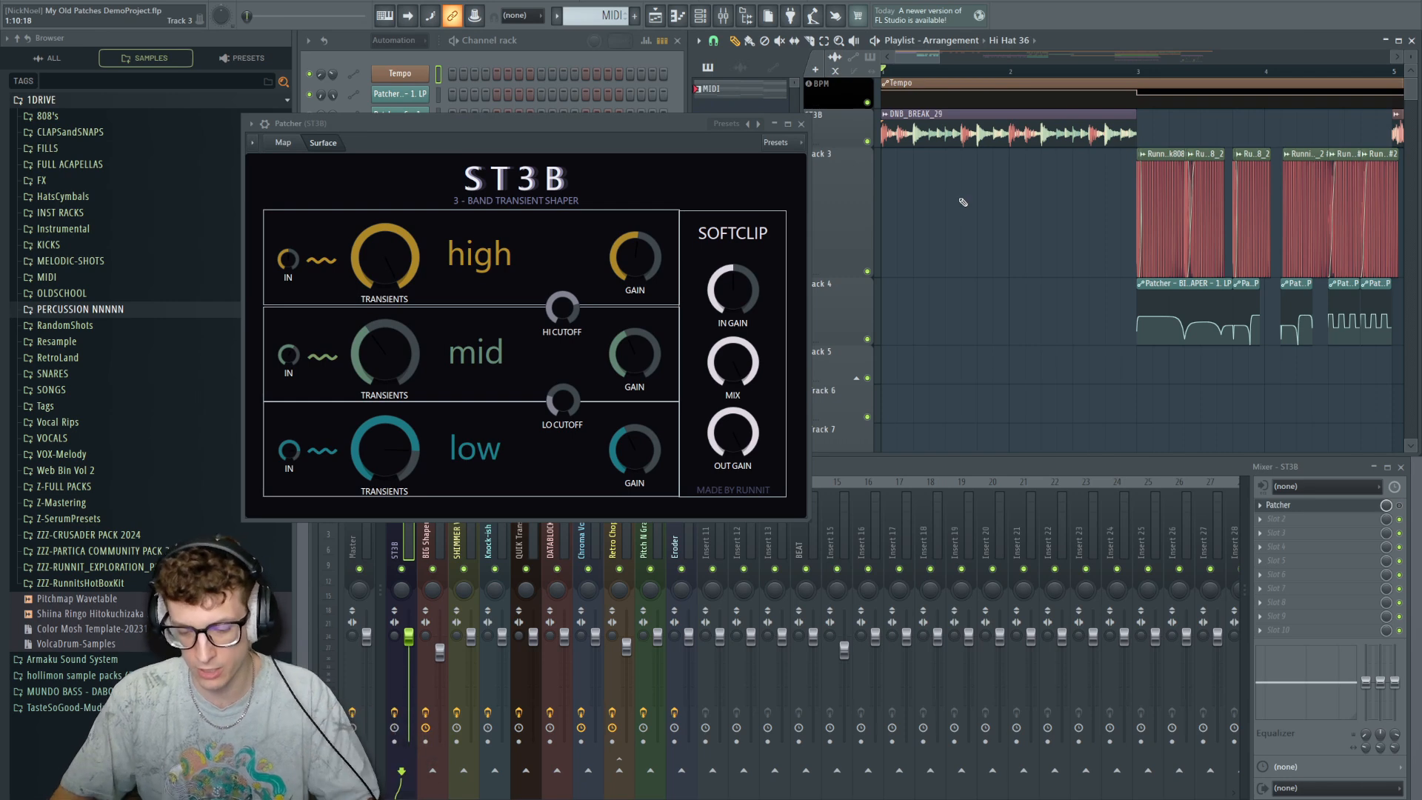
{"action": "left_click_drag", "start_coordinate": [685, 122], "coordinate": [659, 116]}
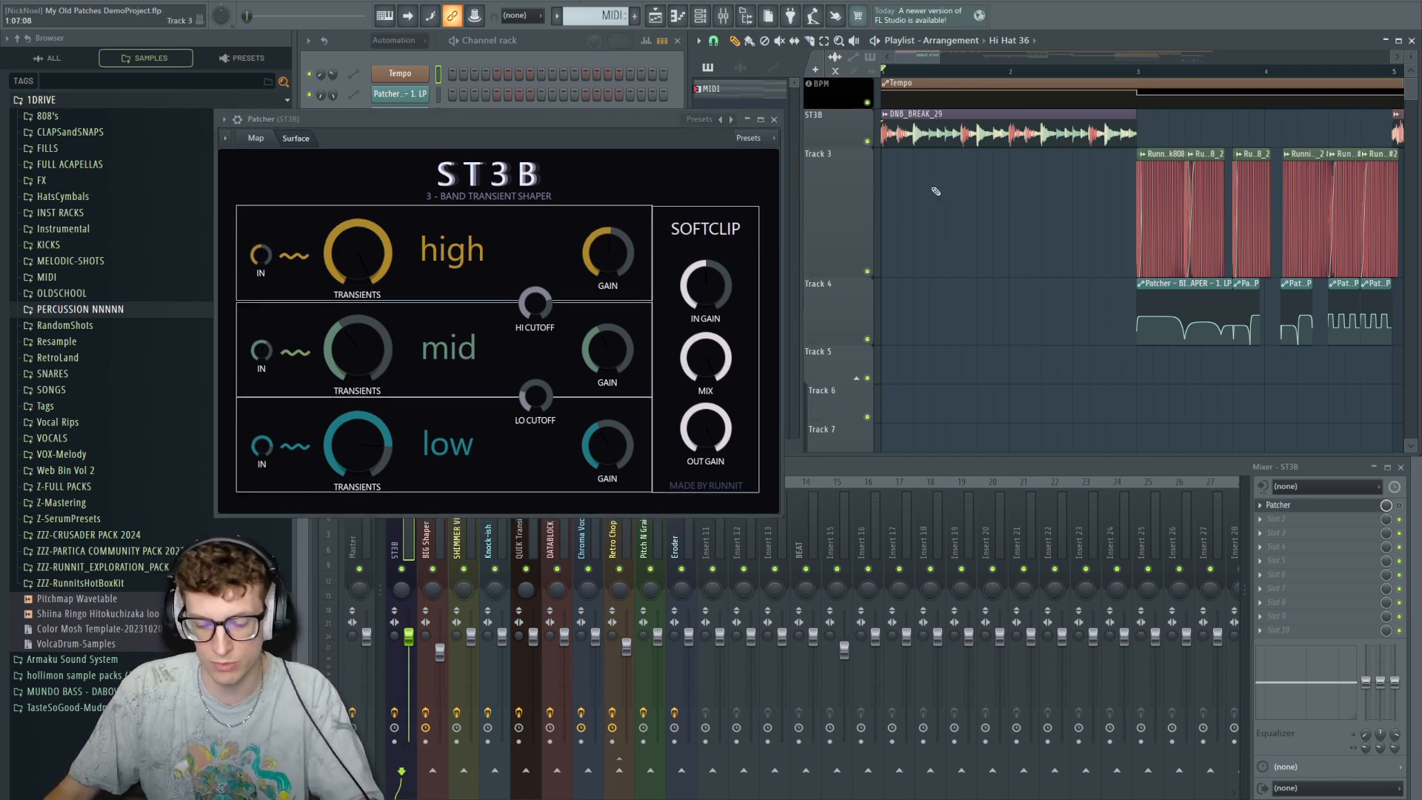
Play the DNB_BREAK_29 drum break, set the playlist loop region from bar 1 to bar 3, and play it again.
{"action": "key", "text": "space"}
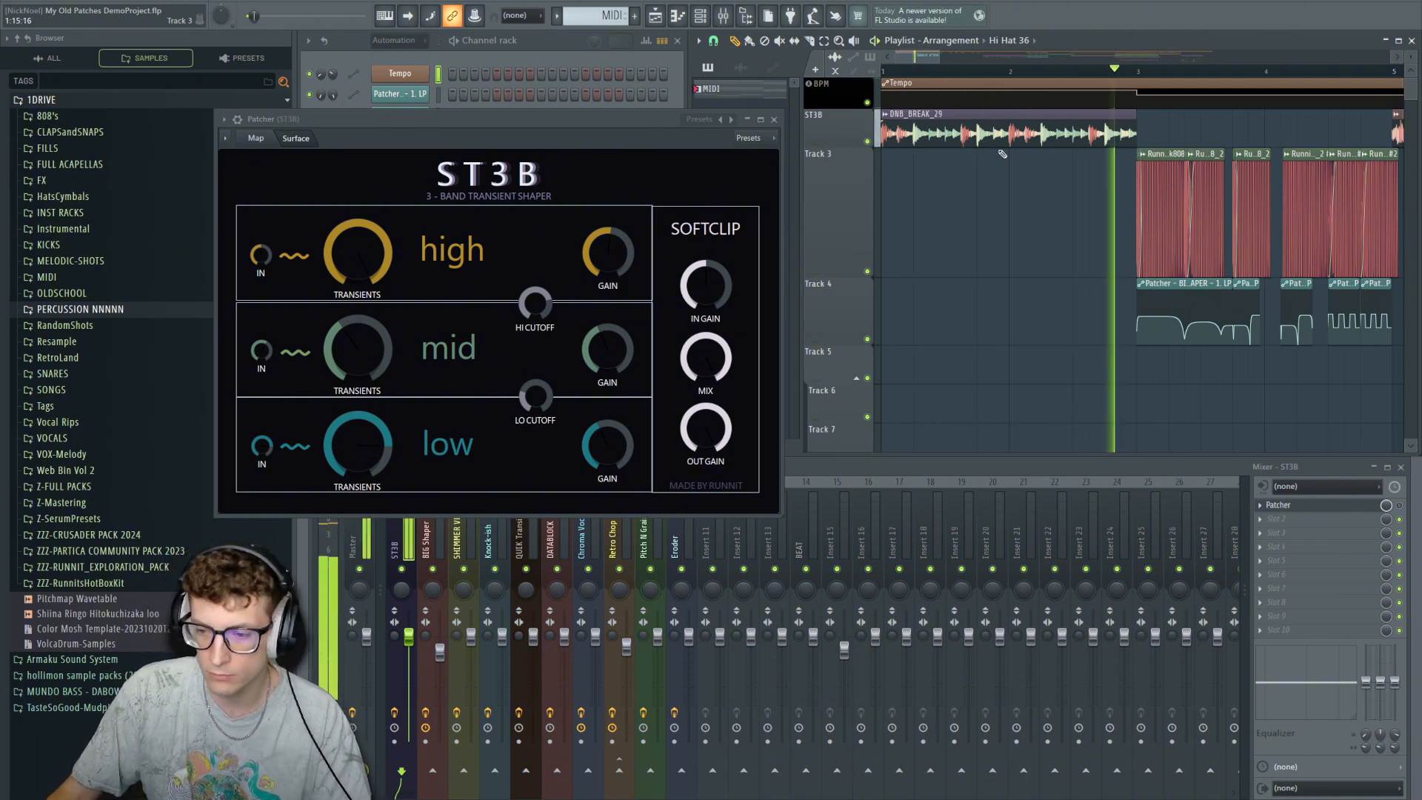
{"action": "key", "text": "space"}
{"action": "left_click_drag", "start_coordinate": [1143, 73], "coordinate": [881, 73]}
{"action": "key", "text": "space"}
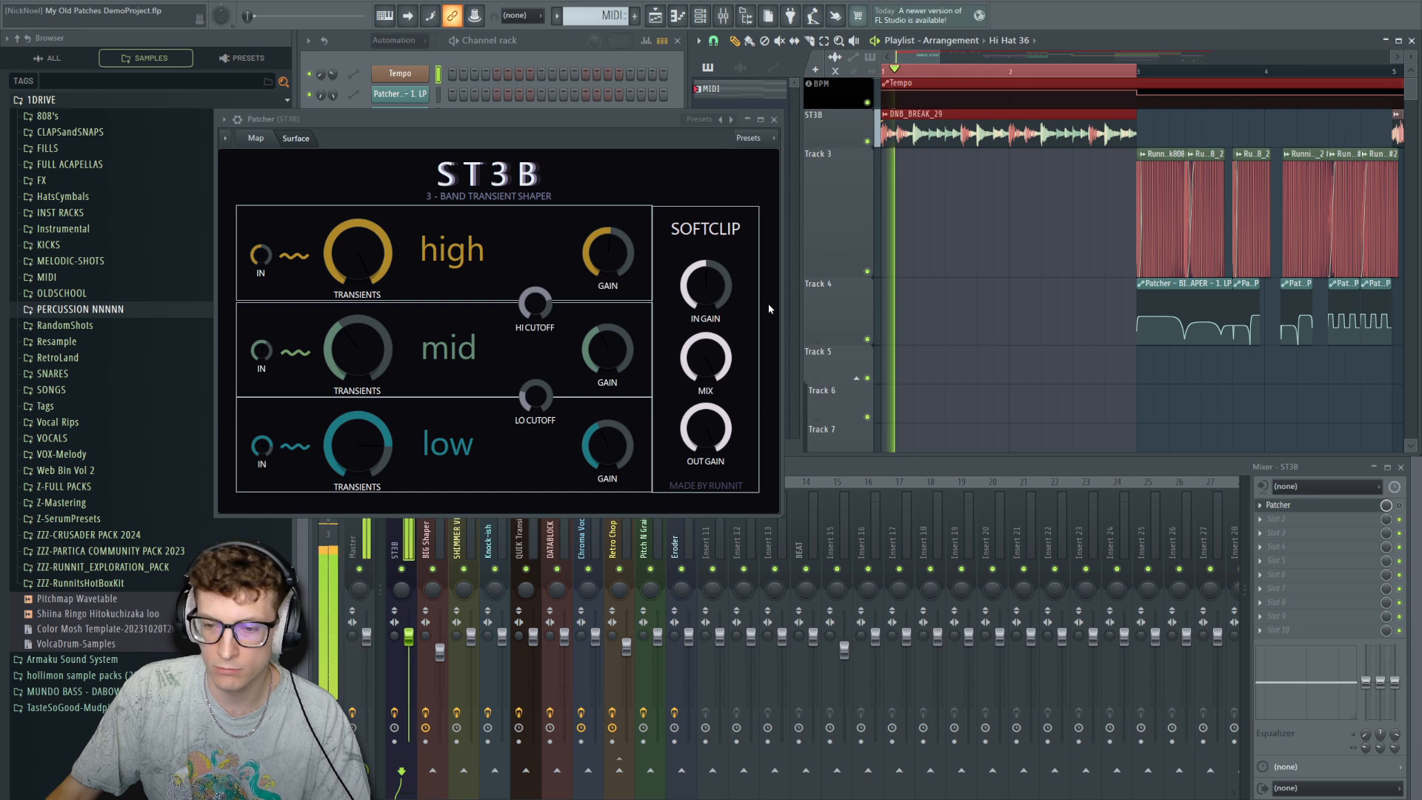
{"action": "left_click", "coordinate": [991, 264]}
{"action": "key", "text": "space"}
Play the looped drum break while sweeping the high band's transients on ST3B to hear their effect.
{"action": "left_click_drag", "start_coordinate": [567, 118], "coordinate": [647, 117]}
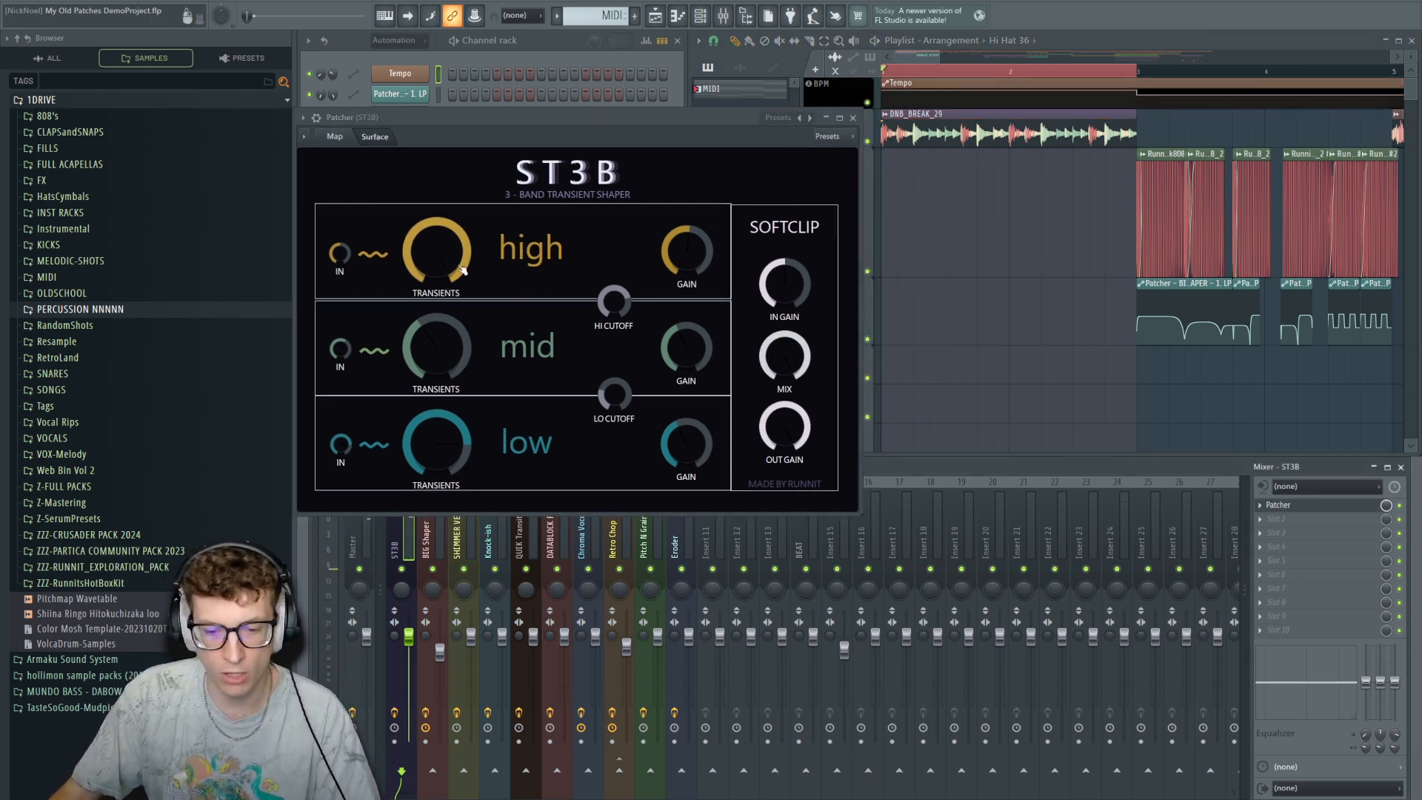
{"action": "left_click_drag", "start_coordinate": [435, 268], "coordinate": [435, 255]}
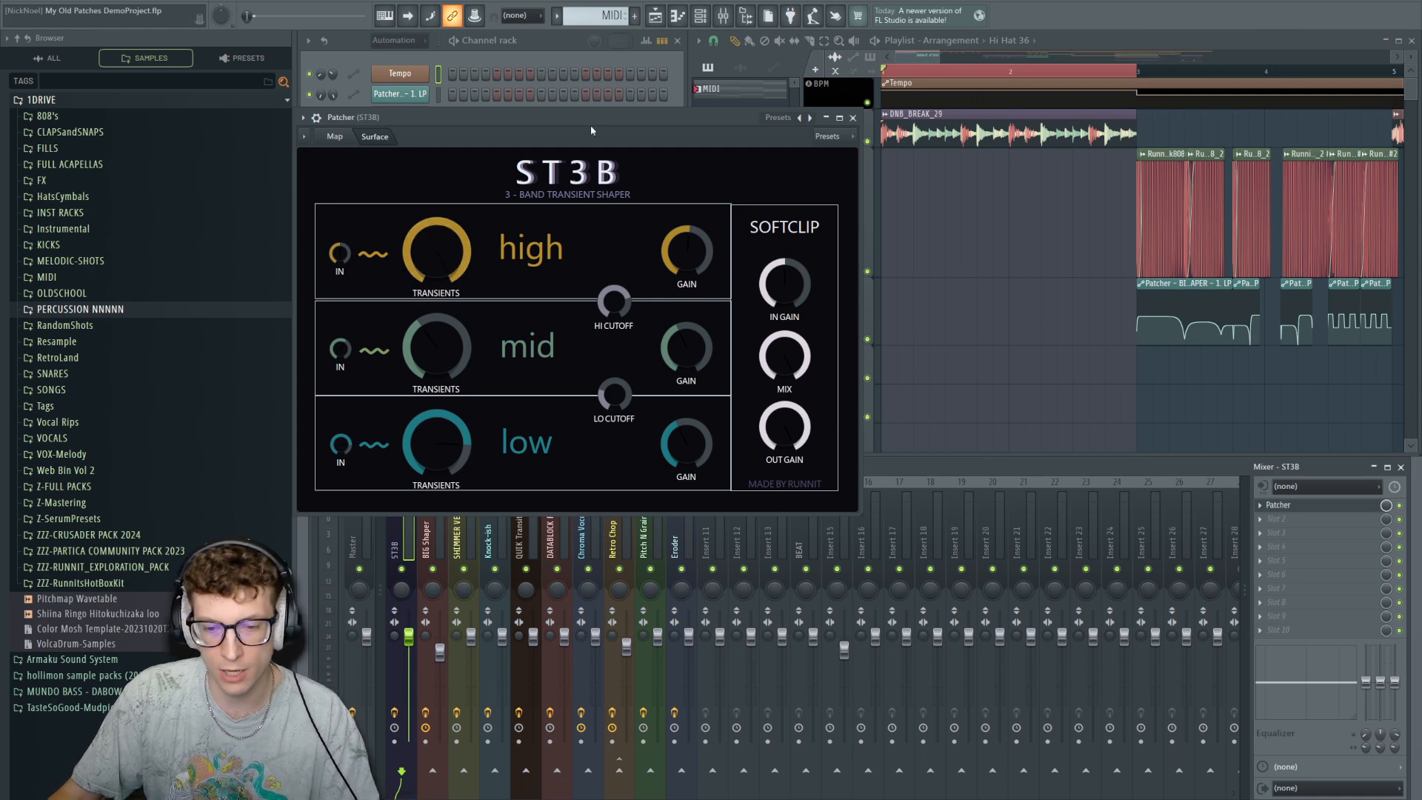
{"action": "left_click_drag", "start_coordinate": [591, 121], "coordinate": [563, 121]}
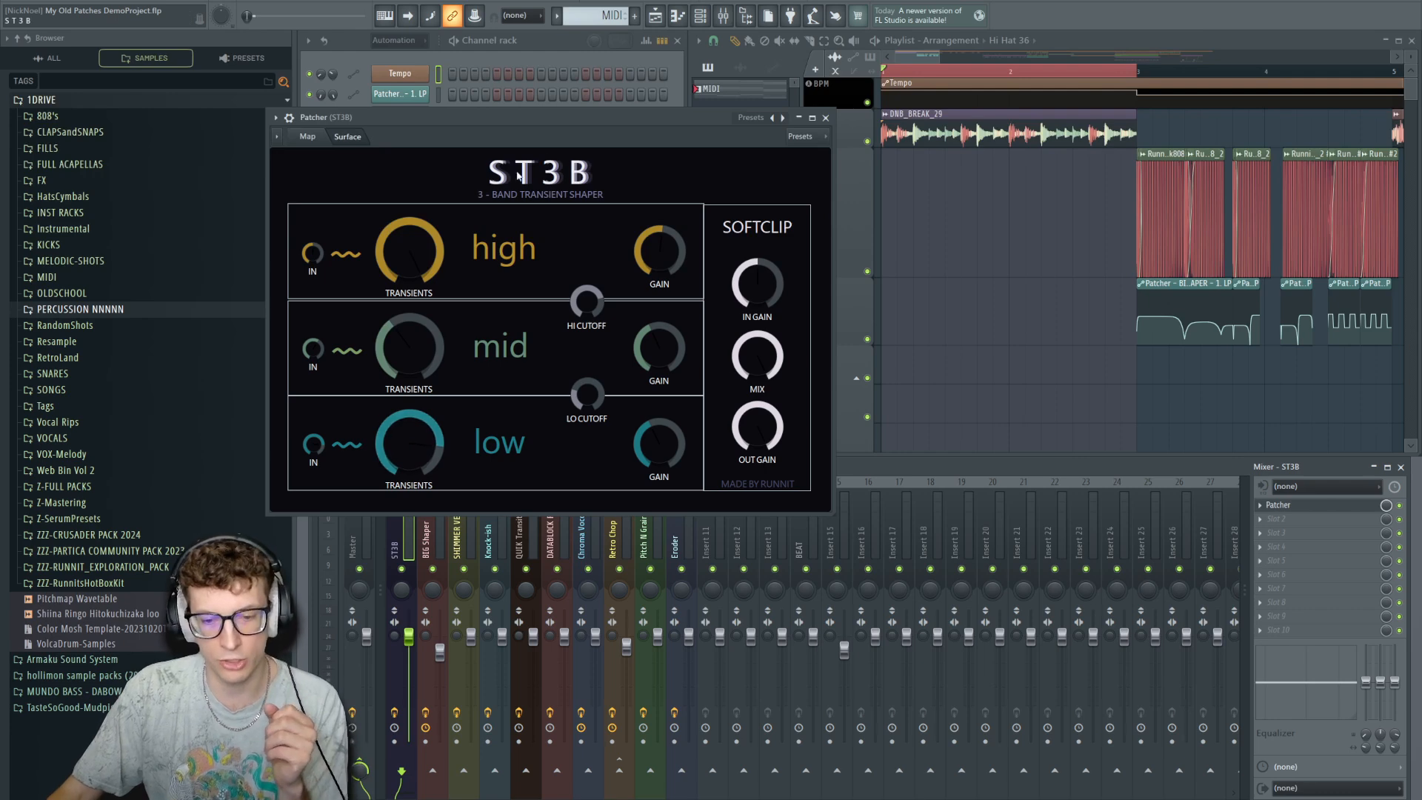
{"action": "left_click_drag", "start_coordinate": [574, 124], "coordinate": [674, 123]}
{"action": "key", "text": "space"}
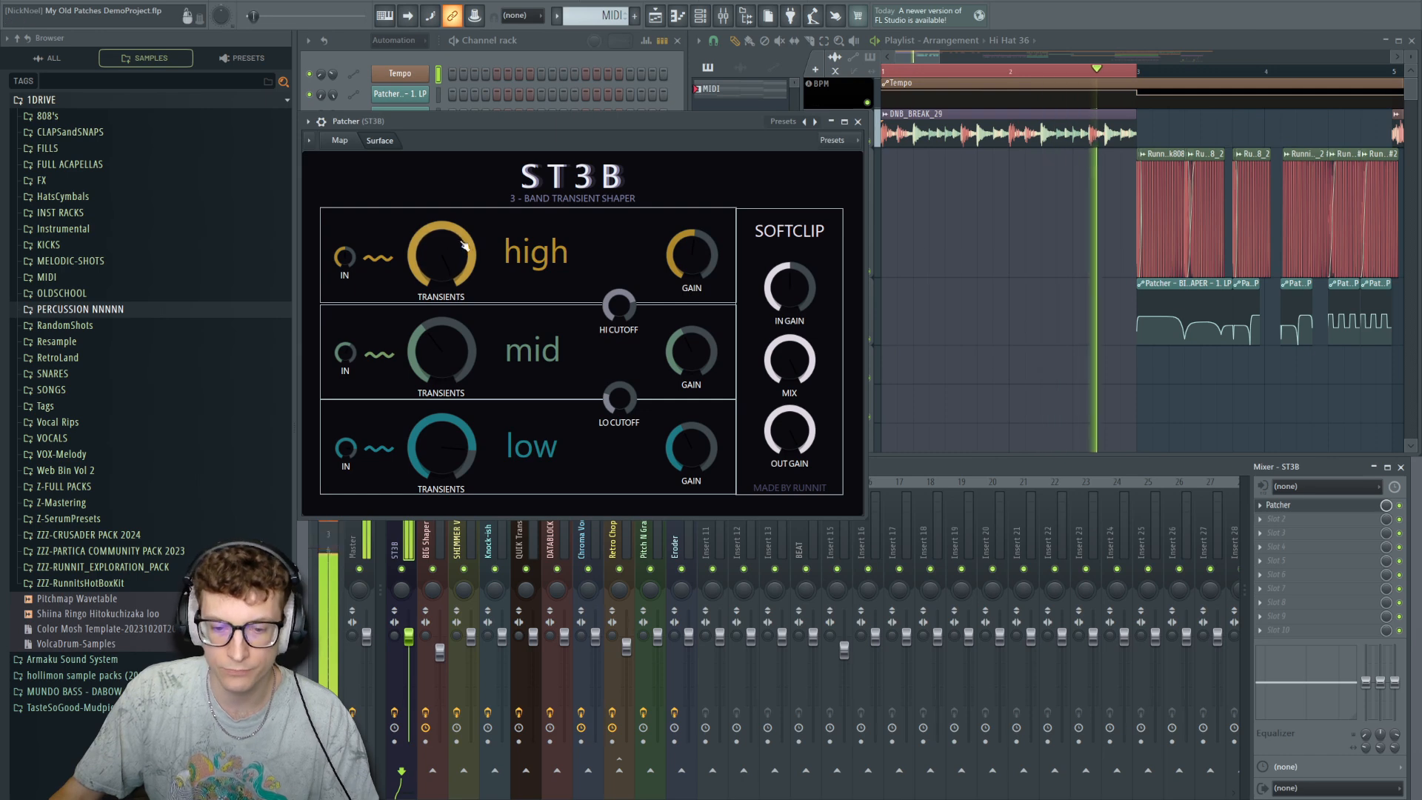
{"action": "mouse_move", "coordinate": [465, 241]}
{"action": "left_mouse_down"}
{"action": "mouse_move", "coordinate": [465, 400]}
{"action": "mouse_move", "coordinate": [465, 241]}
{"action": "left_mouse_up"}
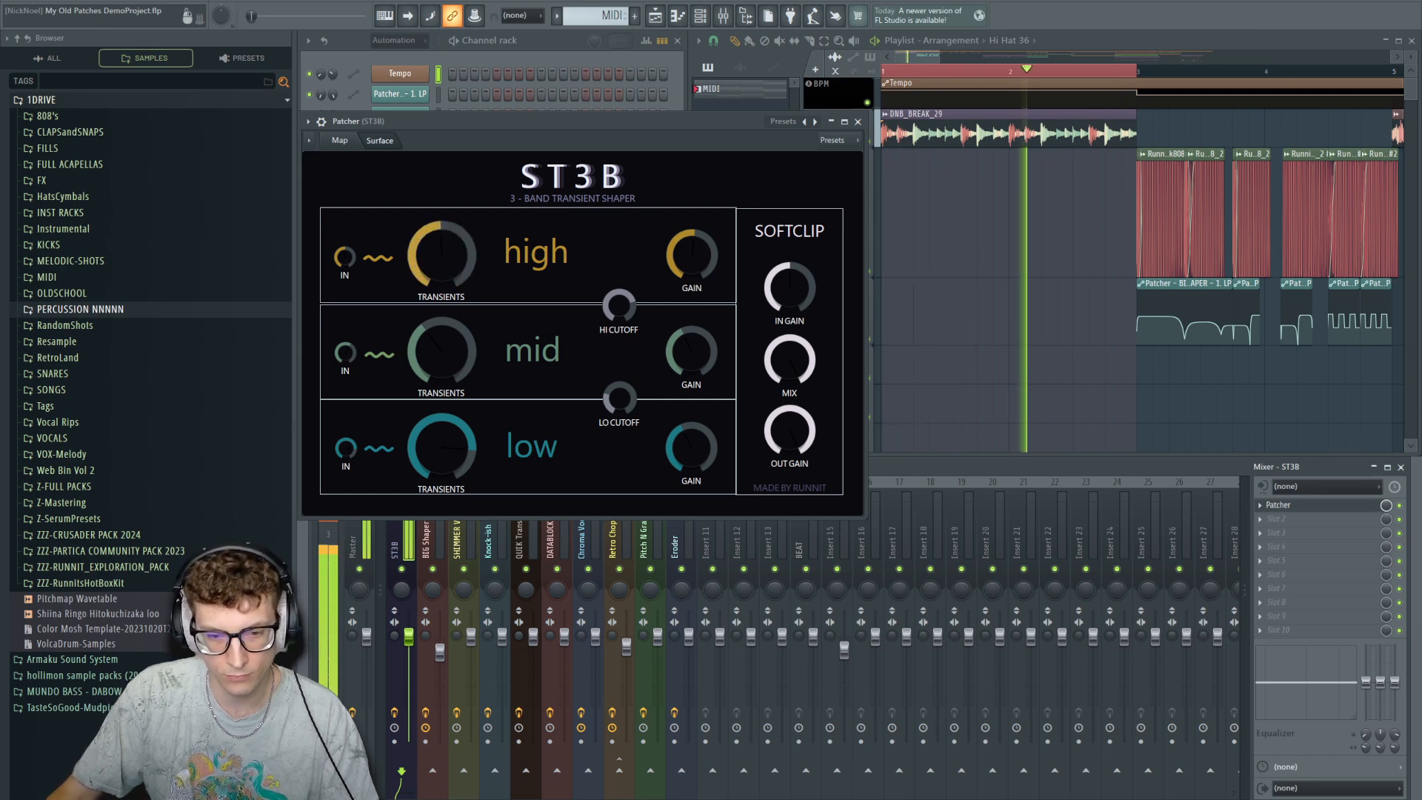
{"action": "key", "text": "space"}
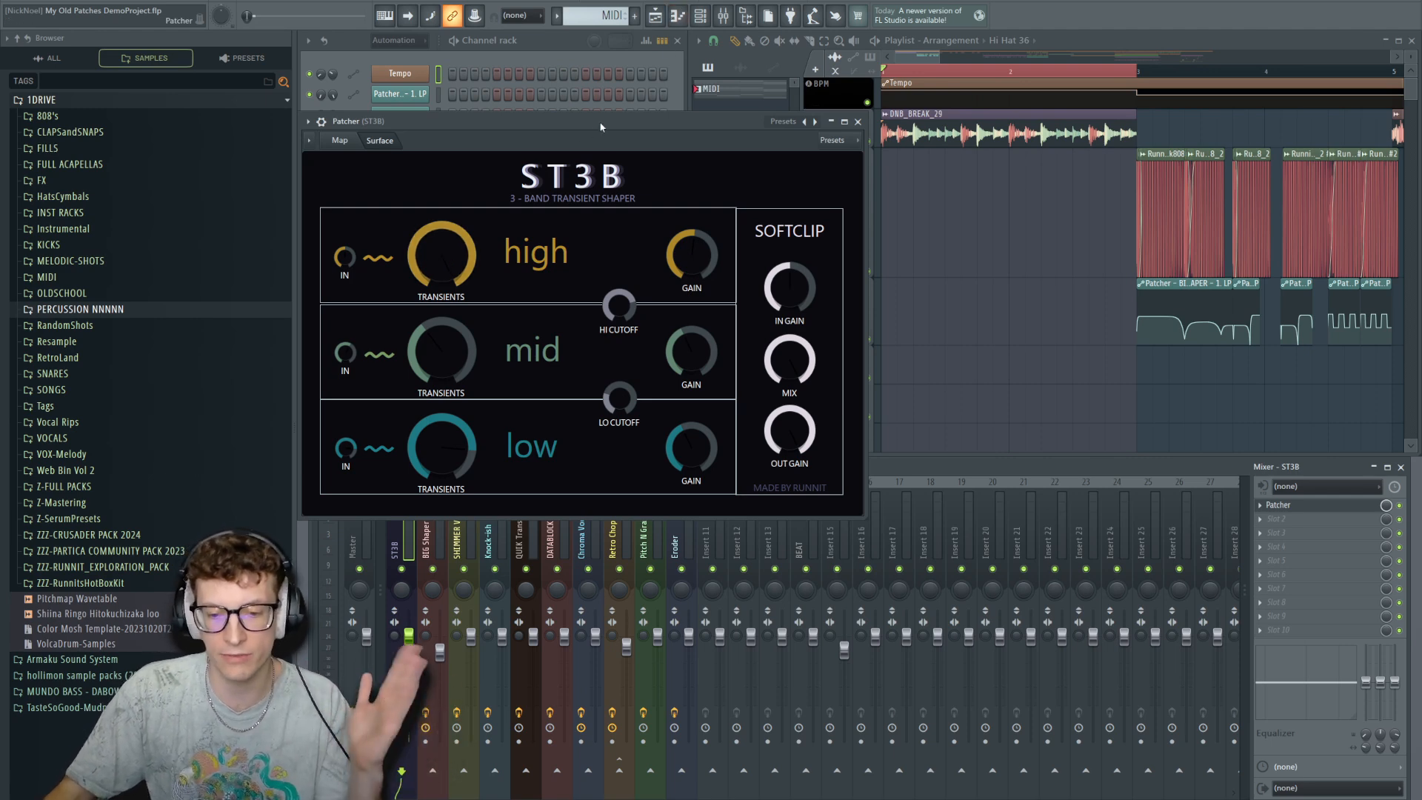
Sweep the high and low bands' transients during loop playback, leaving both at maximum.
{"action": "key", "text": "space"}
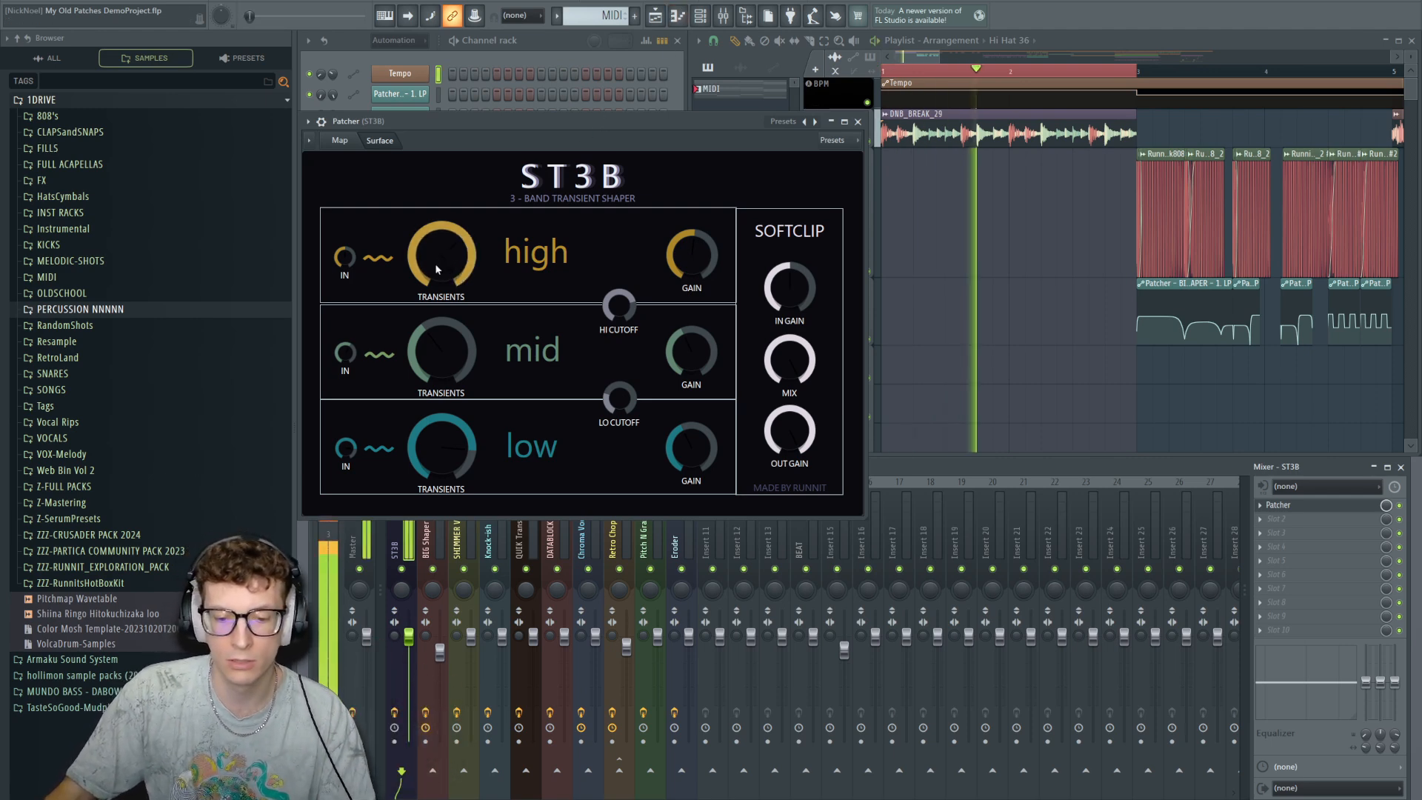
{"action": "mouse_move", "coordinate": [435, 265]}
{"action": "left_mouse_down"}
{"action": "mouse_move", "coordinate": [435, 400]}
{"action": "mouse_move", "coordinate": [435, 265]}
{"action": "left_mouse_up"}
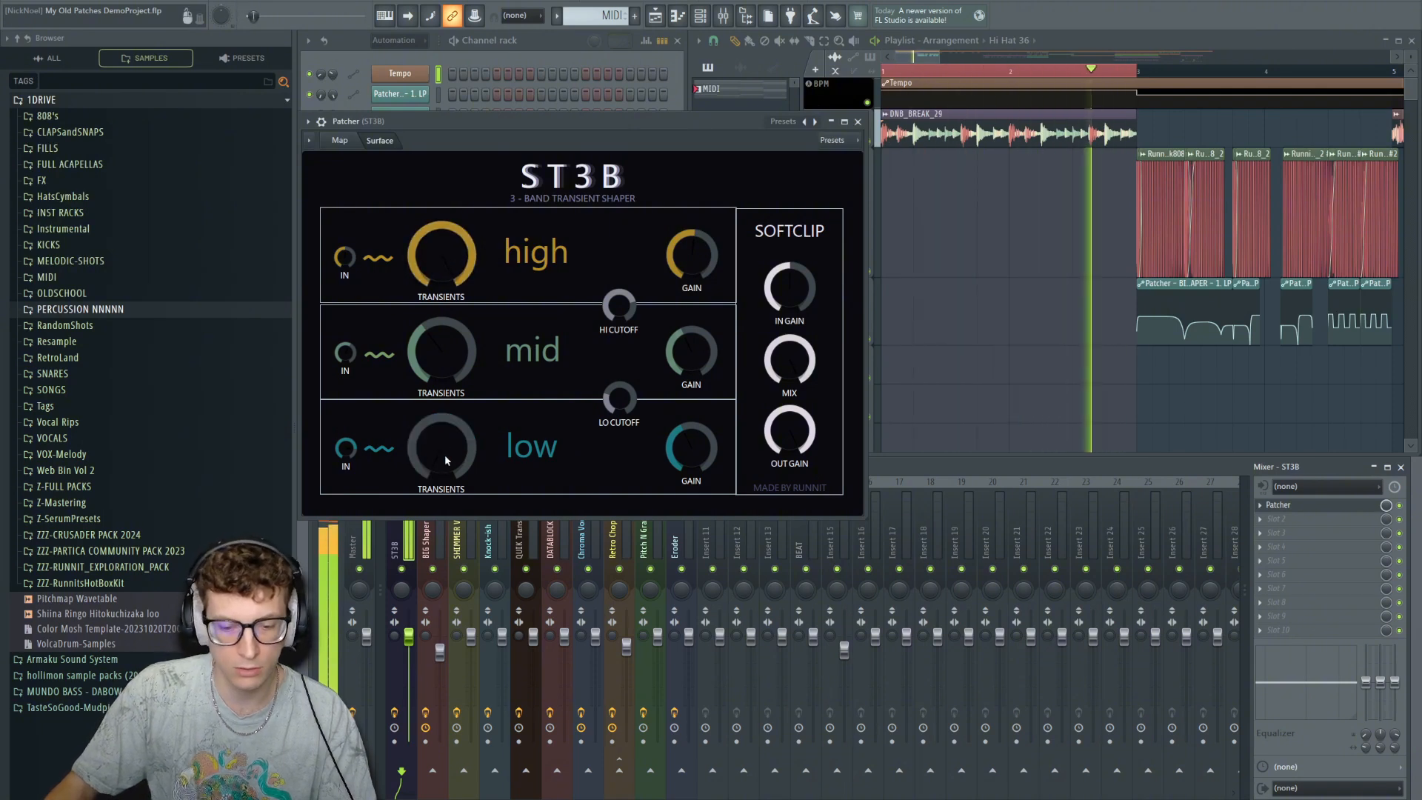
{"action": "key", "text": "space"}
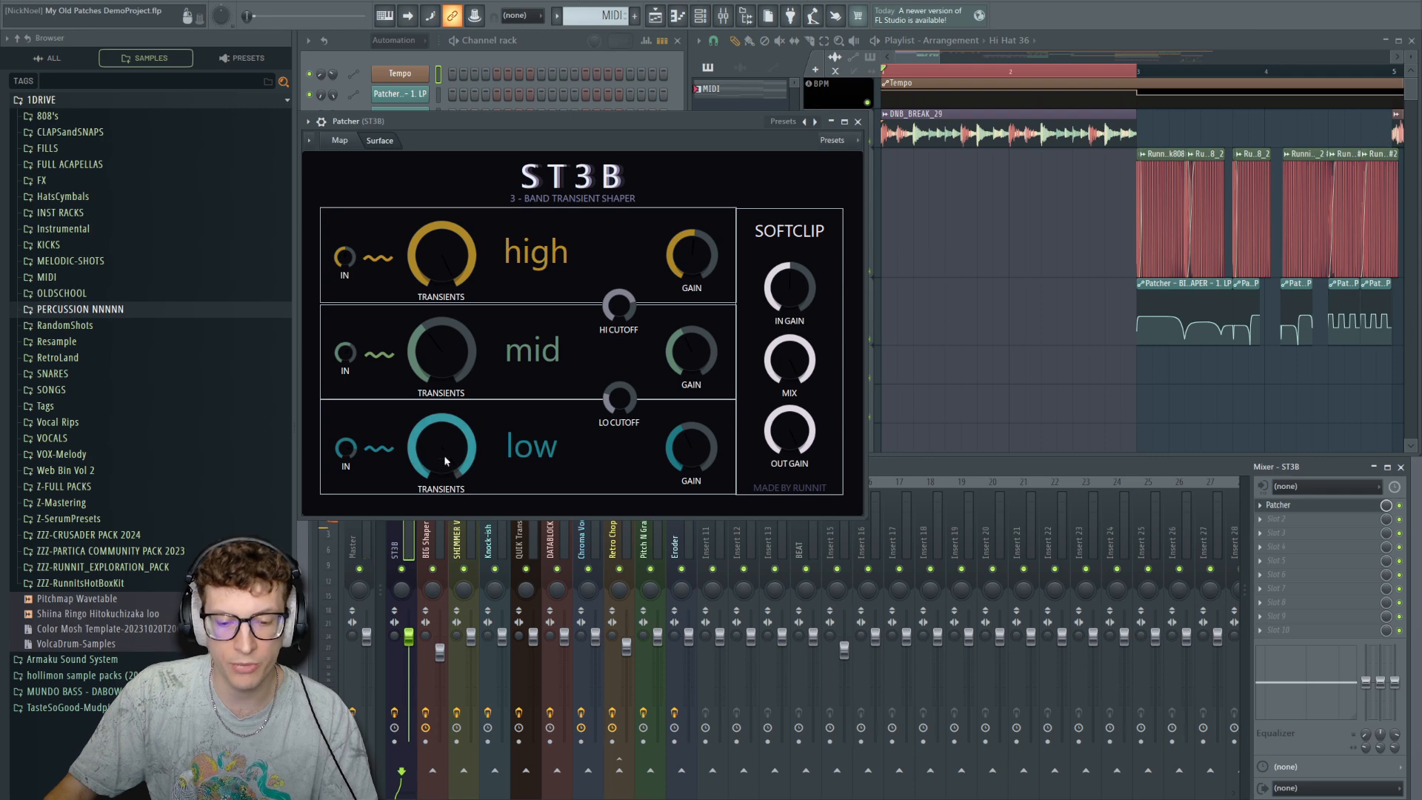
{"action": "key", "text": "space"}
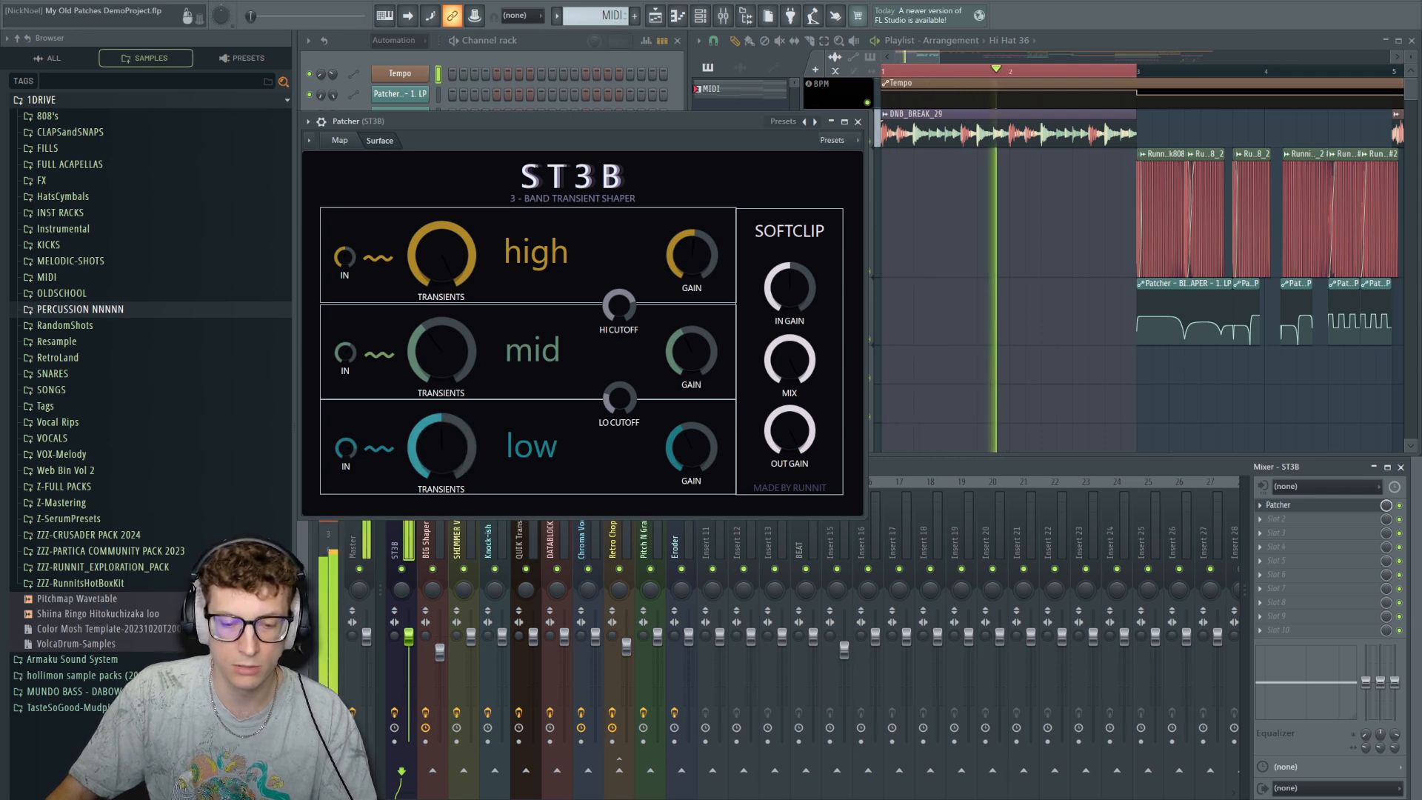
{"action": "key", "text": "space"}
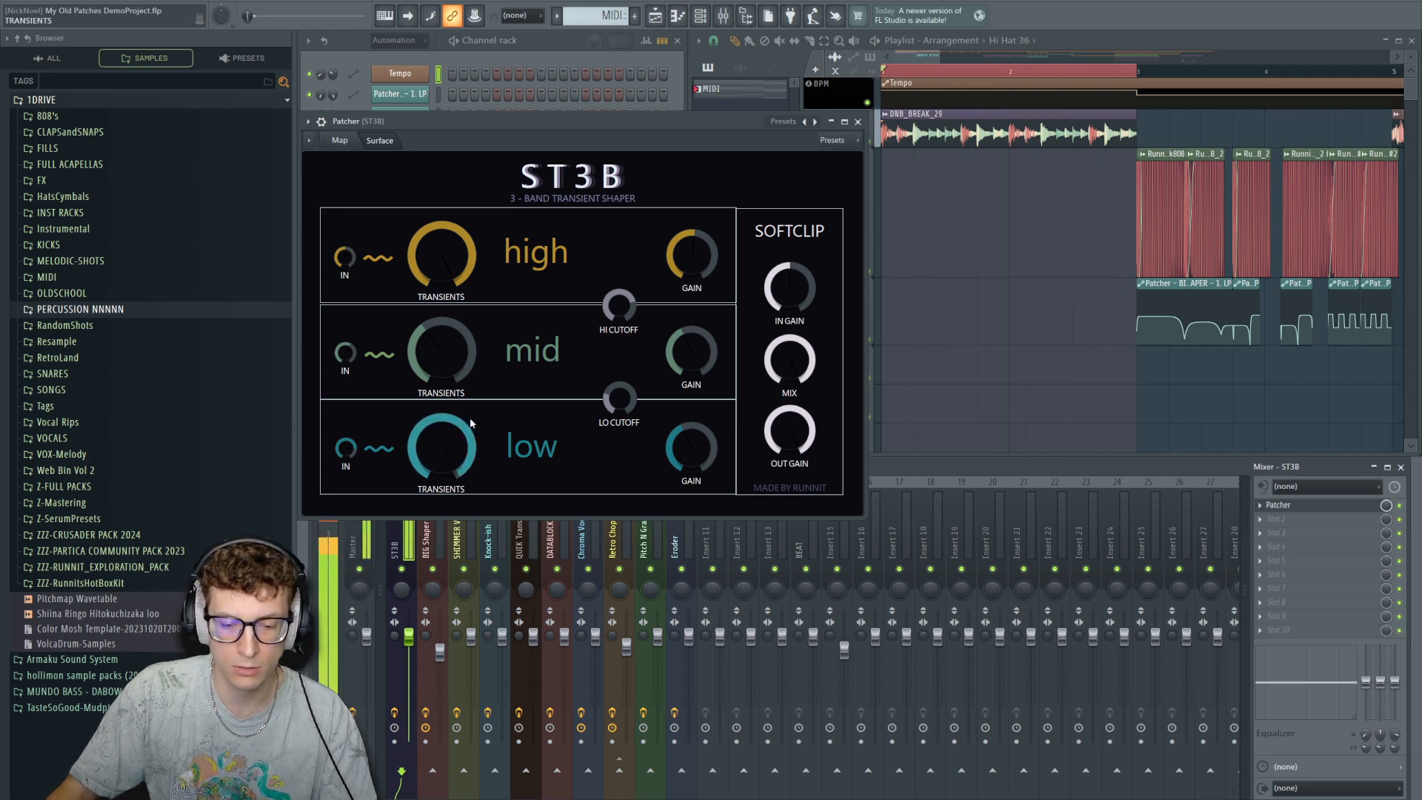
Close the ST3B window and set the playlist loop region over the Track 3 808 clips, from bar 3 to bar 5.
{"action": "left_click_drag", "start_coordinate": [649, 112], "coordinate": [618, 123]}
{"action": "scroll", "coordinate": [917, 227], "scroll_direction": "down", "scroll_amount": 2}
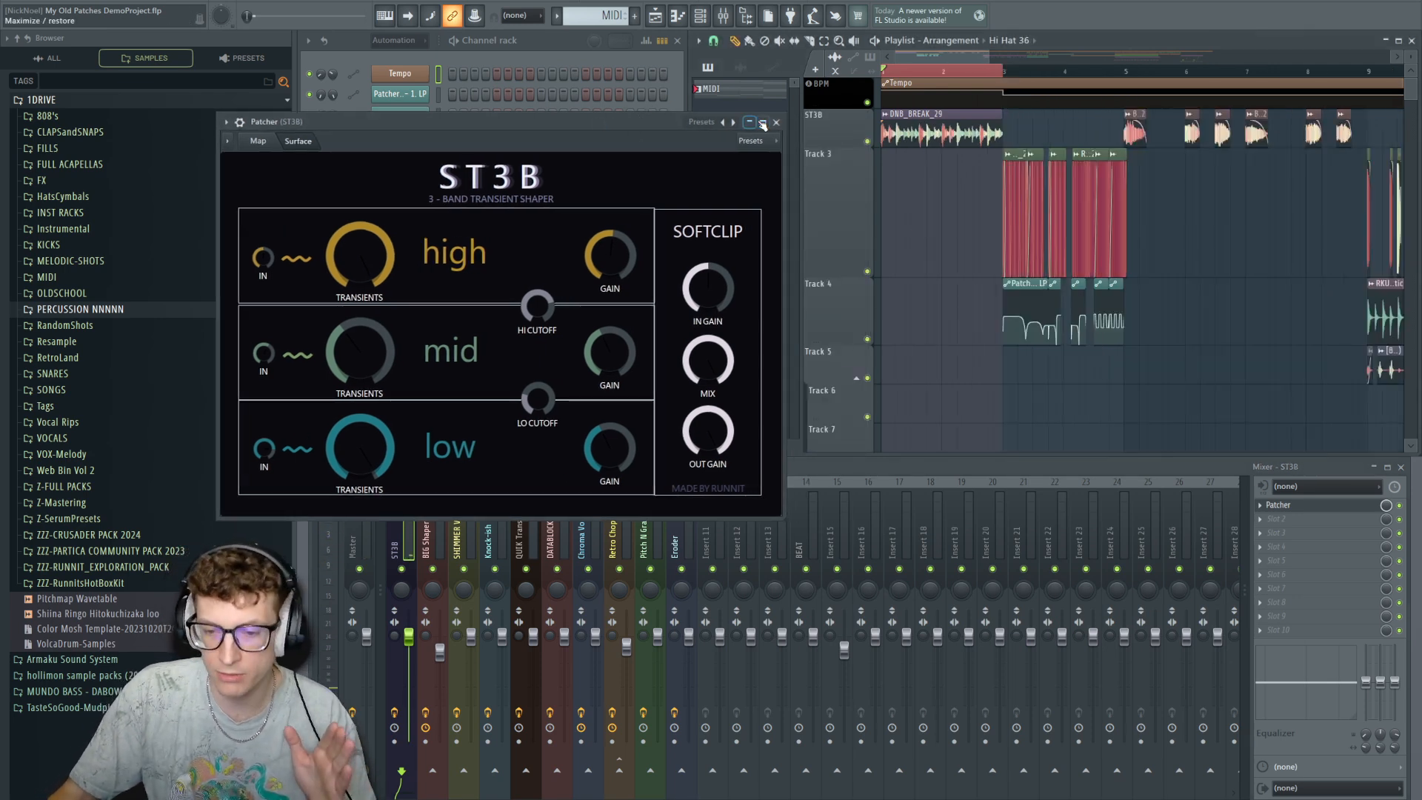
{"action": "left_click", "coordinate": [777, 123]}
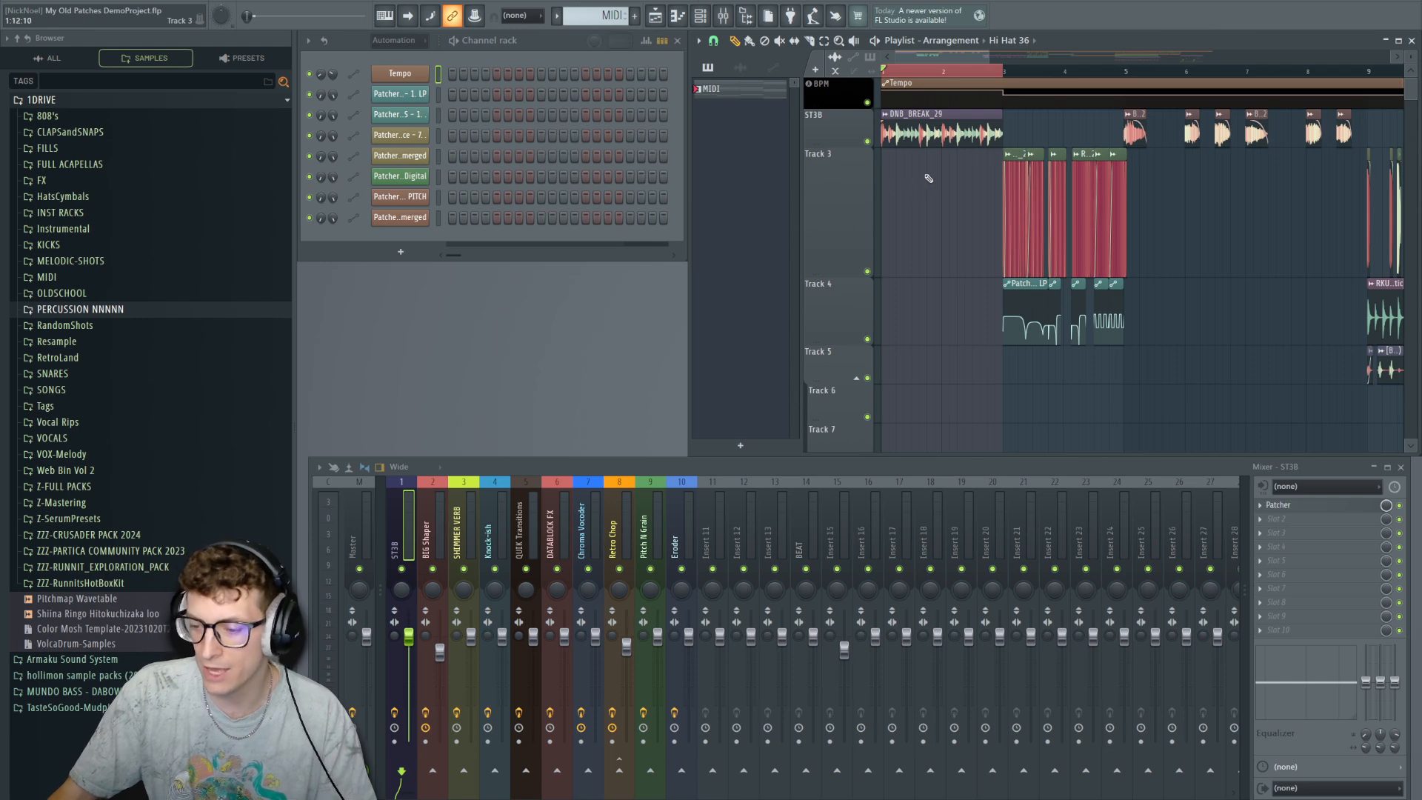
{"action": "scroll", "coordinate": [963, 96], "scroll_direction": "up", "scroll_amount": 5}
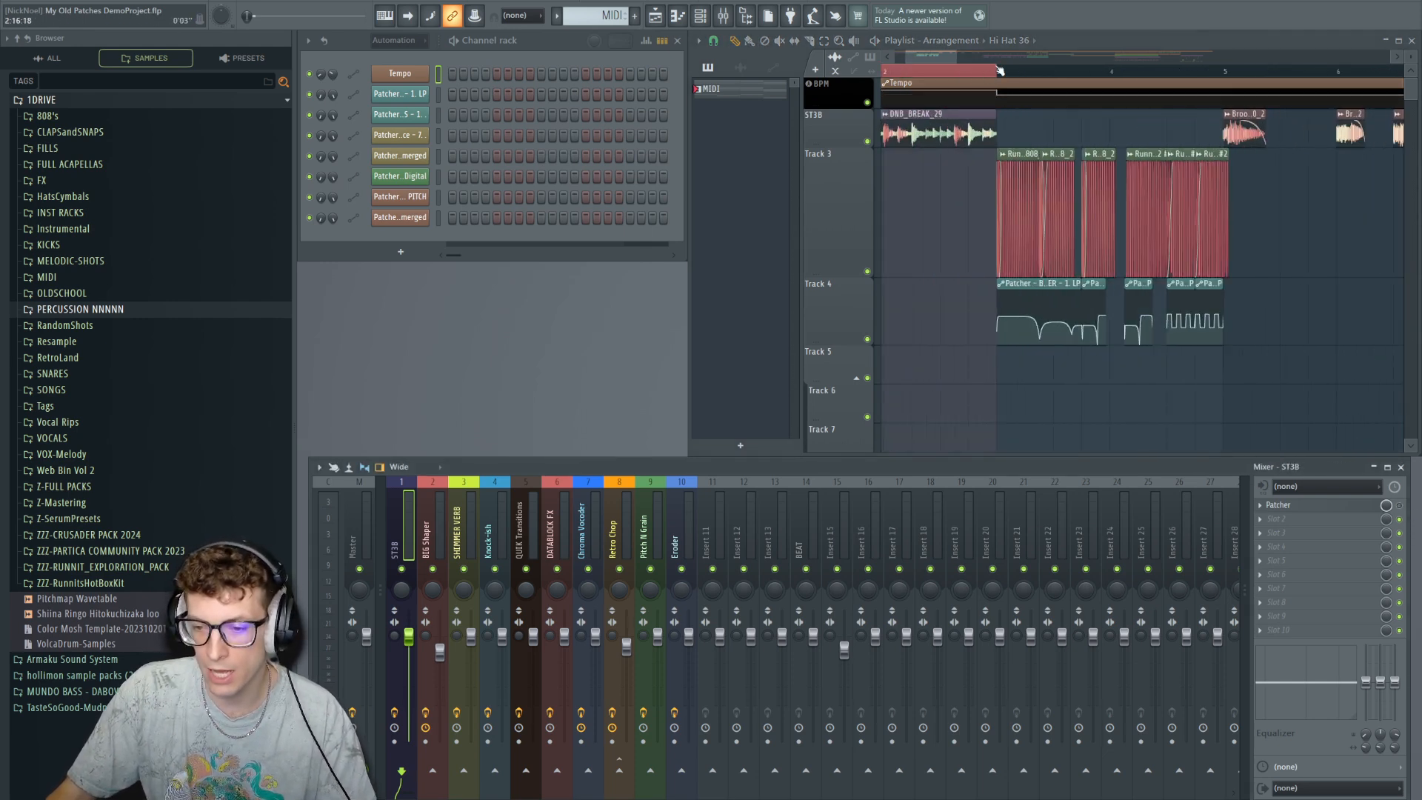
{"action": "left_click_drag", "start_coordinate": [999, 71], "coordinate": [1223, 87]}
Open the Patcher effect on the BIG Shaper mixer track and place its window beside the 808 clips in the playlist.
{"action": "left_click", "coordinate": [438, 522]}
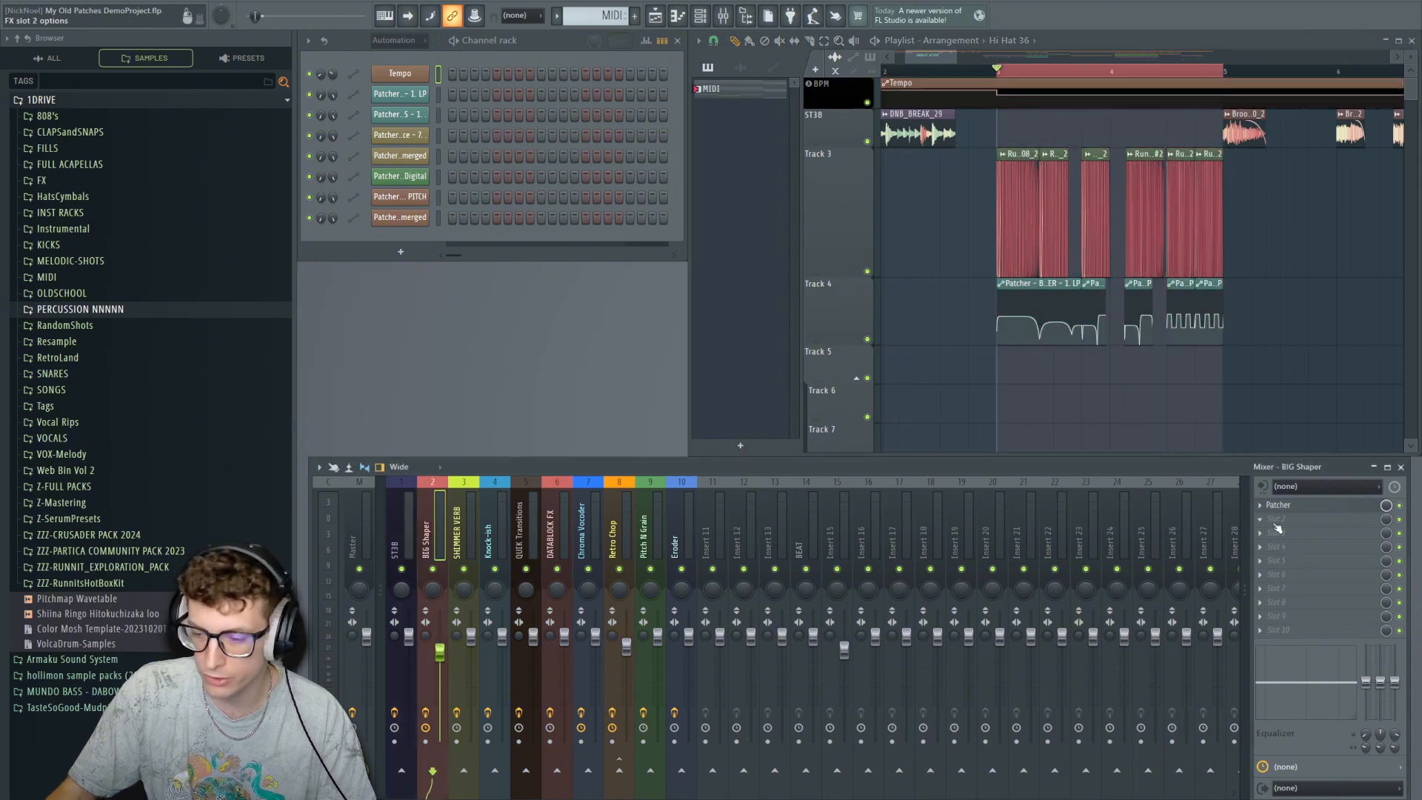
{"action": "left_click", "coordinate": [1280, 504]}
{"action": "left_click_drag", "start_coordinate": [696, 143], "coordinate": [679, 186]}
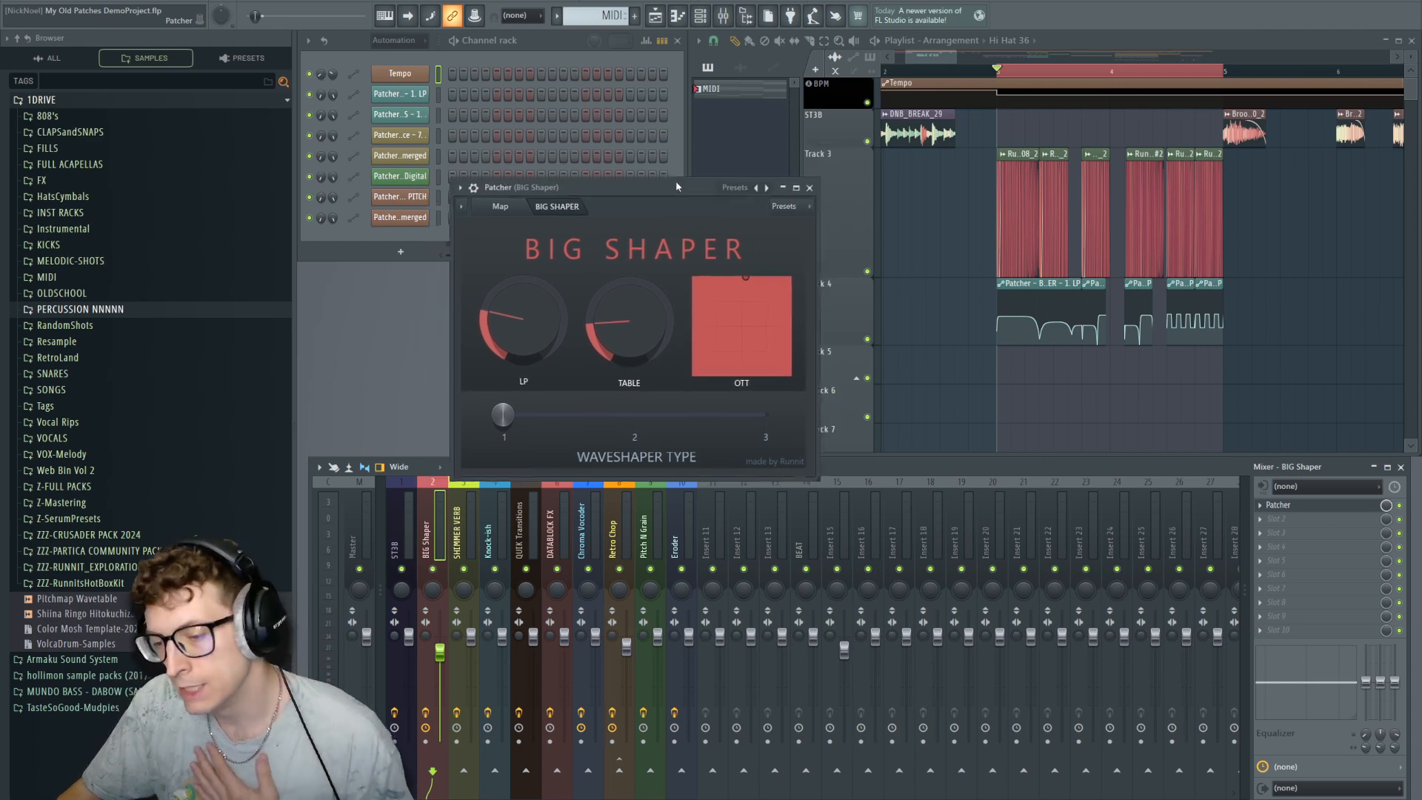
{"action": "scroll", "coordinate": [1112, 145], "scroll_direction": "up", "scroll_amount": 1}
{"action": "scroll", "coordinate": [1112, 145], "scroll_direction": "up", "scroll_amount": 2}
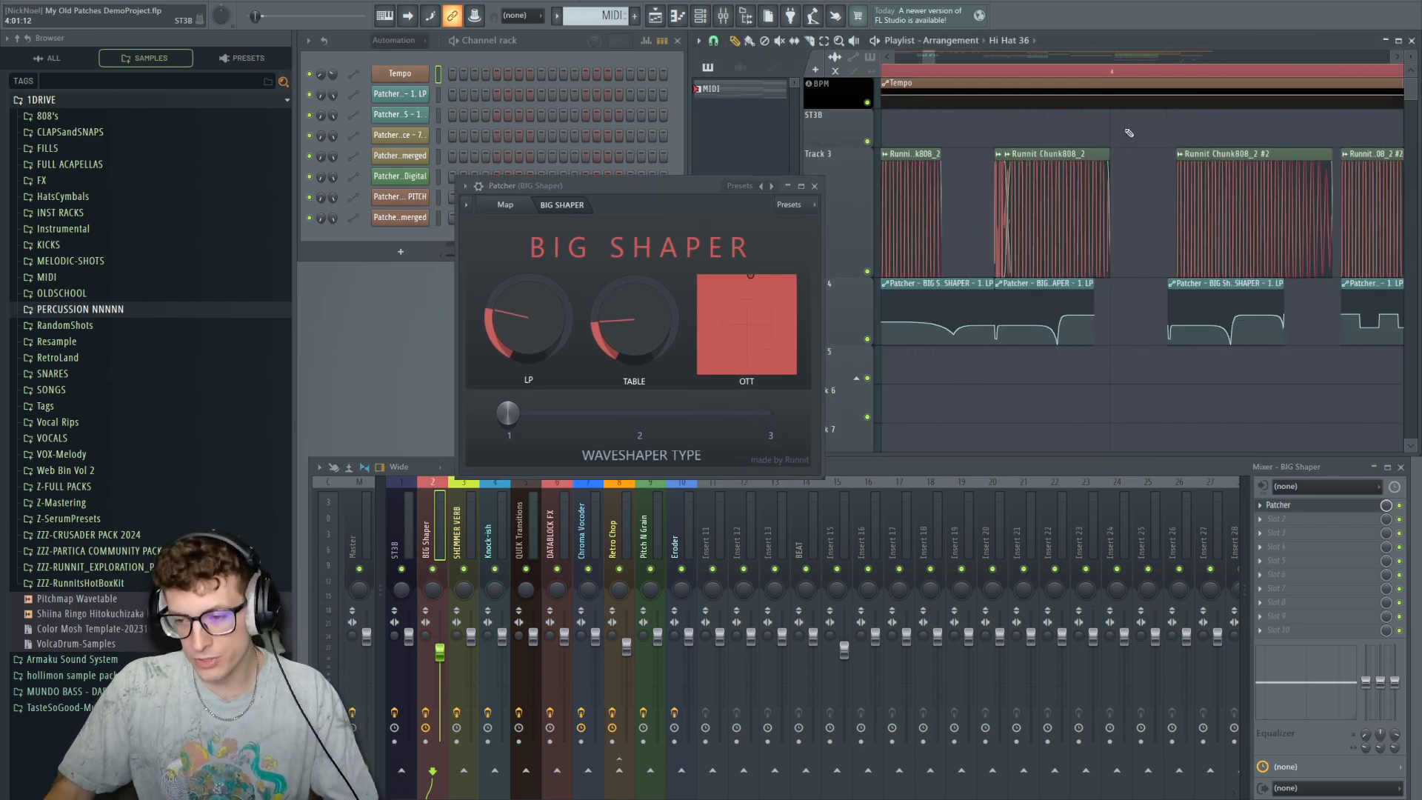
{"action": "left_click_drag", "start_coordinate": [924, 55], "coordinate": [992, 61]}
{"action": "scroll", "coordinate": [950, 118], "scroll_direction": "up", "scroll_amount": 5}
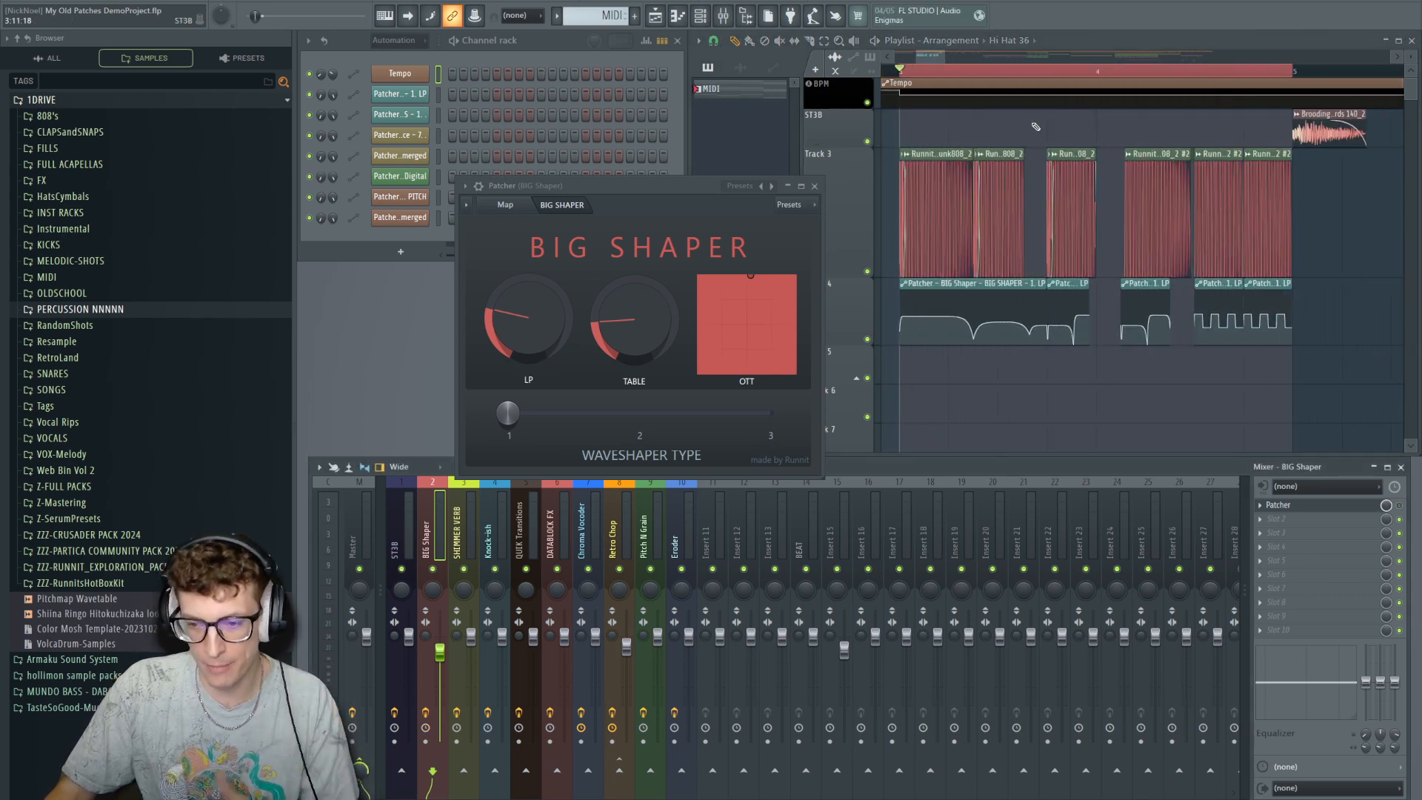
{"action": "left_click_drag", "start_coordinate": [654, 186], "coordinate": [638, 160]}
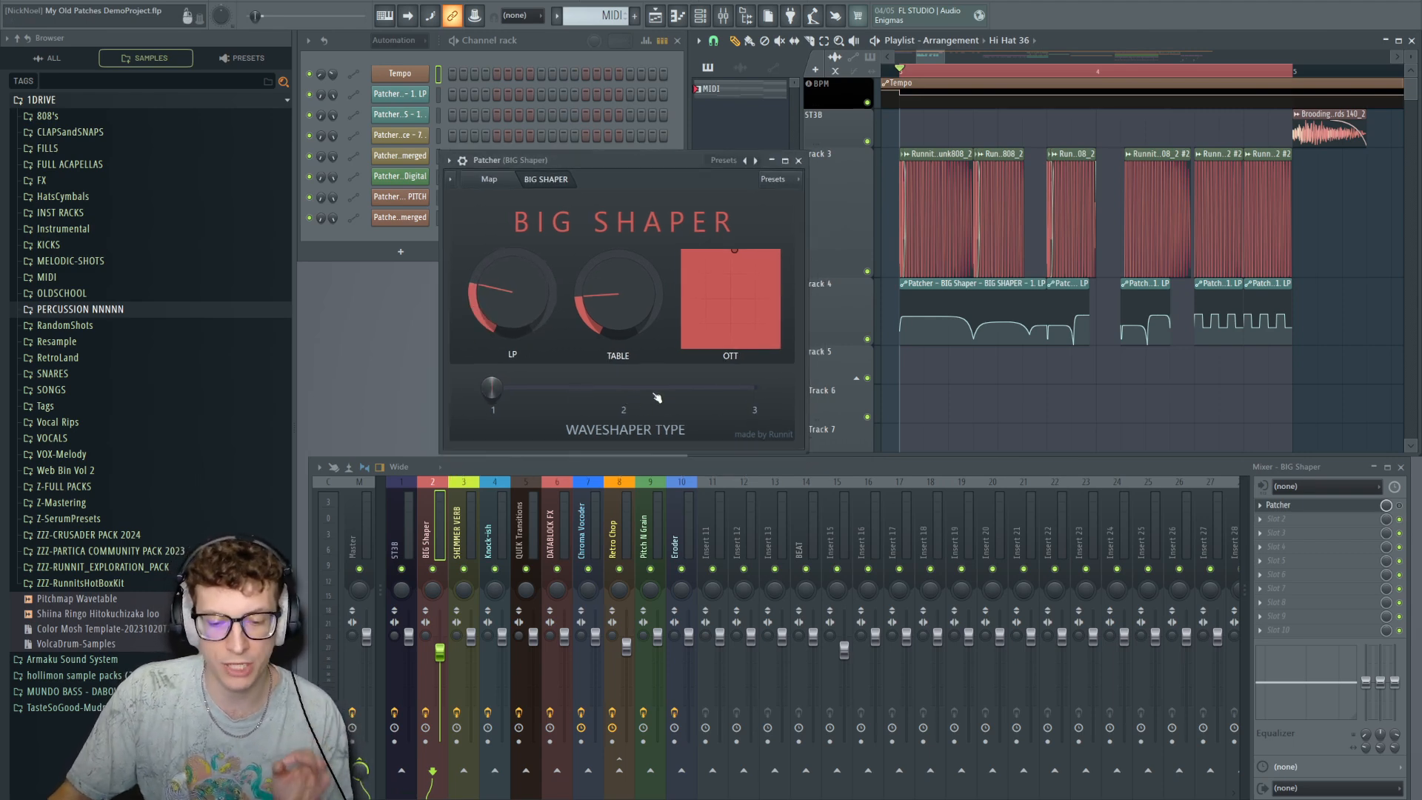
Examine the shaping curves of the three Fruity WaveShapers in the BIG Shaper patch's routing map.
{"action": "left_click", "coordinate": [488, 180]}
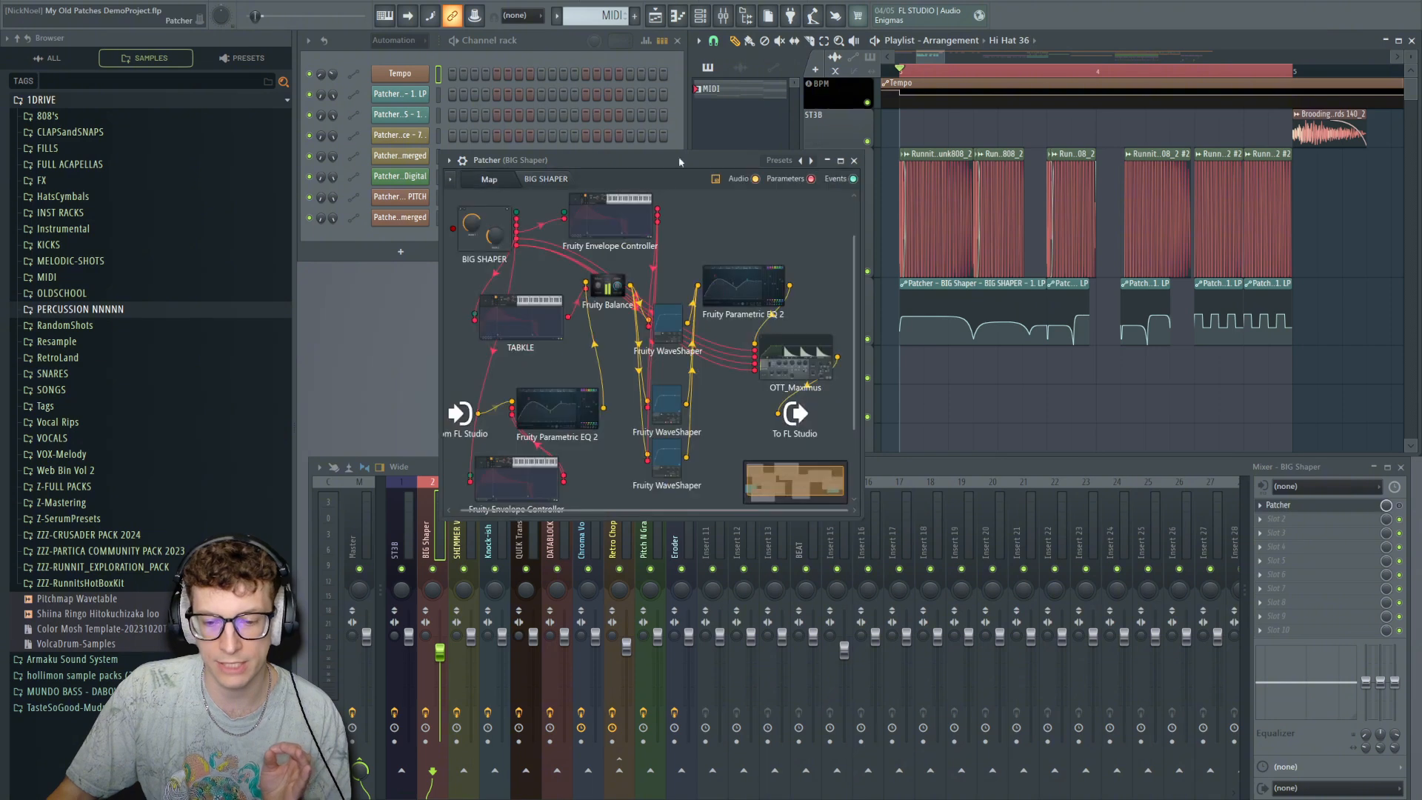
{"action": "double_click", "coordinate": [672, 315]}
{"action": "left_click_drag", "start_coordinate": [674, 293], "coordinate": [352, 160]}
{"action": "double_click", "coordinate": [667, 404]}
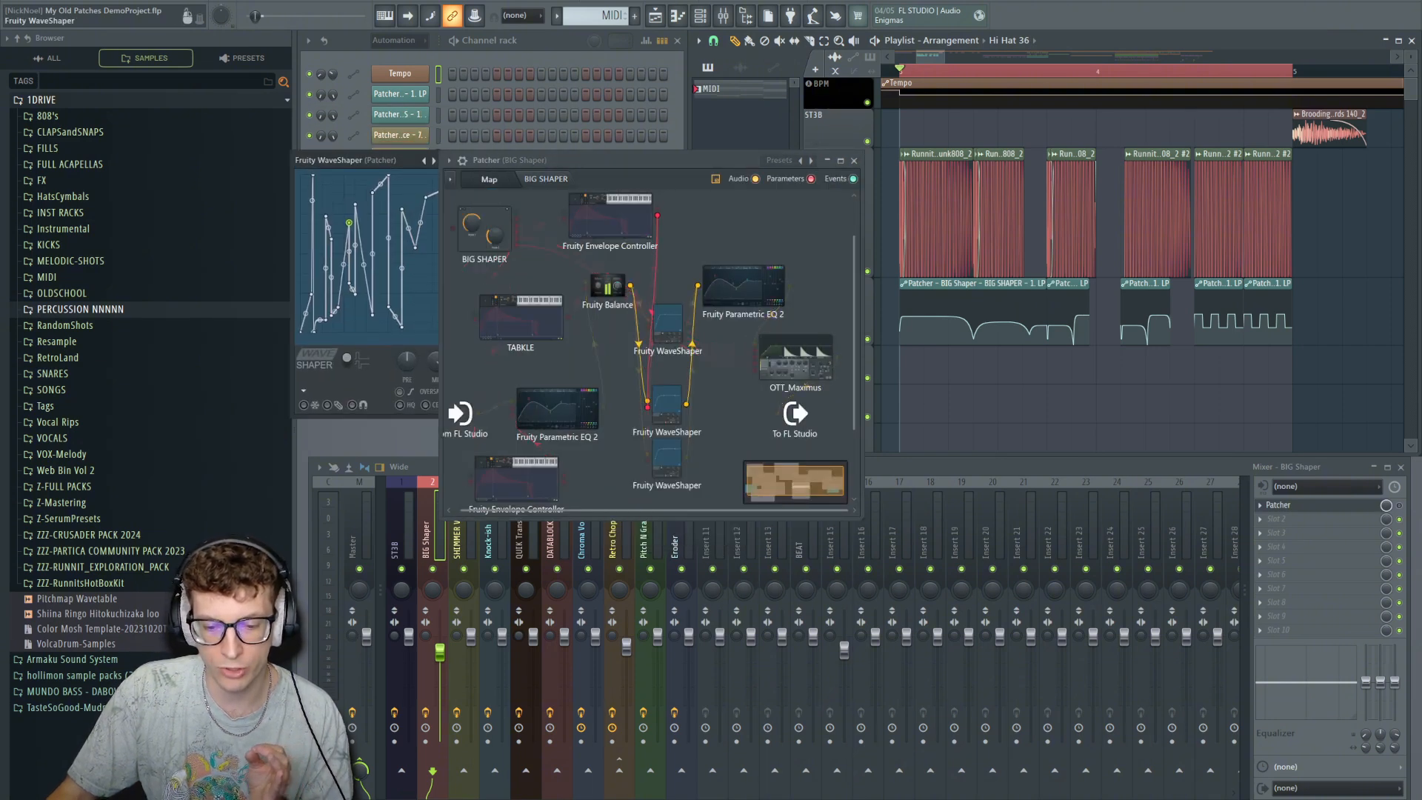
{"action": "left_click_drag", "start_coordinate": [699, 293], "coordinate": [743, 287]}
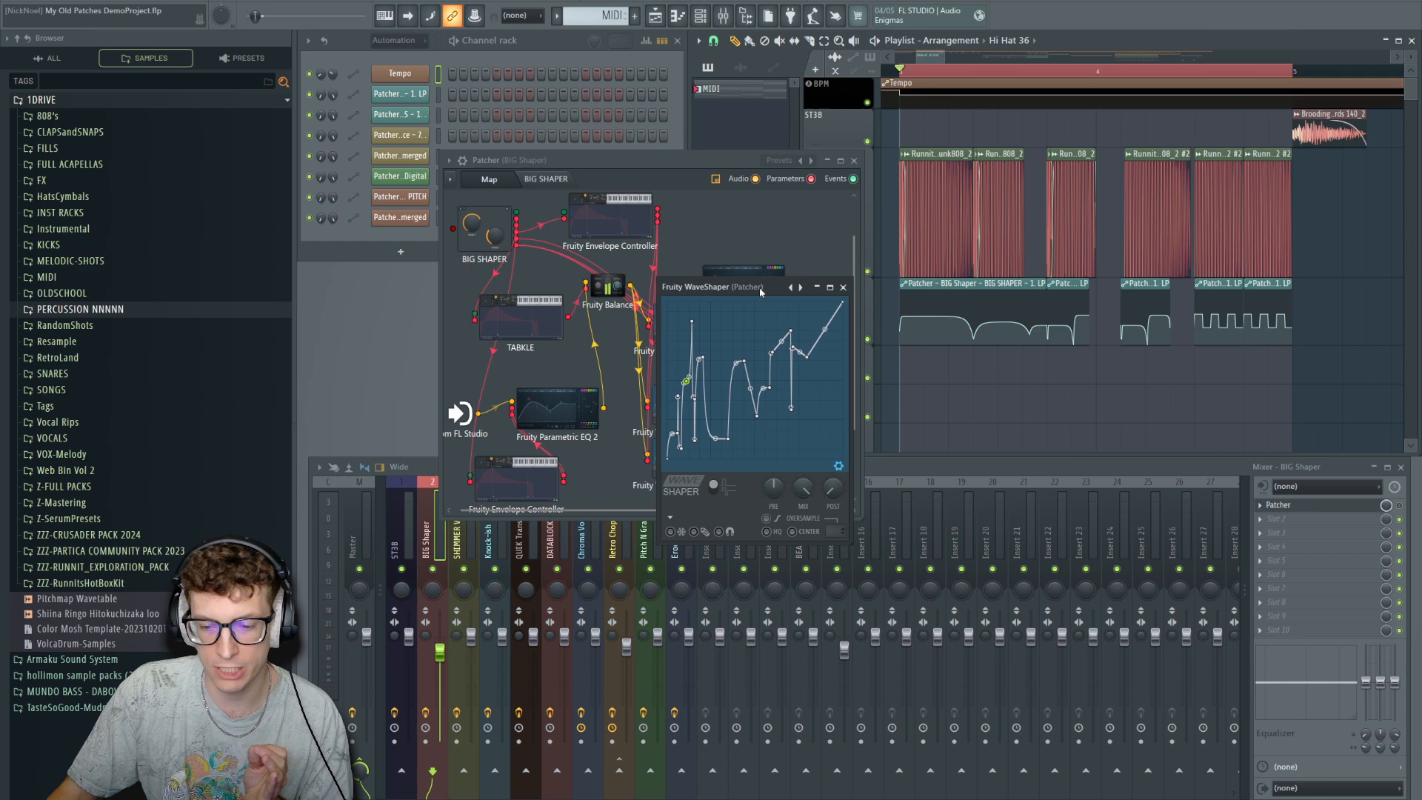
{"action": "left_click", "coordinate": [843, 287]}
{"action": "double_click", "coordinate": [673, 460]}
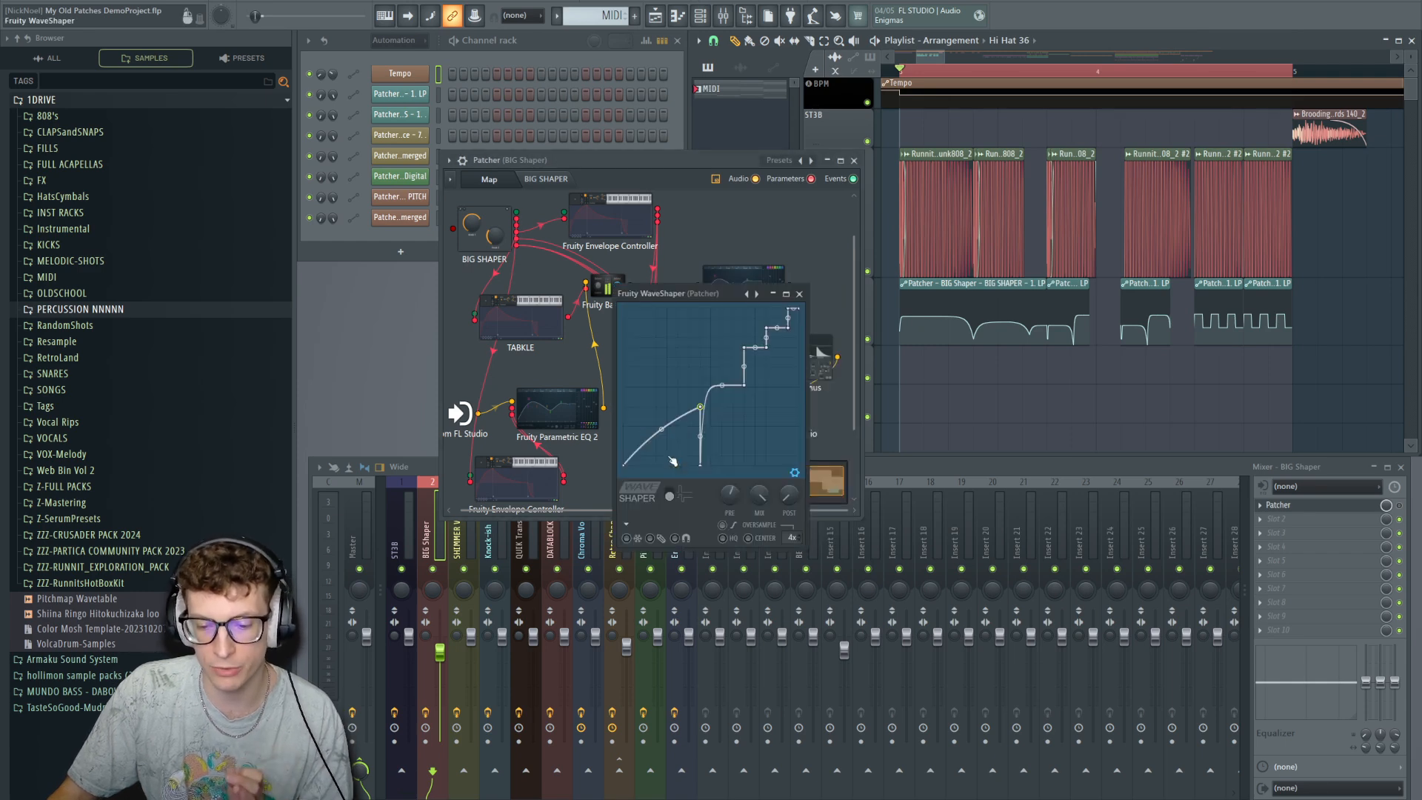
{"action": "left_click", "coordinate": [799, 293]}
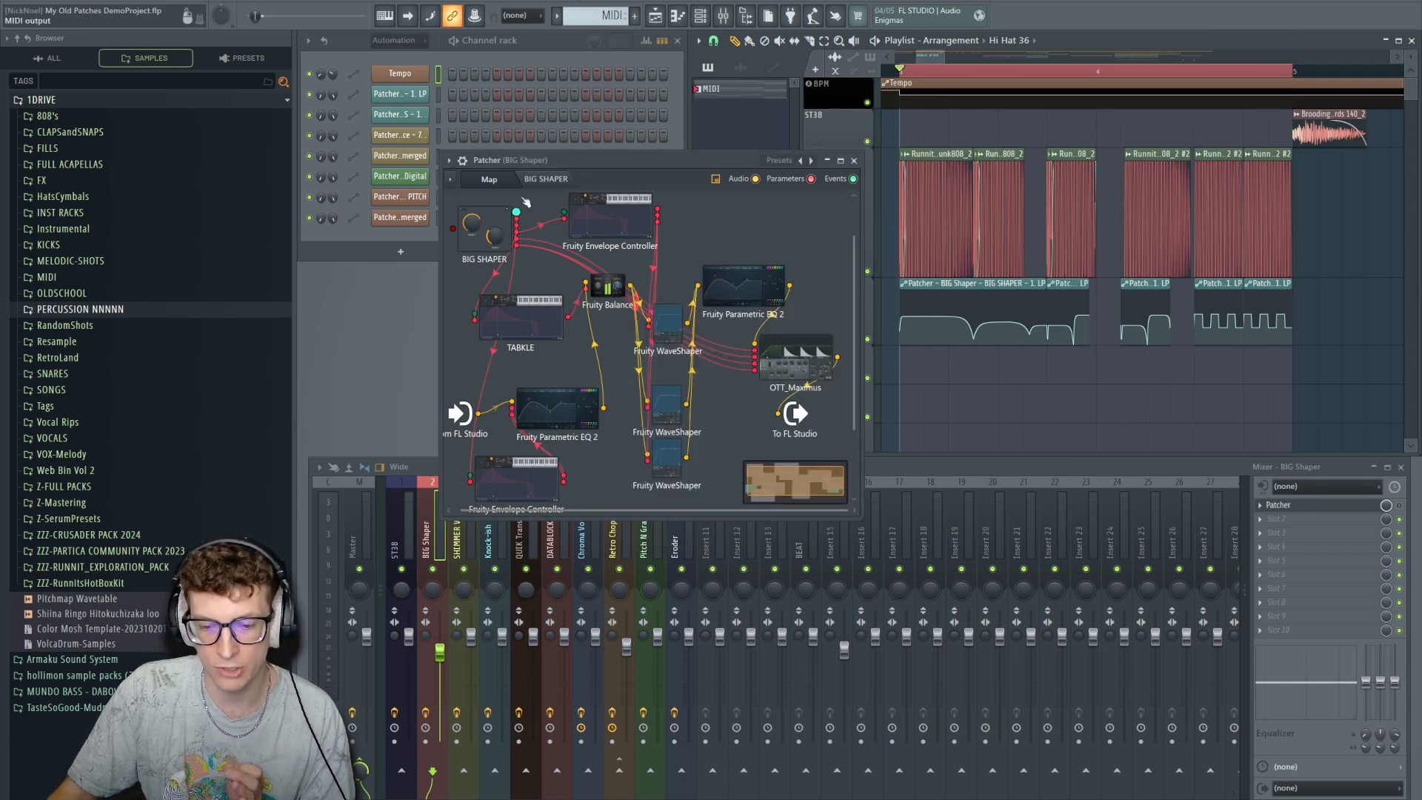
Return to the BIG SHAPER control surface and play the looped 808 section to hear the automated low-pass.
{"action": "left_click", "coordinate": [547, 180]}
{"action": "left_click_drag", "start_coordinate": [620, 163], "coordinate": [642, 177]}
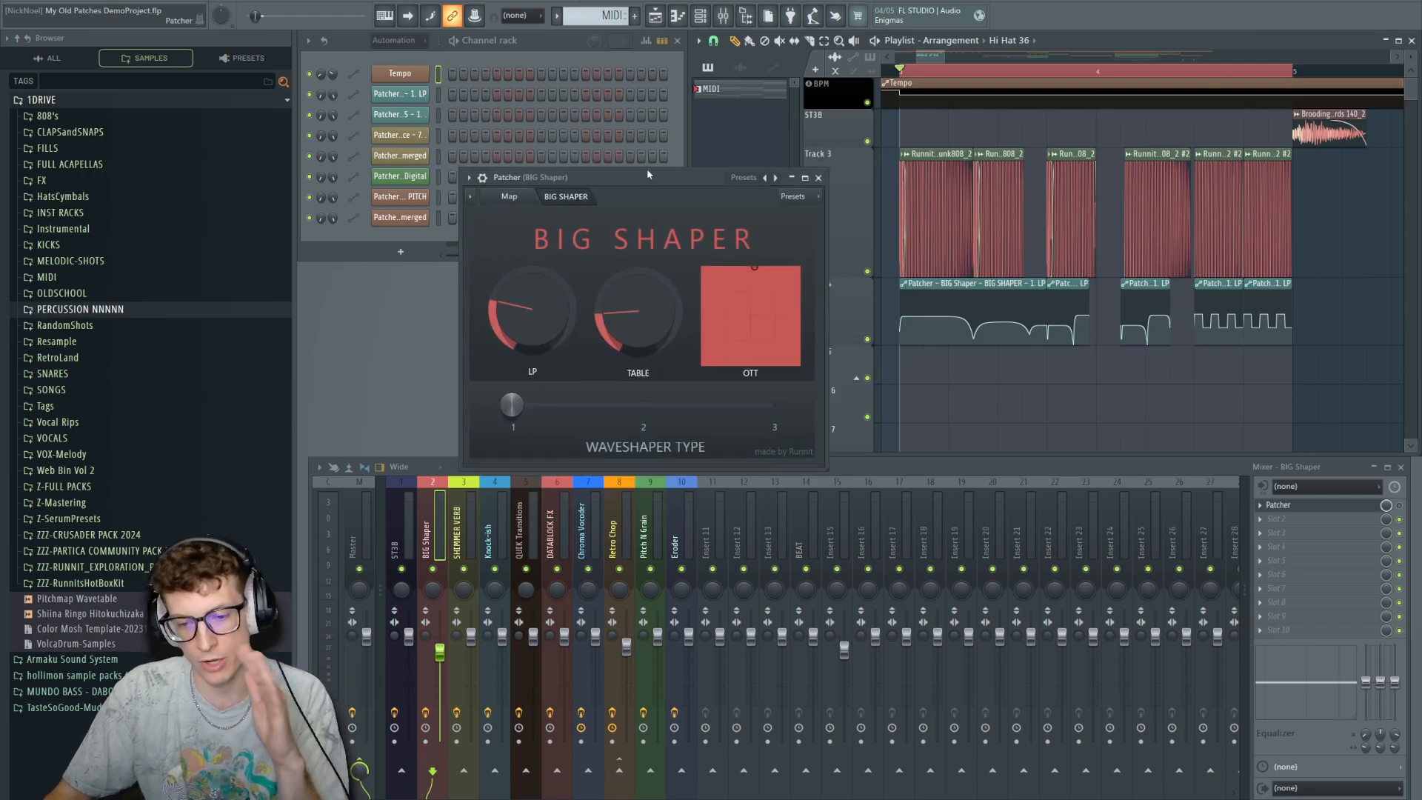
{"action": "mouse_move", "coordinate": [648, 172]}
{"action": "left_mouse_down"}
{"action": "mouse_move", "coordinate": [601, 169]}
{"action": "mouse_move", "coordinate": [626, 176]}
{"action": "left_mouse_up"}
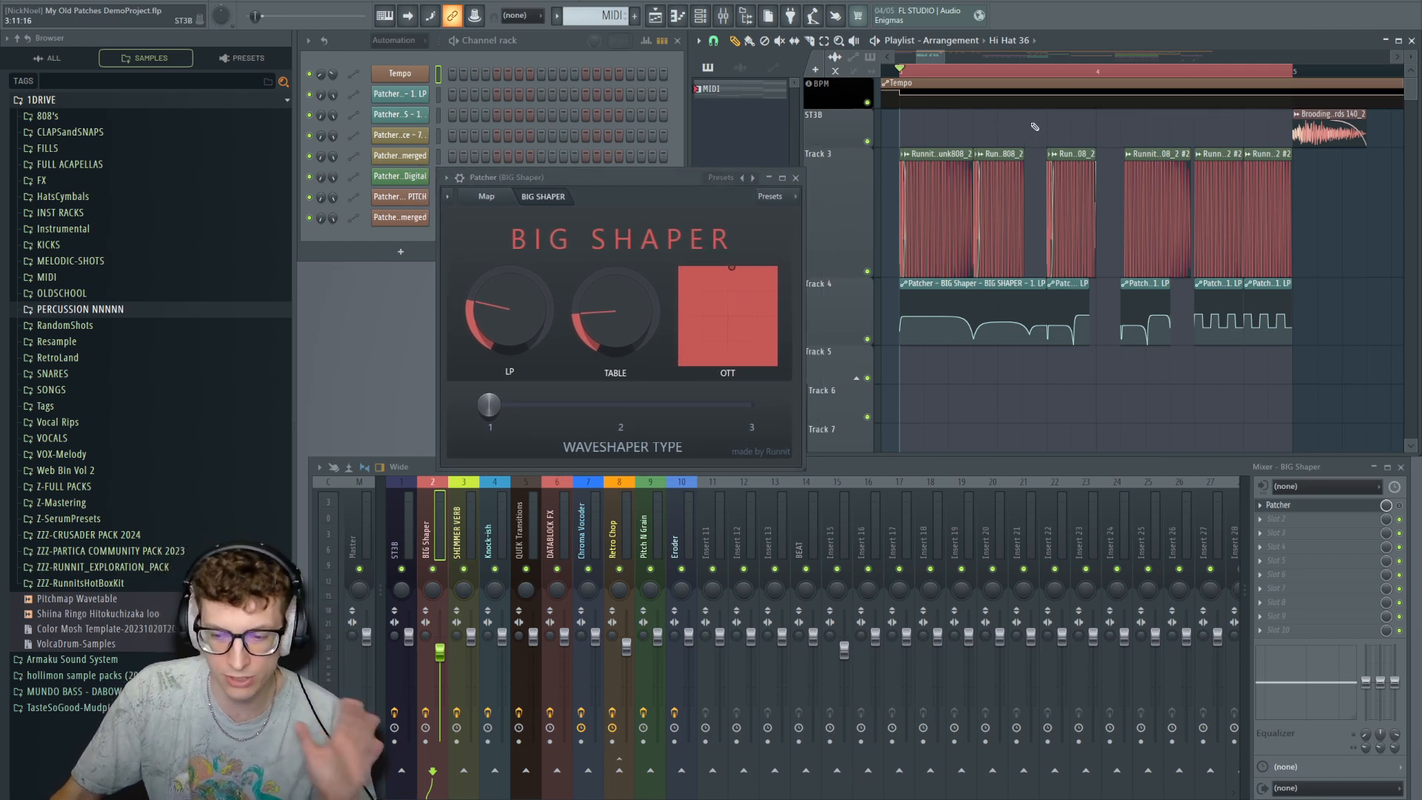
{"action": "key", "text": "space"}
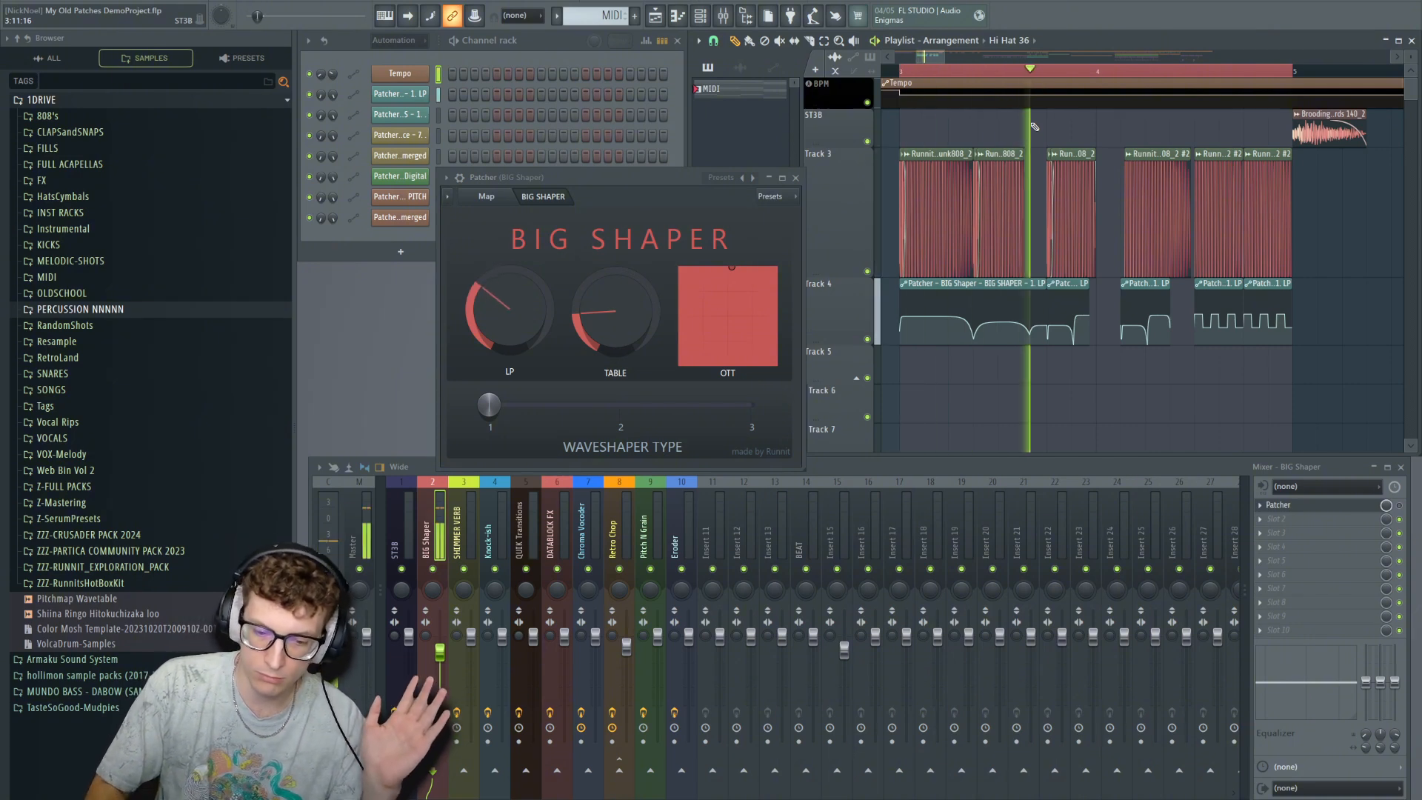
{"action": "key", "text": "space"}
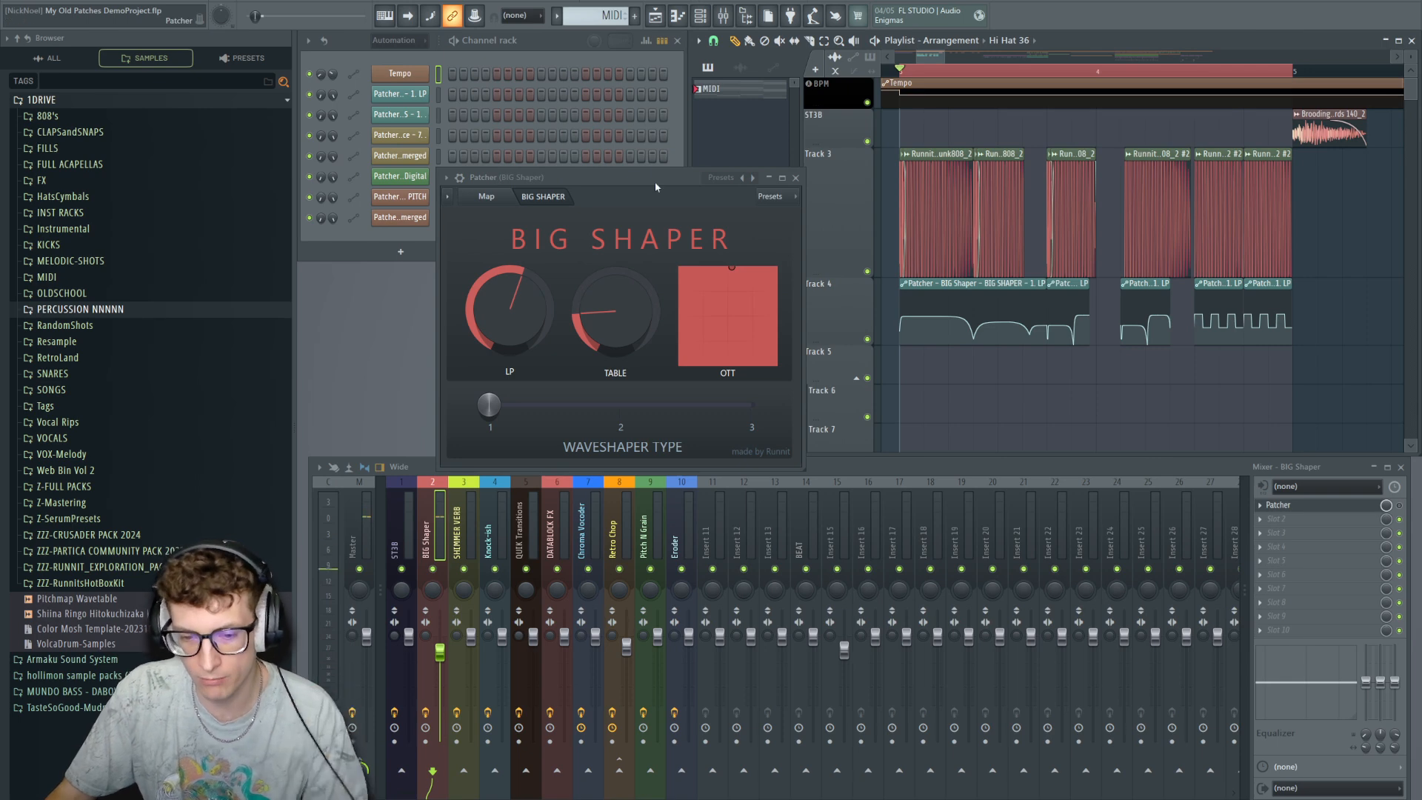
Reposition the BIG SHAPER window and bypass the Patcher effect on the BIG Shaper mixer track.
{"action": "left_click_drag", "start_coordinate": [654, 183], "coordinate": [664, 161]}
{"action": "left_click", "coordinate": [1399, 505]}
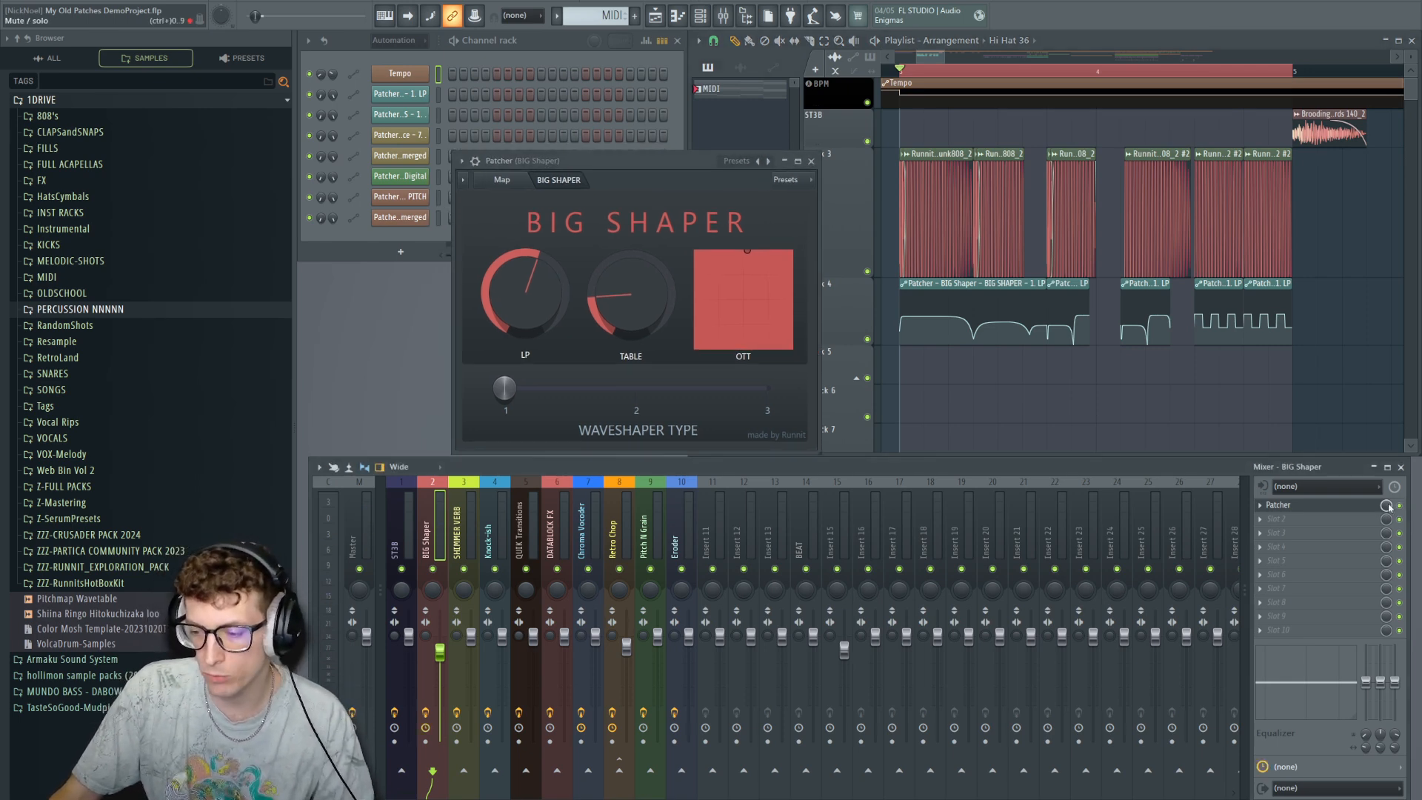
Play the looped 808 section and turn the TABLE knob down on the BIG SHAPER surface.
{"action": "left_click_drag", "start_coordinate": [974, 338], "coordinate": [973, 345]}
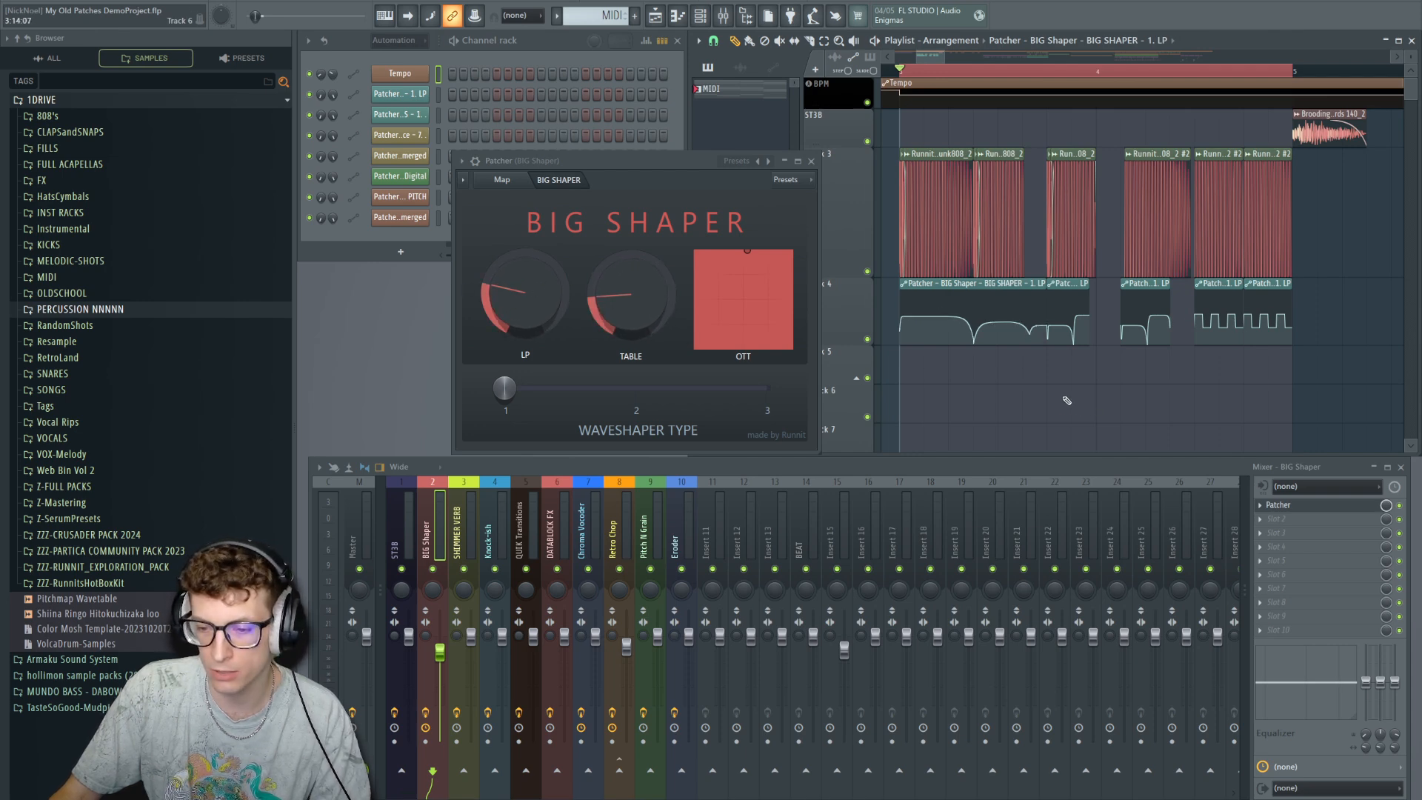
{"action": "key", "text": "space"}
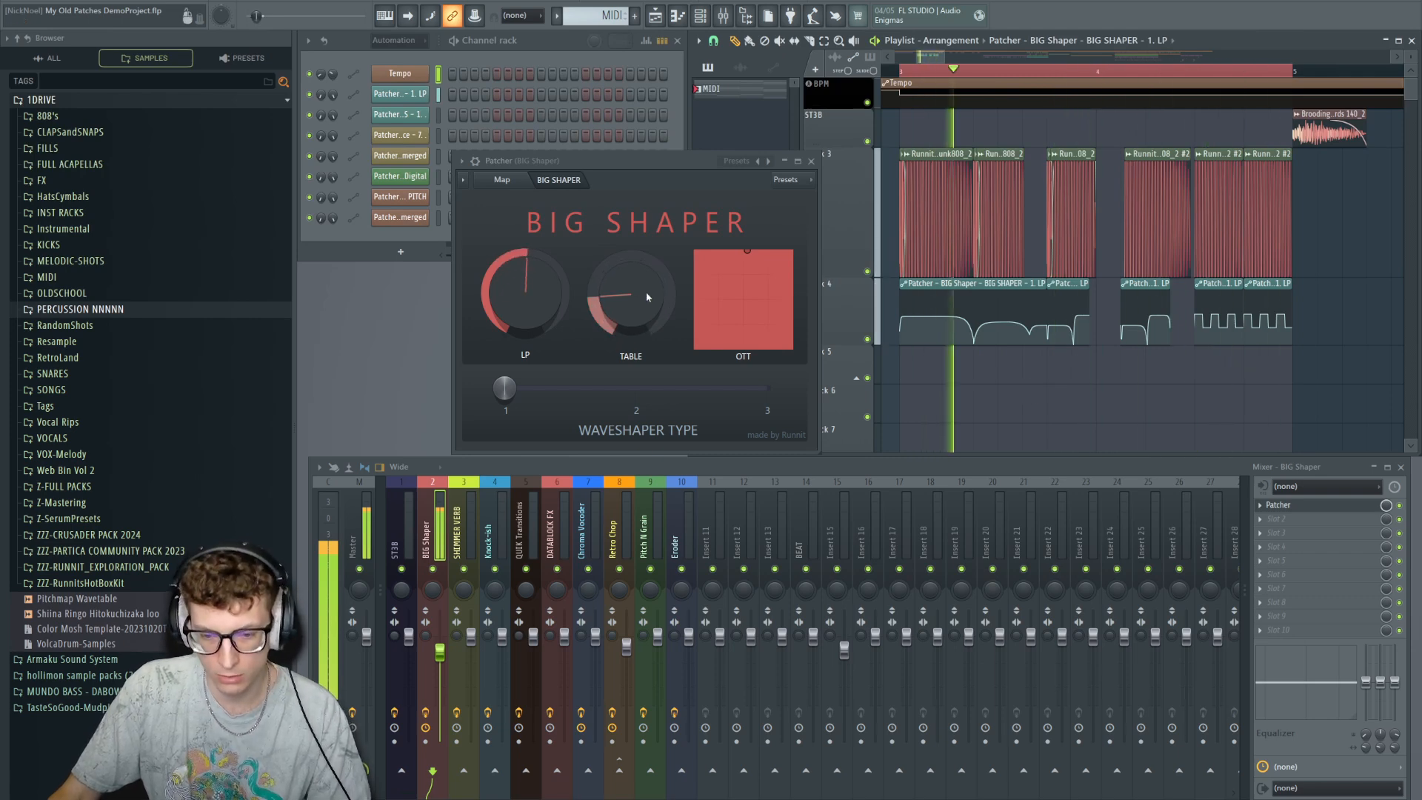
{"action": "left_click_drag", "start_coordinate": [642, 294], "coordinate": [613, 294]}
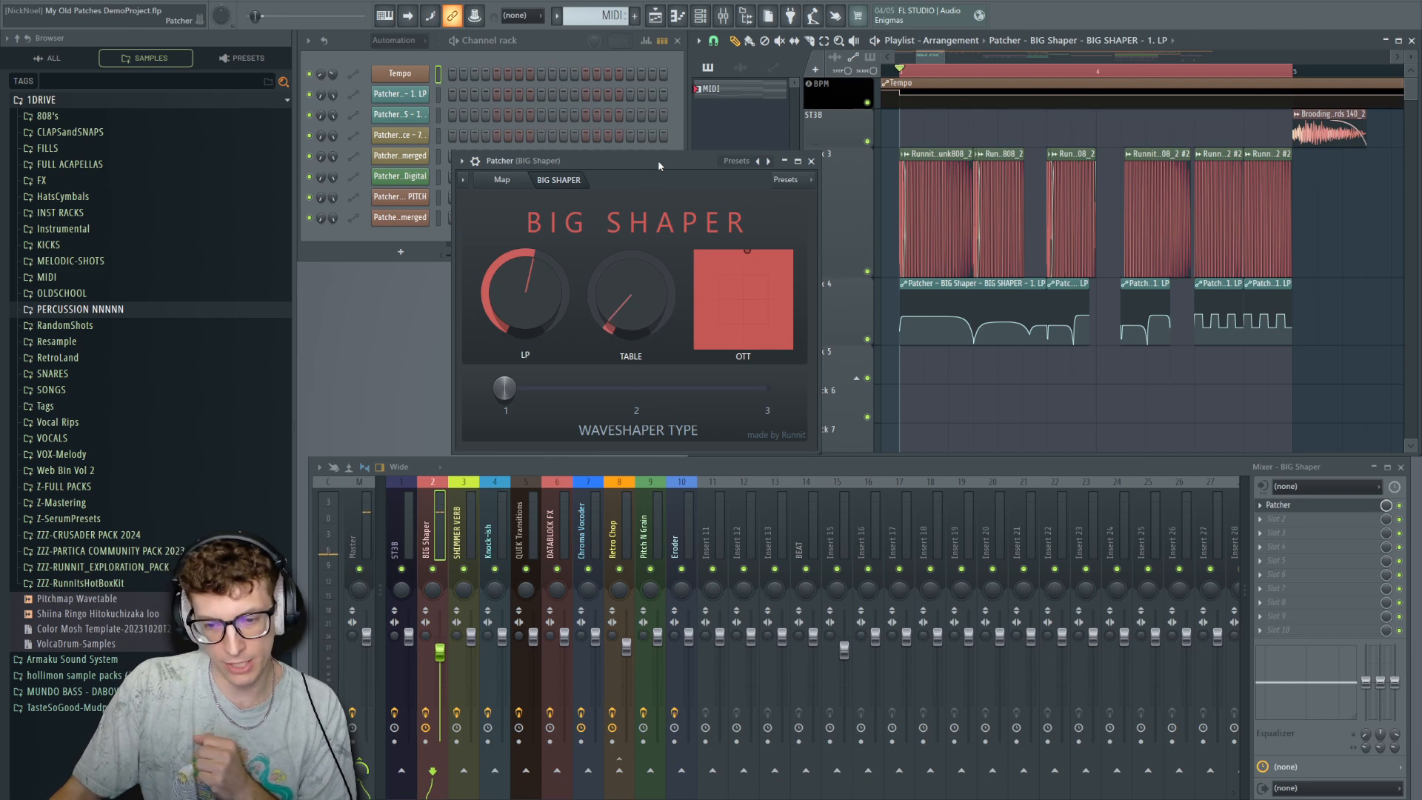
{"action": "left_click_drag", "start_coordinate": [645, 306], "coordinate": [645, 309]}
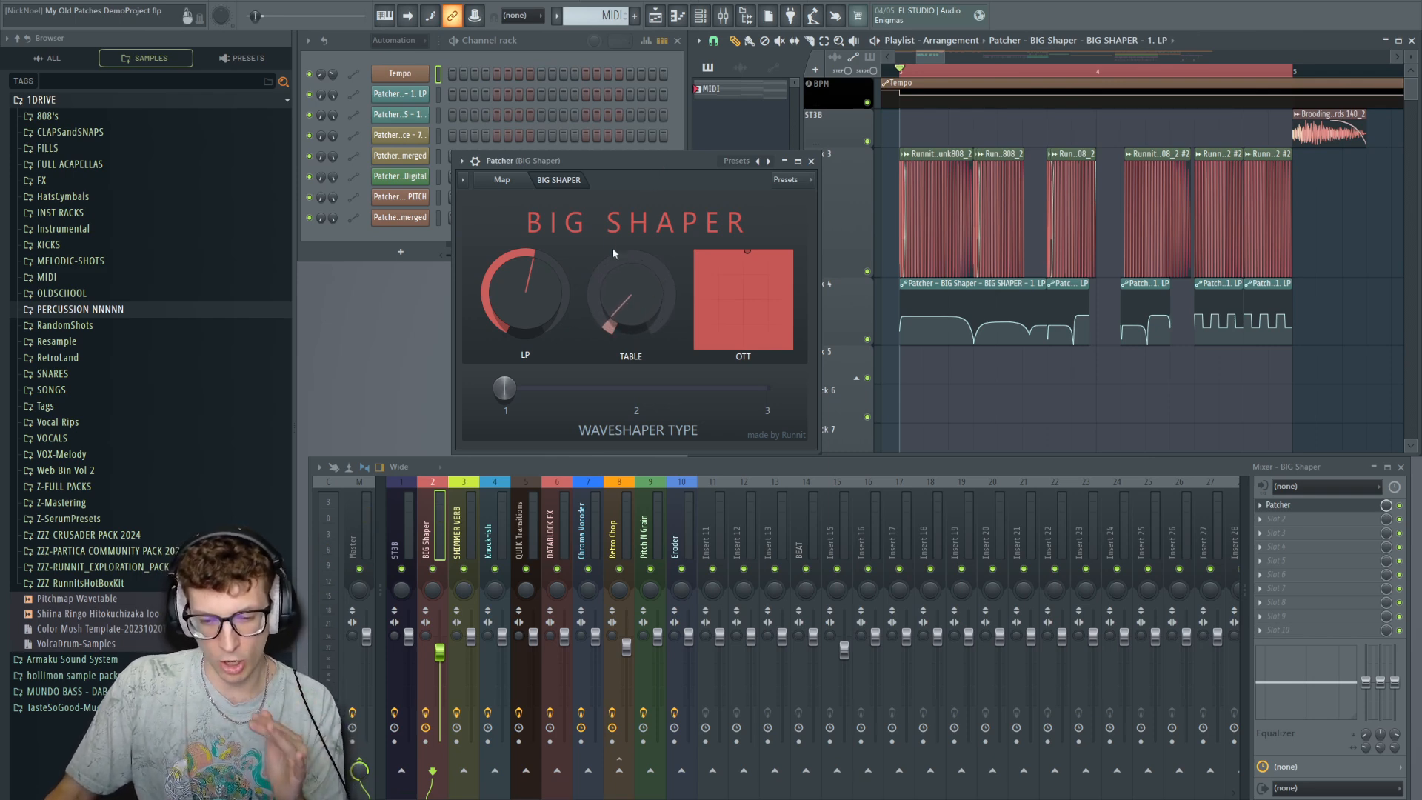
Replay the looped 808 section and switch the BIG SHAPER waveshaper type to 3.
{"action": "left_click", "coordinate": [503, 179]}
{"action": "left_click", "coordinate": [558, 180]}
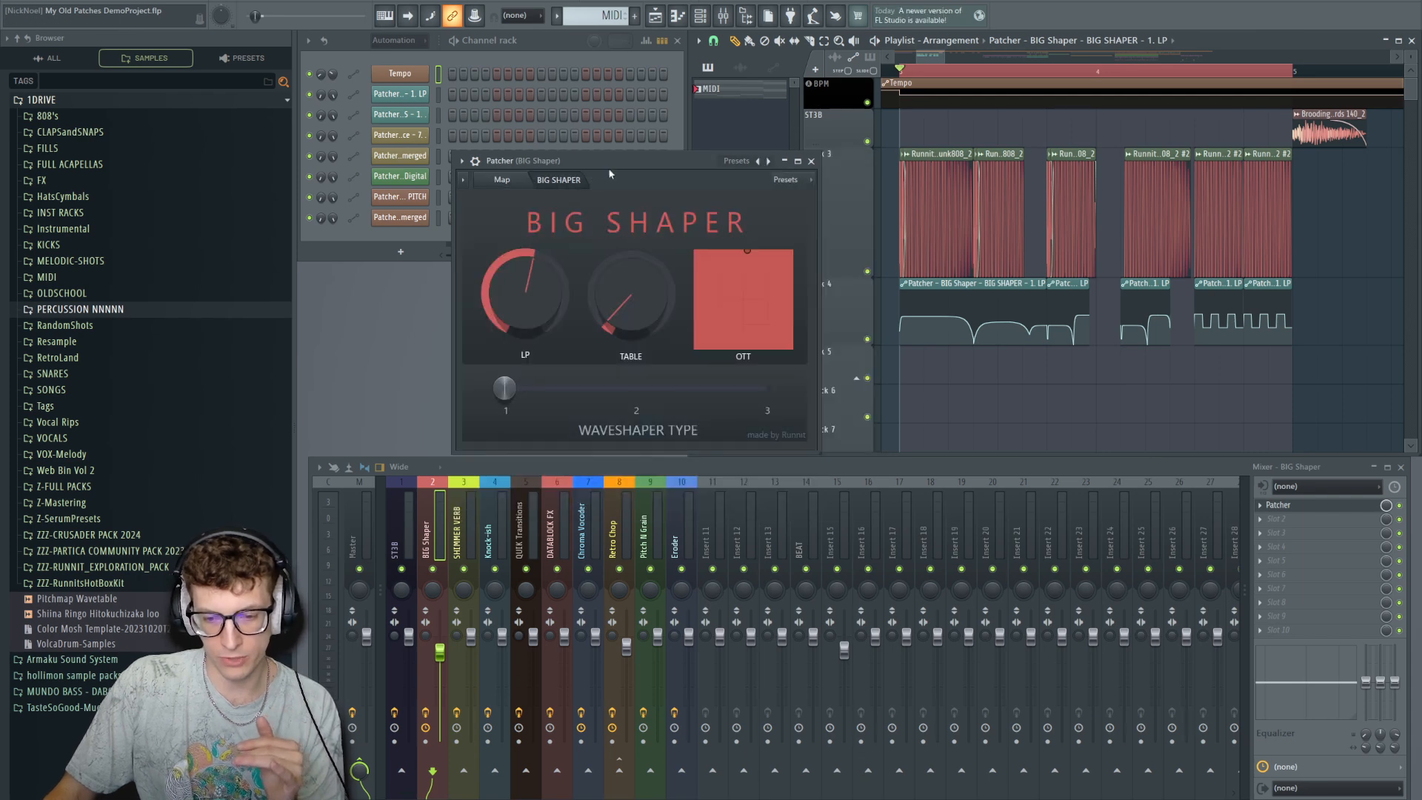
{"action": "left_click_drag", "start_coordinate": [617, 156], "coordinate": [618, 164]}
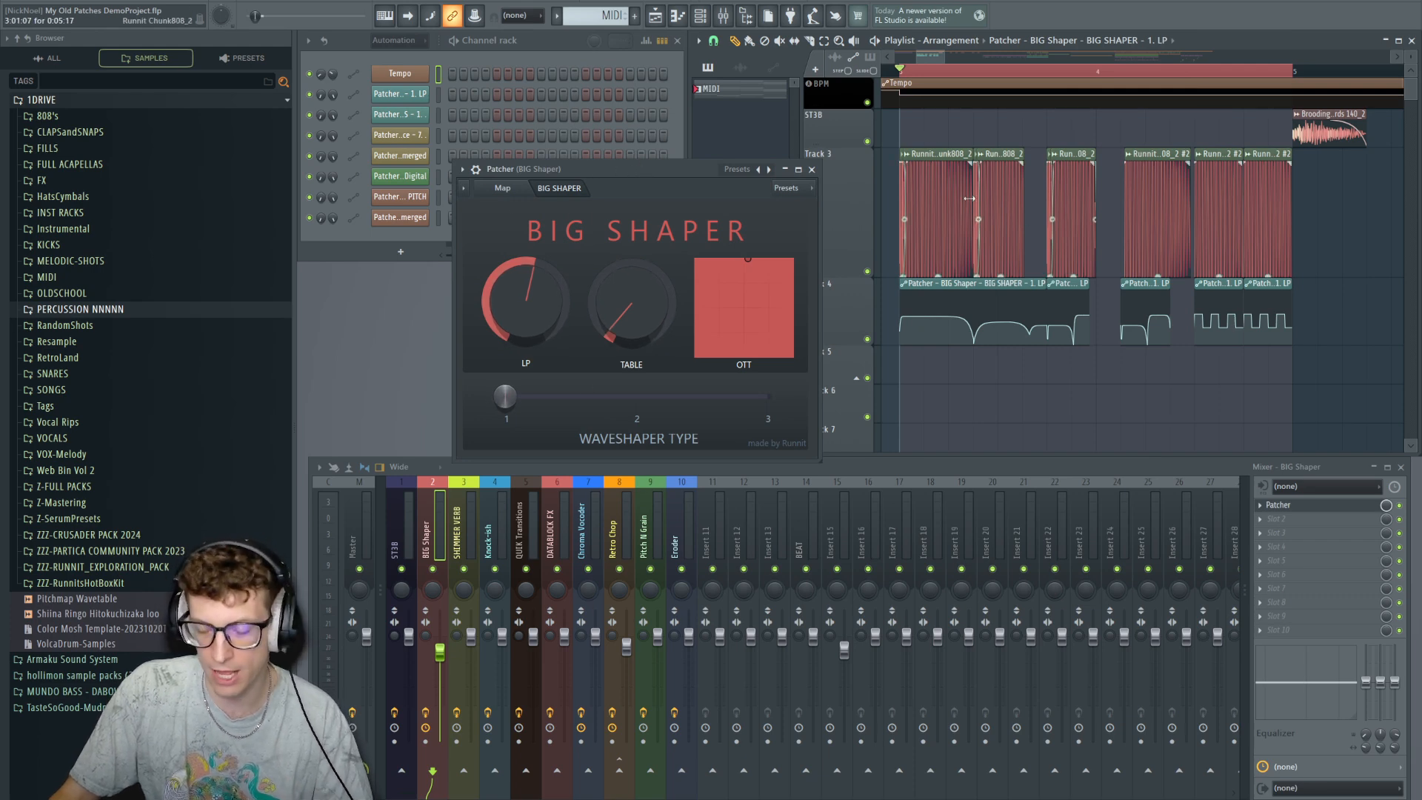
{"action": "key", "text": "space"}
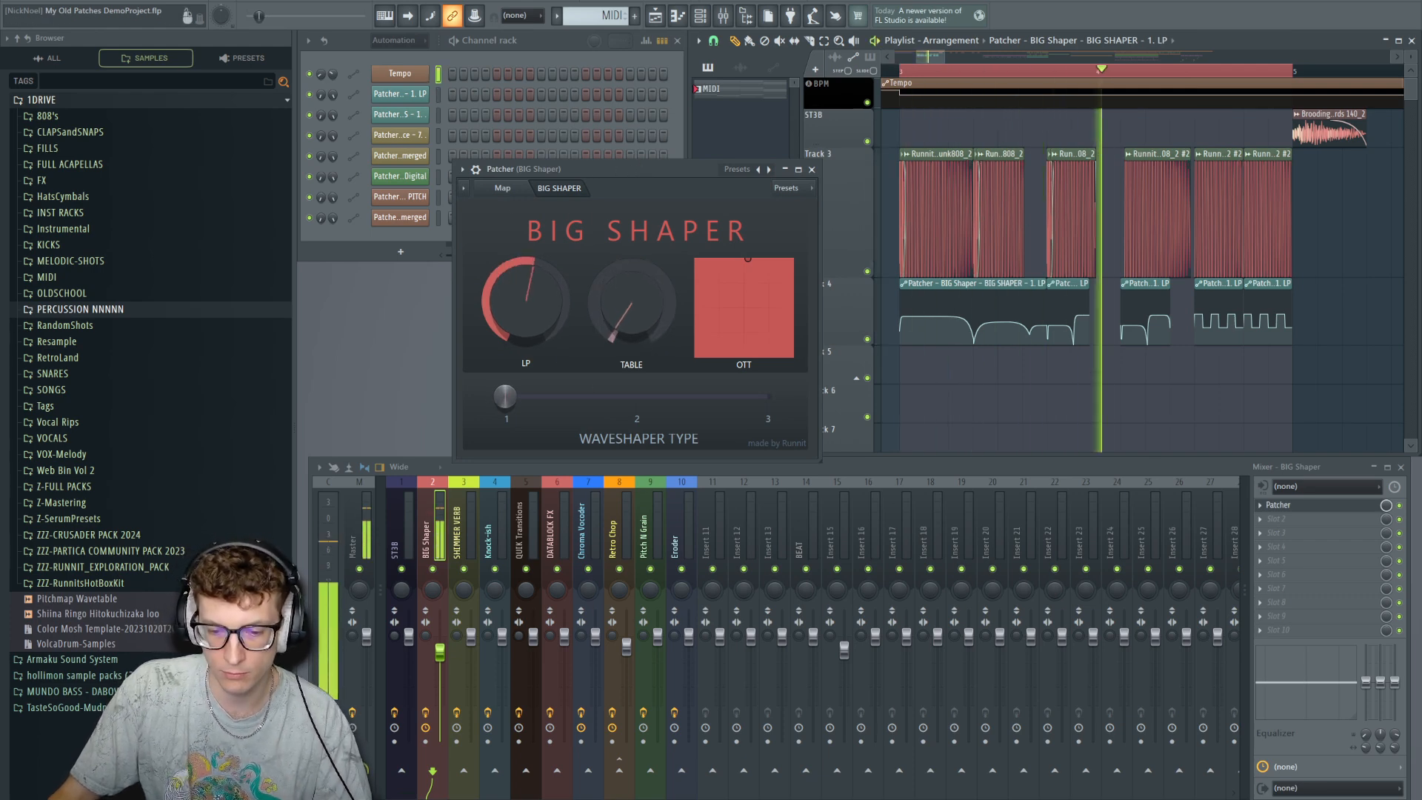
{"action": "left_click_drag", "start_coordinate": [505, 396], "coordinate": [768, 399]}
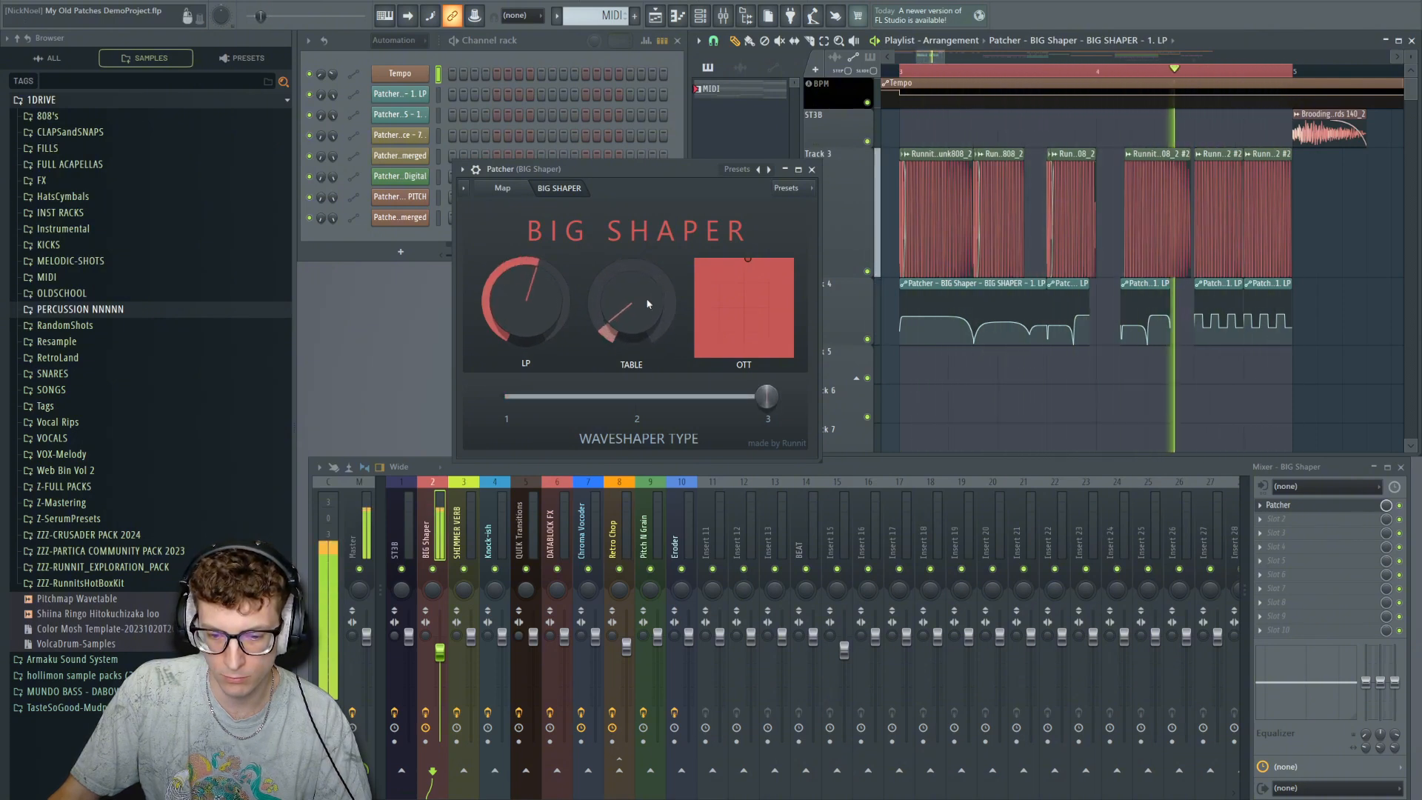
{"action": "left_click_drag", "start_coordinate": [698, 170], "coordinate": [687, 147]}
{"action": "key", "text": "space"}
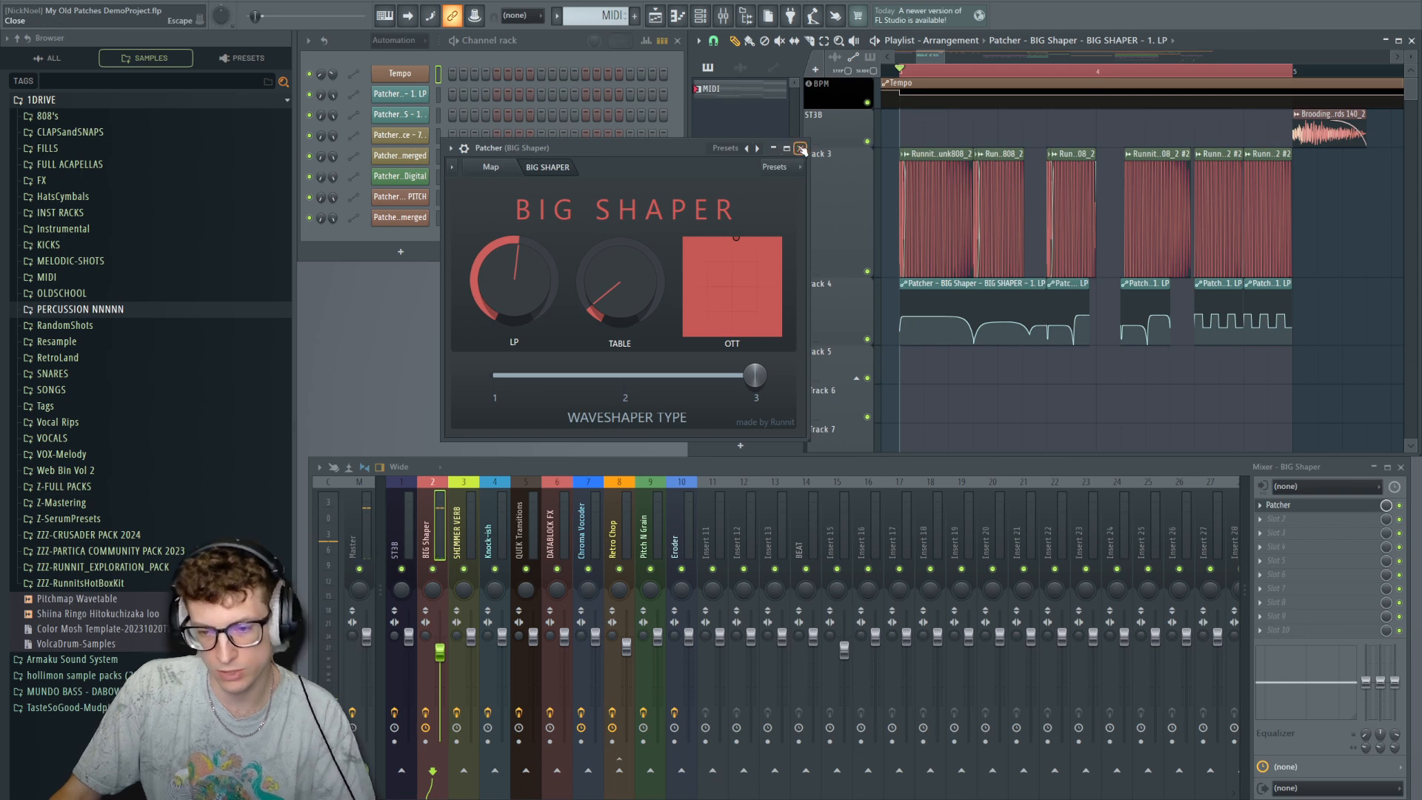
Close the BIG SHAPER window and set the playlist loop from bar 5 to bar 9 over the Brooding chord clips.
{"action": "left_click", "coordinate": [800, 147]}
{"action": "scroll", "coordinate": [974, 134], "scroll_direction": "down", "scroll_amount": 3}
{"action": "scroll", "coordinate": [987, 131], "scroll_direction": "down", "scroll_amount": 1}
{"action": "scroll", "coordinate": [1253, 222], "scroll_direction": "up", "scroll_amount": 2}
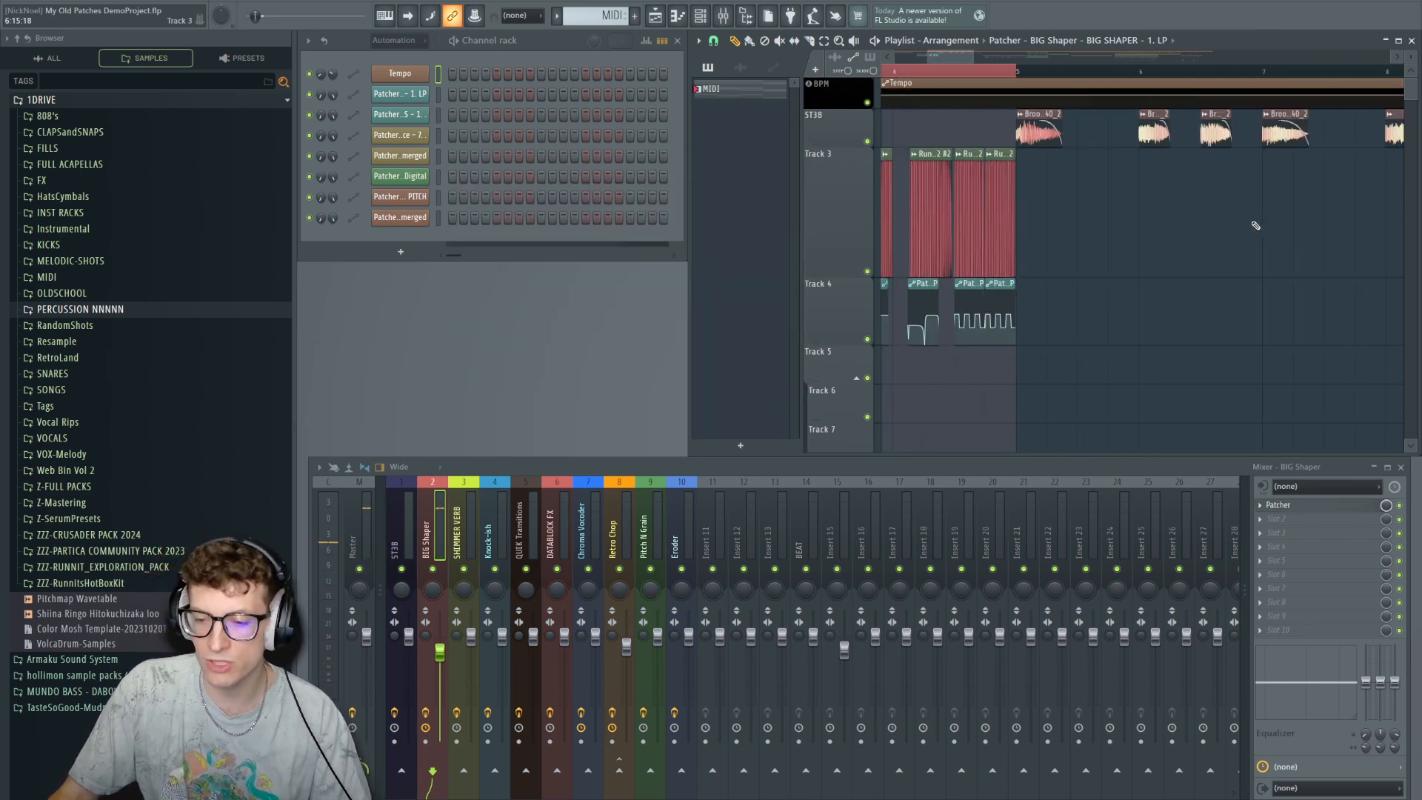
{"action": "scroll", "coordinate": [1240, 219], "scroll_direction": "down", "scroll_amount": 3}
{"action": "scroll", "coordinate": [1138, 224], "scroll_direction": "up", "scroll_amount": 3}
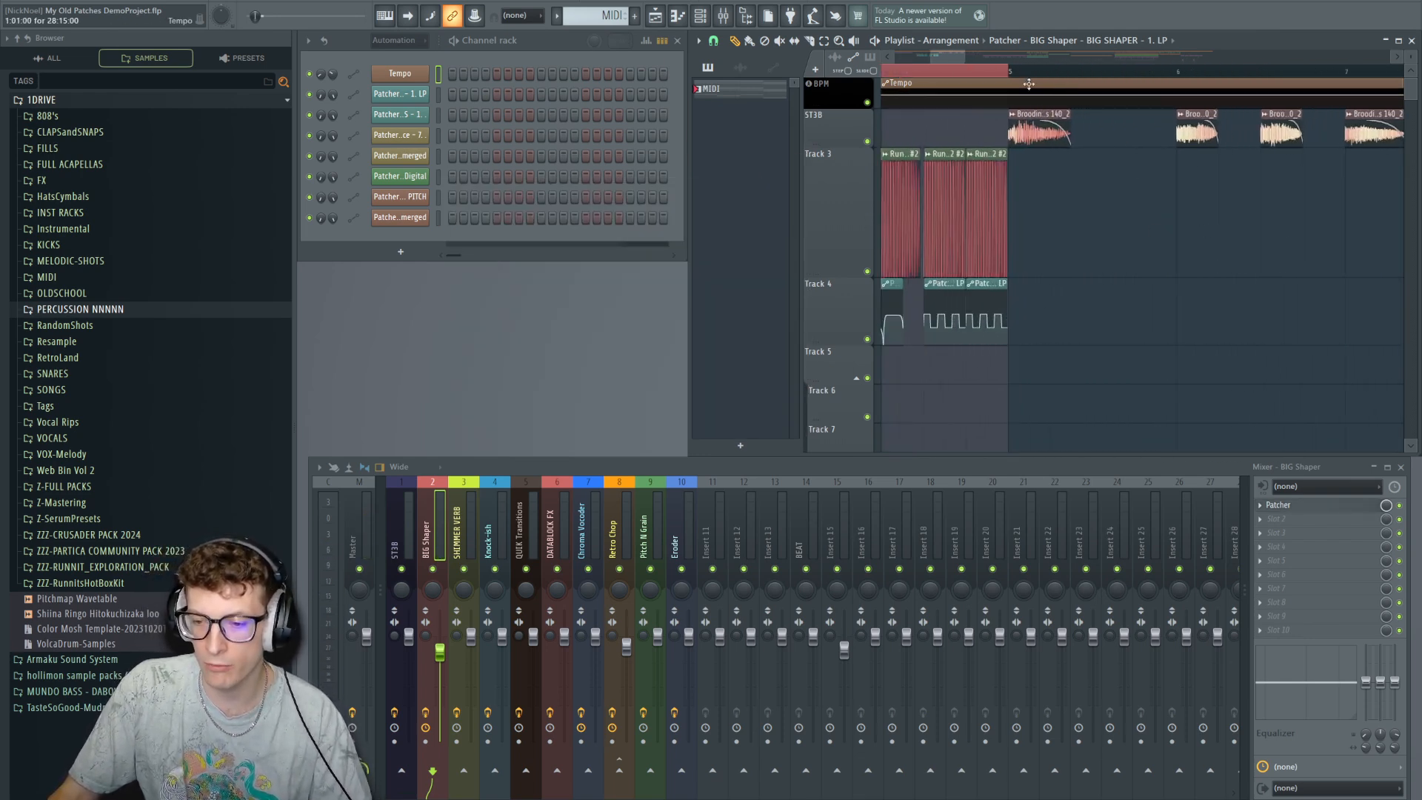
{"action": "left_click", "coordinate": [1009, 71]}
{"action": "left_click_drag", "start_coordinate": [1009, 70], "coordinate": [1391, 71]}
{"action": "scroll", "coordinate": [1193, 314], "scroll_direction": "down", "scroll_amount": 4}
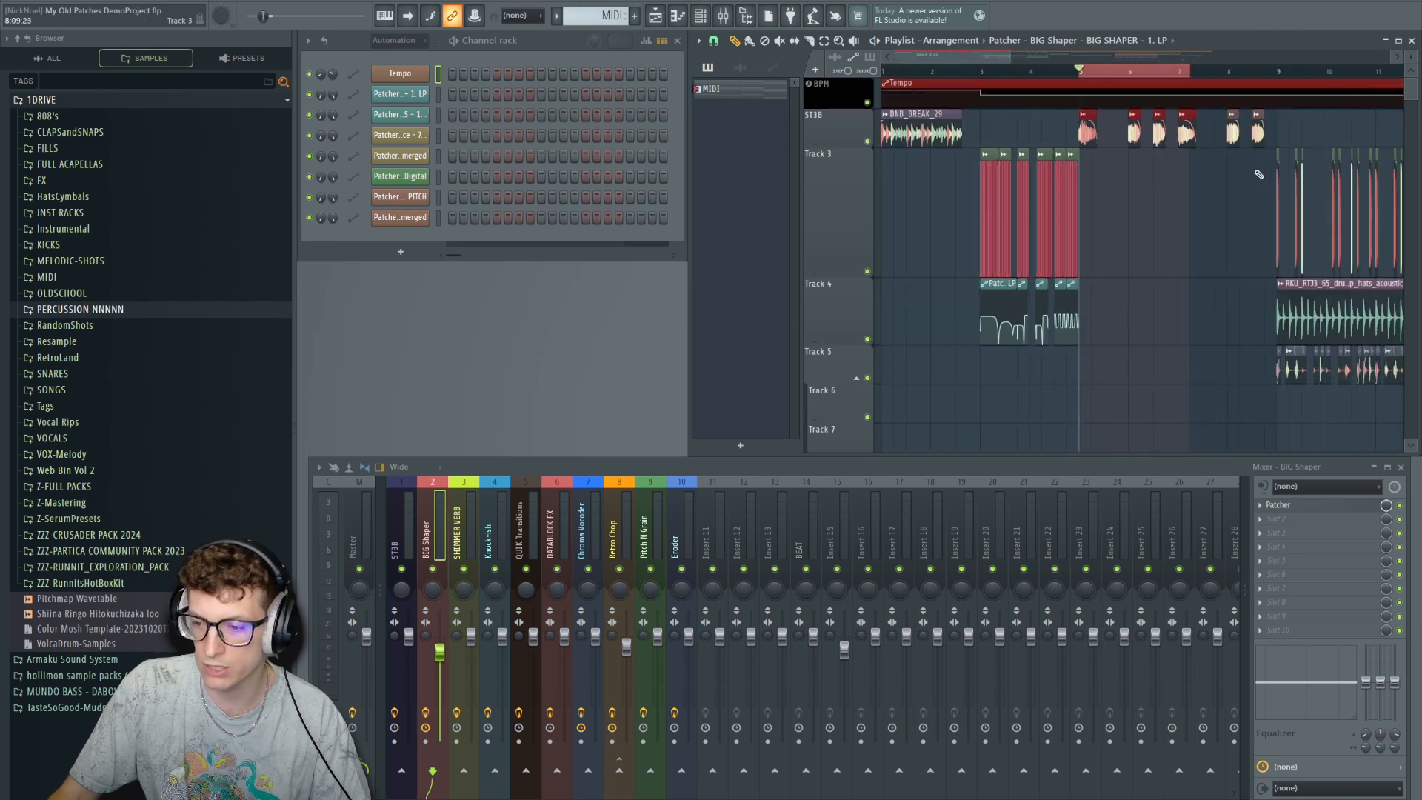
{"action": "scroll", "coordinate": [1251, 172], "scroll_direction": "up", "scroll_amount": 2}
{"action": "left_click_drag", "start_coordinate": [1263, 72], "coordinate": [1310, 70]}
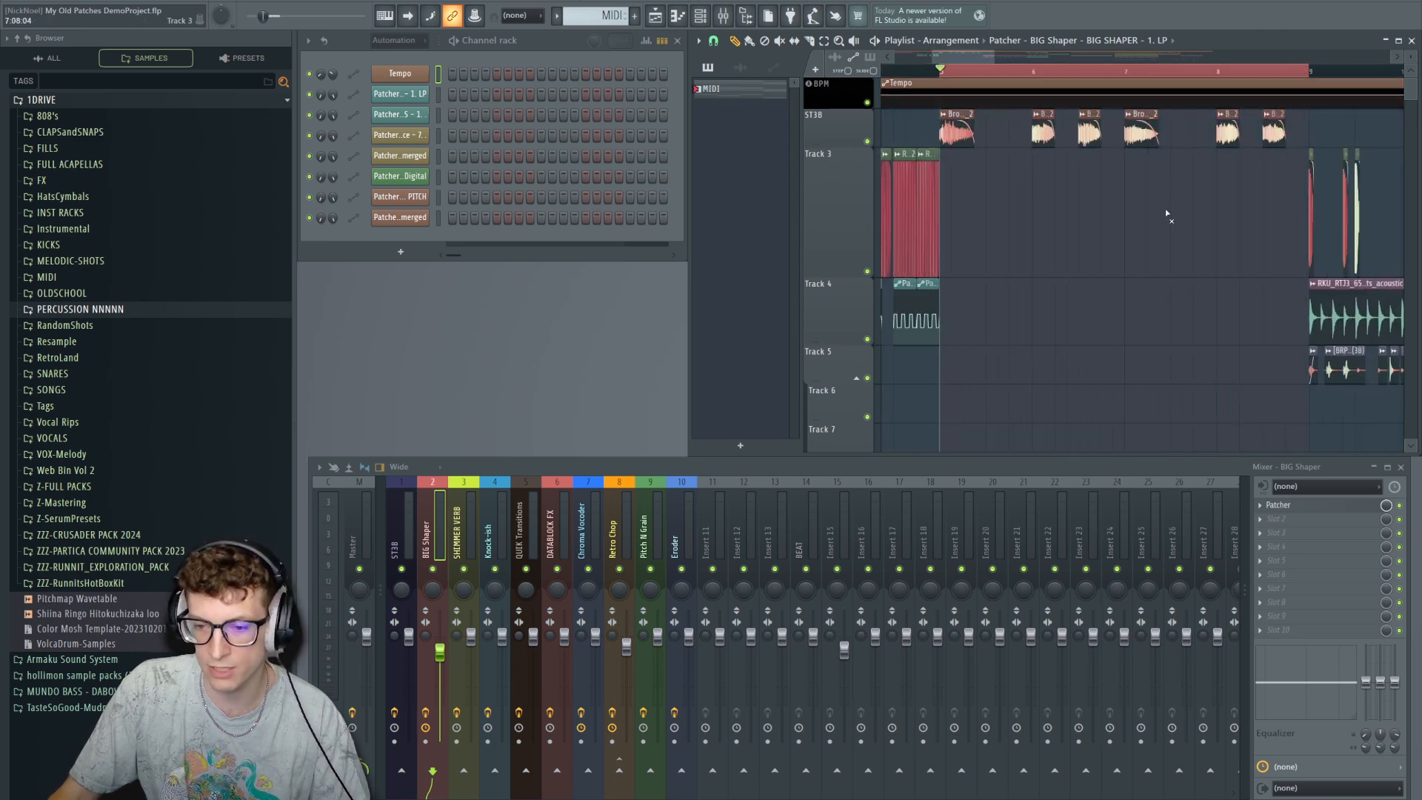
Open the Patcher effect on the SHIMMER VERB mixer track and position its window clear of the playlist clips.
{"action": "left_click", "coordinate": [1338, 505]}
{"action": "left_click", "coordinate": [1337, 504]}
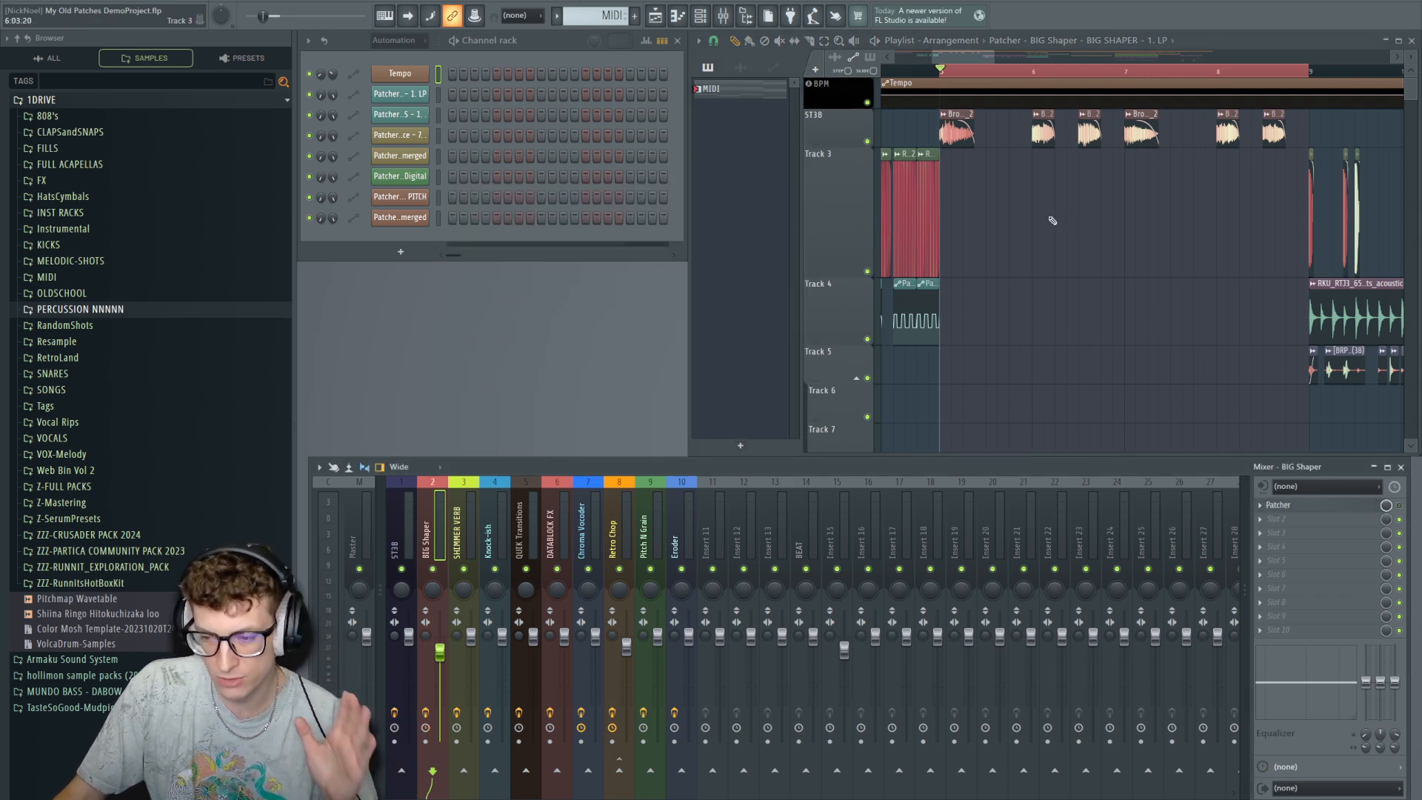
{"action": "scroll", "coordinate": [1118, 237], "scroll_direction": "down", "scroll_amount": 2}
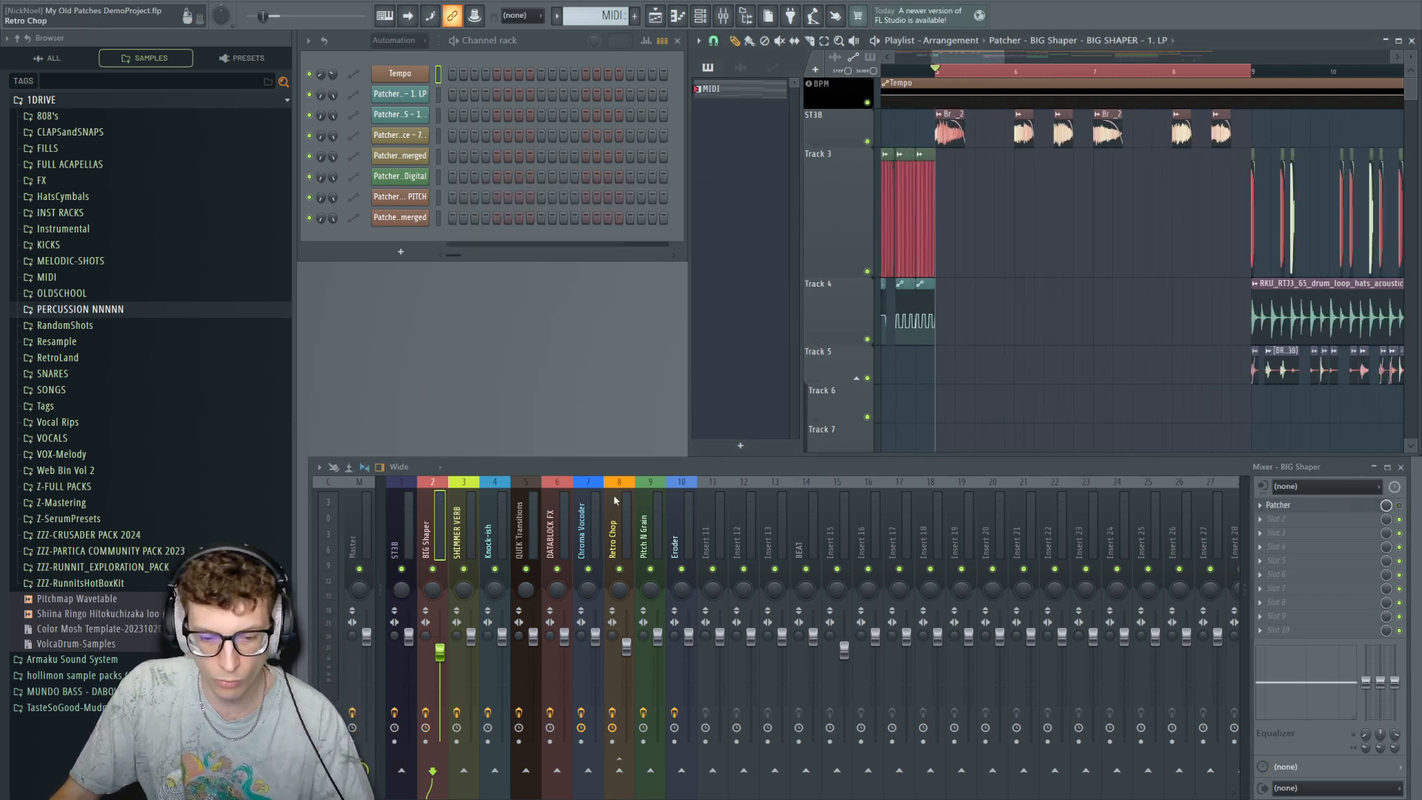
{"action": "key", "text": "Right"}
{"action": "left_click", "coordinate": [1319, 506]}
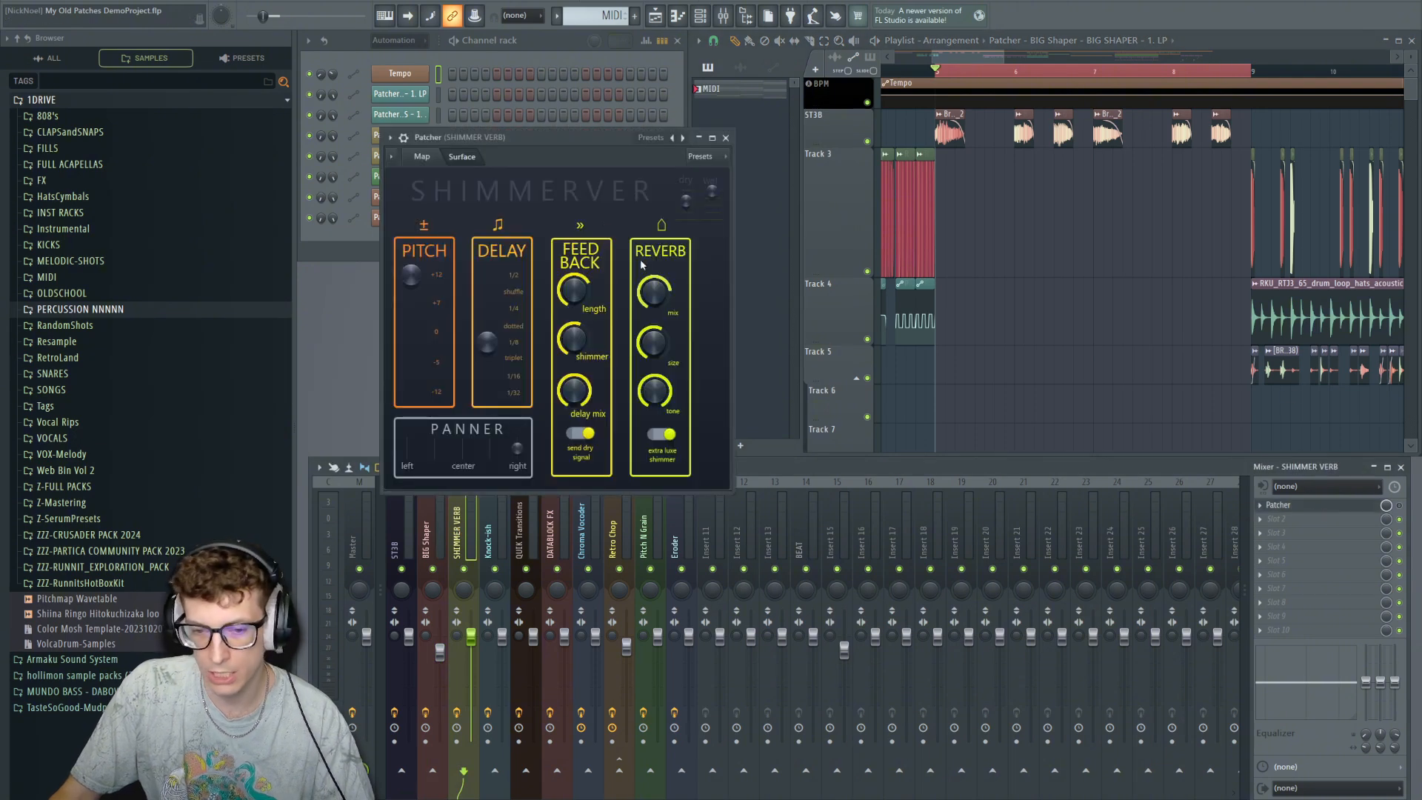
{"action": "left_click_drag", "start_coordinate": [600, 153], "coordinate": [641, 166]}
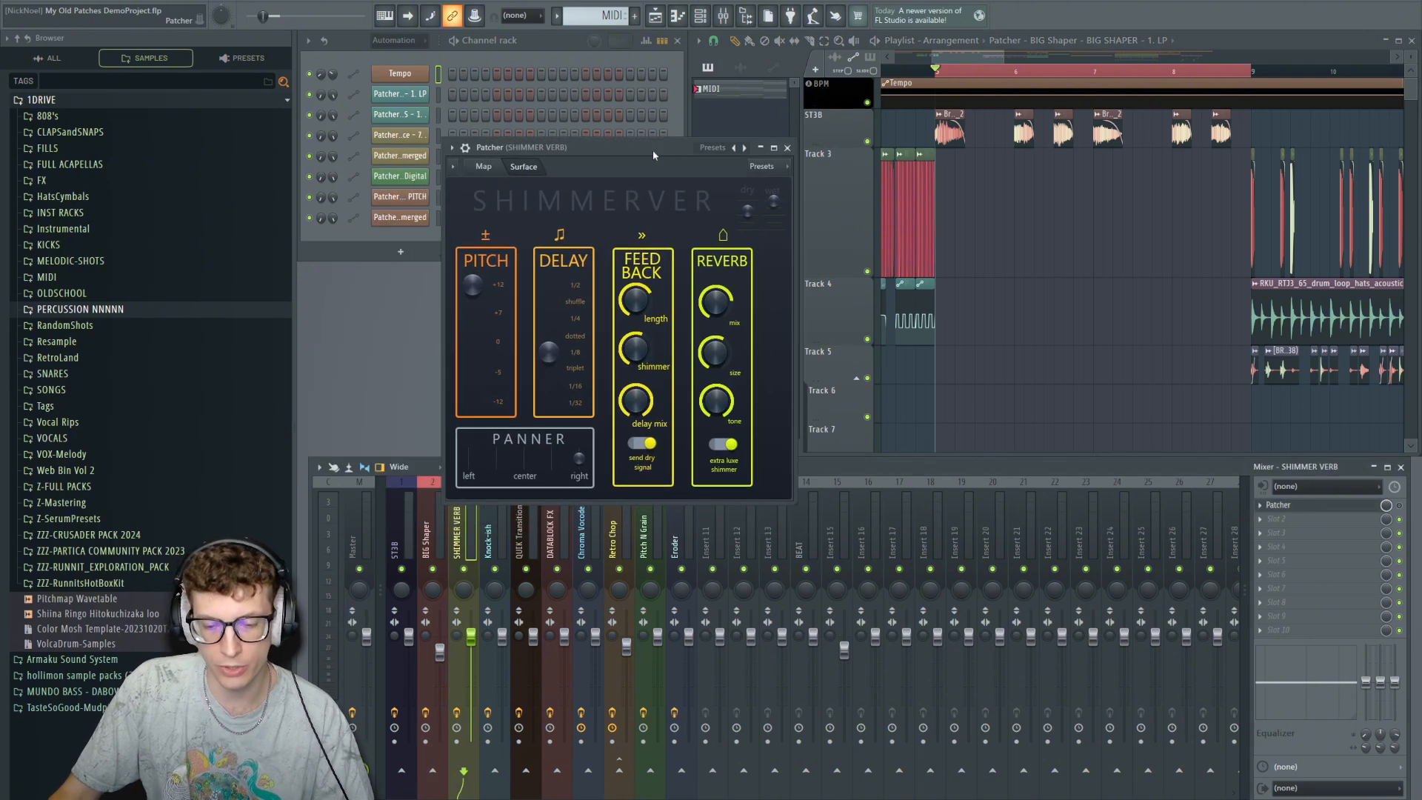
Examine the Pitch Shifter and LuxeVerb settings in the SHIMMER VERB routing map and return to its control surface.
{"action": "left_click", "coordinate": [478, 177]}
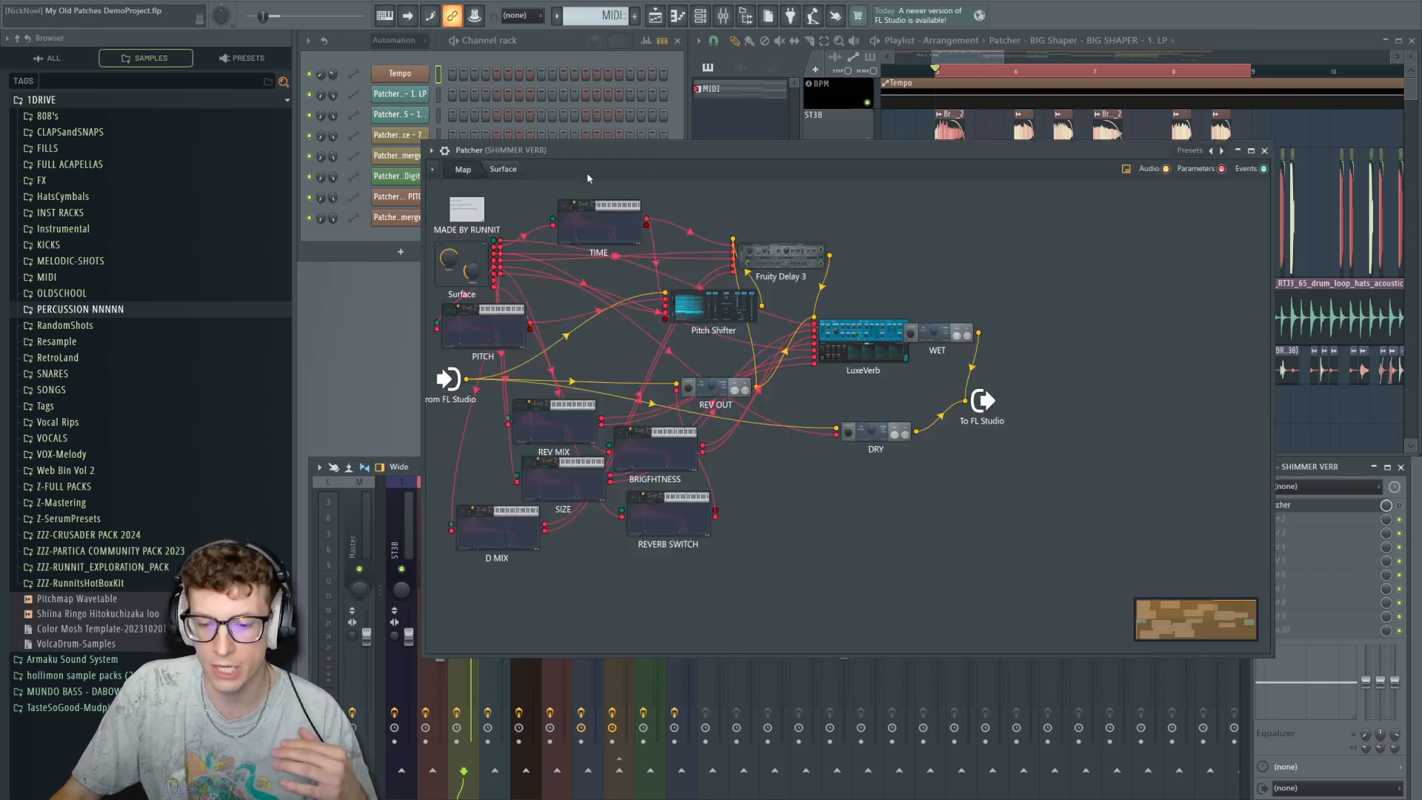
{"action": "double_click", "coordinate": [708, 333]}
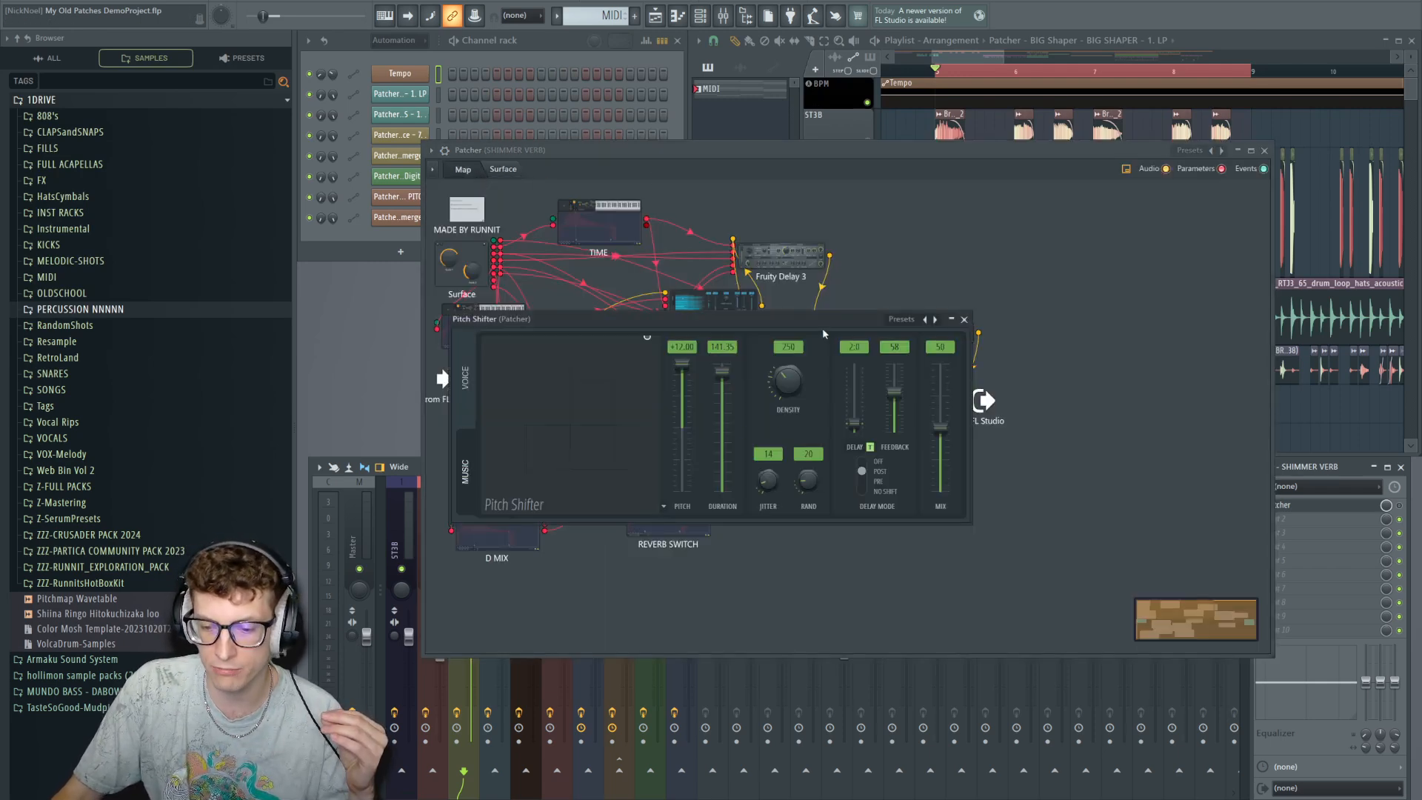
{"action": "left_click", "coordinate": [963, 319]}
{"action": "double_click", "coordinate": [871, 326]}
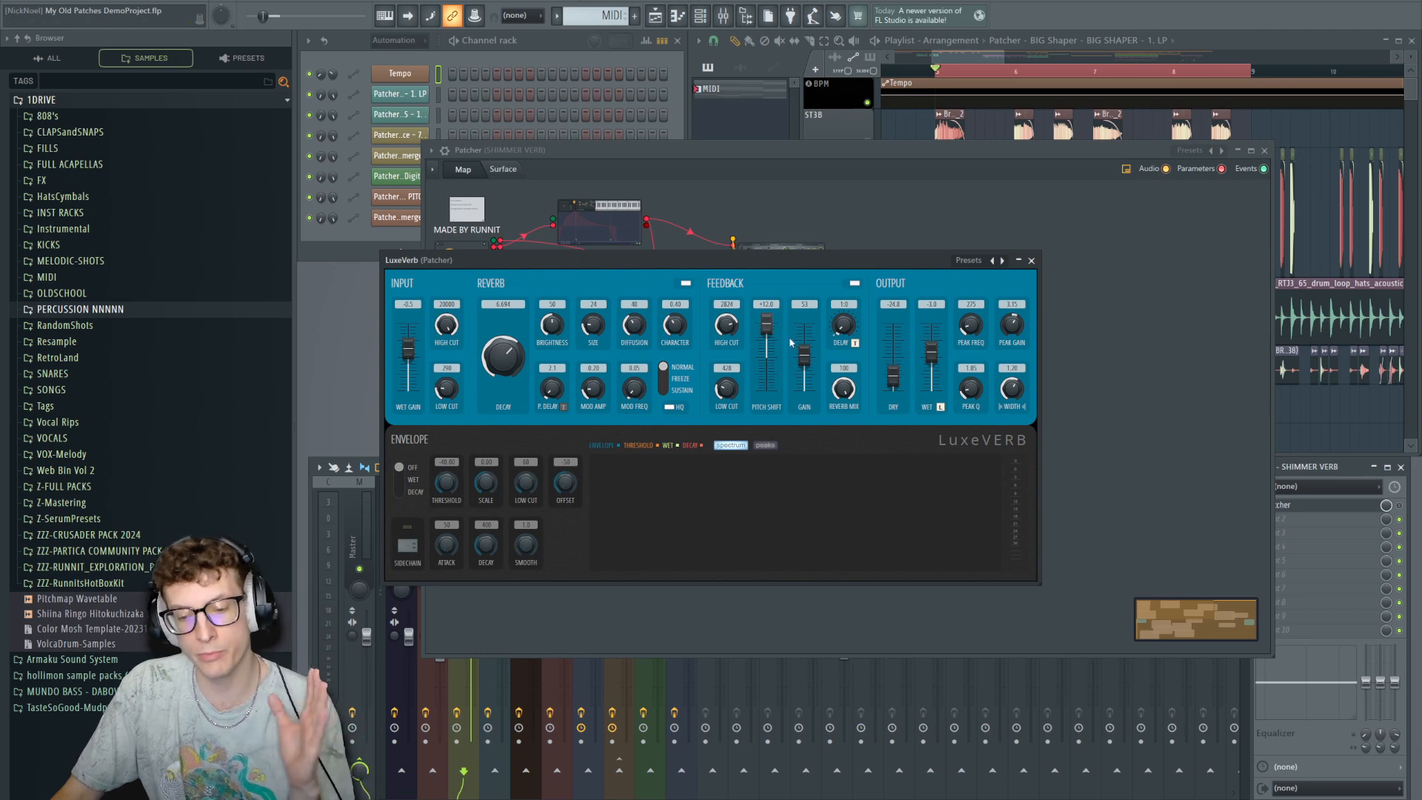
{"action": "left_click", "coordinate": [1031, 260]}
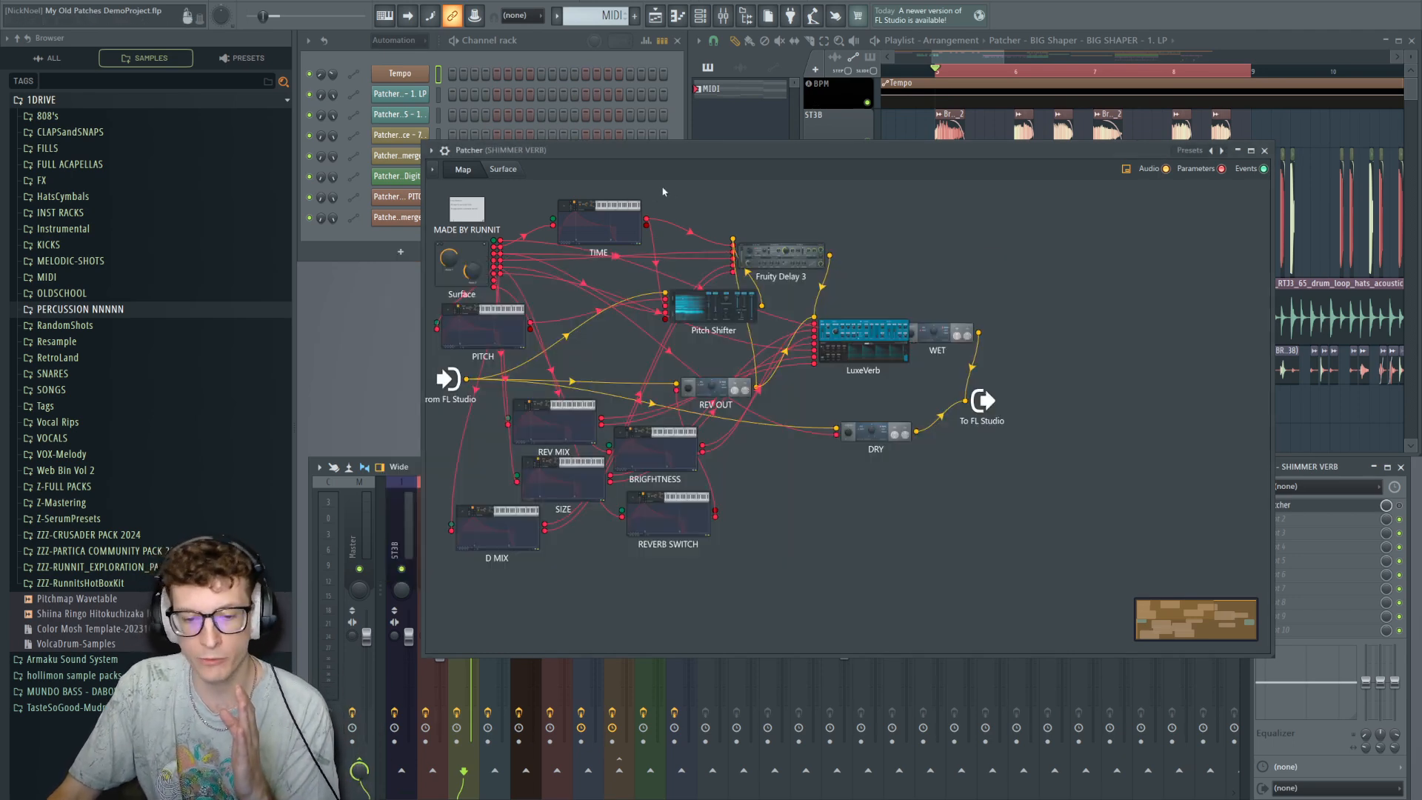
{"action": "left_click", "coordinate": [503, 171]}
{"action": "left_click_drag", "start_coordinate": [554, 153], "coordinate": [647, 146]}
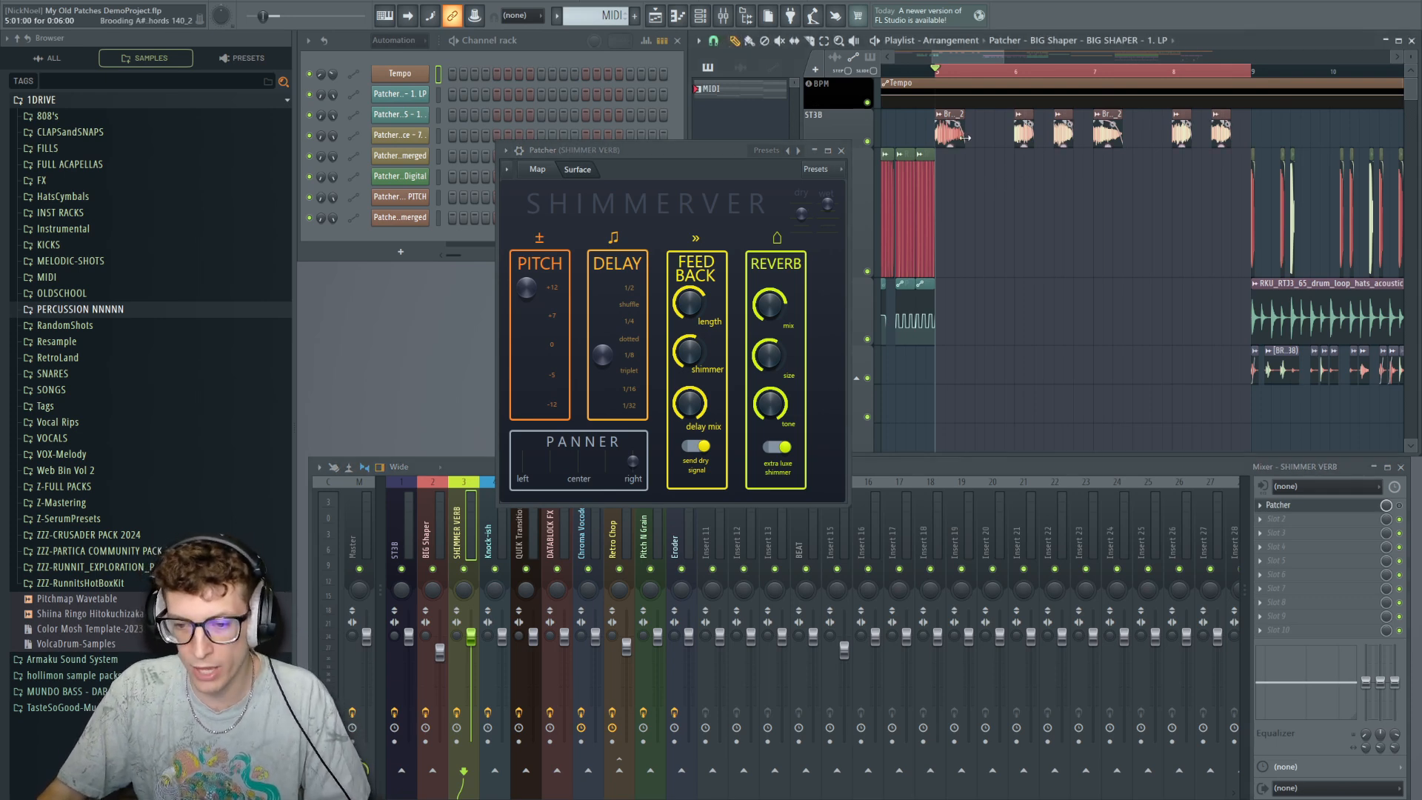
Preview the Brooding A# chords 140_2 sample from its clip settings, play the looped chord section, and close the settings.
{"action": "double_click", "coordinate": [1024, 133]}
{"action": "left_click", "coordinate": [291, 381]}
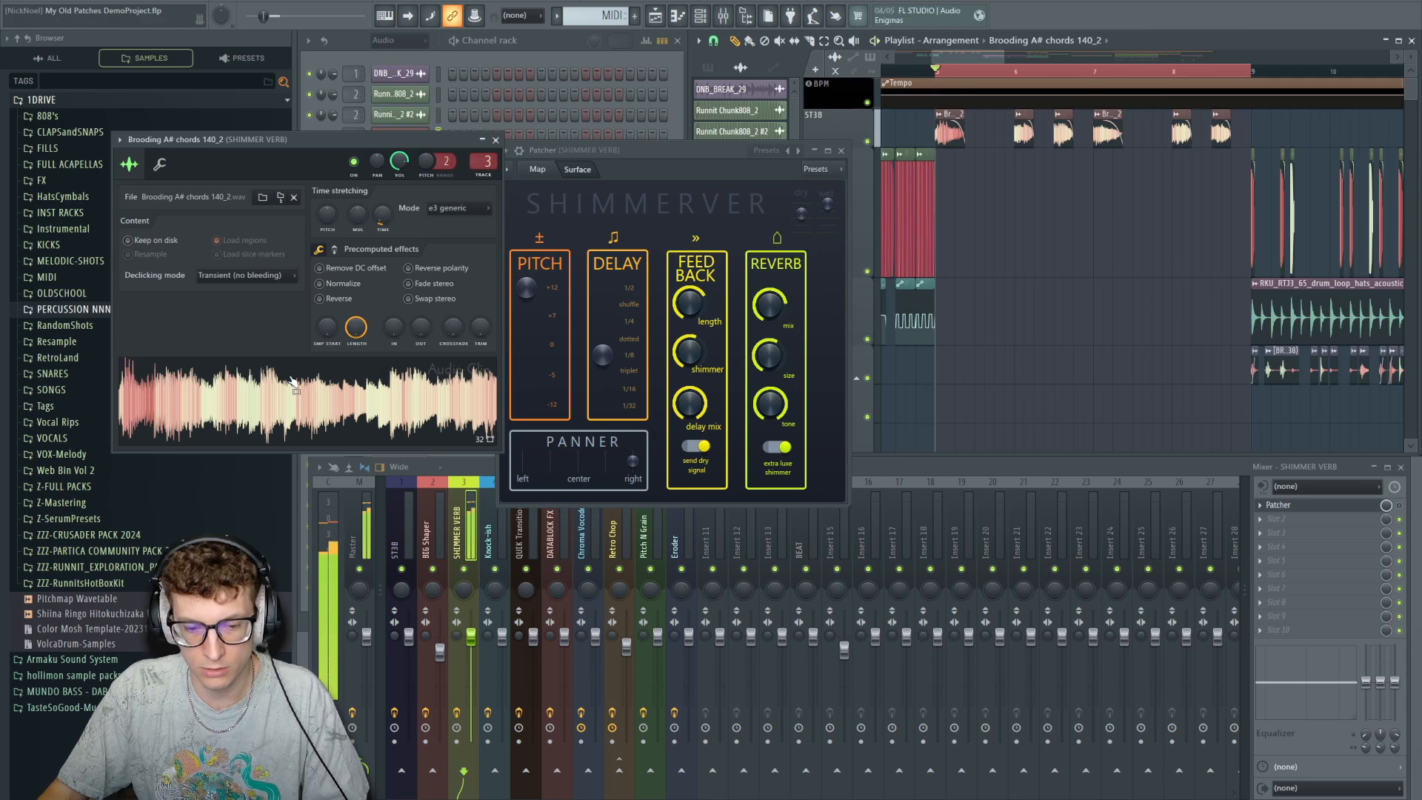
{"action": "key", "text": "space"}
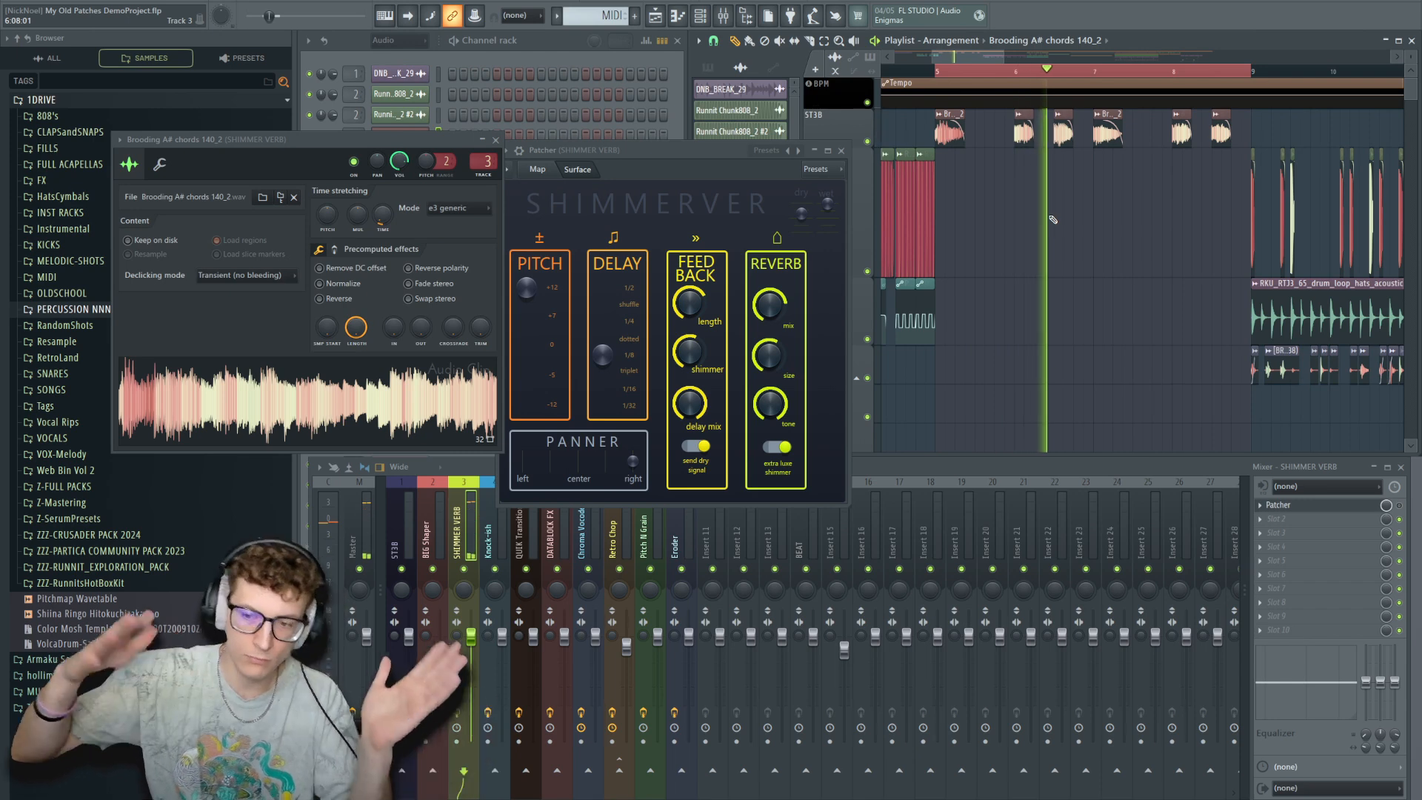
{"action": "key", "text": "space"}
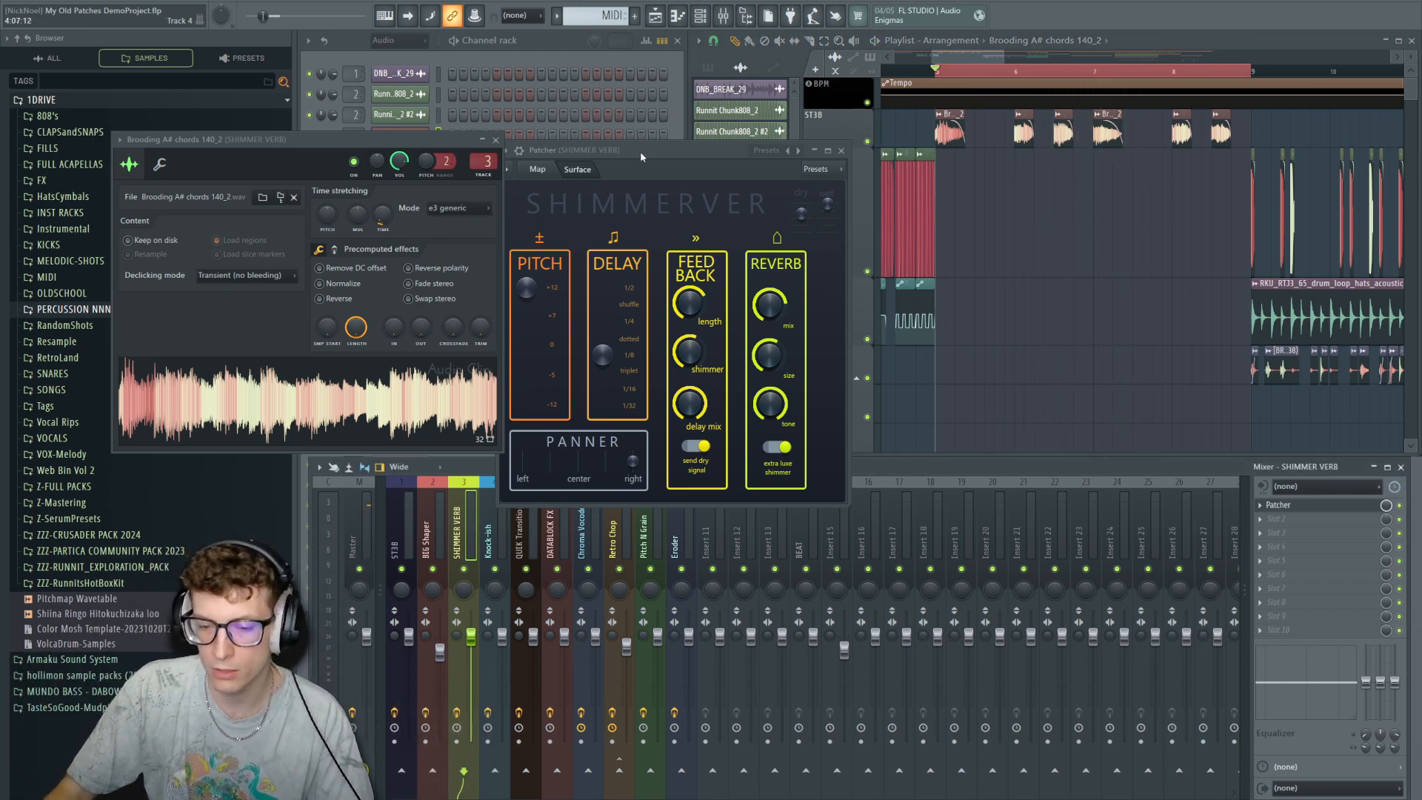
{"action": "mouse_move", "coordinate": [650, 149]}
{"action": "left_mouse_down"}
{"action": "mouse_move", "coordinate": [675, 149]}
{"action": "mouse_move", "coordinate": [663, 143]}
{"action": "left_mouse_up"}
{"action": "left_click", "coordinate": [496, 140]}
Play the looped chord section and adjust the reverb mix knob on the SHIMMERVER surface.
{"action": "left_click", "coordinate": [513, 166]}
{"action": "left_click", "coordinate": [569, 169]}
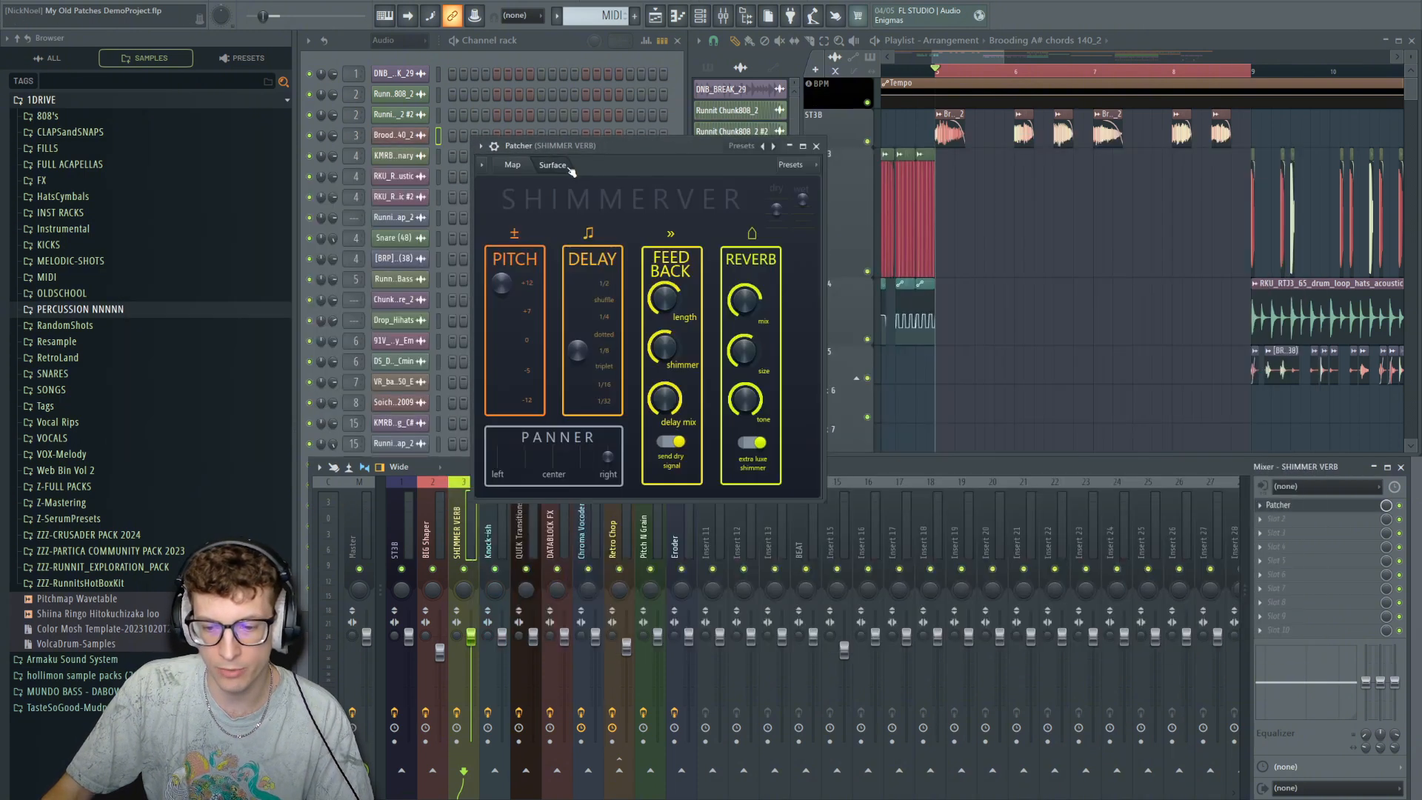
{"action": "key", "text": "space"}
{"action": "left_click_drag", "start_coordinate": [687, 143], "coordinate": [742, 140]}
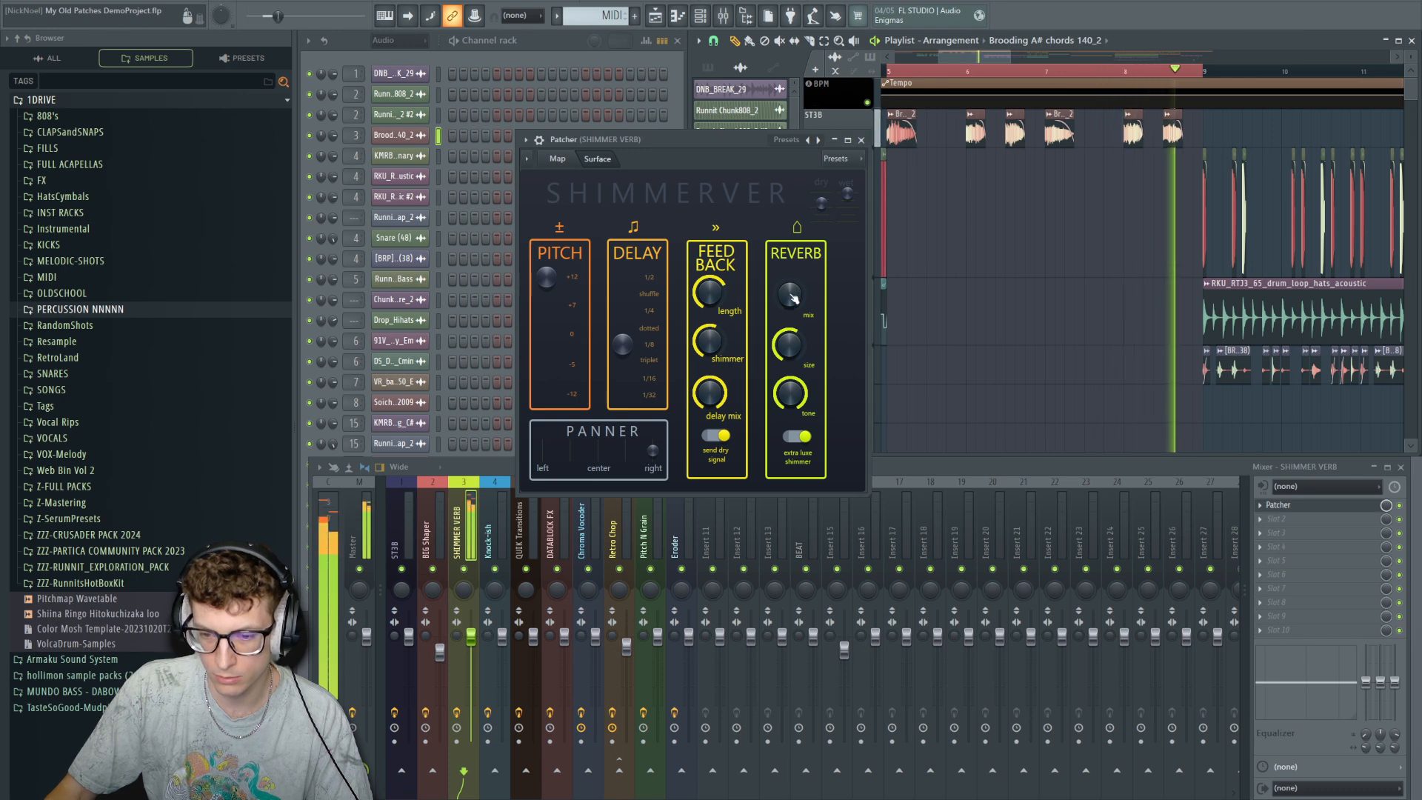
{"action": "left_click_drag", "start_coordinate": [794, 299], "coordinate": [800, 286]}
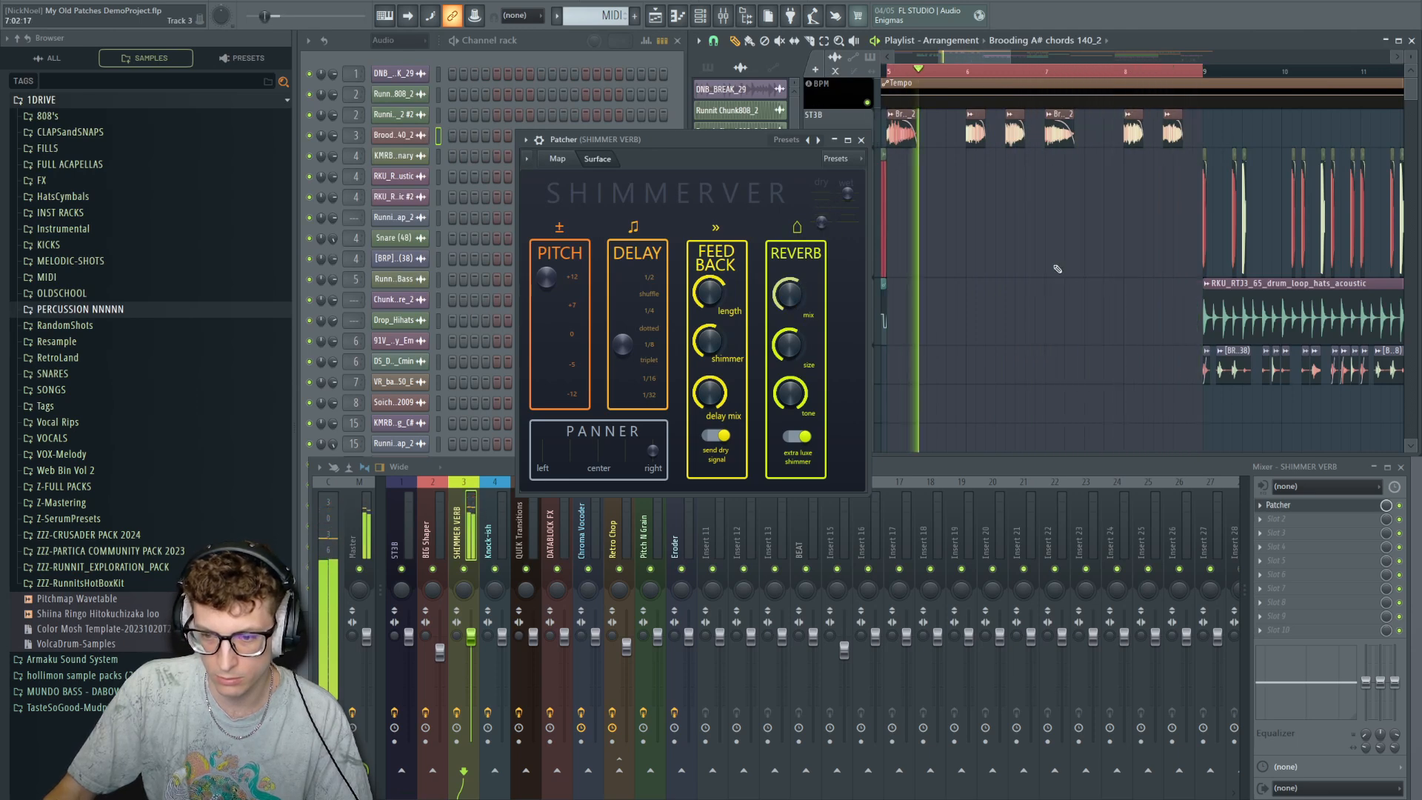
{"action": "left_click_drag", "start_coordinate": [719, 140], "coordinate": [724, 138]}
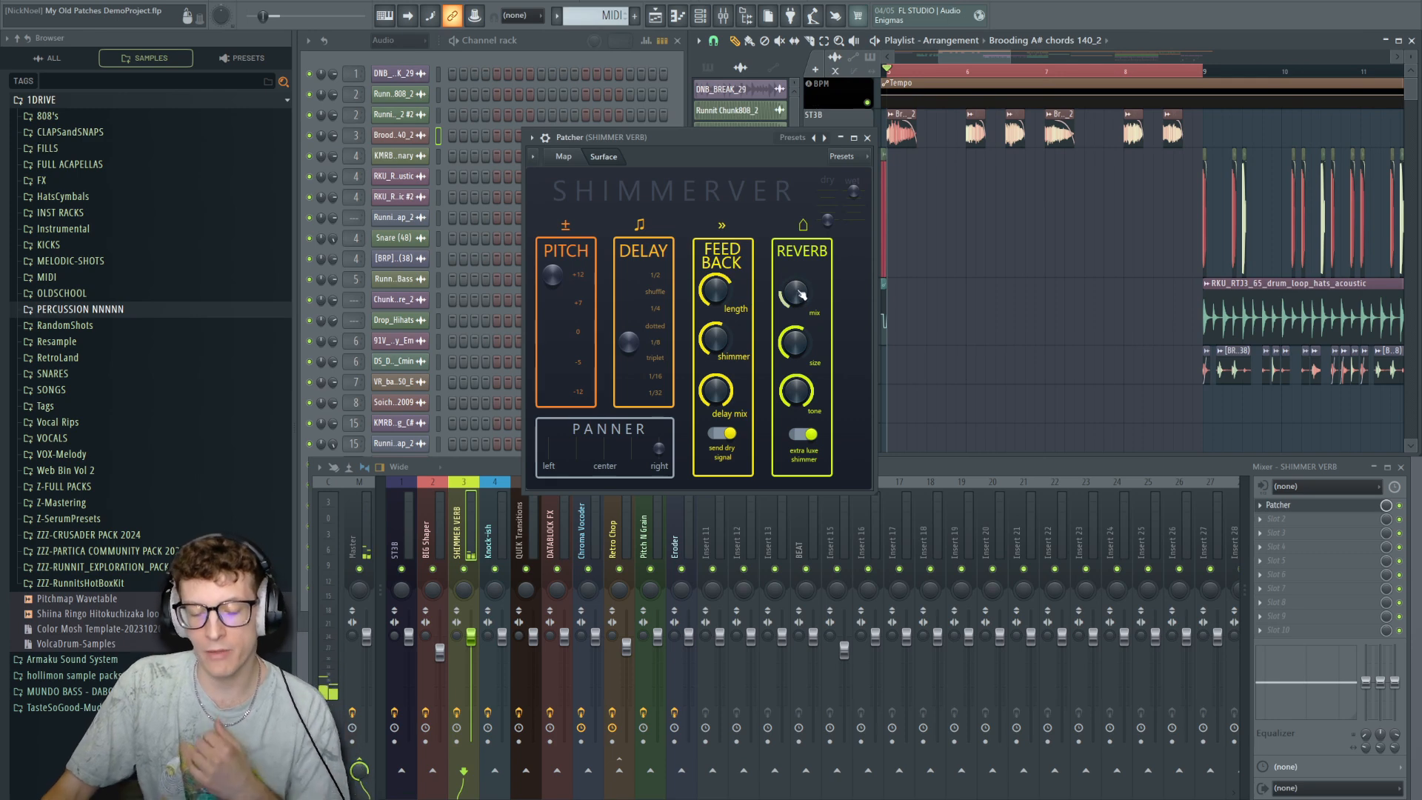
{"action": "scroll", "coordinate": [802, 291], "scroll_direction": "up", "scroll_amount": 2}
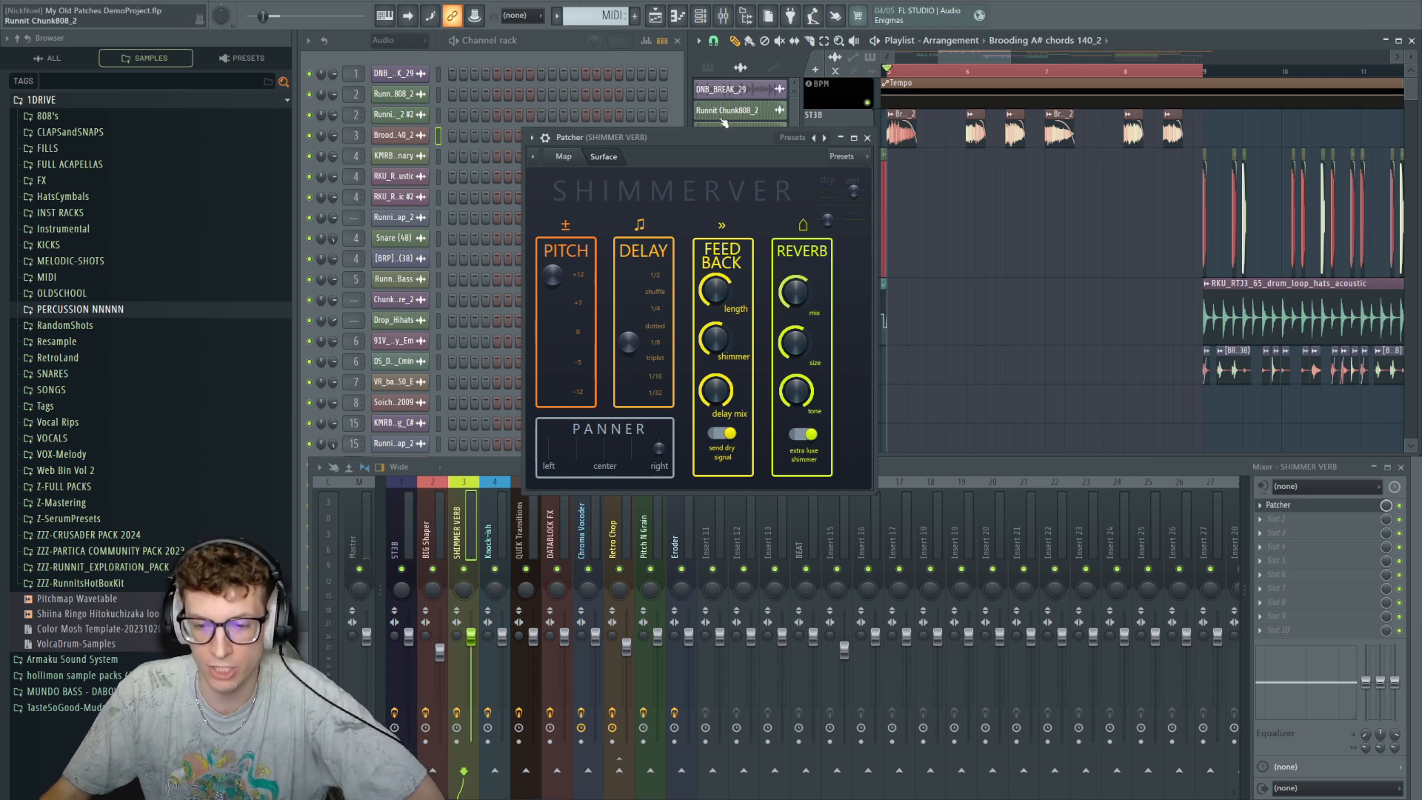
Review the SHIMMER VERB routing map against its control surface and reposition the Patcher window.
{"action": "left_click", "coordinate": [597, 159]}
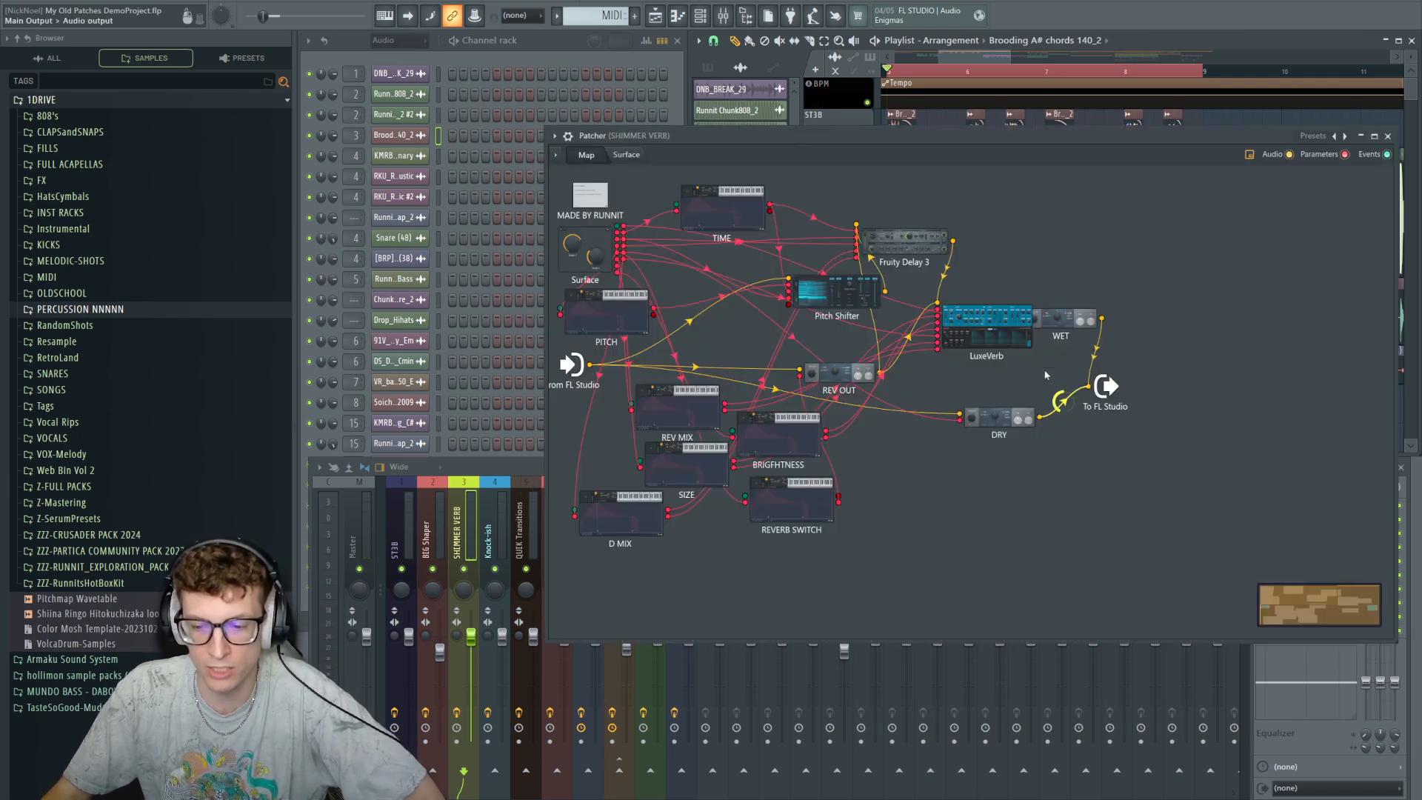
{"action": "left_click", "coordinate": [626, 155]}
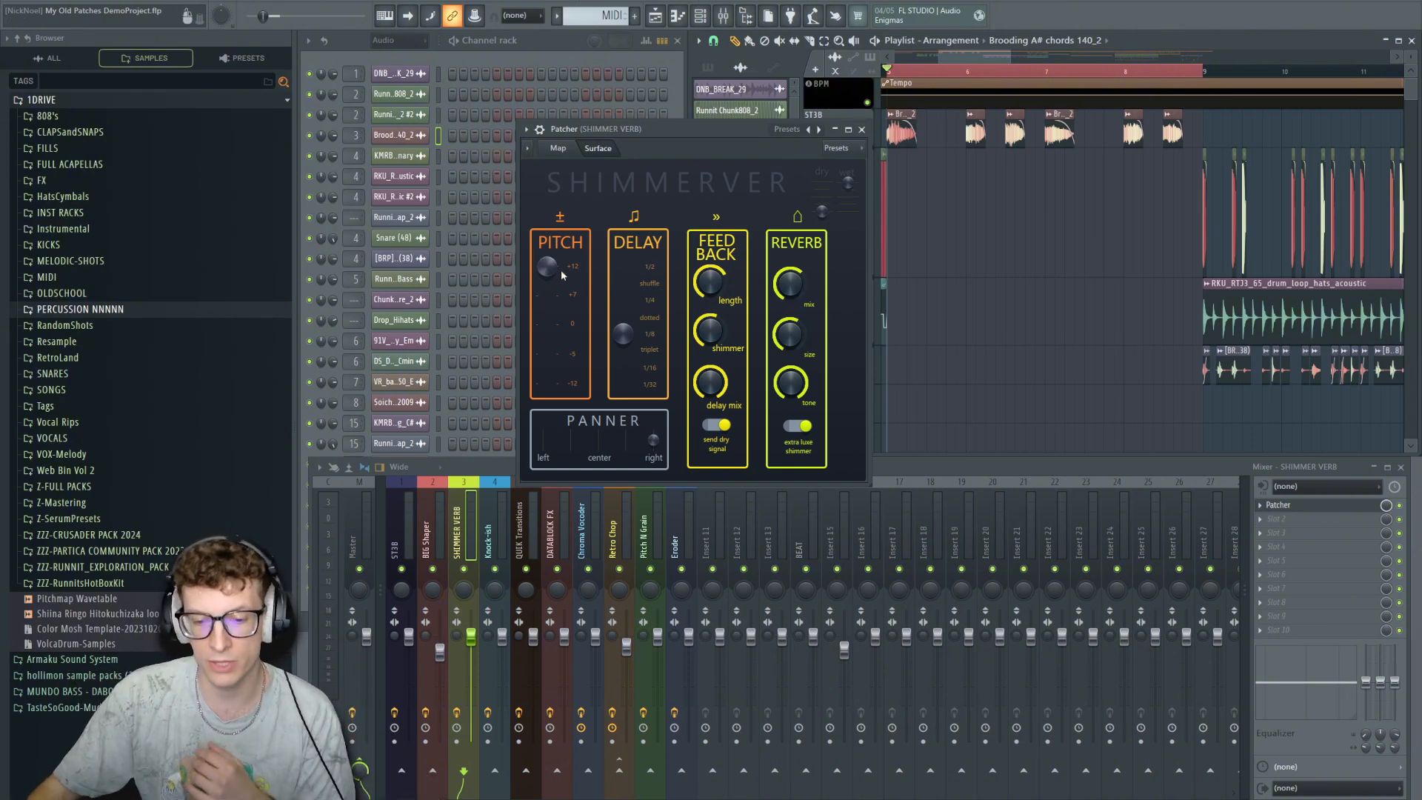
{"action": "left_click", "coordinate": [559, 149]}
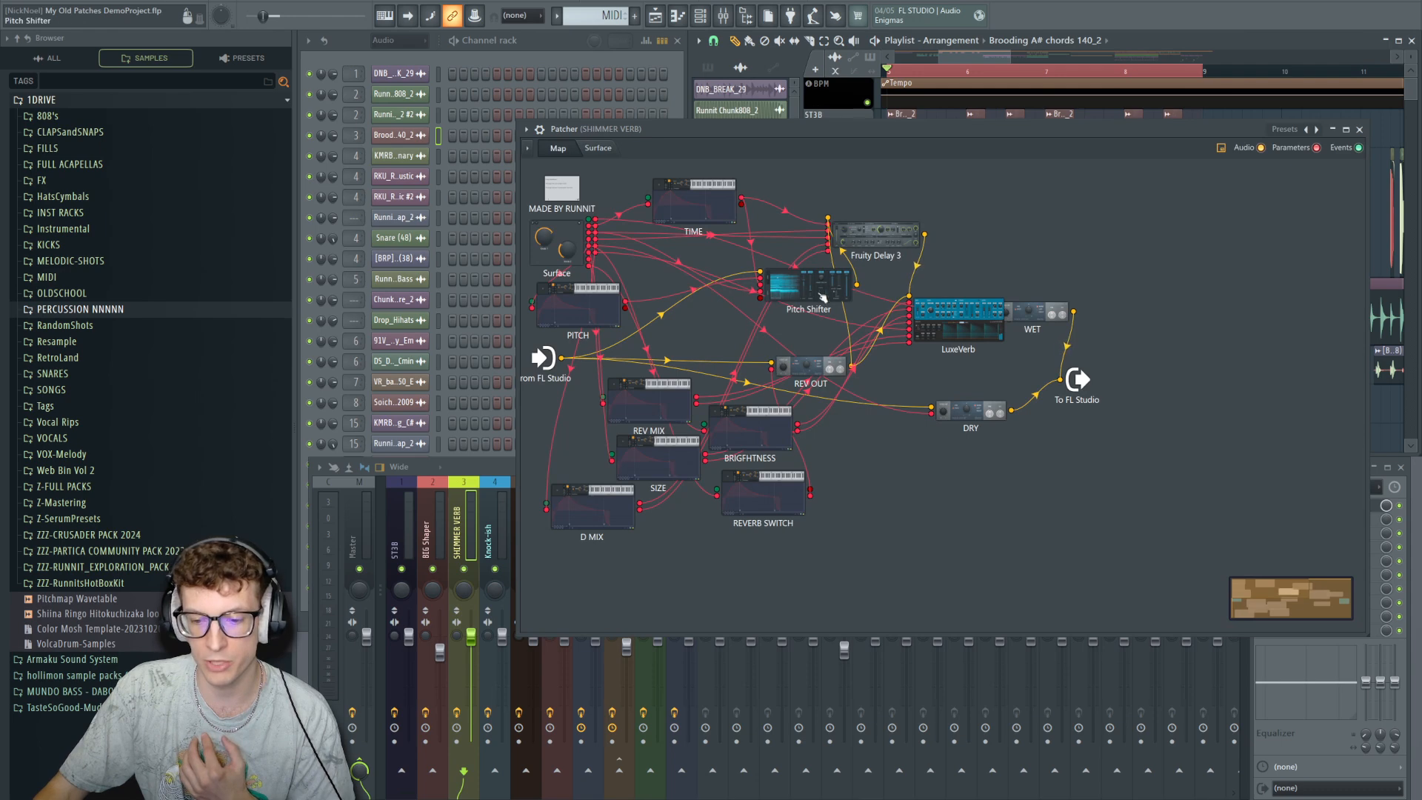
{"action": "left_click", "coordinate": [601, 150]}
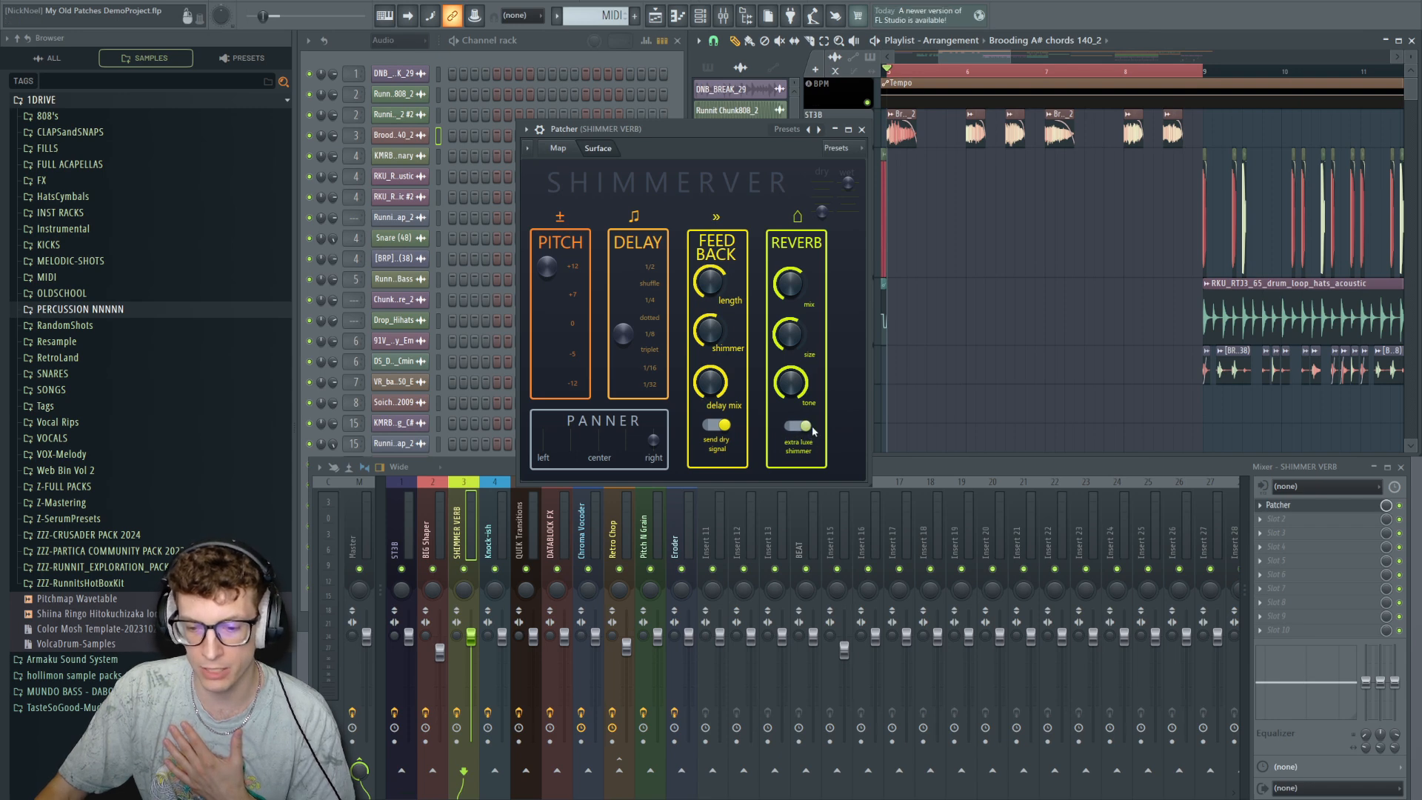
{"action": "left_click_drag", "start_coordinate": [718, 130], "coordinate": [744, 139]}
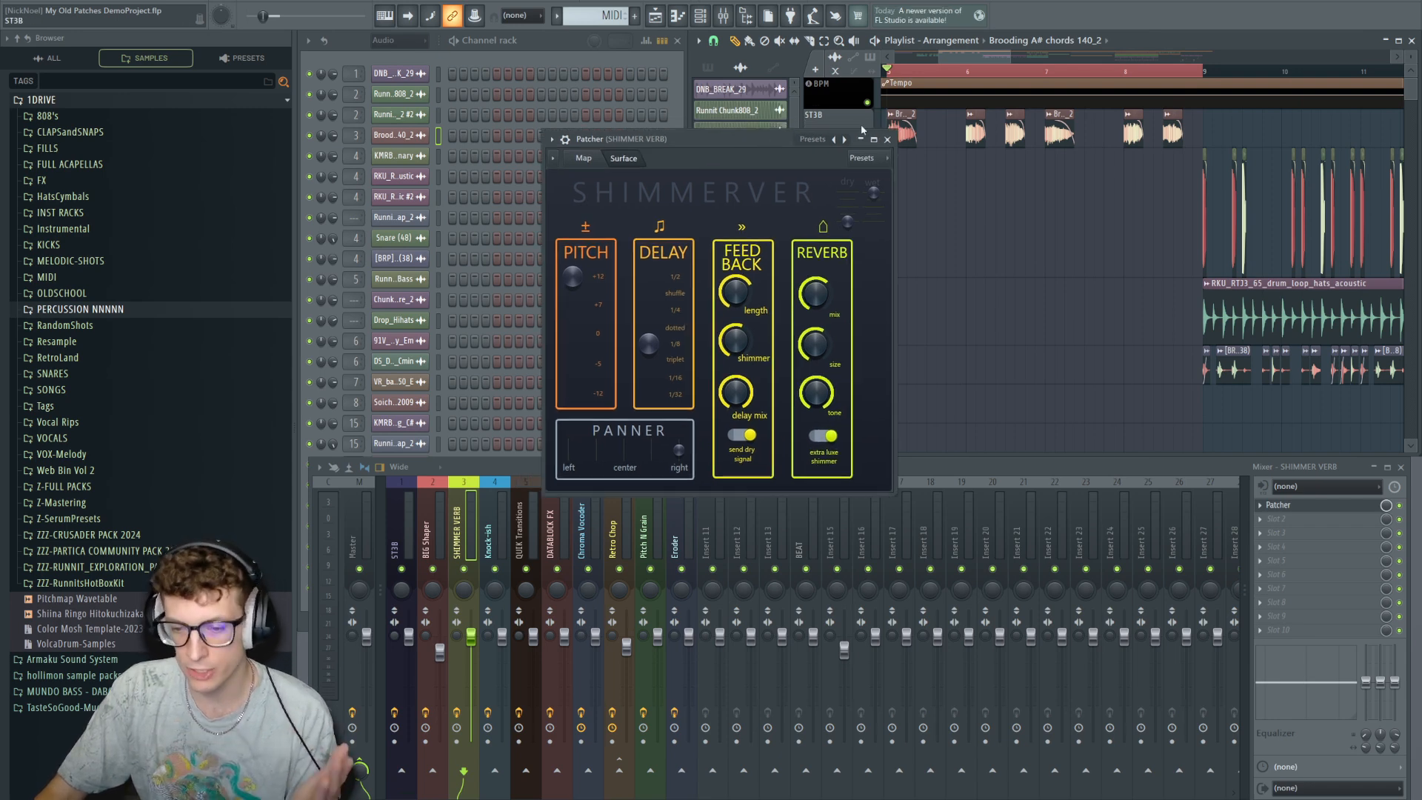
Swap the SHIMMER VERB window for the Patcher on the Knock-ish mixer track and play the looped drum section.
{"action": "left_click", "coordinate": [887, 138]}
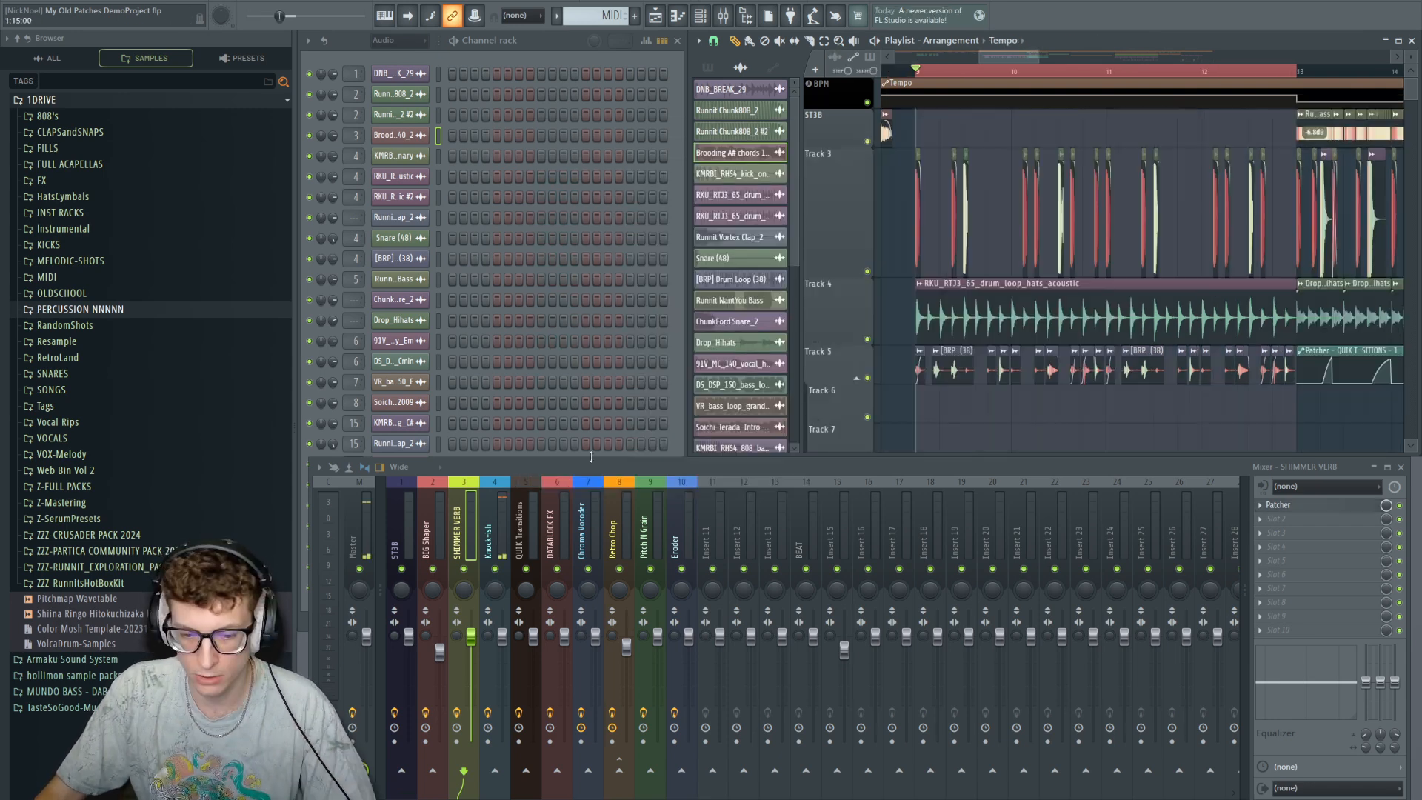
{"action": "left_click", "coordinate": [1349, 509]}
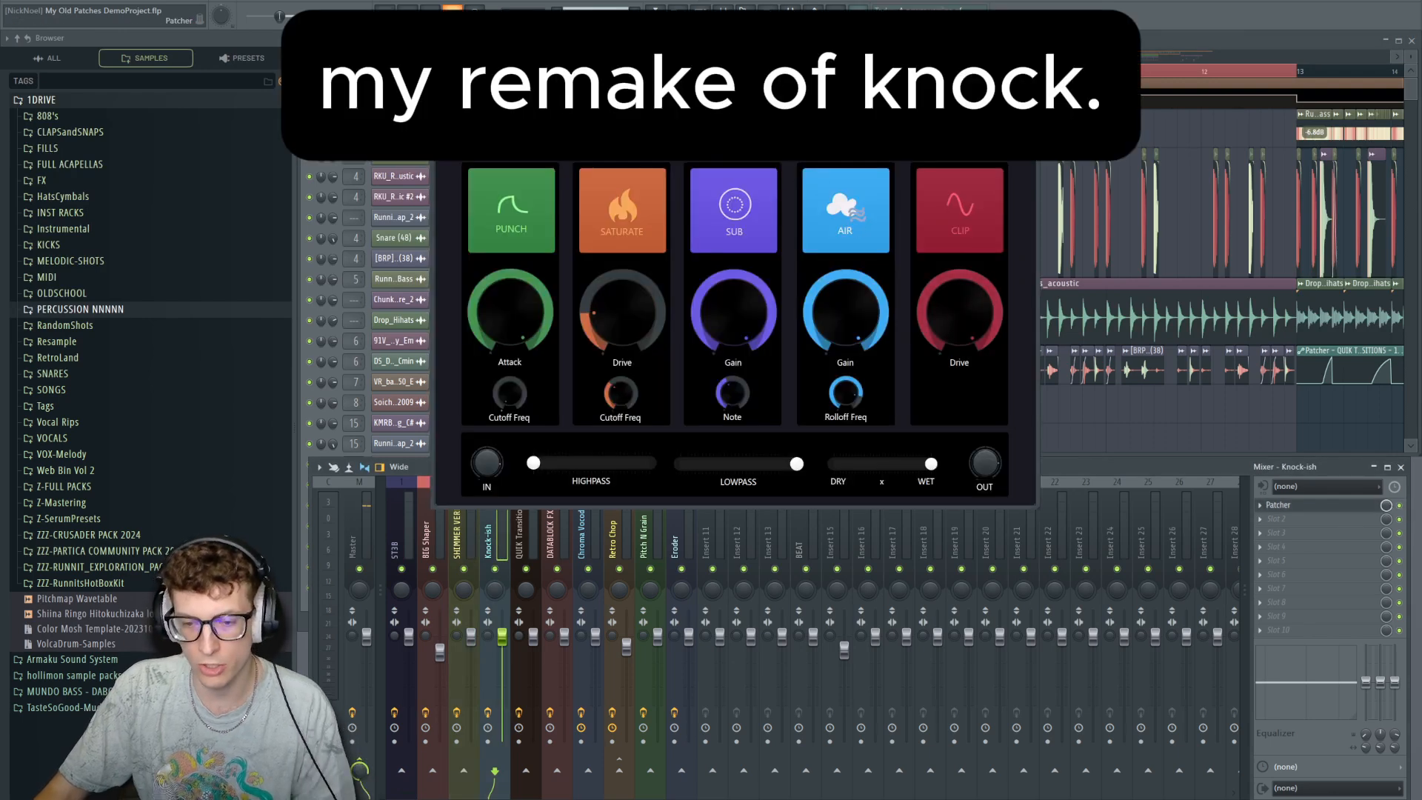
{"action": "left_click_drag", "start_coordinate": [734, 95], "coordinate": [617, 152]}
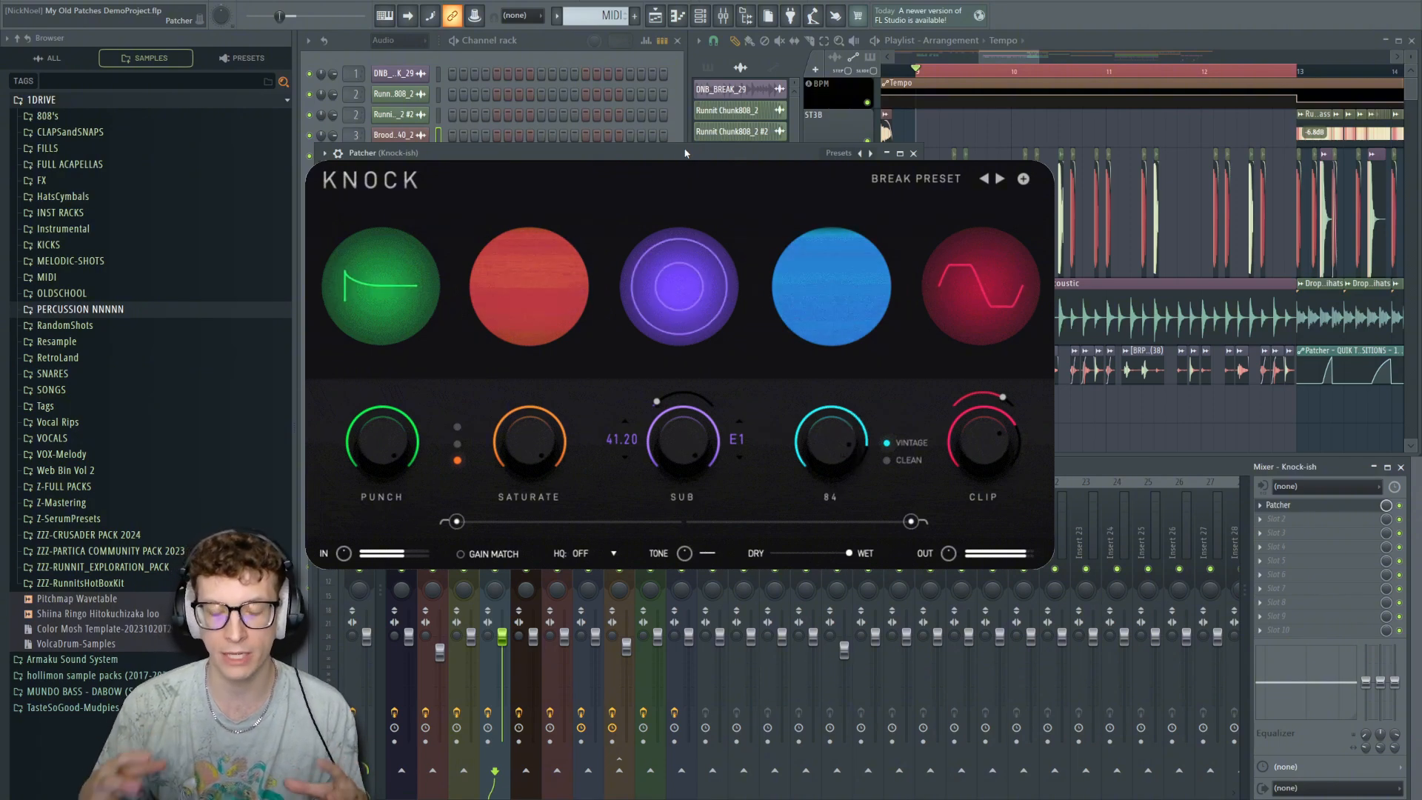
{"action": "left_click_drag", "start_coordinate": [685, 152], "coordinate": [633, 134]}
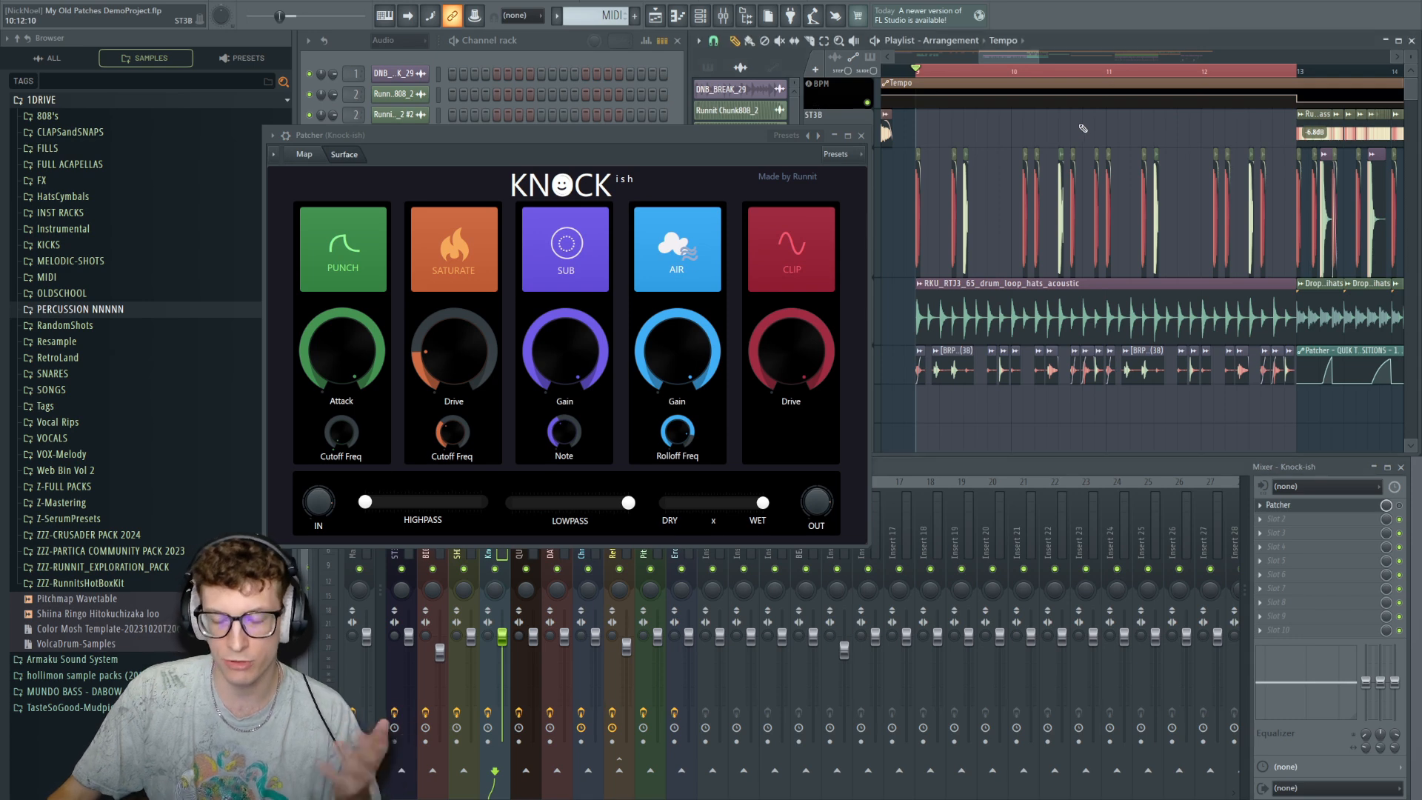
{"action": "key", "text": "space"}
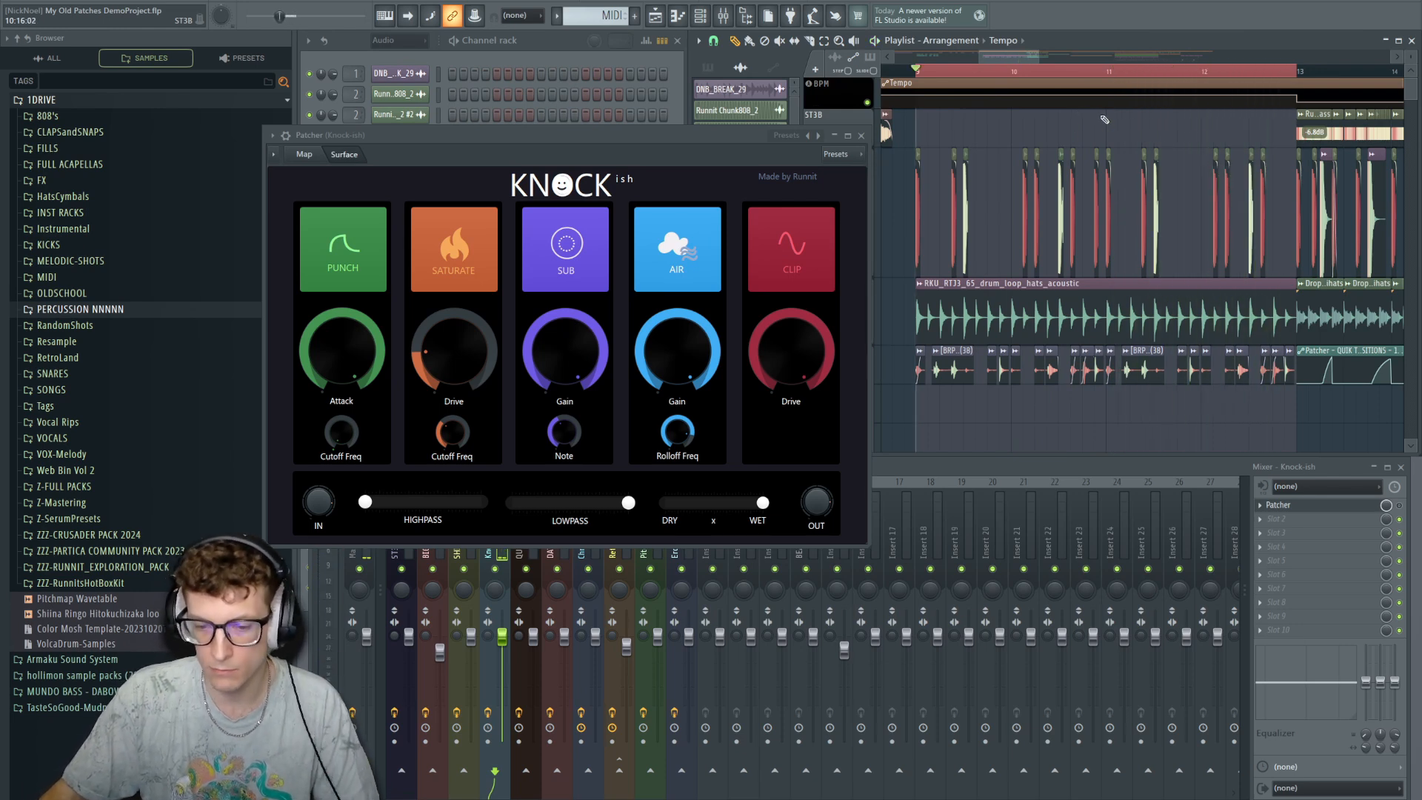
Inspect the Knock-ish routing map, return to its control surface, and reposition the Patcher window.
{"action": "left_click_drag", "start_coordinate": [680, 135], "coordinate": [735, 137]}
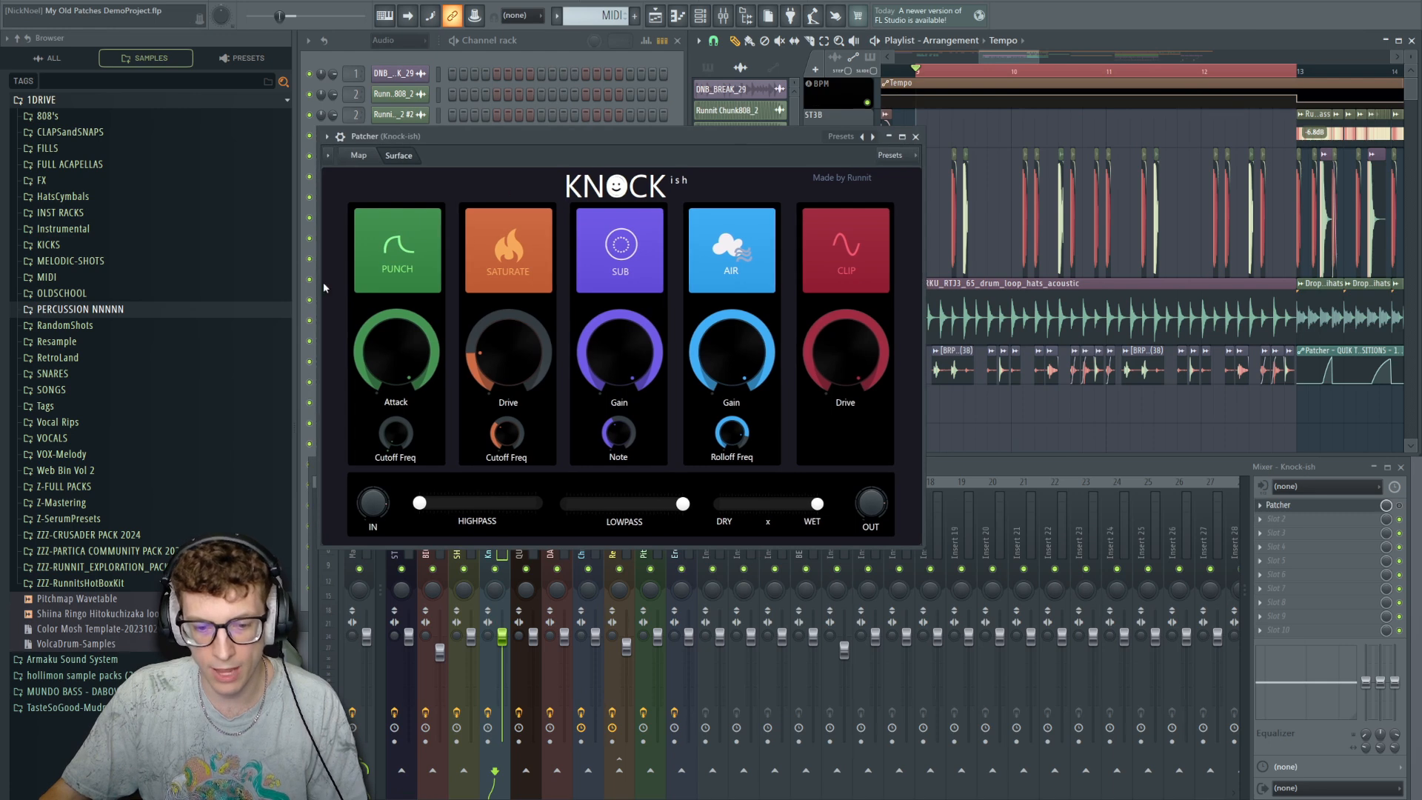
{"action": "left_click", "coordinate": [360, 157]}
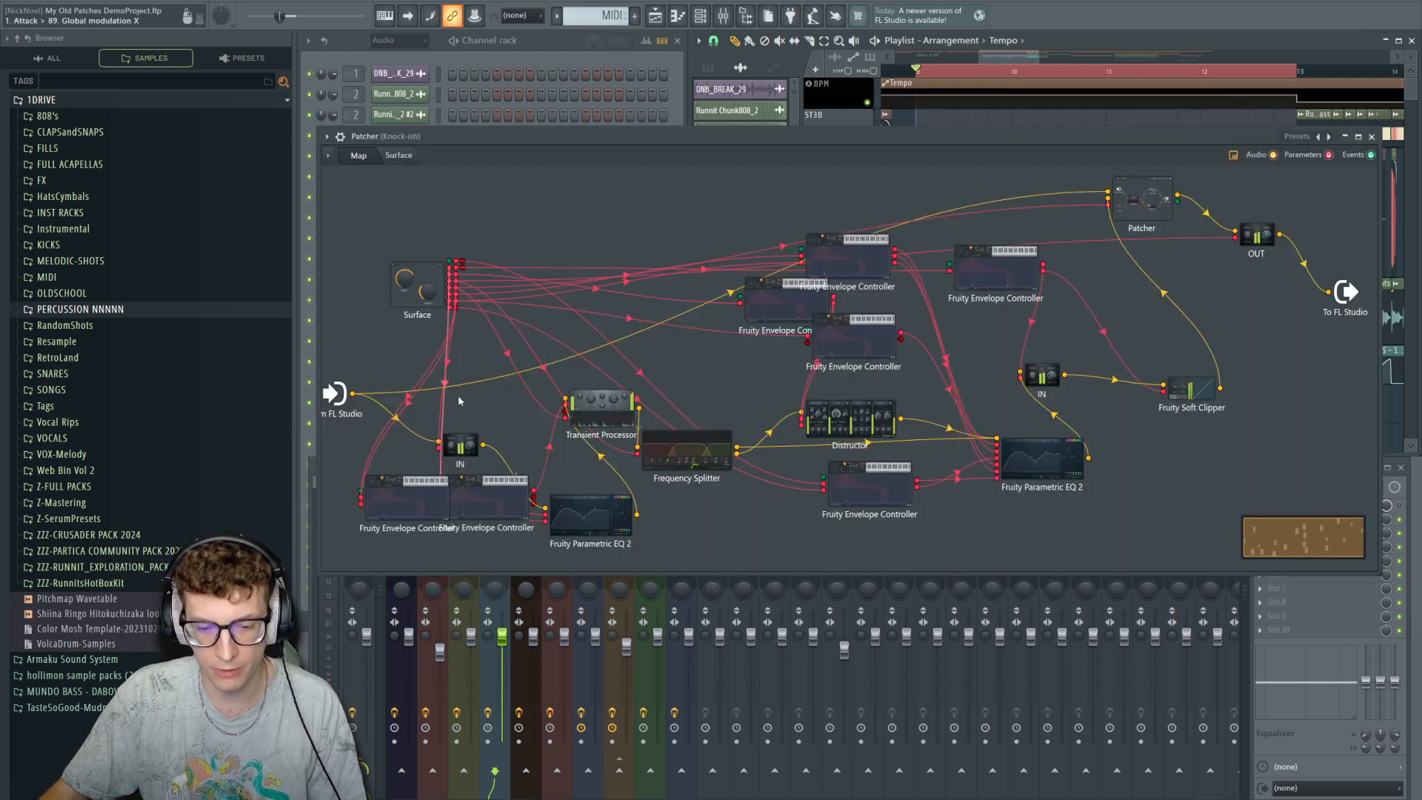
{"action": "left_click", "coordinate": [386, 157]}
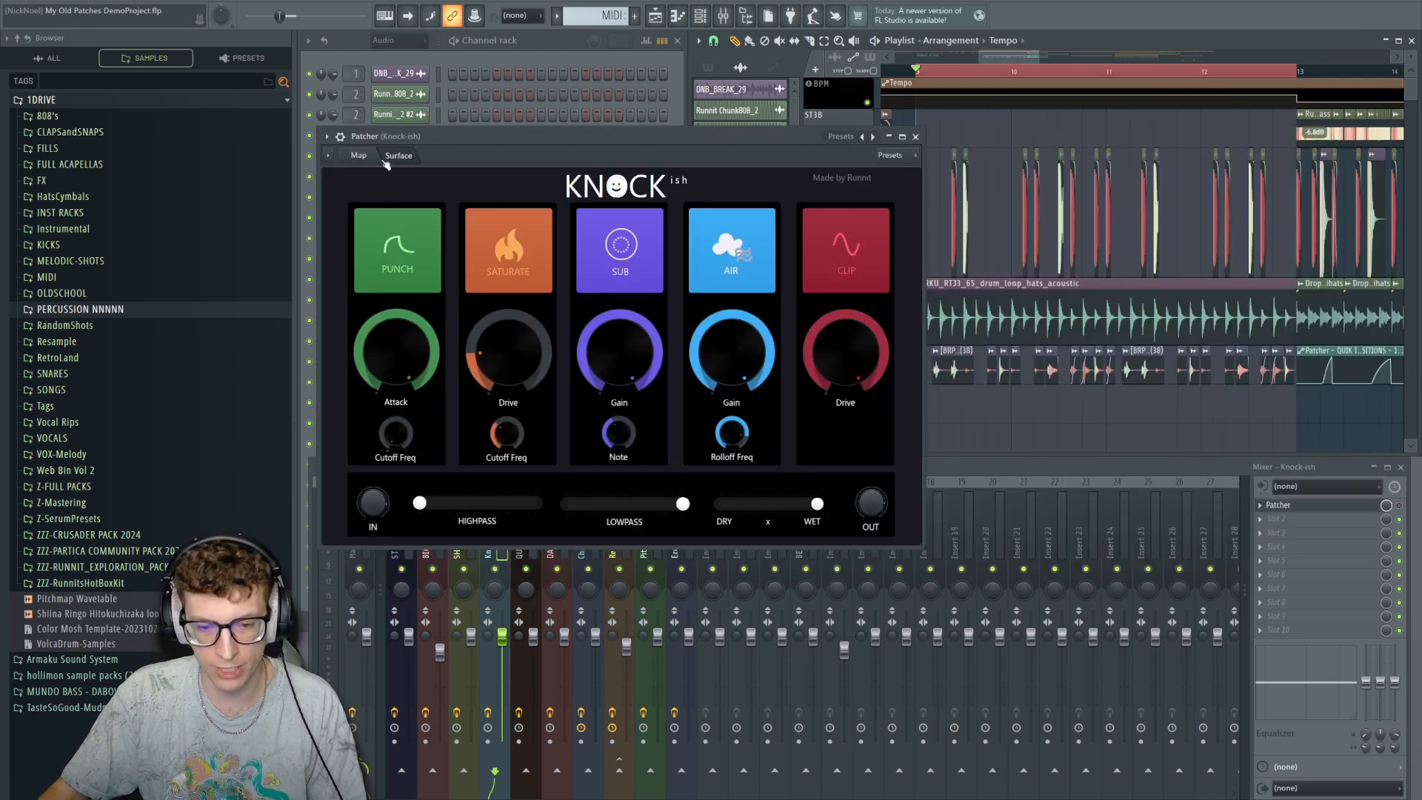
{"action": "left_click_drag", "start_coordinate": [523, 136], "coordinate": [502, 114]}
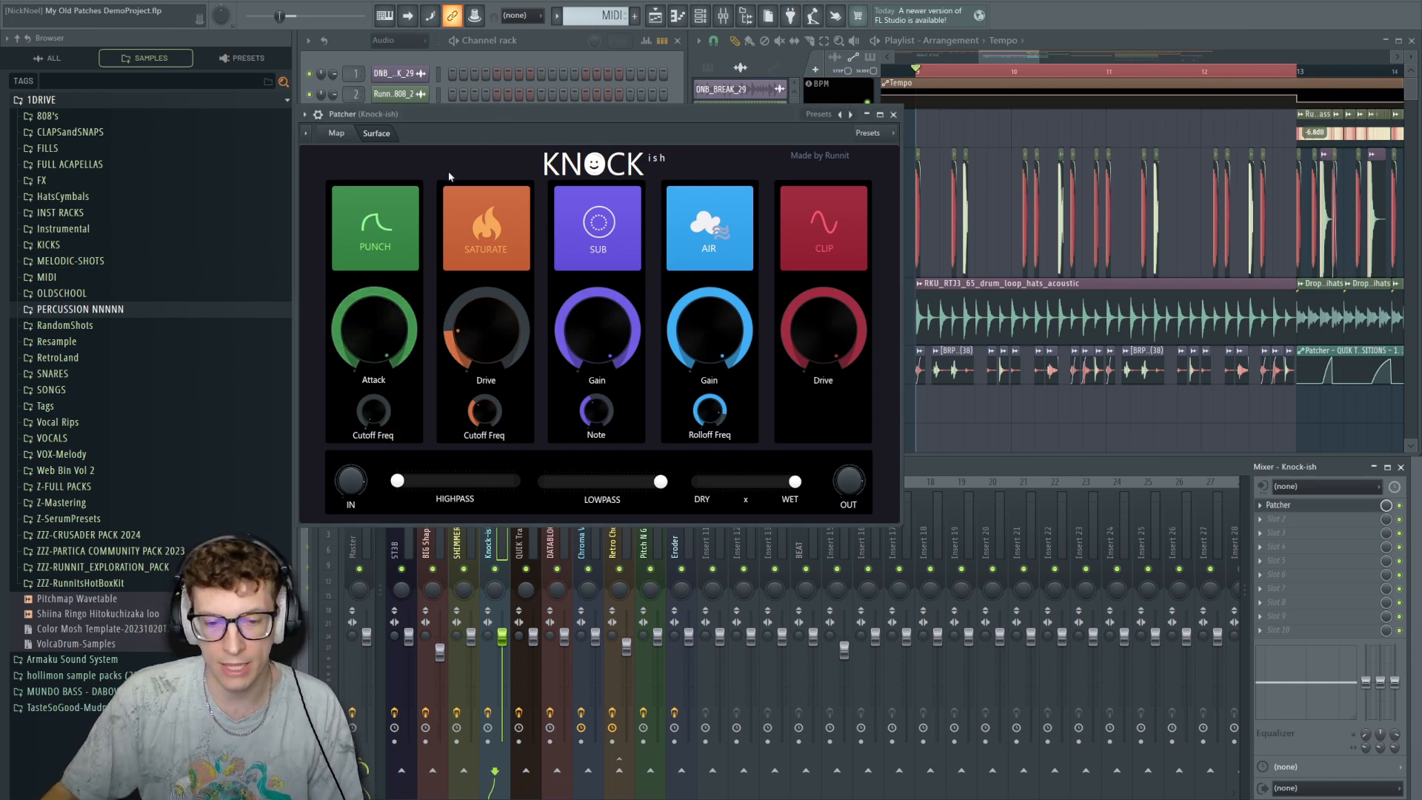
Examine the Fruity Parametric EQ 2 after the Distructor in the Knock-ish map and return to the control surface.
{"action": "left_click", "coordinate": [339, 132]}
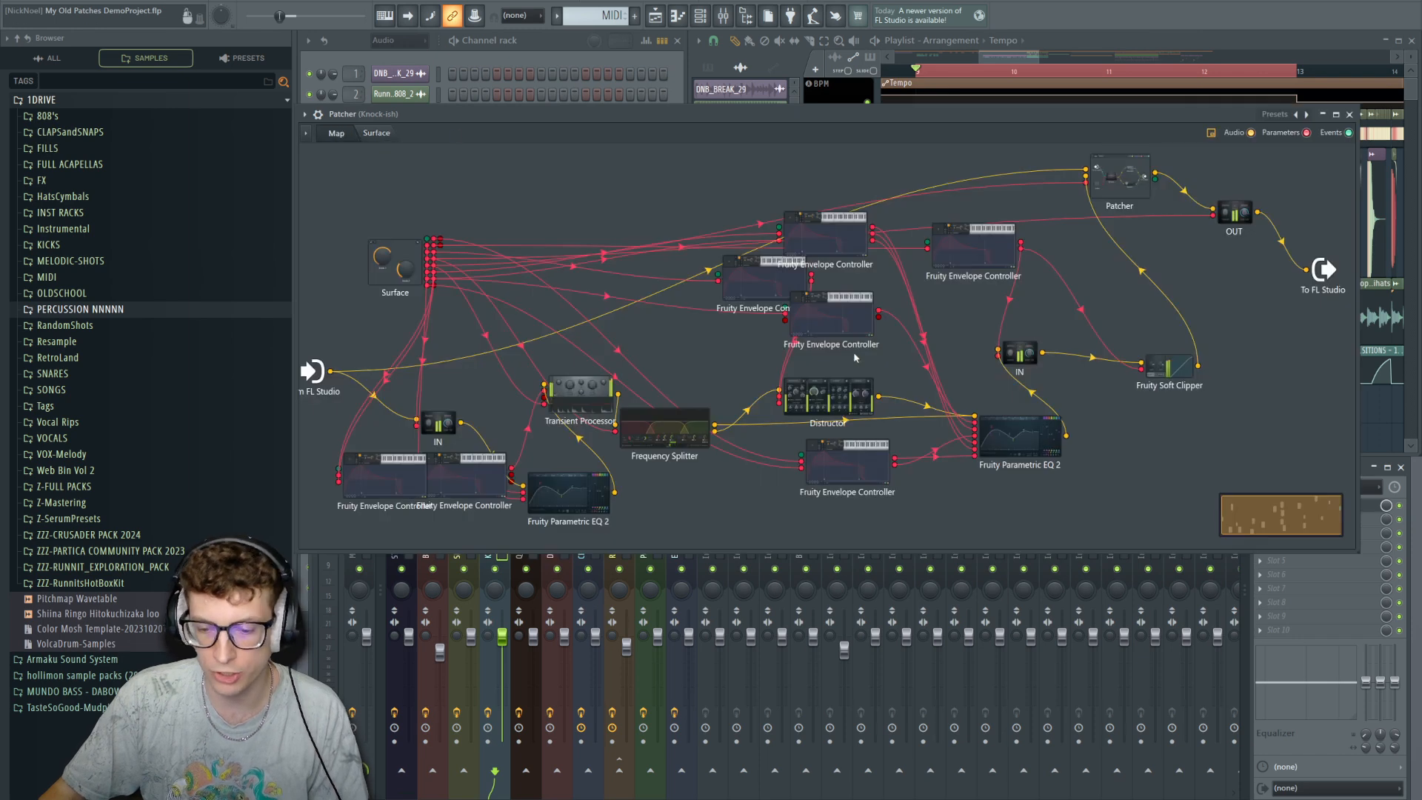
{"action": "double_click", "coordinate": [1018, 443]}
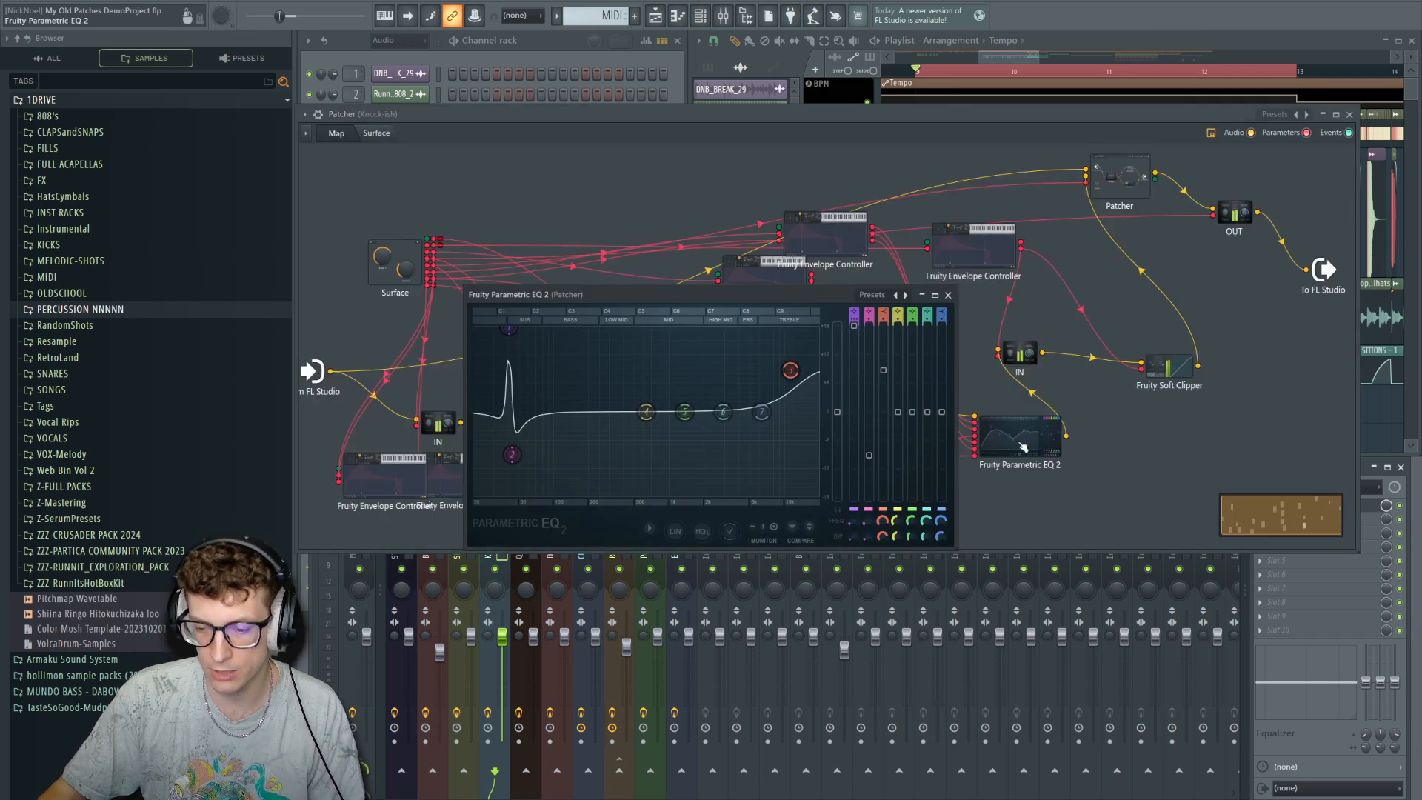
{"action": "left_click", "coordinate": [948, 295]}
{"action": "left_click", "coordinate": [376, 133]}
{"action": "mouse_move", "coordinate": [417, 126]}
{"action": "left_mouse_down"}
{"action": "mouse_move", "coordinate": [499, 122]}
{"action": "mouse_move", "coordinate": [400, 106]}
{"action": "left_mouse_up"}
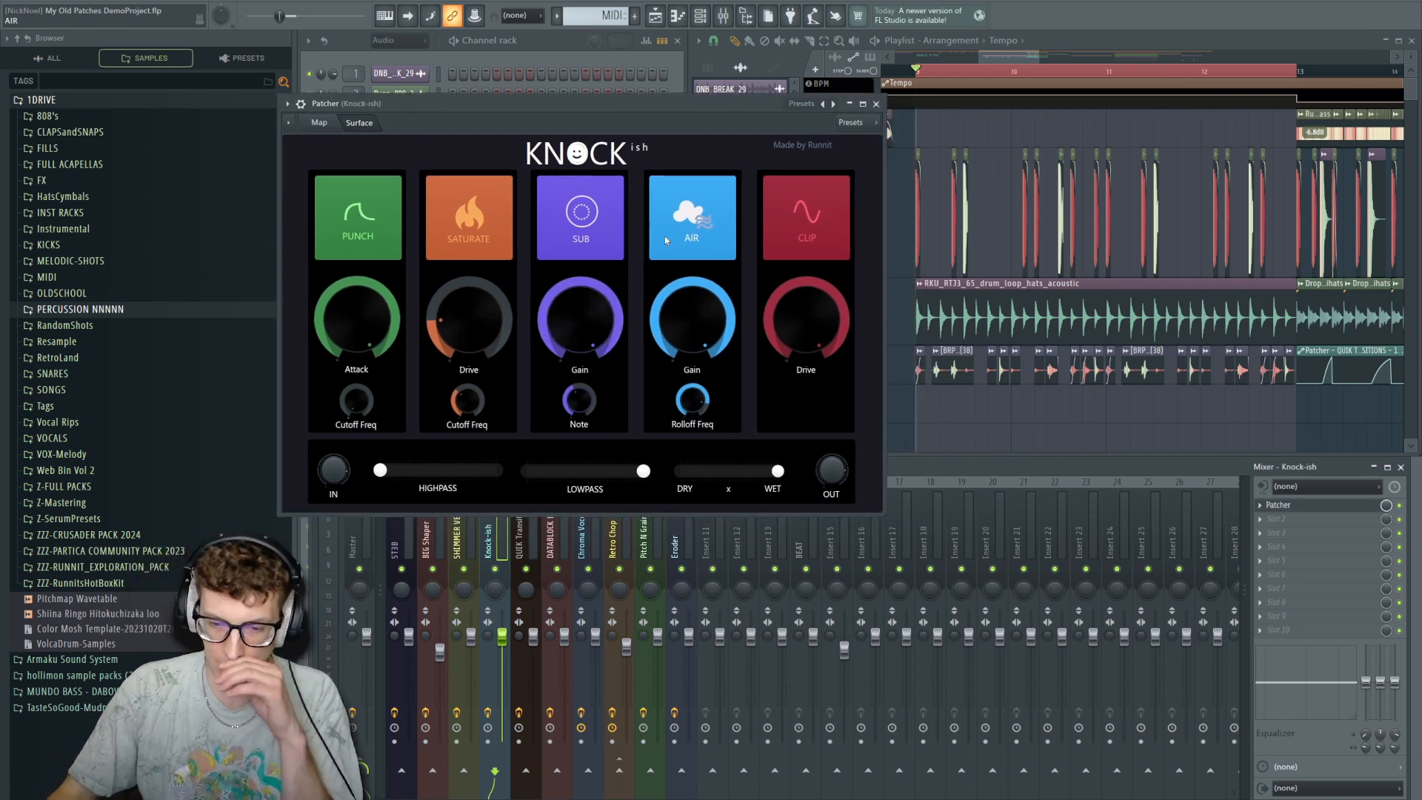
Compare the Knock-ish routing map with its control surface and audition the preset on the looped drums.
{"action": "left_click", "coordinate": [335, 123]}
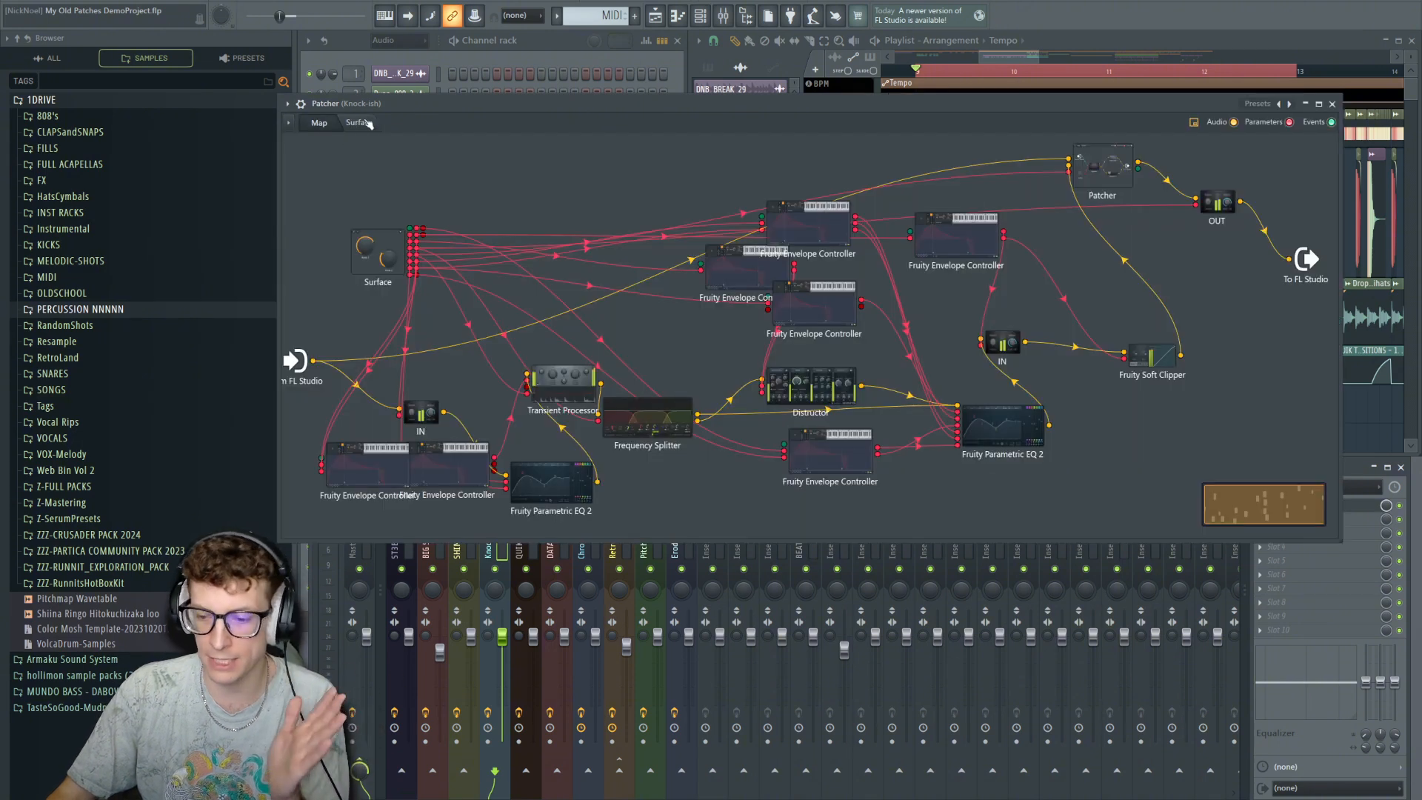
{"action": "left_click", "coordinate": [359, 123]}
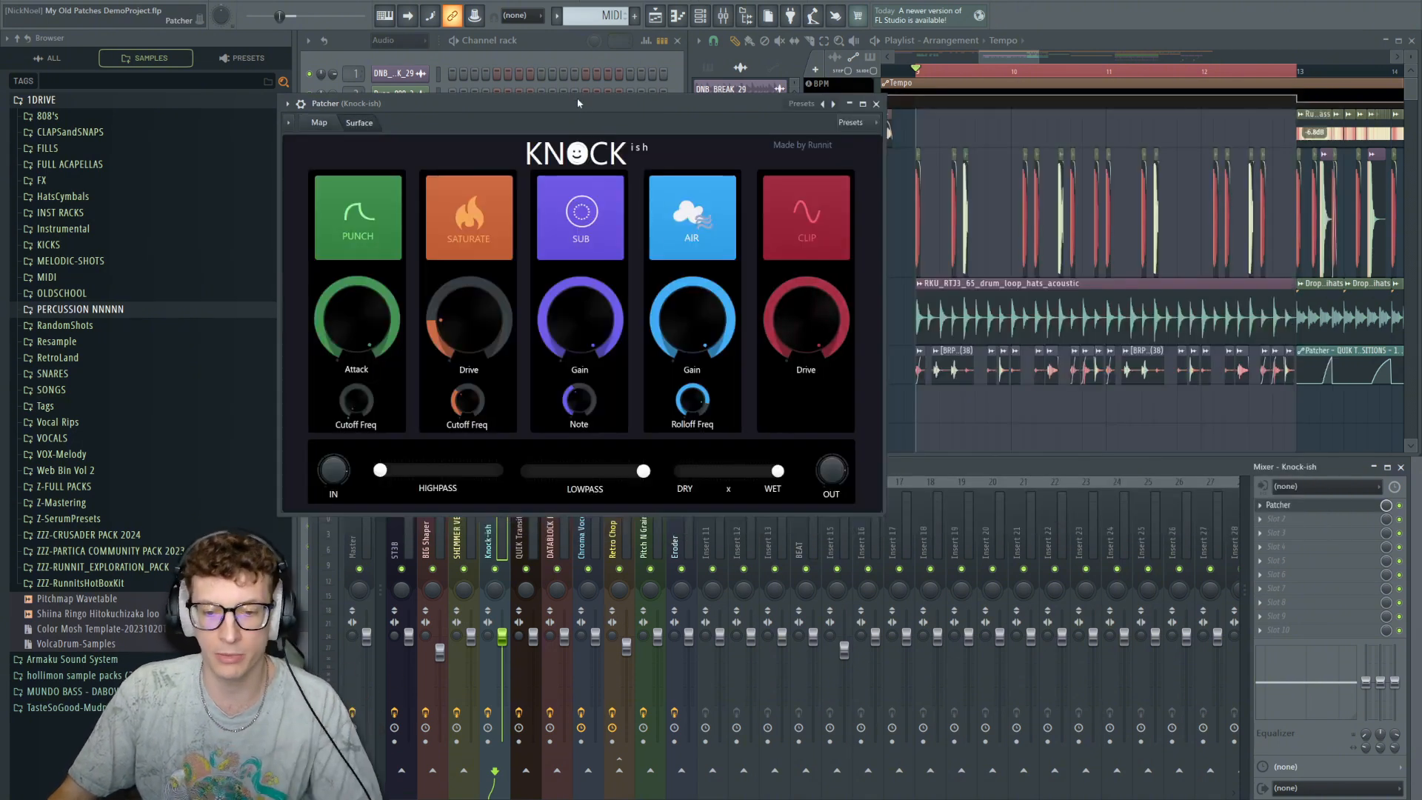
{"action": "mouse_move", "coordinate": [576, 99]}
{"action": "left_mouse_down"}
{"action": "mouse_move", "coordinate": [559, 88]}
{"action": "mouse_move", "coordinate": [589, 109]}
{"action": "left_mouse_up"}
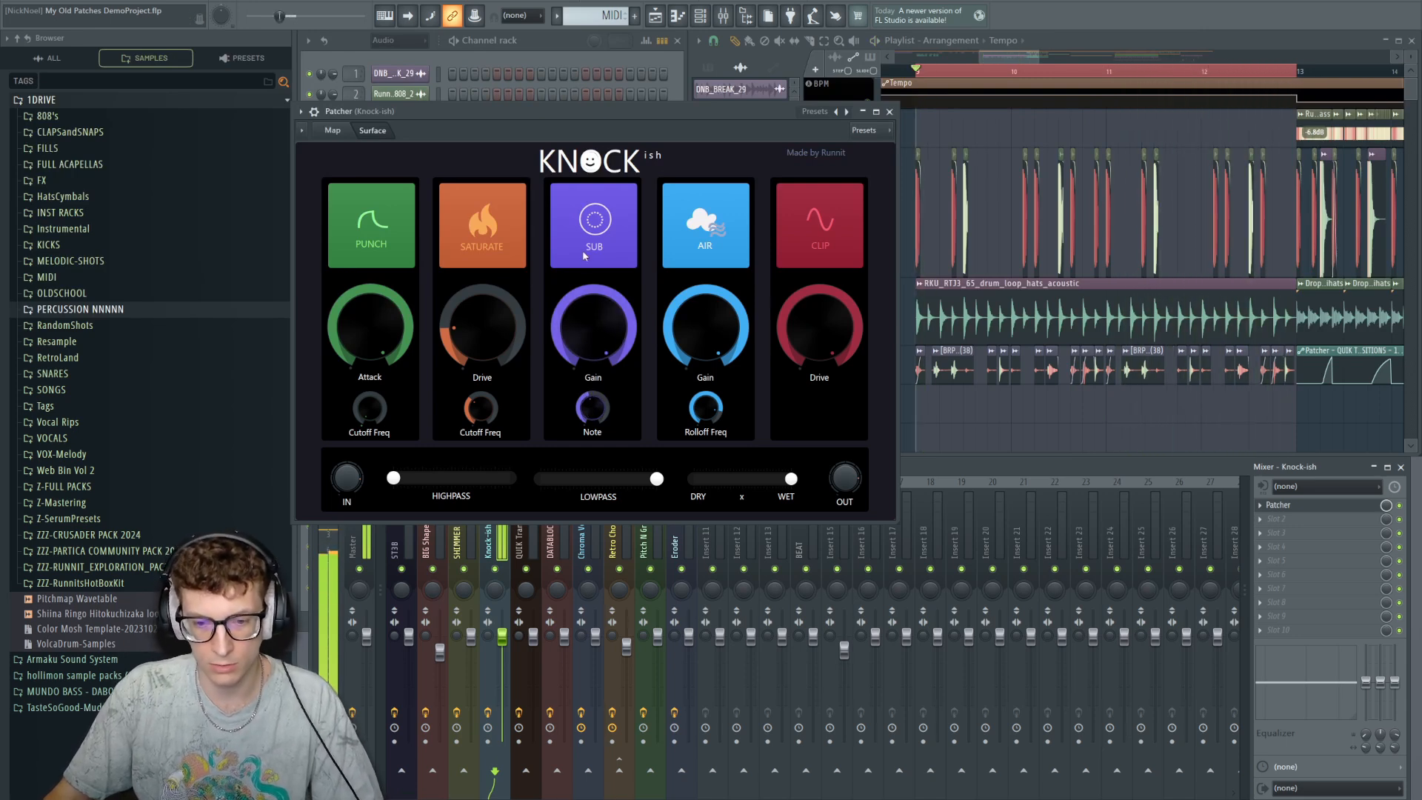
{"action": "left_click_drag", "start_coordinate": [605, 108], "coordinate": [614, 111]}
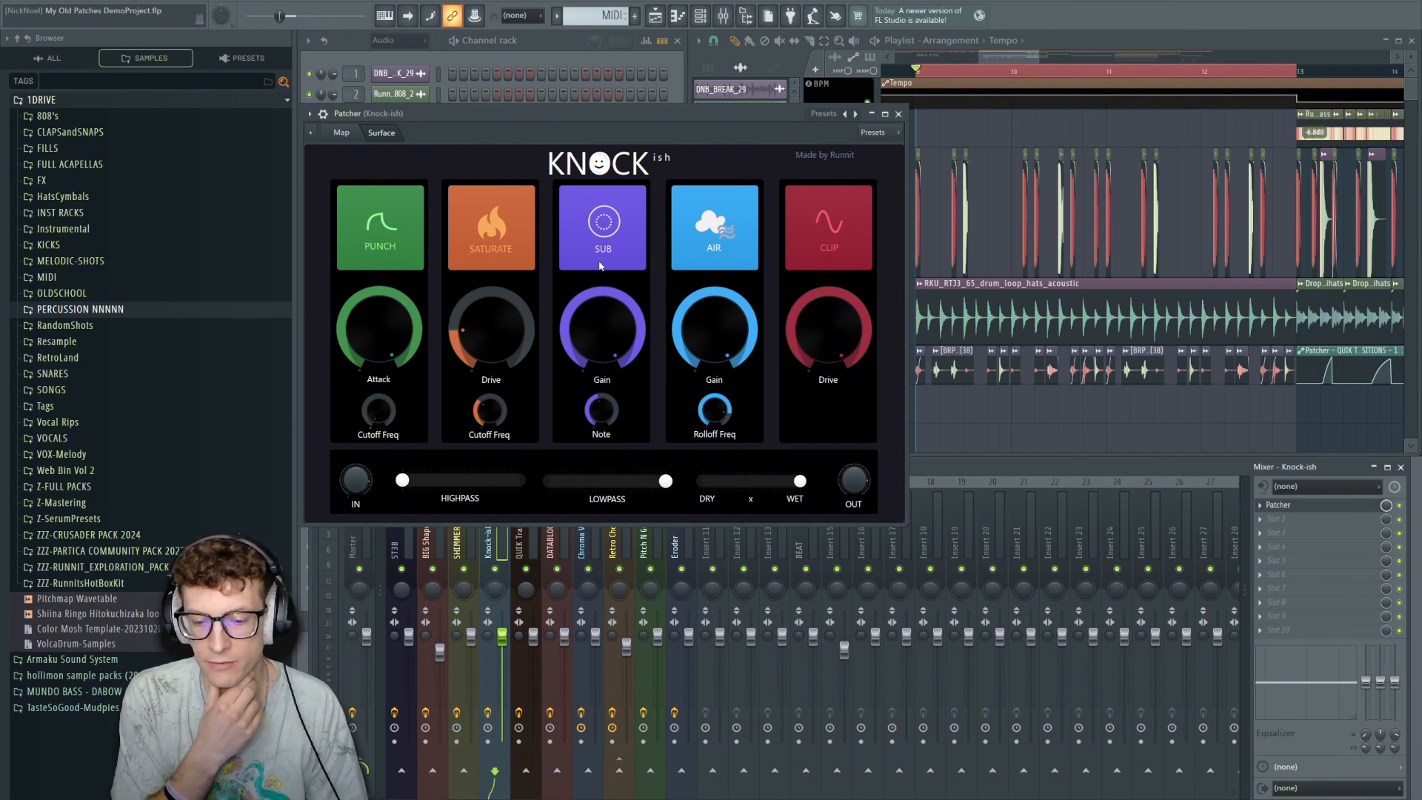
{"action": "left_click_drag", "start_coordinate": [627, 113], "coordinate": [656, 134]}
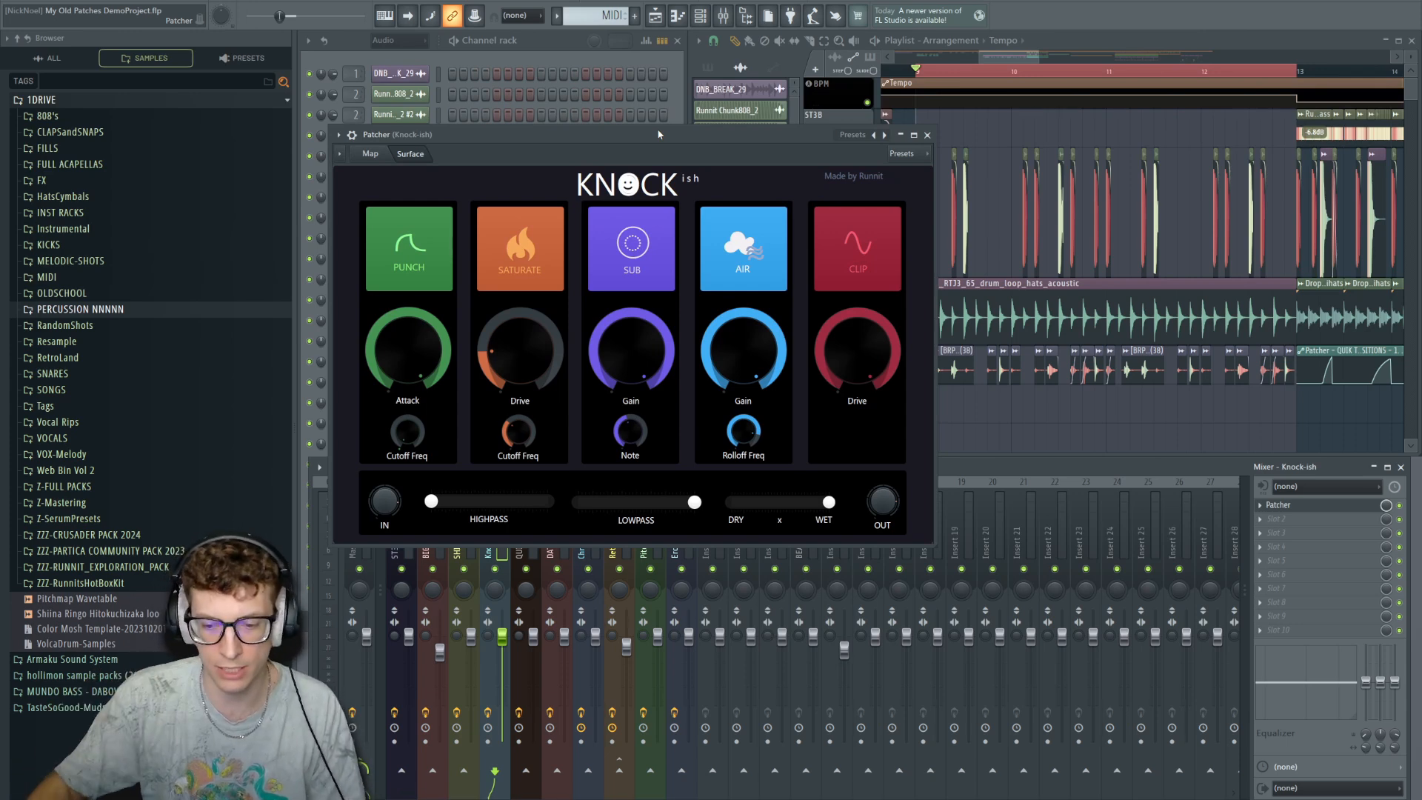
Close the Knock-ish Patcher and open the one on the QUIK Transitions mixer track.
{"action": "left_click", "coordinate": [926, 134]}
{"action": "left_click", "coordinate": [513, 518]}
{"action": "left_click", "coordinate": [1368, 504]}
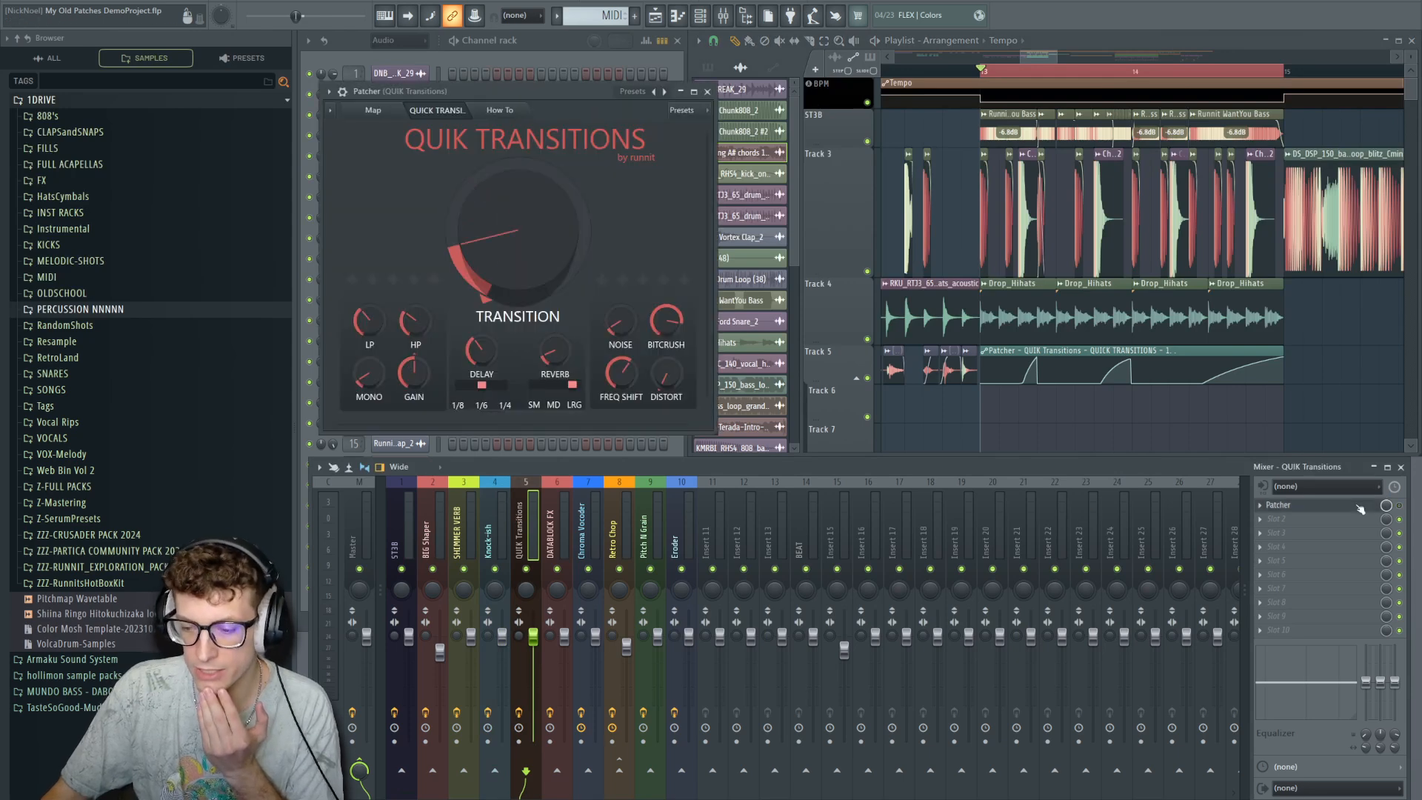
{"action": "left_click_drag", "start_coordinate": [513, 89], "coordinate": [584, 110]}
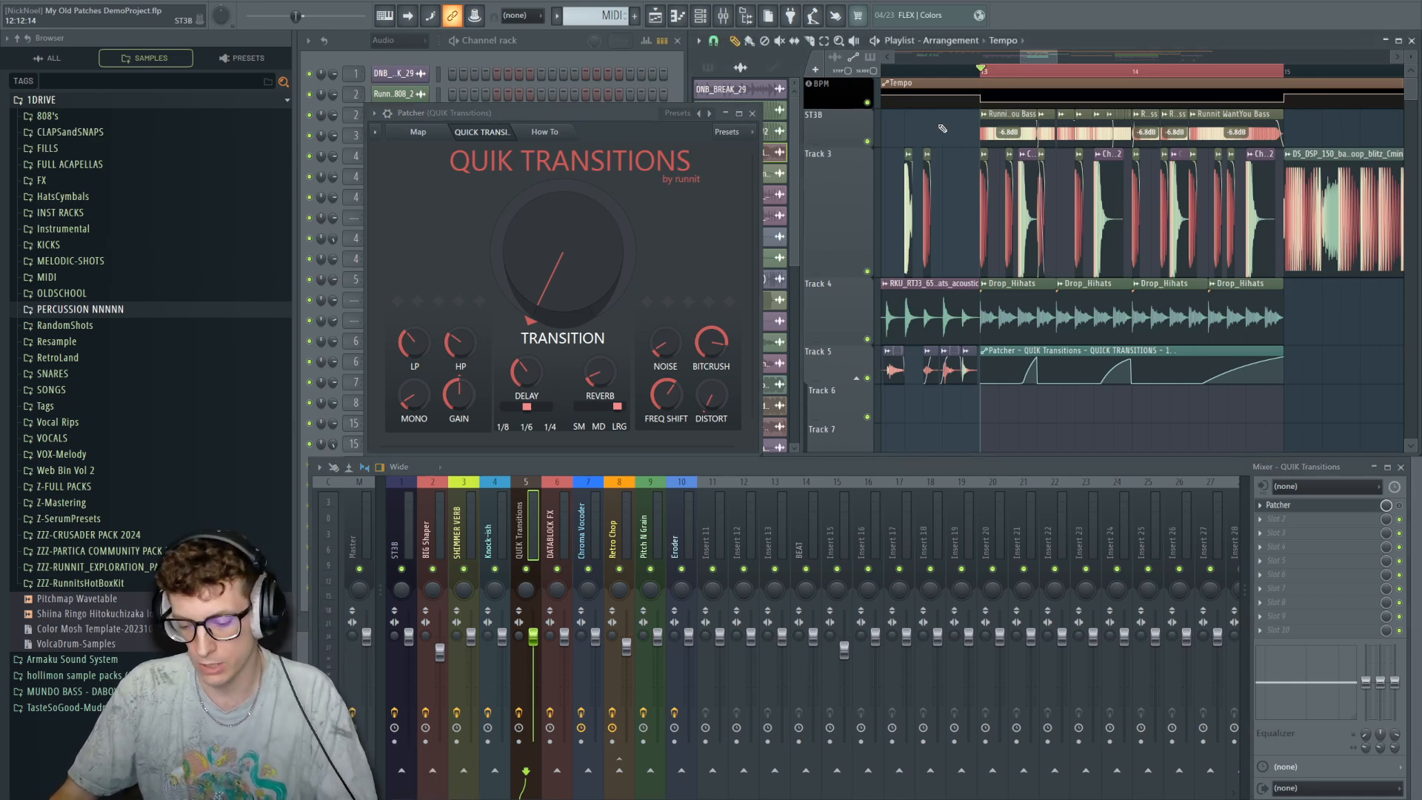
Play the looped section at bar 13 with only the ST3B and tempo playlist tracks active.
{"action": "scroll", "coordinate": [942, 128], "scroll_direction": "down", "scroll_amount": 2}
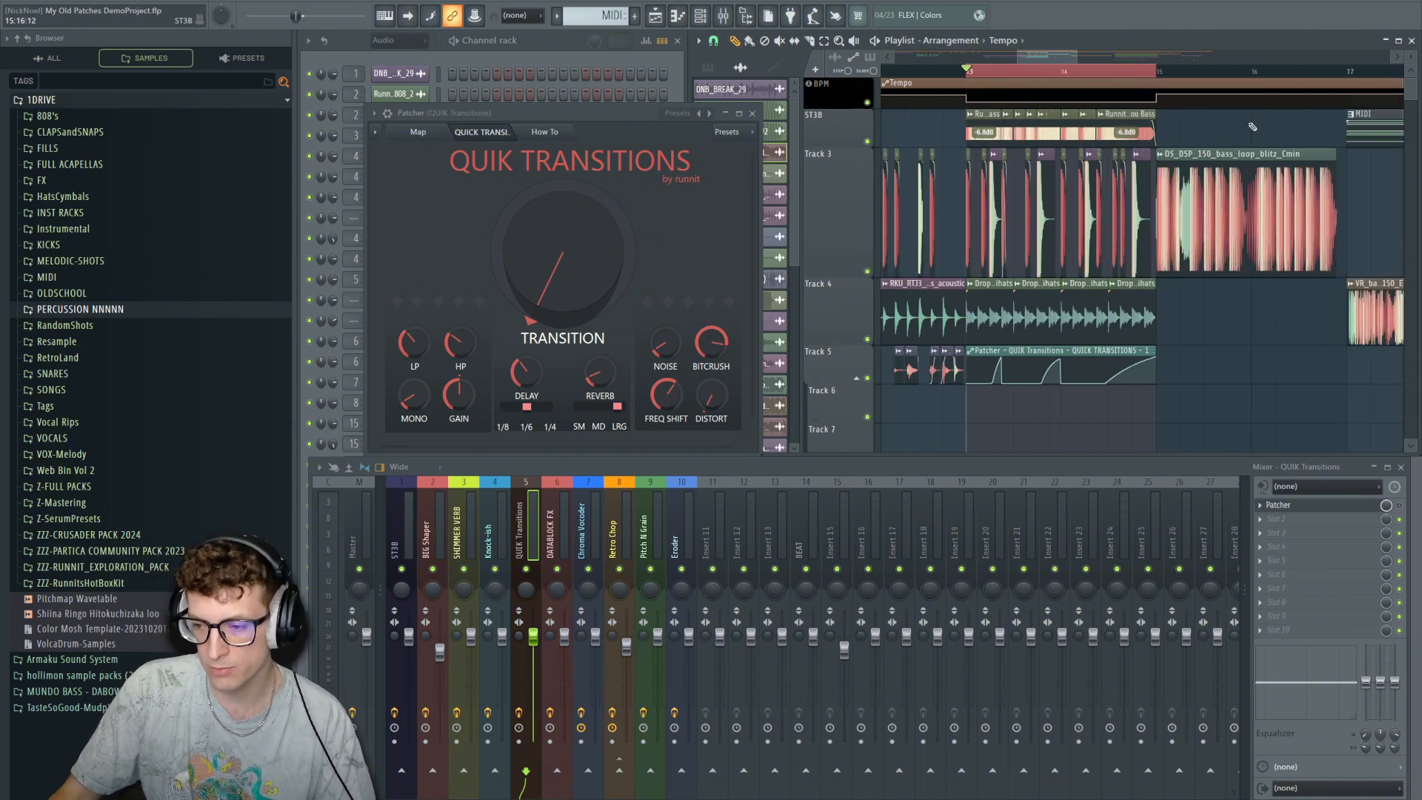
{"action": "key", "text": "space"}
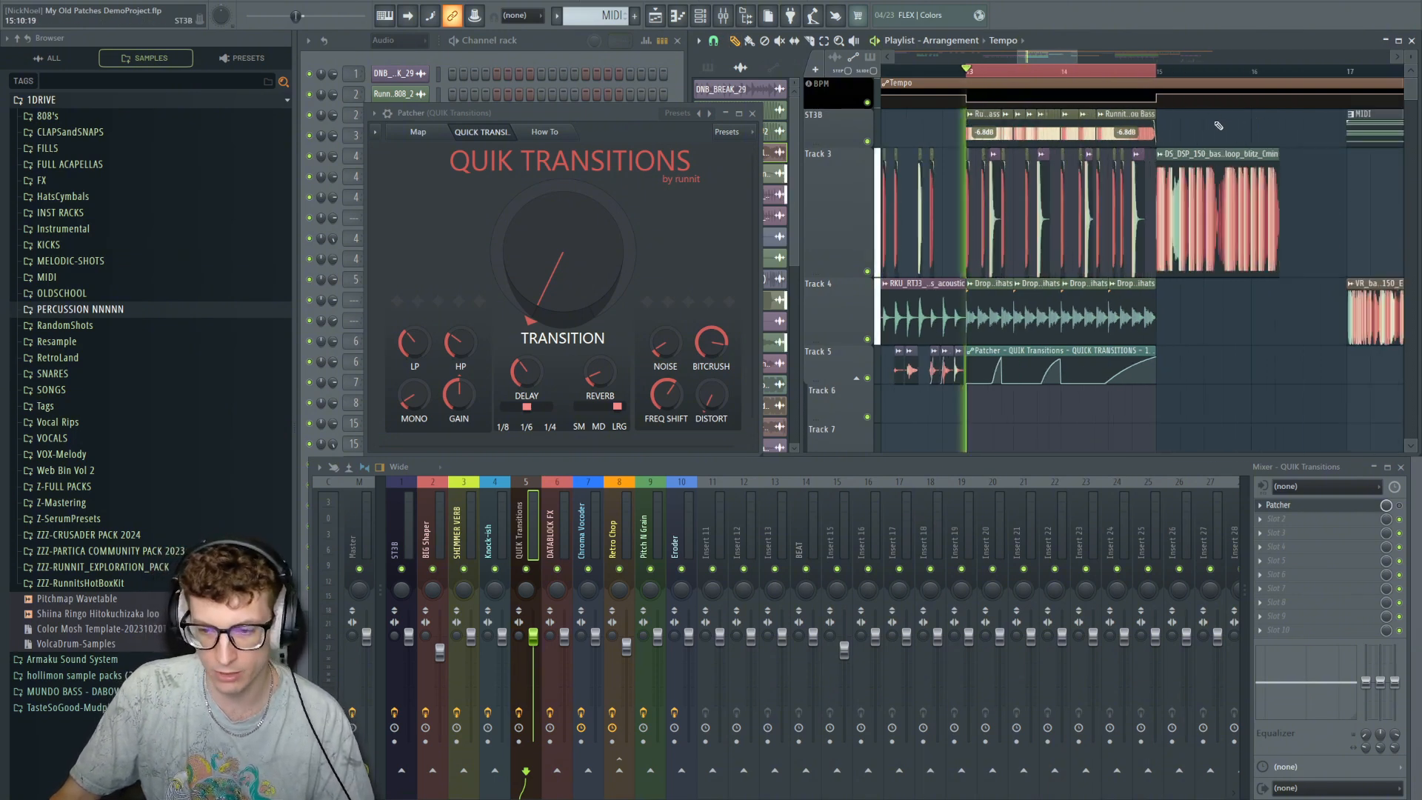
{"action": "right_click", "coordinate": [870, 142]}
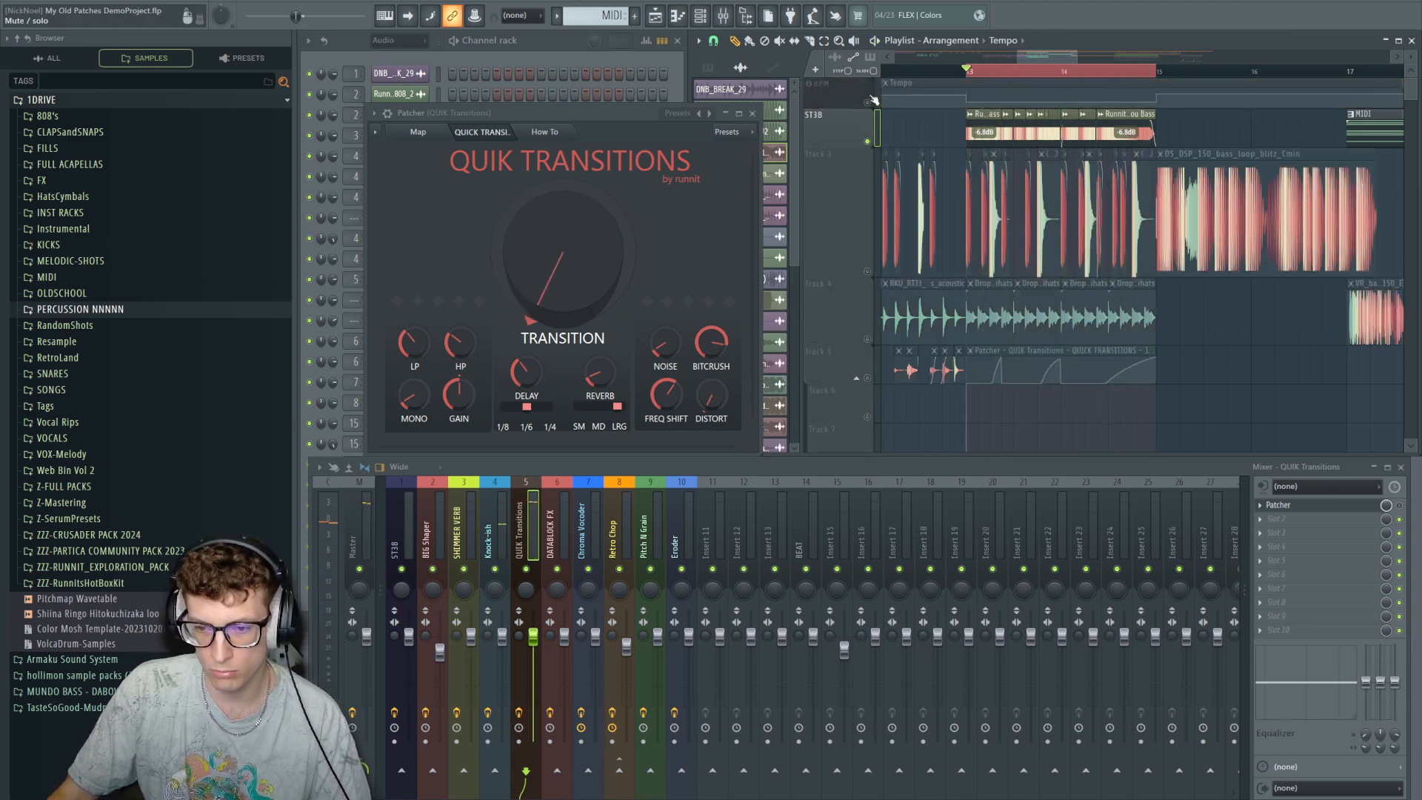
{"action": "right_click", "coordinate": [869, 142]}
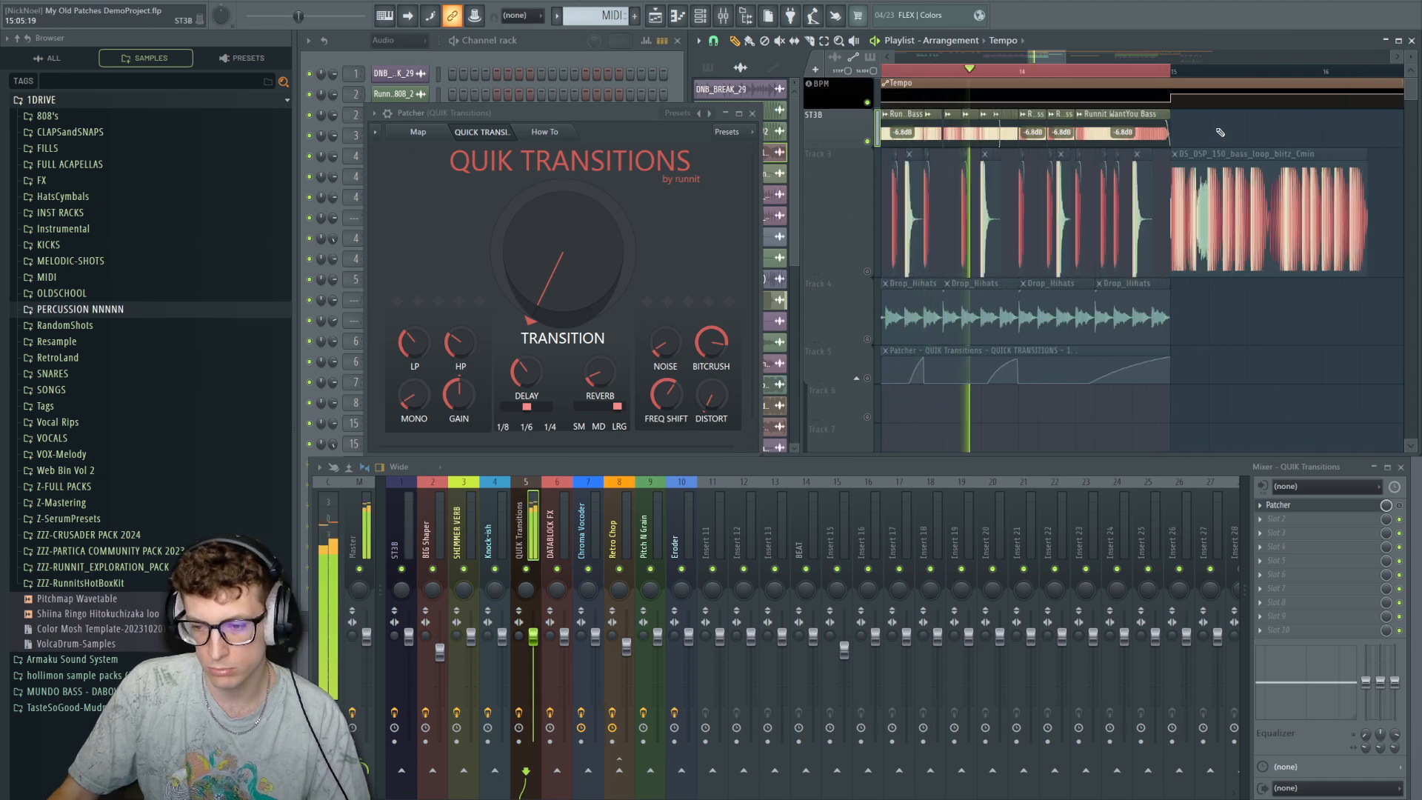
Stop playback, enable Track 5 with the QUIK Transitions automation, and play the loop with it.
{"action": "scroll", "coordinate": [1215, 135], "scroll_direction": "down", "scroll_amount": 2}
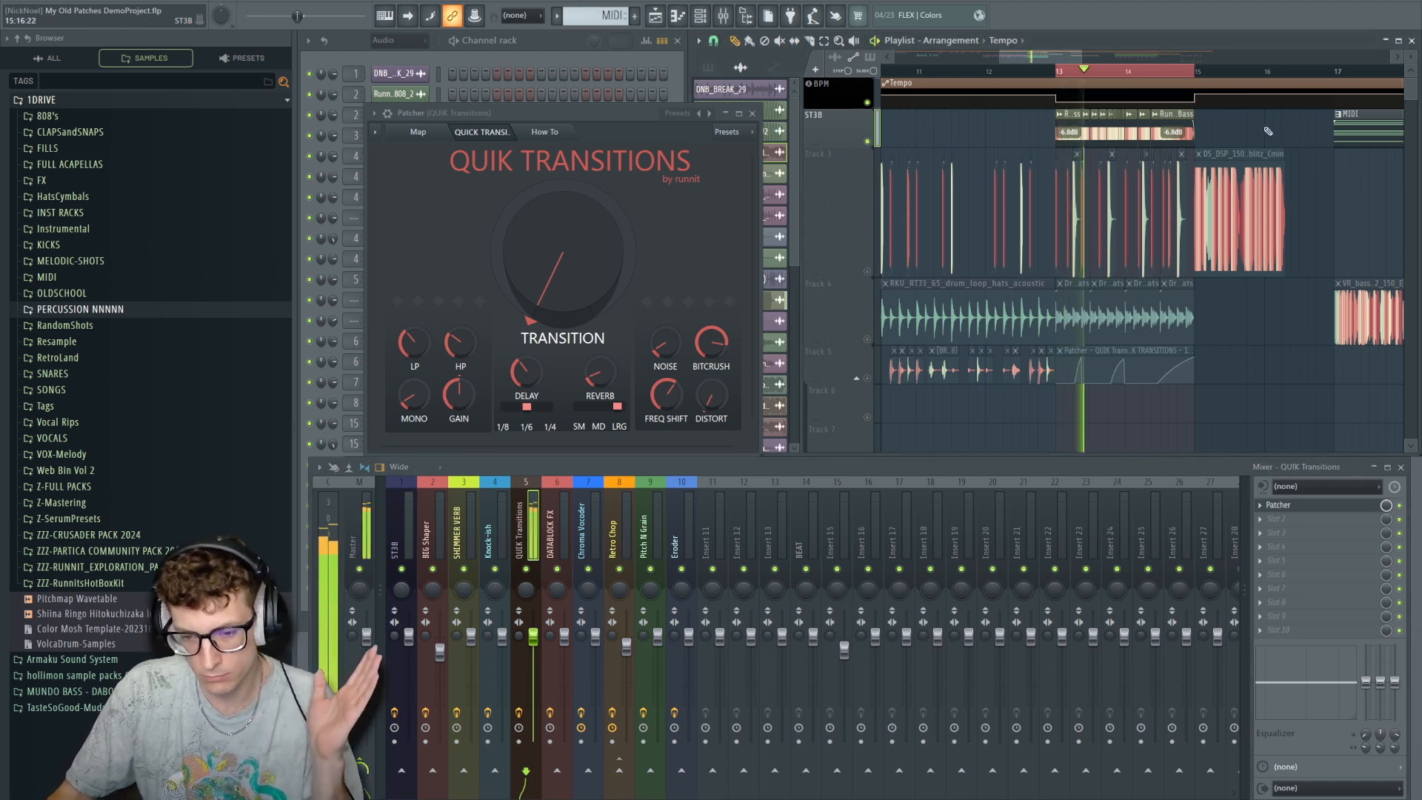
{"action": "key", "text": "space"}
{"action": "left_click", "coordinate": [868, 377]}
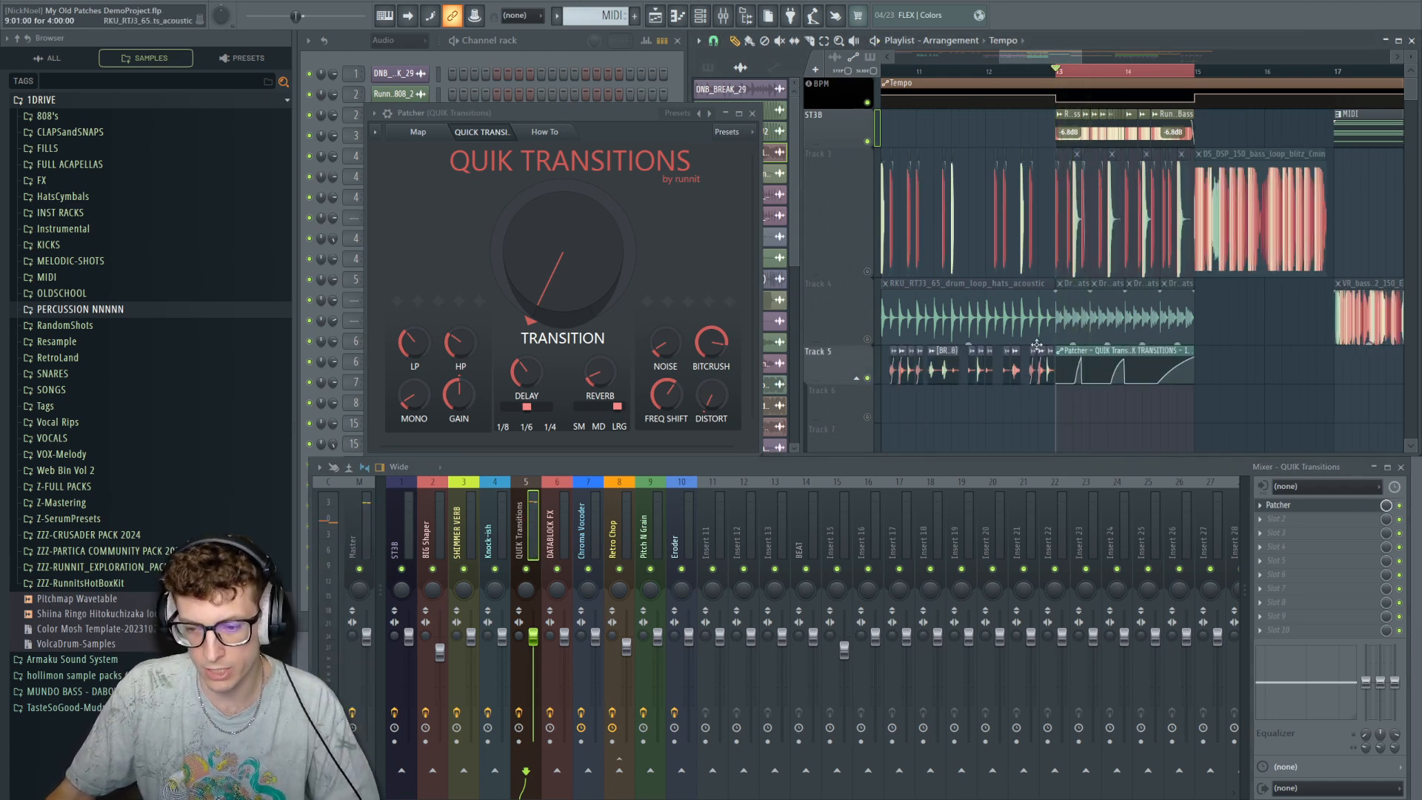
{"action": "key", "text": "space"}
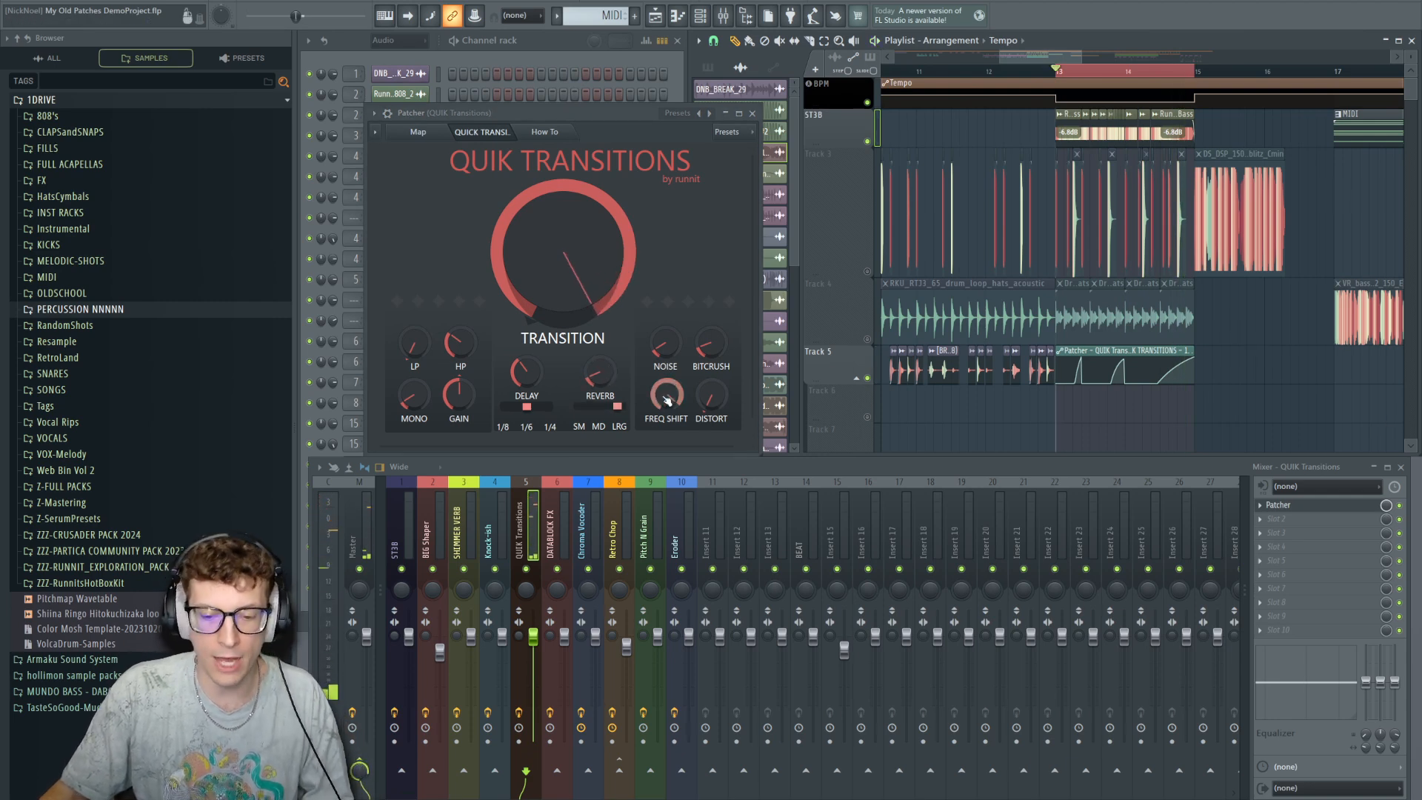
Ease back the frequency shift, raise the noise to about half, and lower the reverb and LP knobs on QUIK TRANSITIONS.
{"action": "left_click_drag", "start_coordinate": [668, 395], "coordinate": [669, 409]}
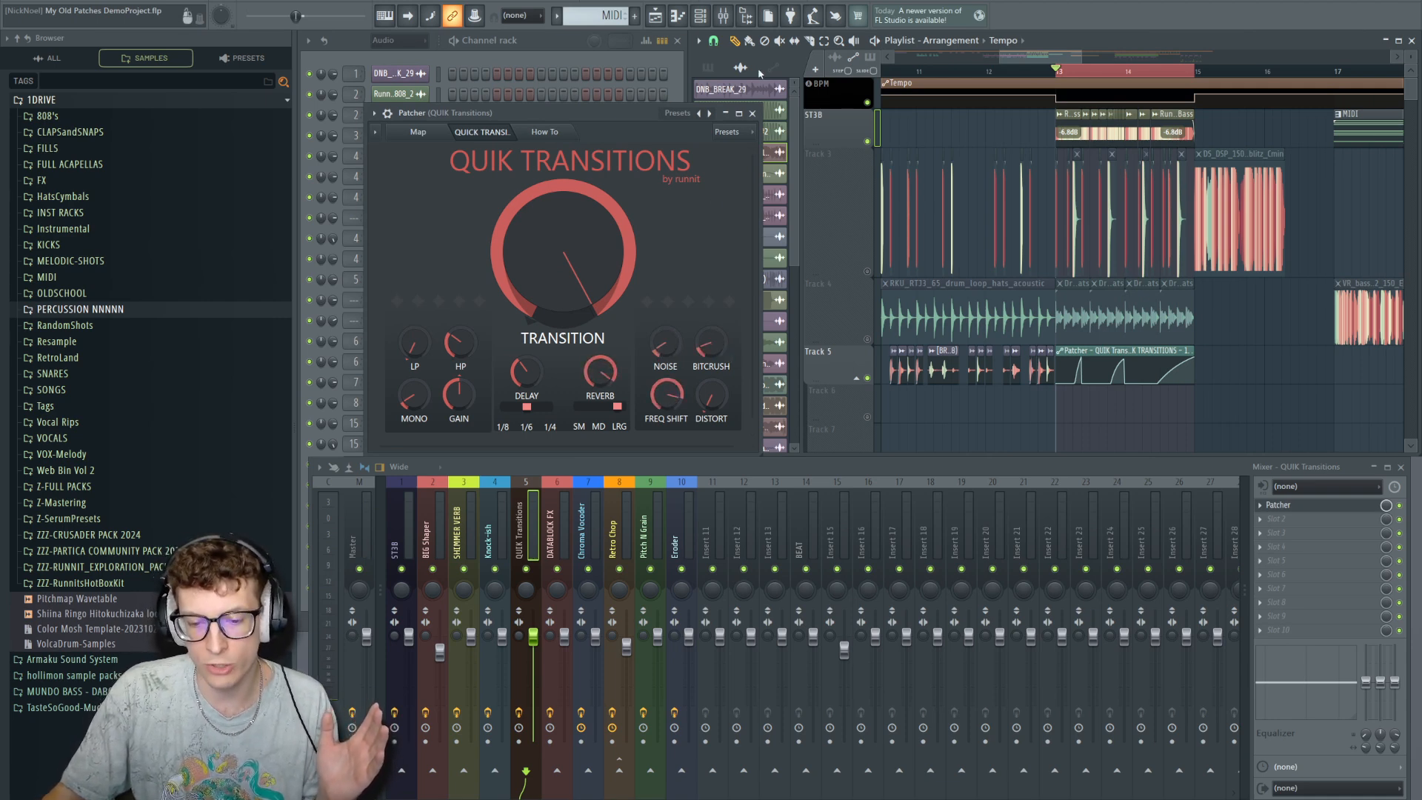
{"action": "left_click_drag", "start_coordinate": [675, 345], "coordinate": [675, 323]}
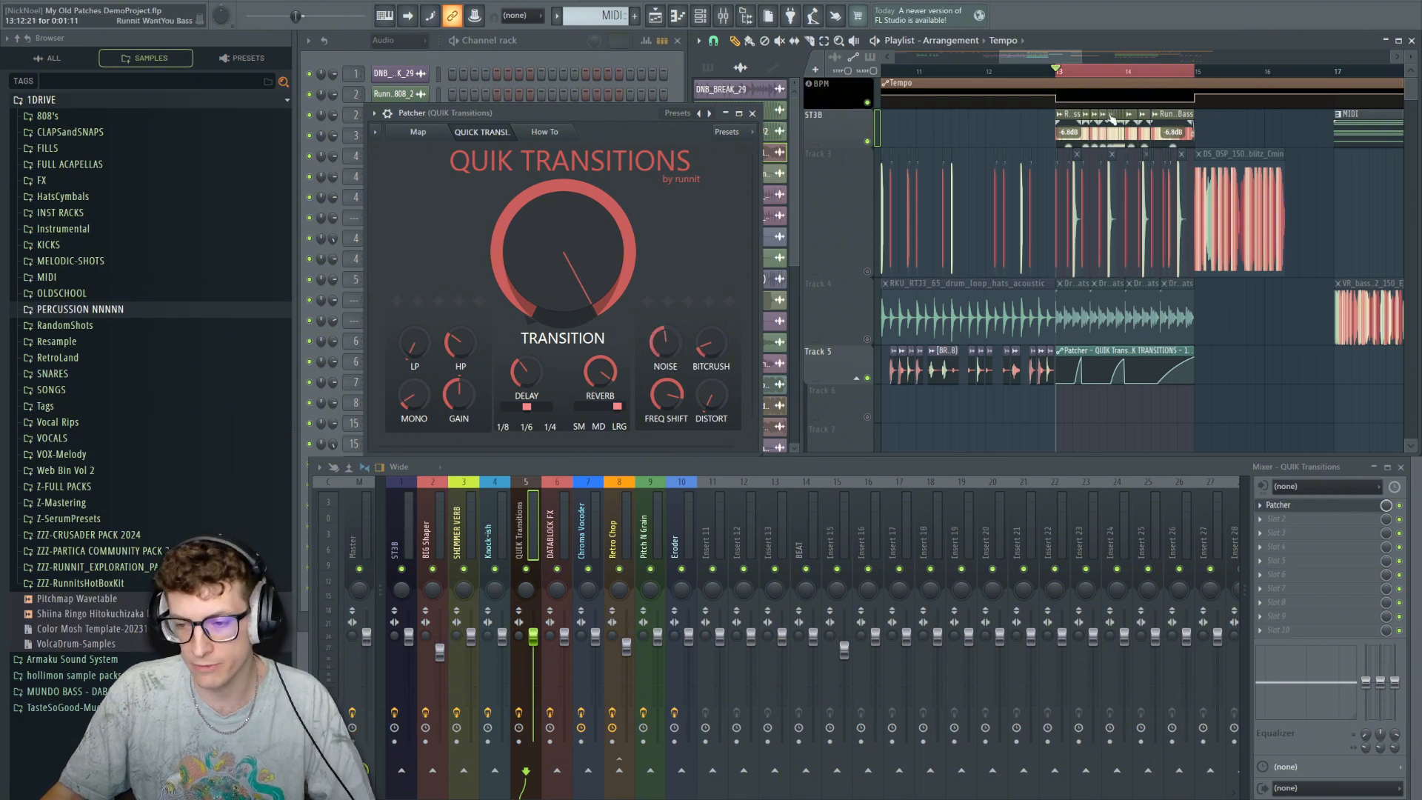
{"action": "scroll", "coordinate": [1233, 347], "scroll_direction": "up", "scroll_amount": 2}
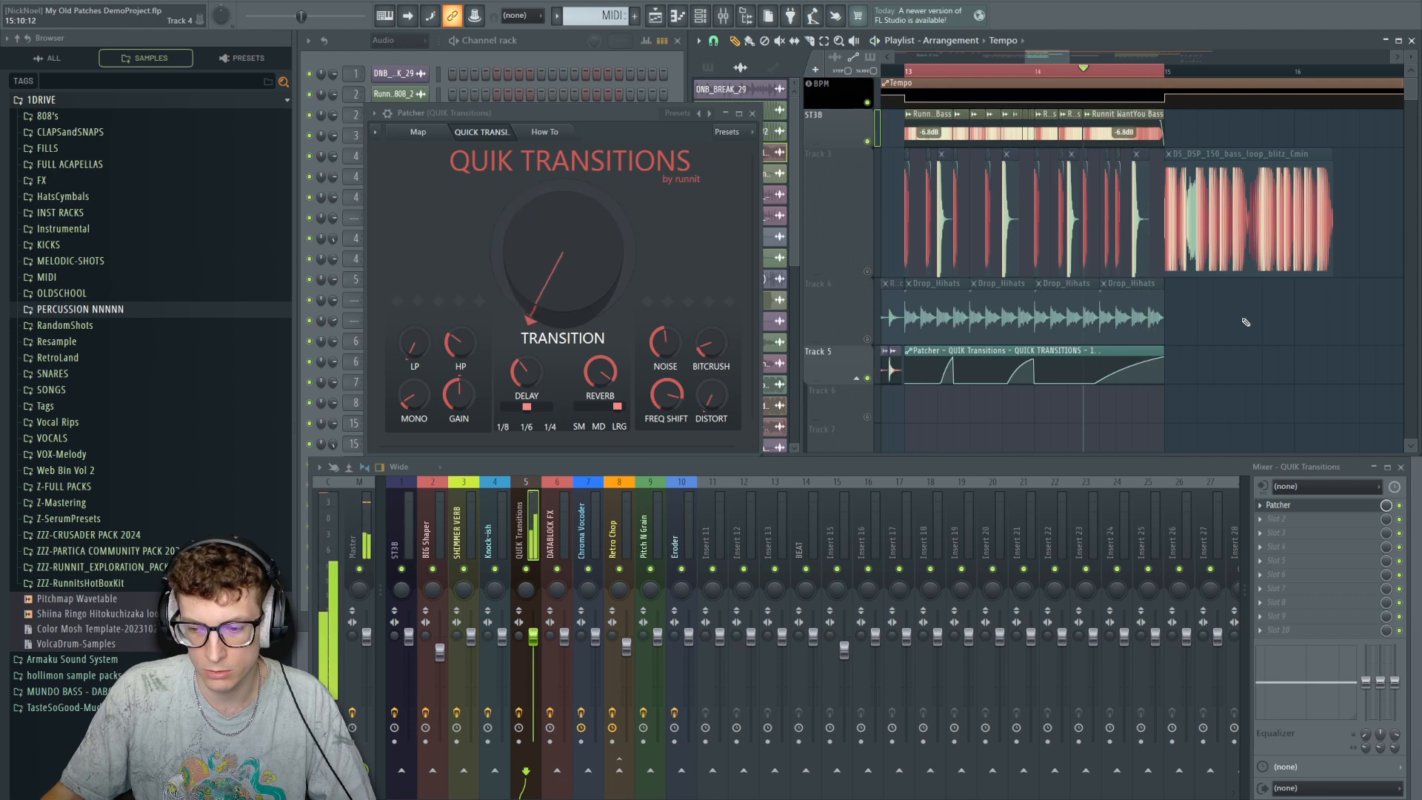
{"action": "left_click_drag", "start_coordinate": [597, 373], "coordinate": [597, 413]}
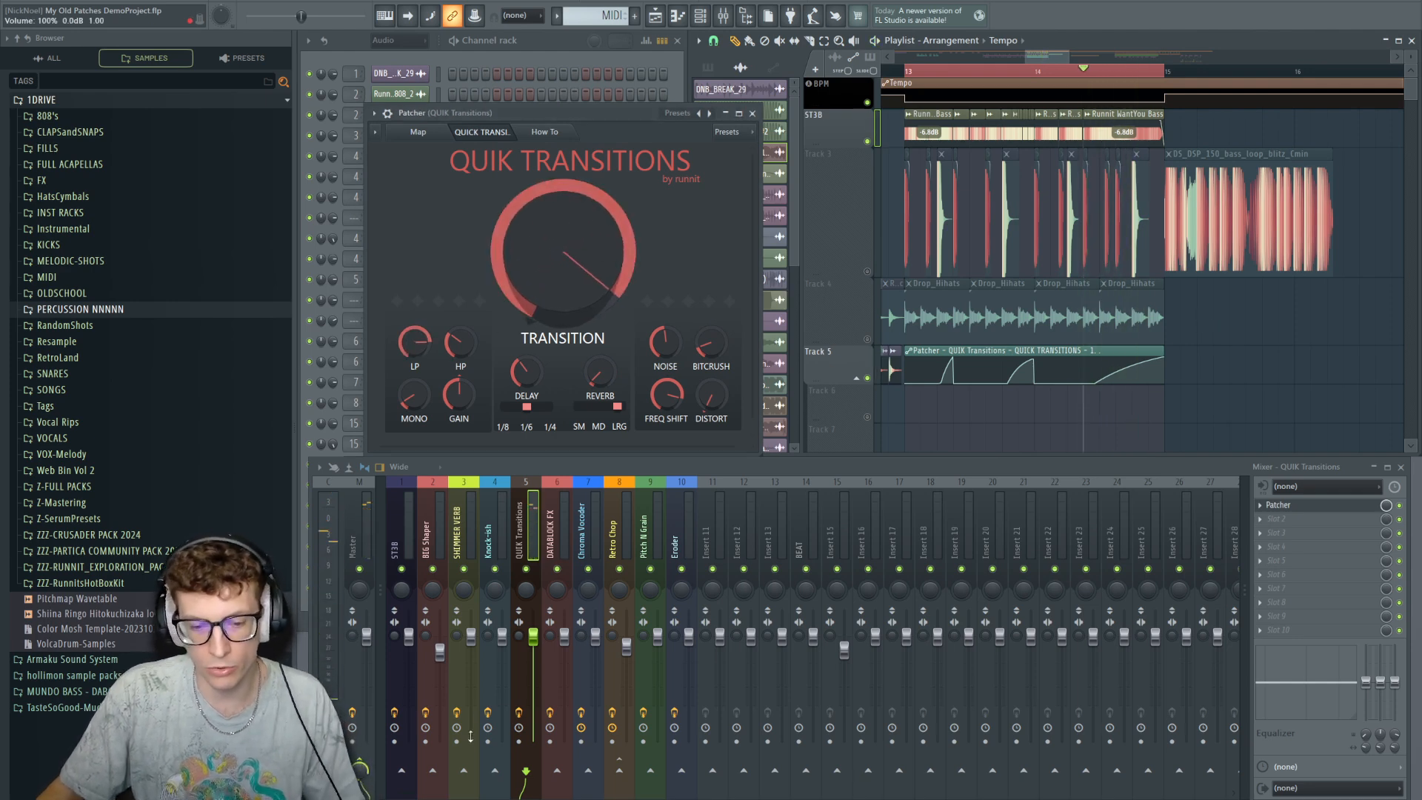
{"action": "left_click_drag", "start_coordinate": [415, 341], "coordinate": [414, 348]}
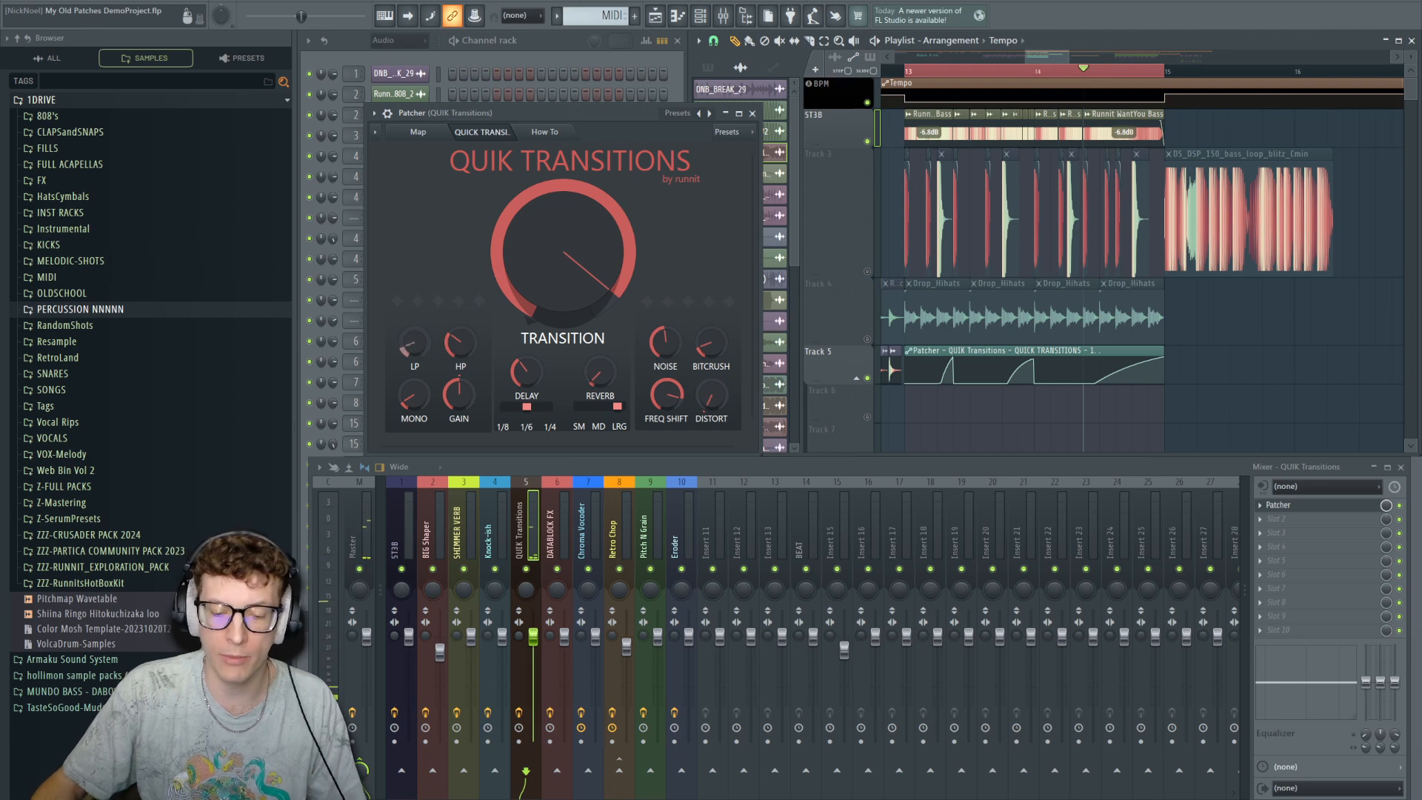
Audition QUIK TRANSITIONS on the loop with all playlist tracks active, stop playback, and close its Patcher window.
{"action": "left_click_drag", "start_coordinate": [609, 111], "coordinate": [635, 88]}
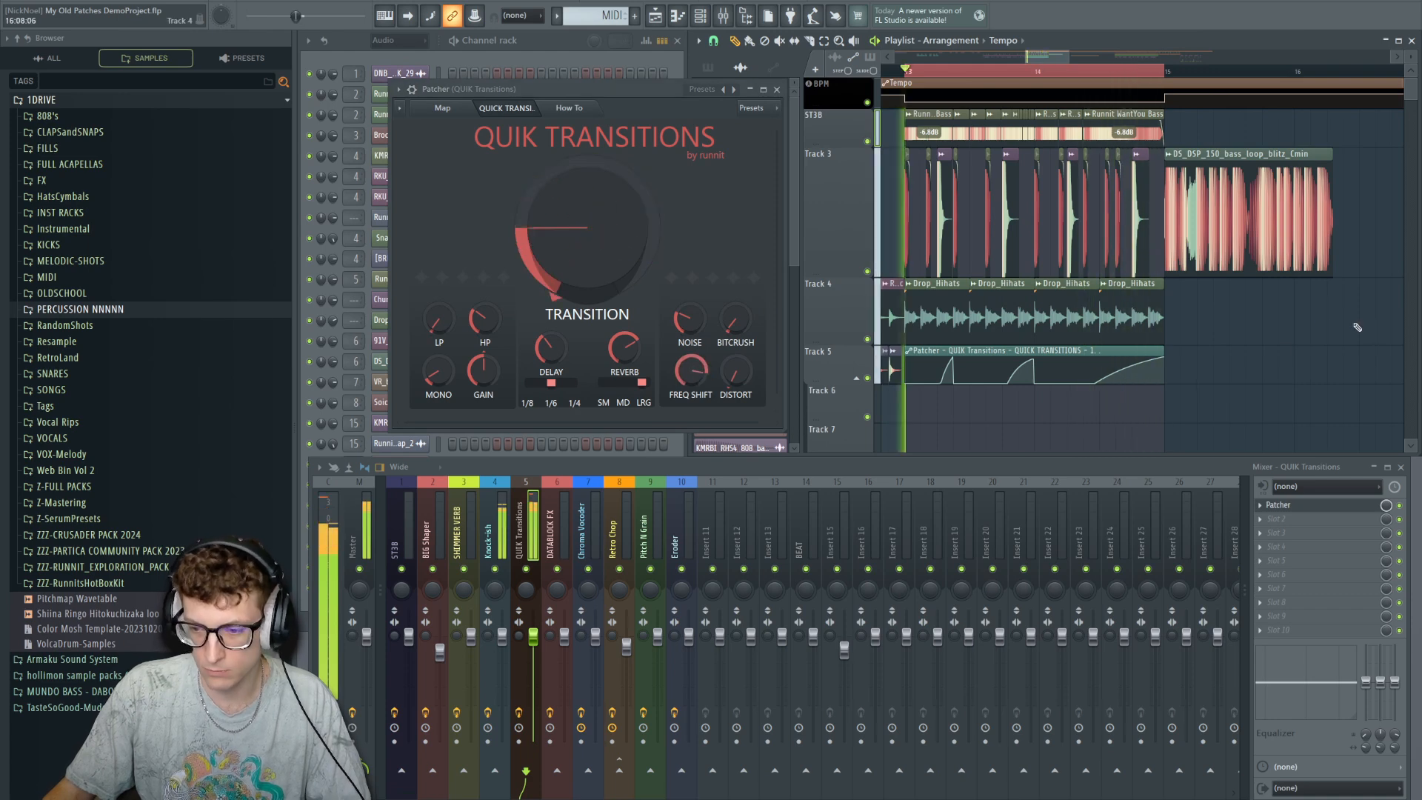
{"action": "key", "text": "space"}
{"action": "scroll", "coordinate": [1263, 315], "scroll_direction": "down", "scroll_amount": 2}
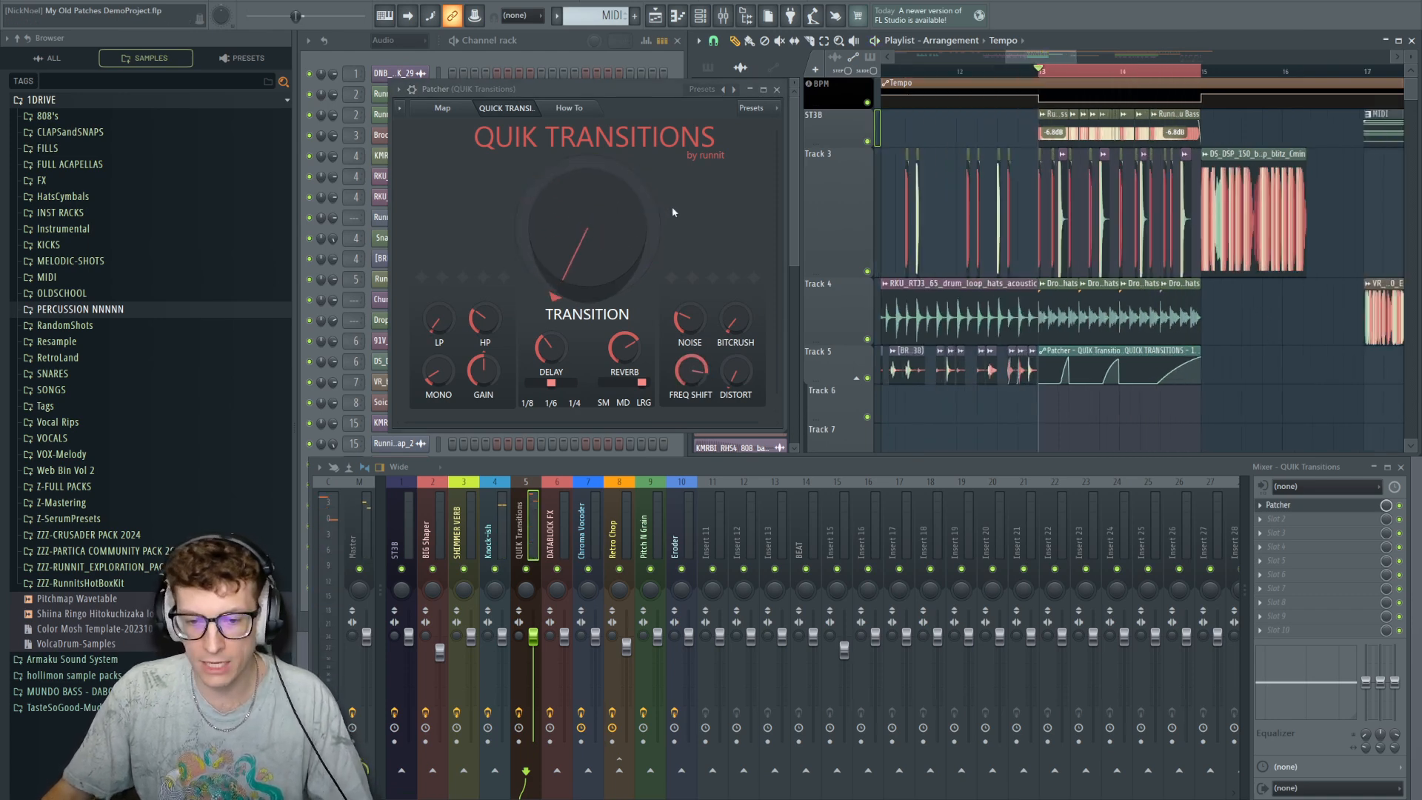
{"action": "left_click_drag", "start_coordinate": [642, 90], "coordinate": [678, 64]}
{"action": "left_click", "coordinate": [813, 64]}
Set the playlist loop region to bars 15 and 16, covering the DS_DSP_150_bass_loop_blitz_Cmin clip.
{"action": "scroll", "coordinate": [1134, 137], "scroll_direction": "down", "scroll_amount": 3}
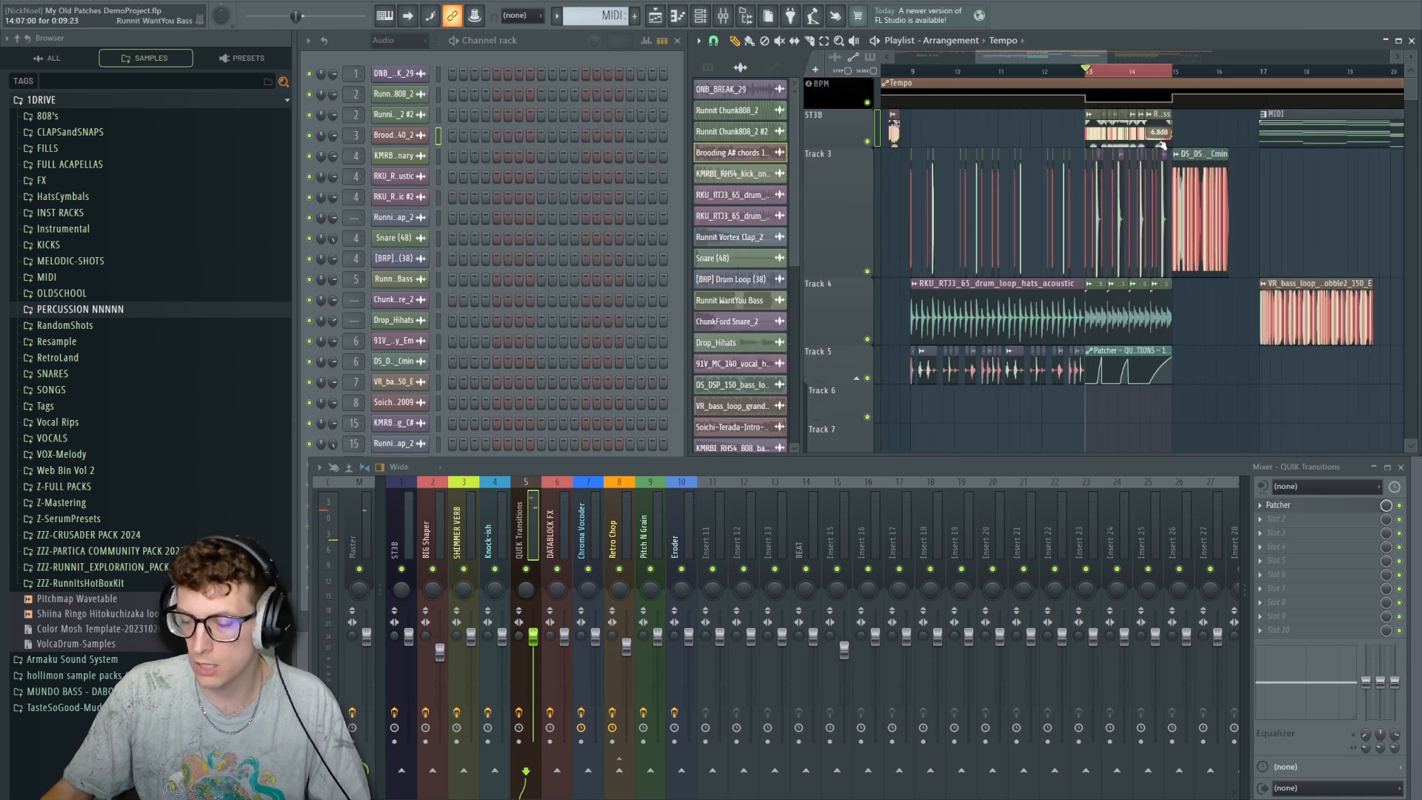
{"action": "scroll", "coordinate": [1259, 120], "scroll_direction": "up", "scroll_amount": 4}
{"action": "left_click_drag", "start_coordinate": [1008, 71], "coordinate": [1264, 71]}
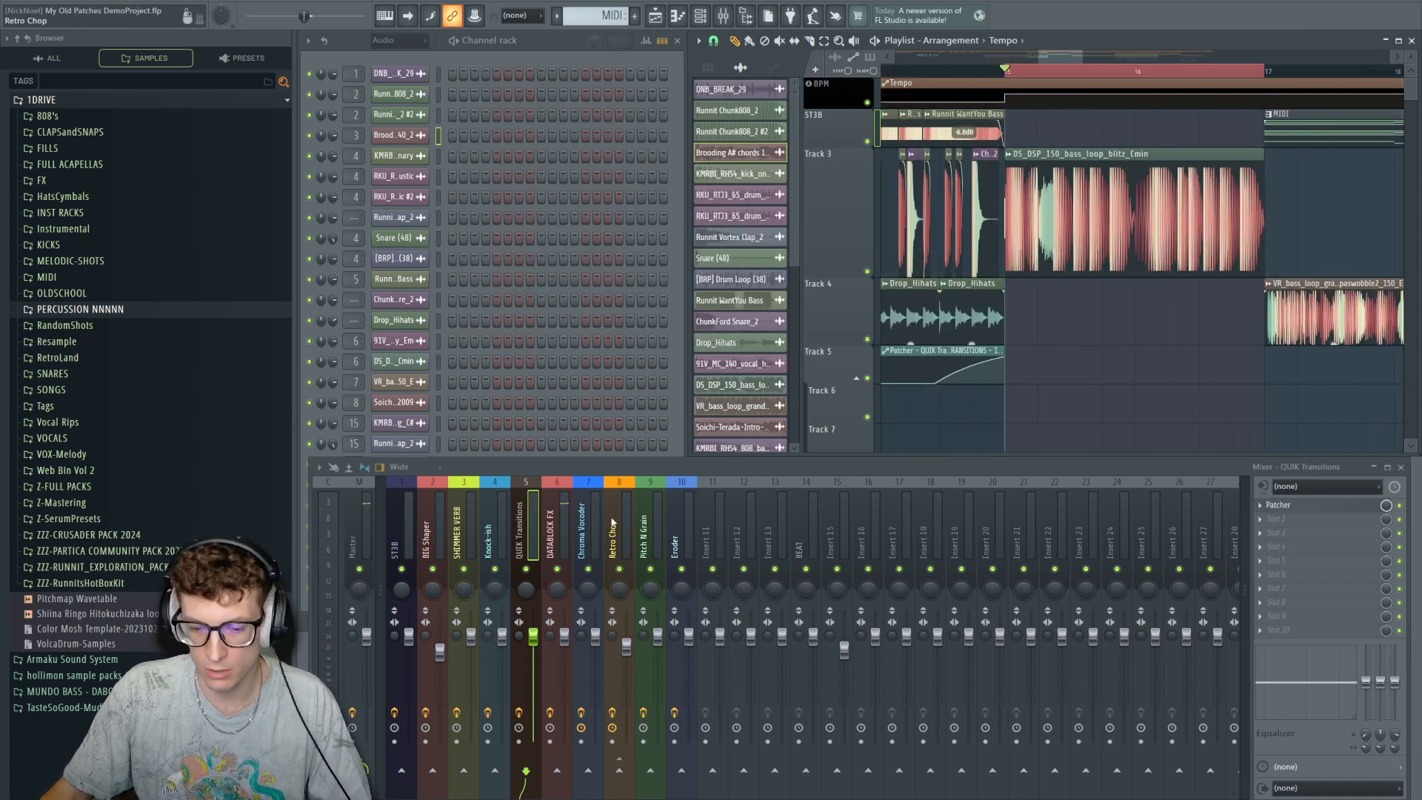
Open the Patcher on the DATABLOCK FX mixer track and place its window clear of the playlist clips.
{"action": "left_click", "coordinate": [561, 549]}
{"action": "left_click", "coordinate": [1325, 507]}
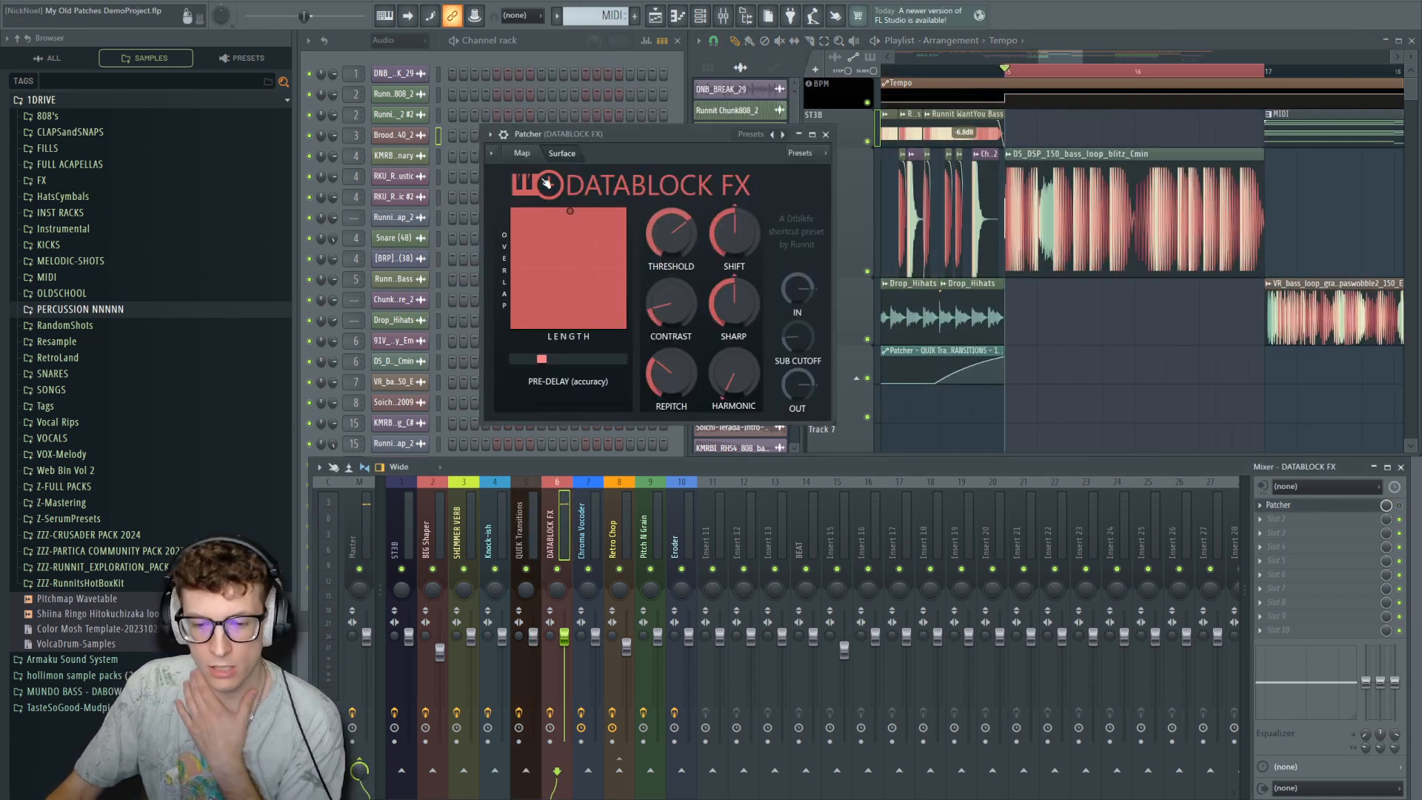
{"action": "left_click_drag", "start_coordinate": [635, 133], "coordinate": [571, 123]}
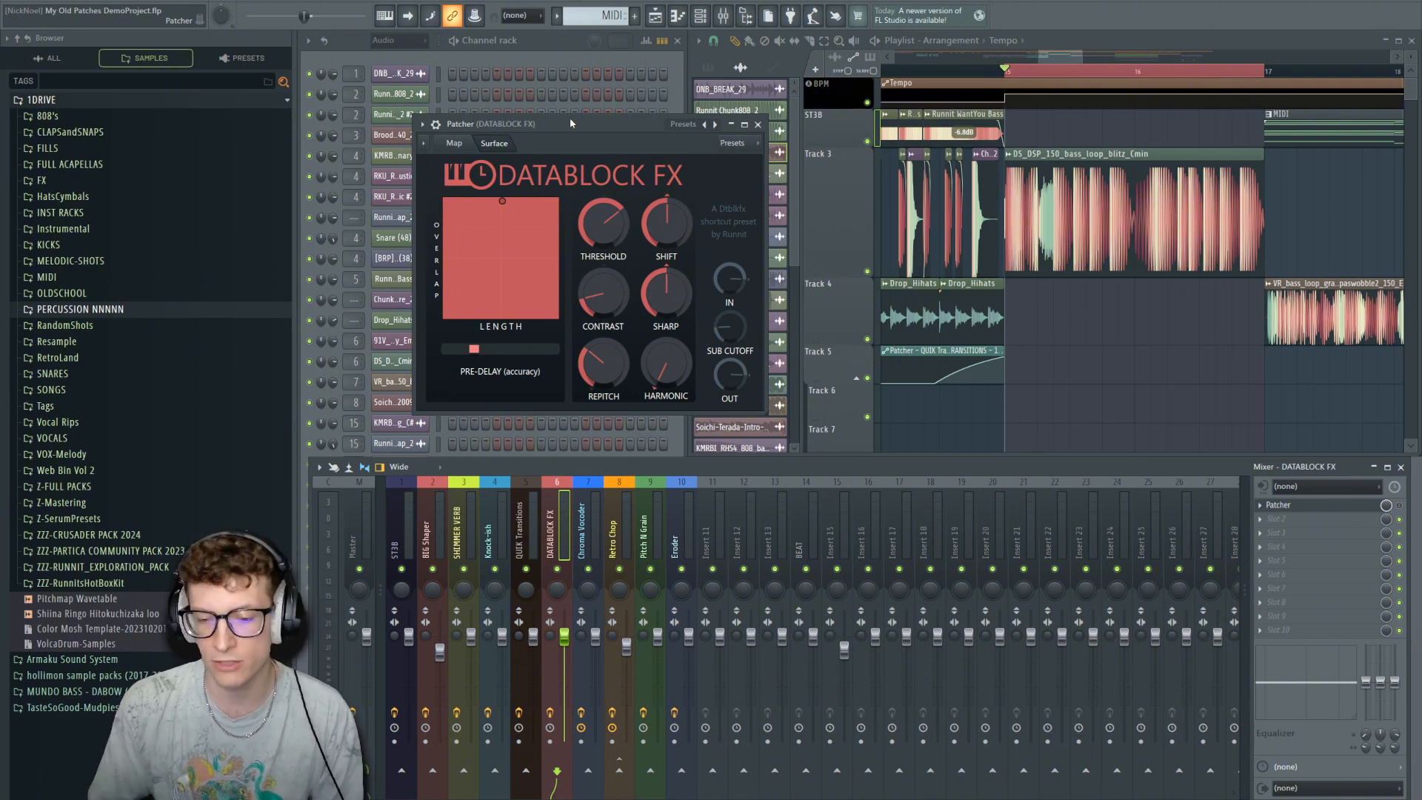
Show the DATABLOCK FX Patcher's node map and open the DtBlkFx plugin from it, placing its window above the map.
{"action": "left_click", "coordinate": [455, 143]}
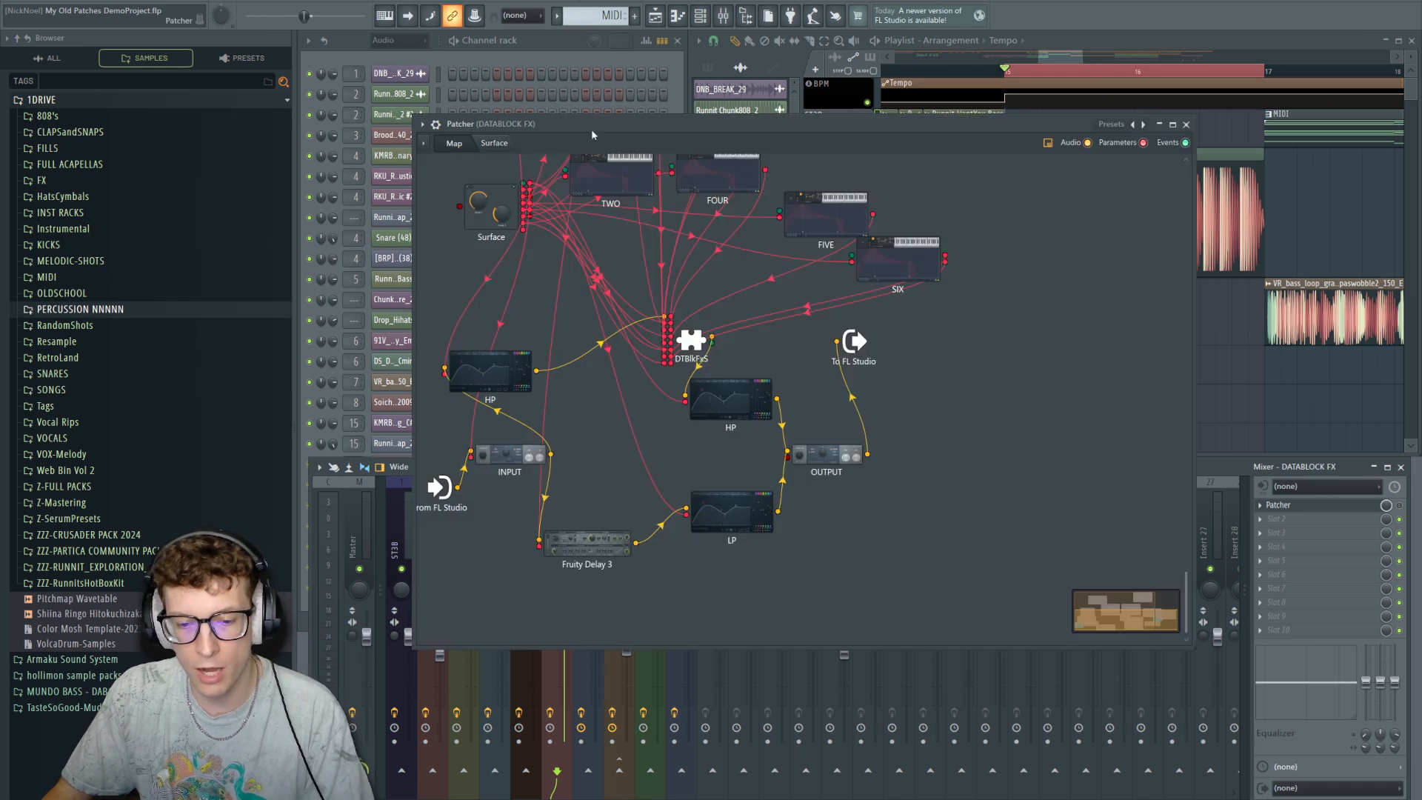
{"action": "left_click_drag", "start_coordinate": [605, 120], "coordinate": [595, 84]}
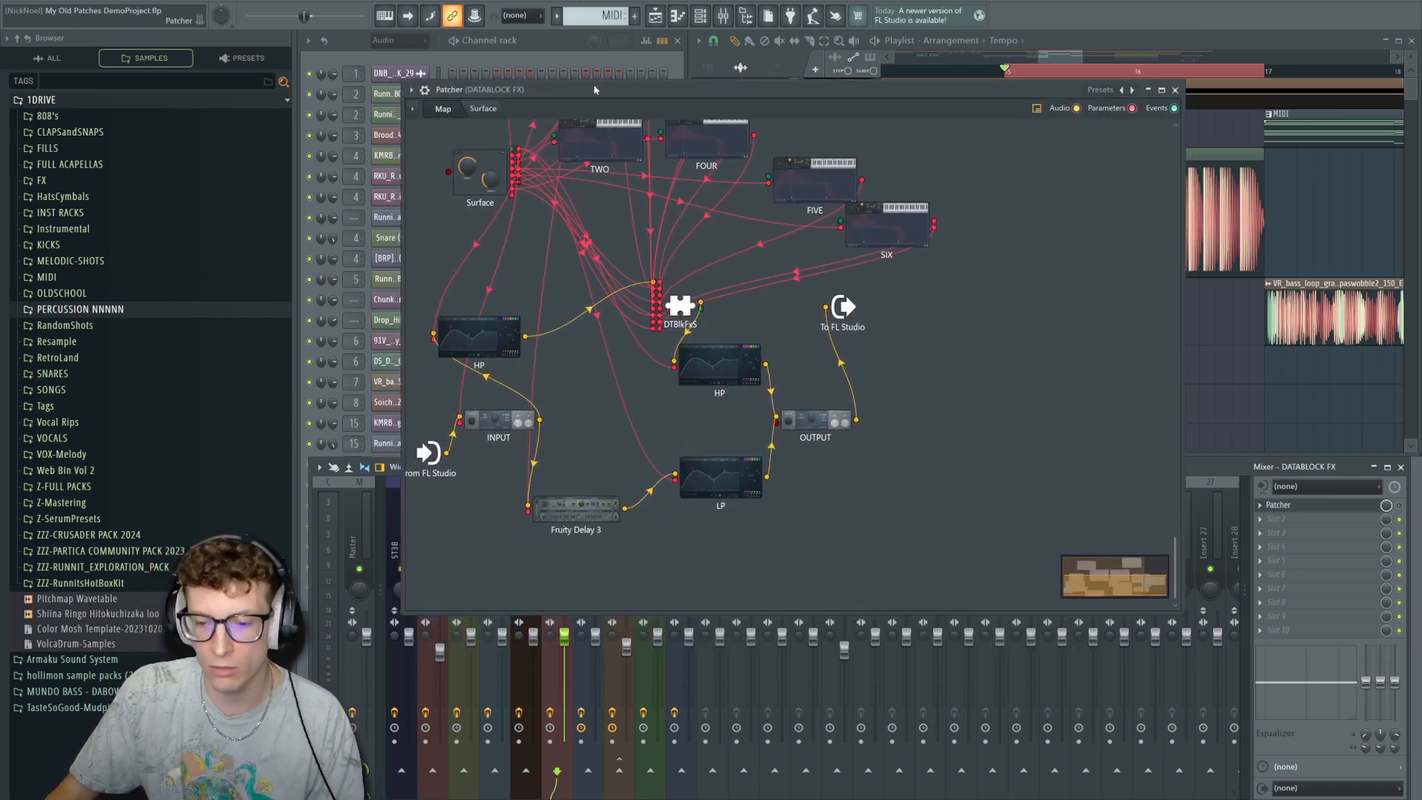
{"action": "double_click", "coordinate": [682, 305]}
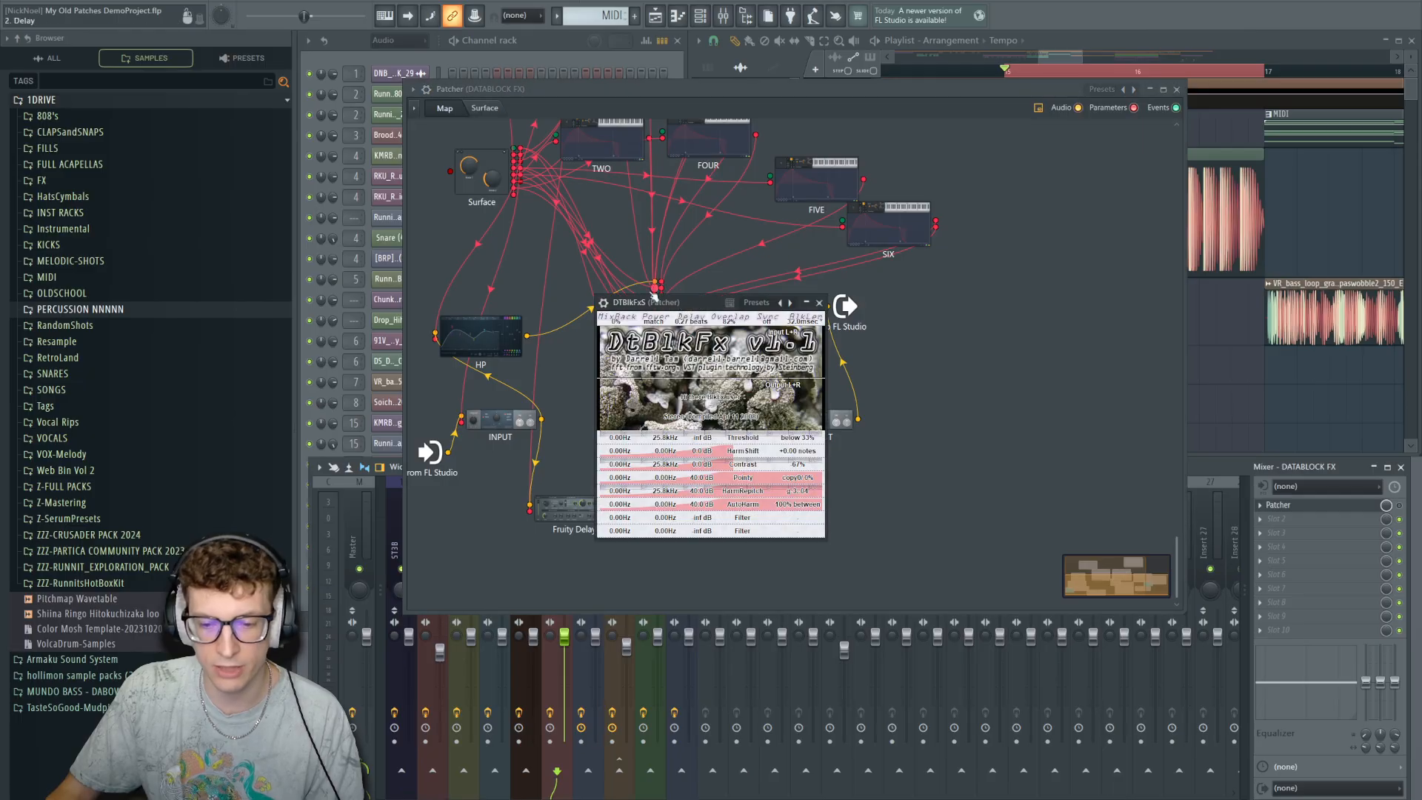
{"action": "left_click_drag", "start_coordinate": [696, 300], "coordinate": [844, 30]}
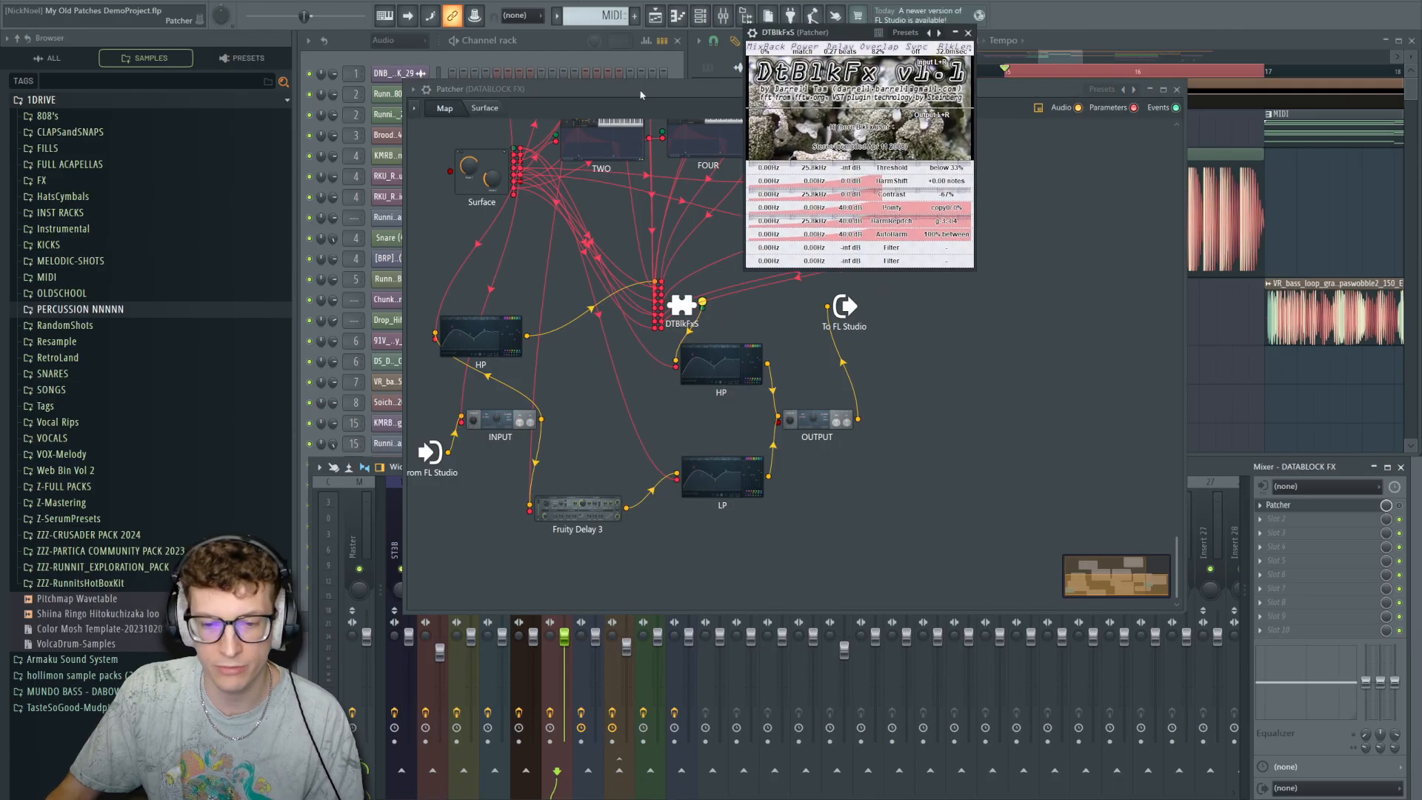
Return the Patcher to its surface controls and arrange it beside the DtBlkFx window.
{"action": "left_click", "coordinate": [512, 101]}
{"action": "left_click", "coordinate": [486, 108]}
{"action": "left_click_drag", "start_coordinate": [593, 86], "coordinate": [596, 102]}
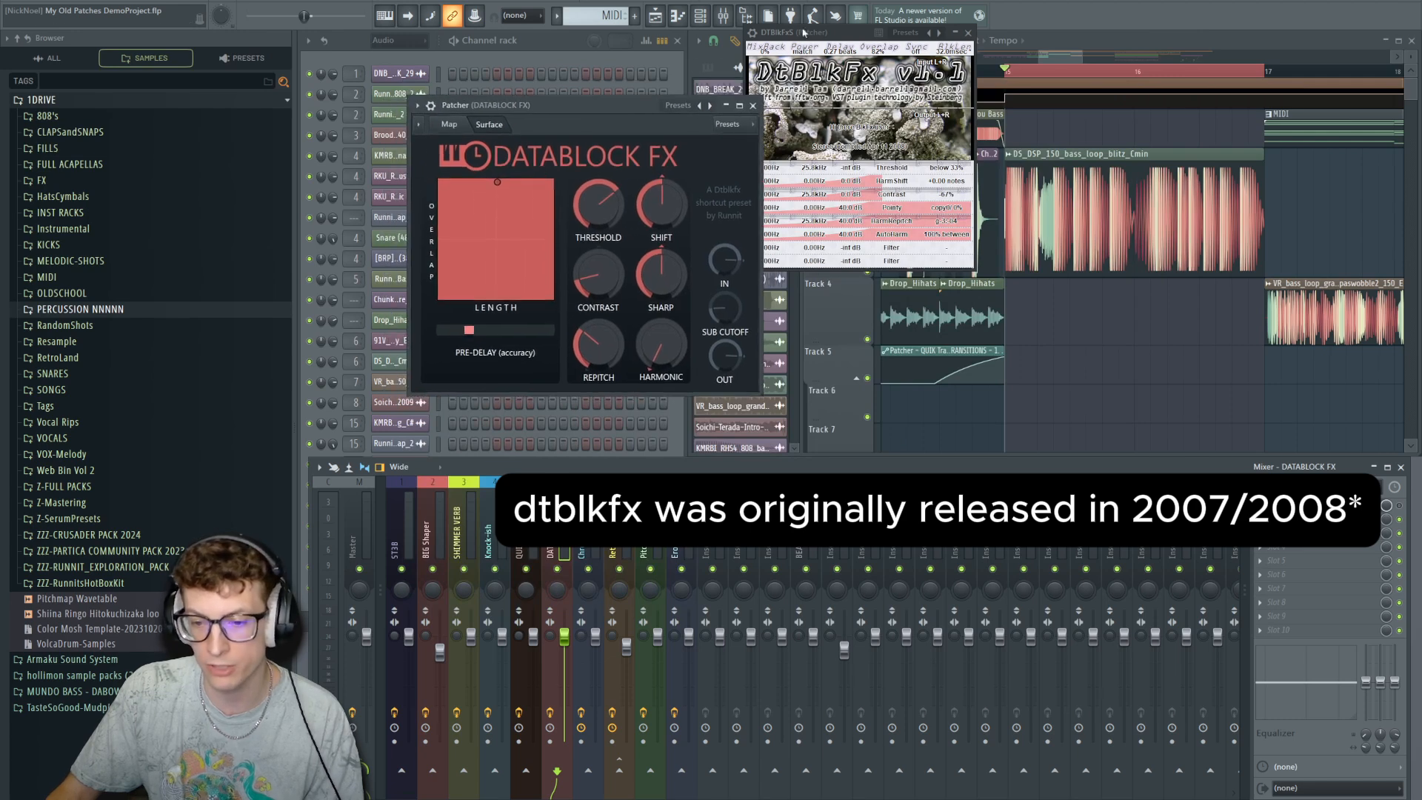
{"action": "left_click_drag", "start_coordinate": [831, 34], "coordinate": [844, 22]}
{"action": "left_click_drag", "start_coordinate": [535, 106], "coordinate": [473, 135]}
{"action": "left_click_drag", "start_coordinate": [847, 22], "coordinate": [801, 30]}
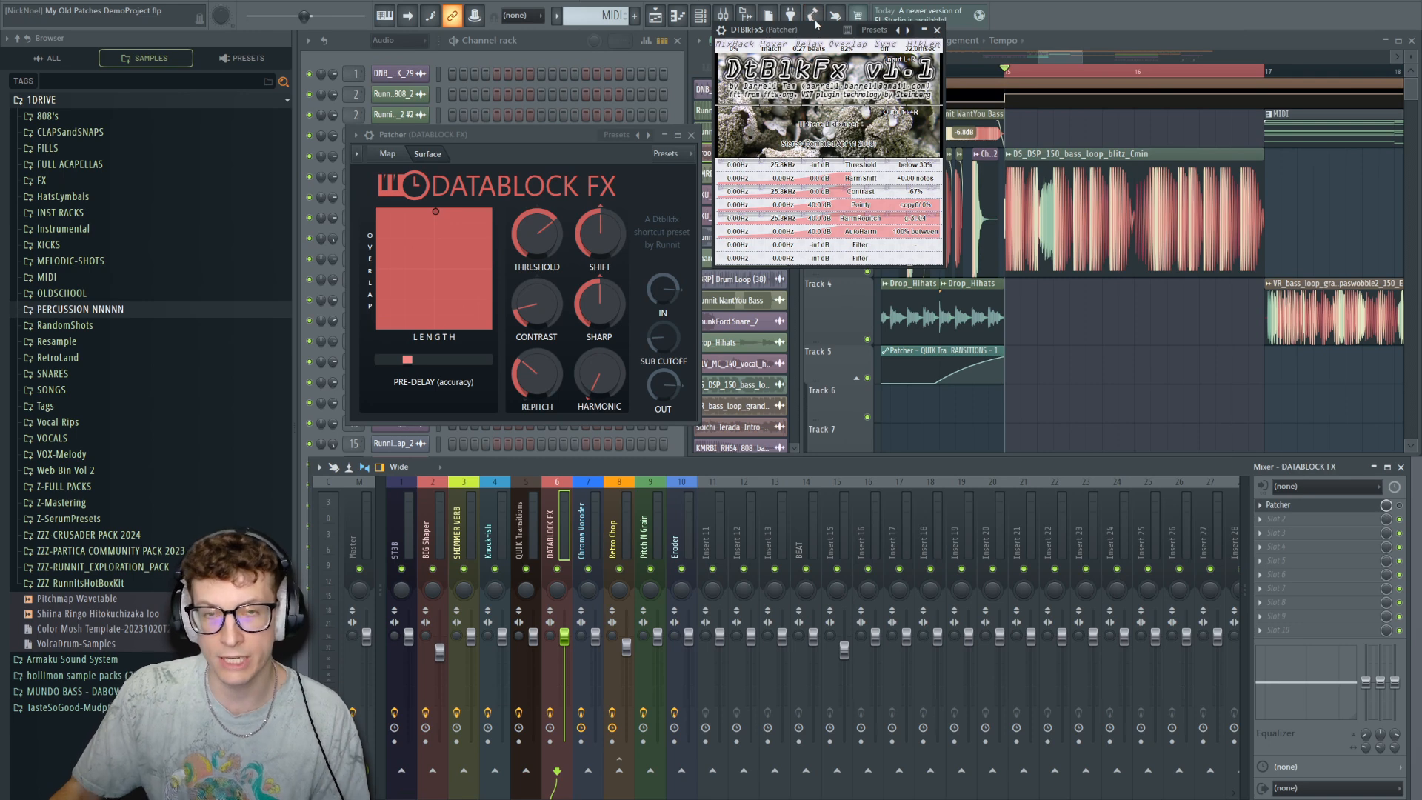
Look over the node wiring in the DATABLOCK FX map again and return to the surface controls.
{"action": "left_click", "coordinate": [549, 137]}
{"action": "left_click", "coordinate": [391, 155]}
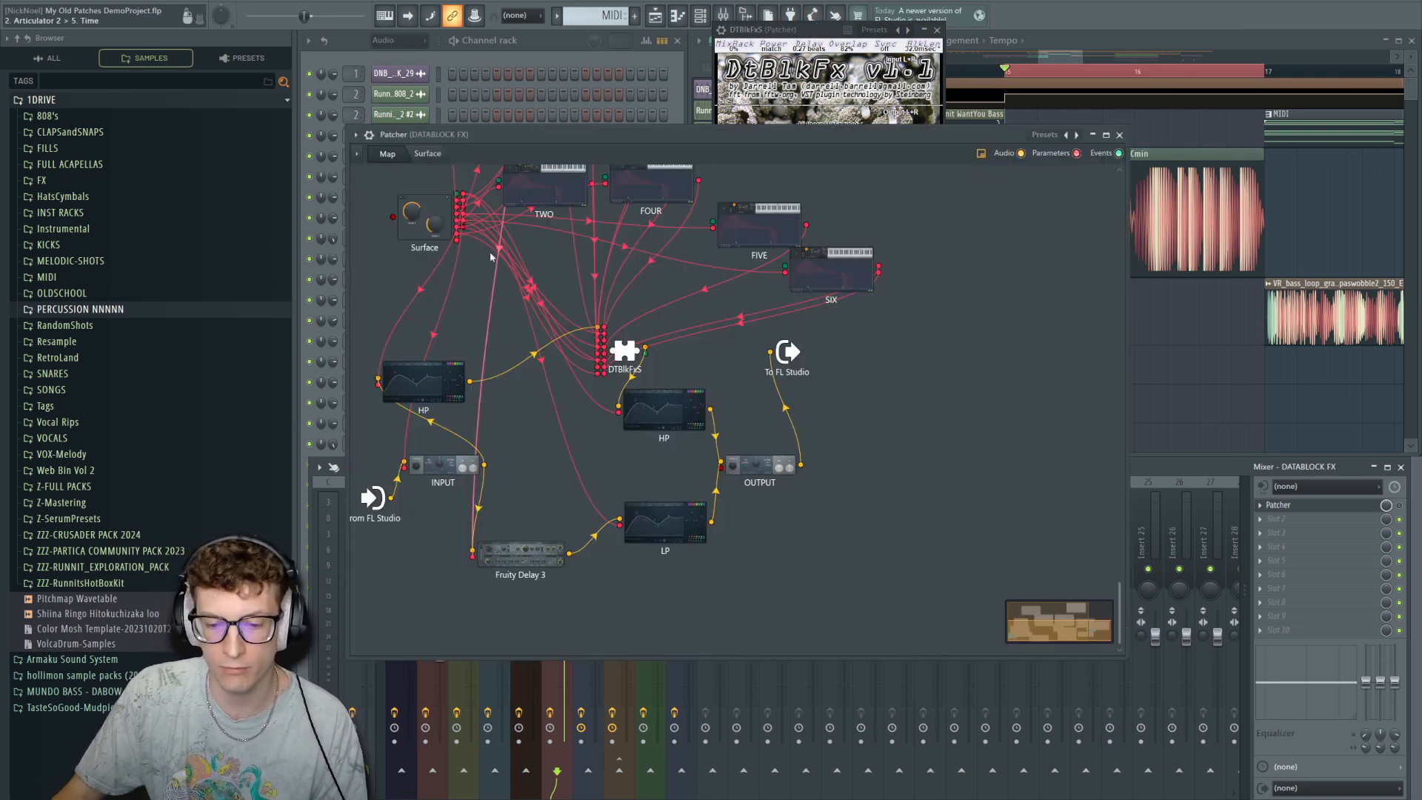
{"action": "left_click", "coordinate": [443, 153]}
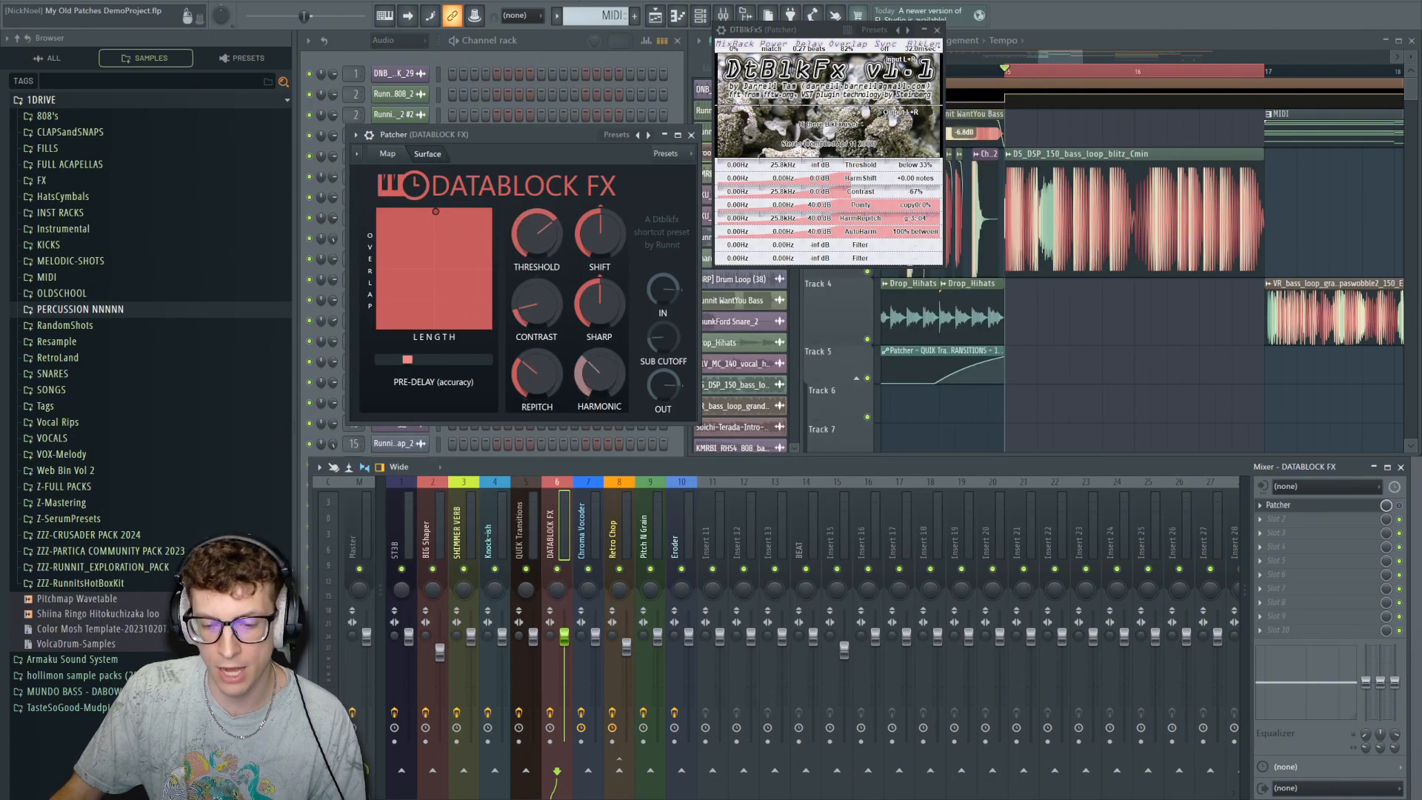
Turn the Harmonic knob down to minimum and rearrange the DtBlkFx and DATABLOCK FX windows so the playlist is uncovered.
{"action": "left_click_drag", "start_coordinate": [599, 374], "coordinate": [599, 418]}
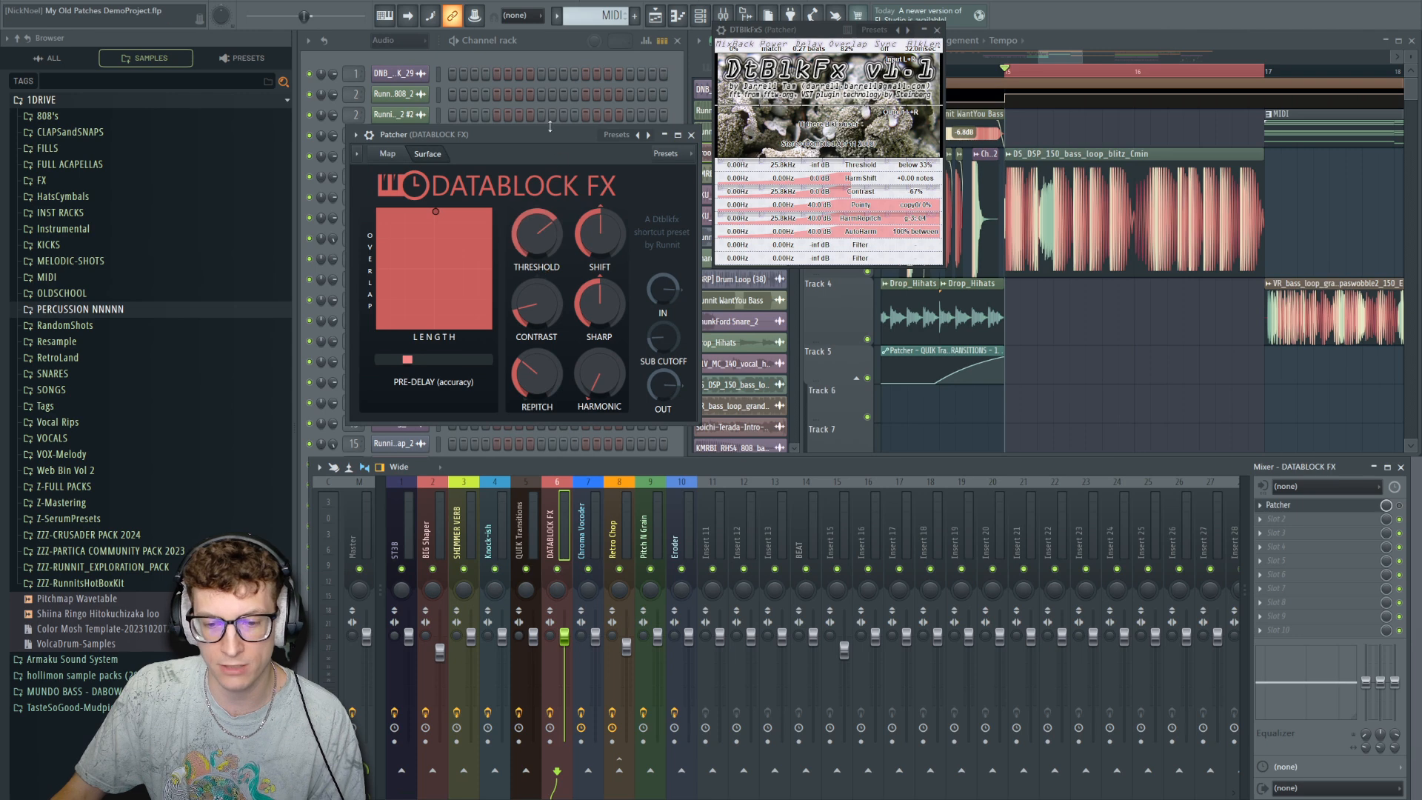
{"action": "left_click_drag", "start_coordinate": [548, 134], "coordinate": [704, 94]}
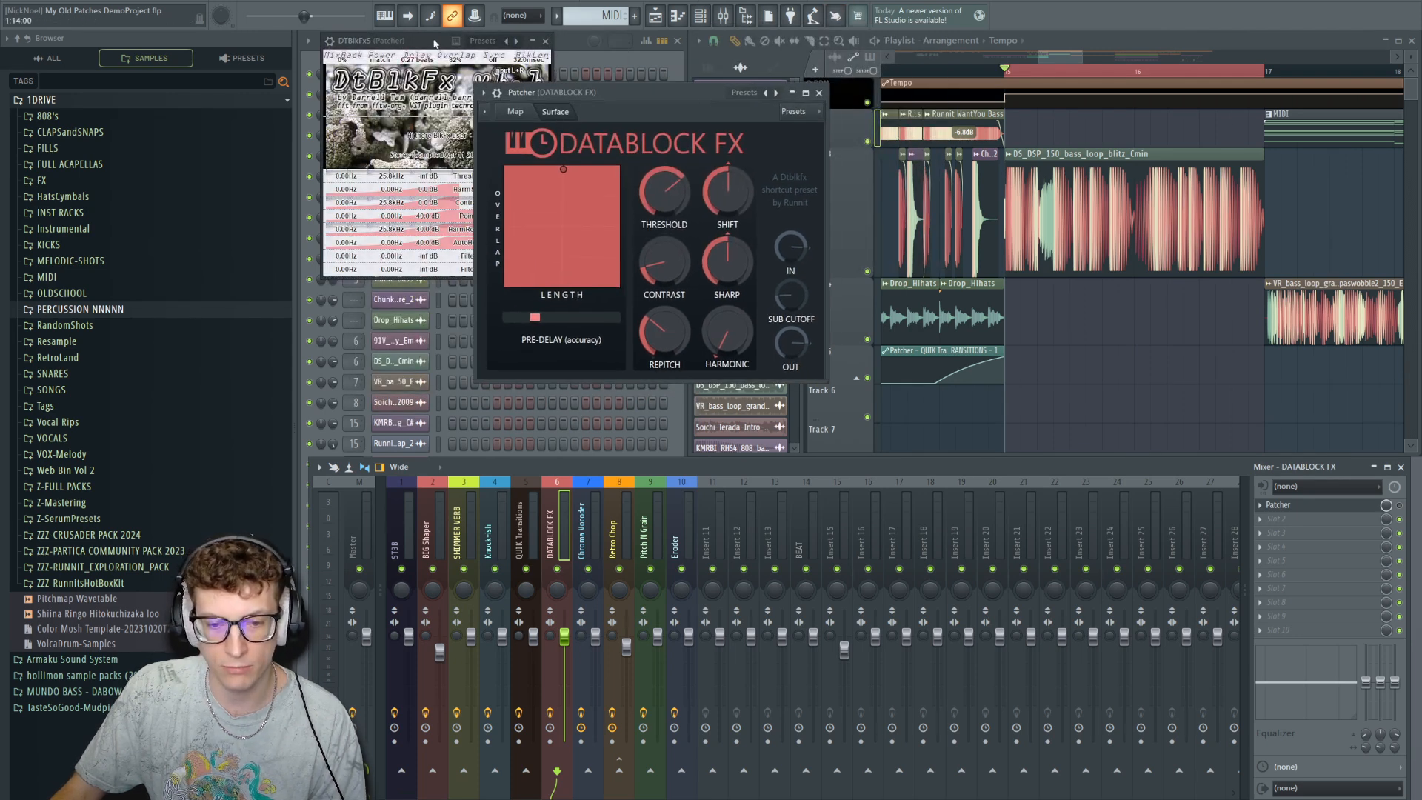
{"action": "left_click_drag", "start_coordinate": [434, 43], "coordinate": [349, 59]}
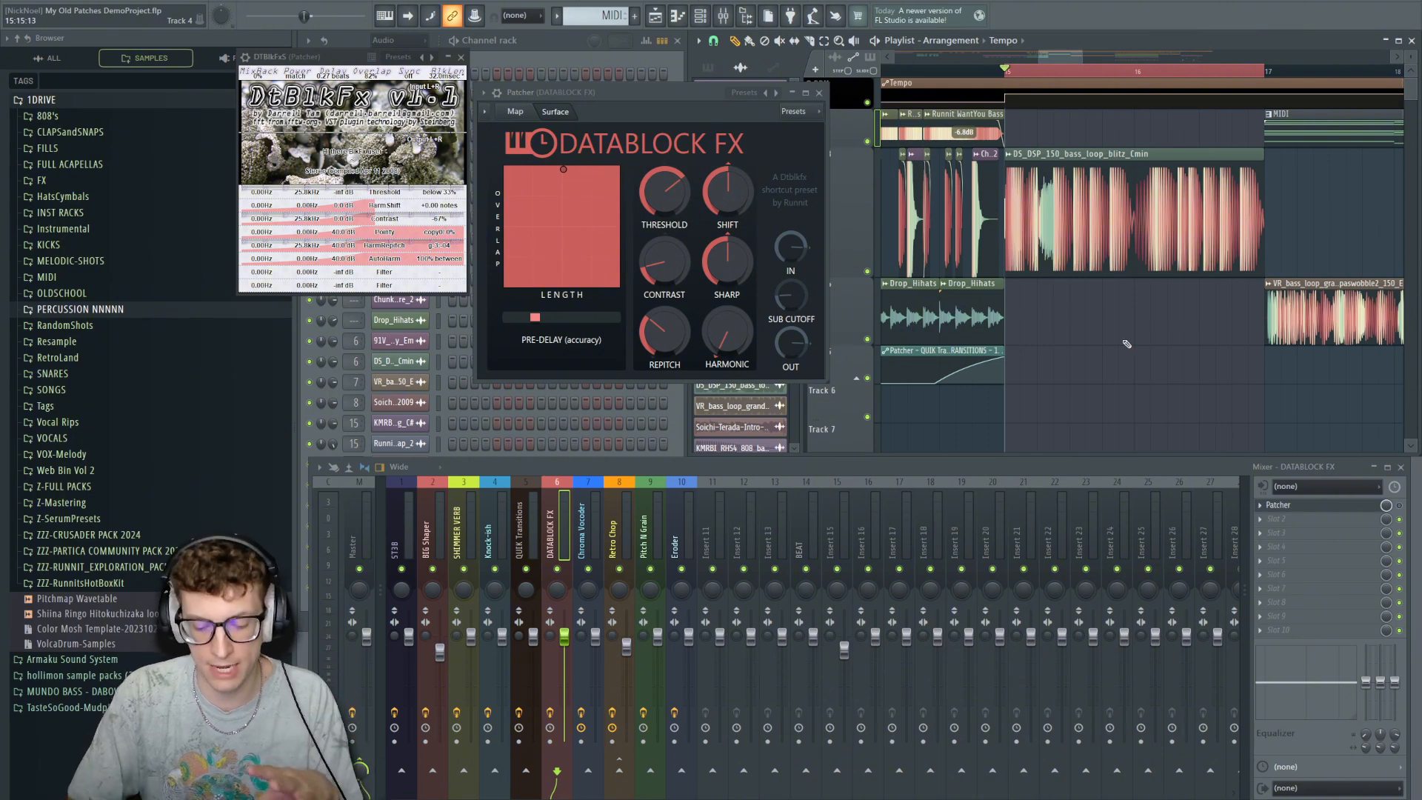
Audition the bass loop without the effect, and switch on the DATABLOCK FX Patcher slot in the mixer.
{"action": "key", "text": "space"}
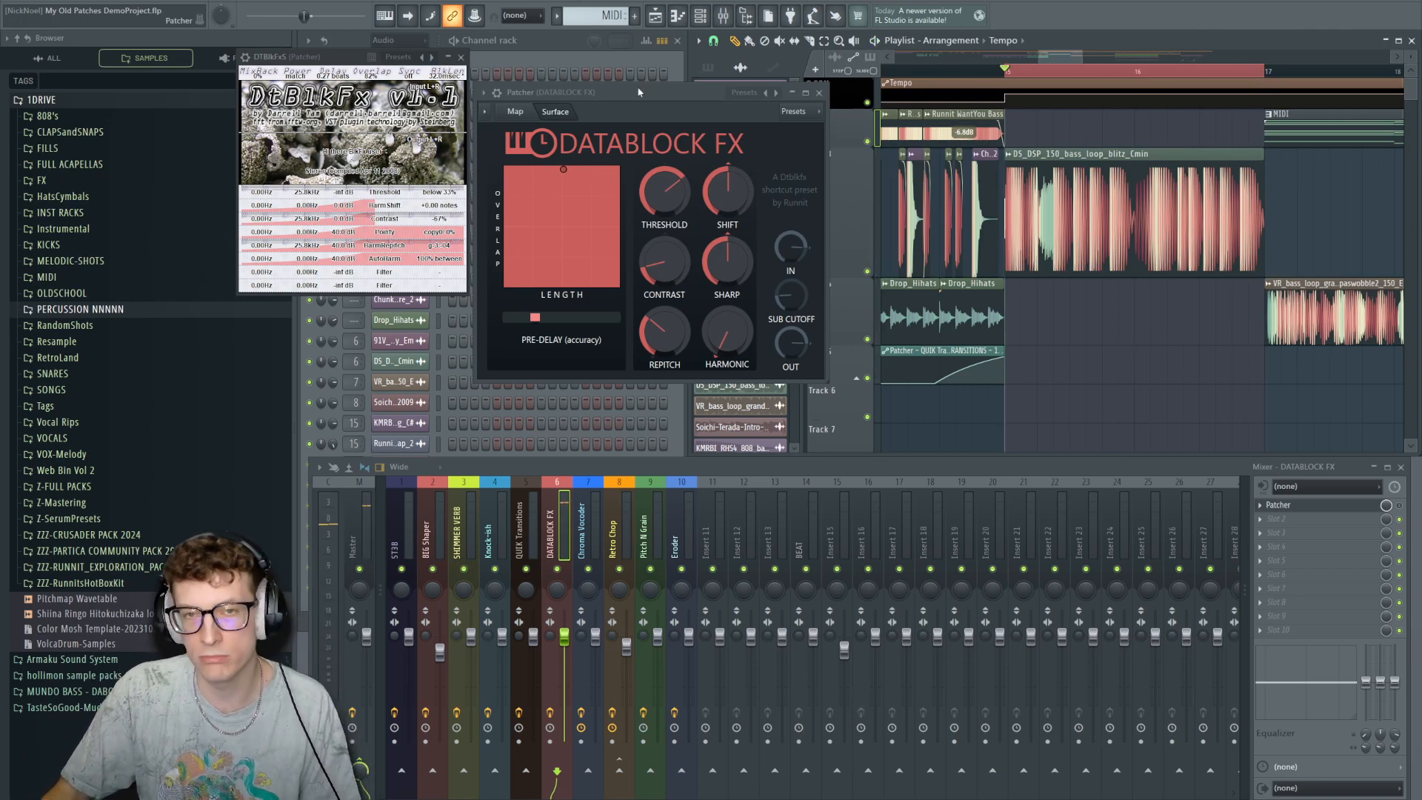
{"action": "left_click_drag", "start_coordinate": [638, 92], "coordinate": [656, 100]}
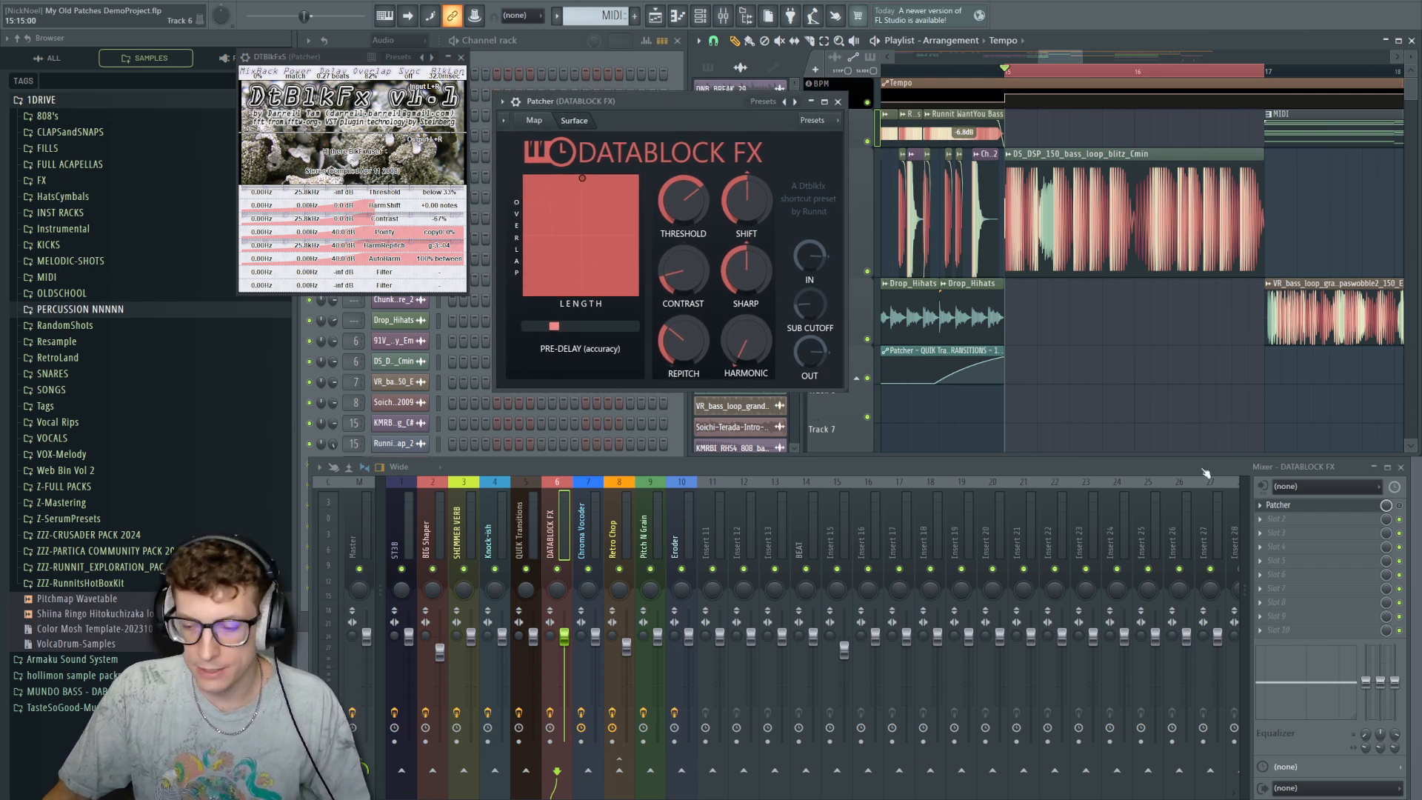
{"action": "left_click", "coordinate": [1398, 506]}
Set Threshold and Contrast to 0% and Repitch to minimum on DATABLOCK FX, and play the loop.
{"action": "mouse_move", "coordinate": [683, 205]}
{"action": "left_mouse_down"}
{"action": "mouse_move", "coordinate": [691, 261]}
{"action": "mouse_move", "coordinate": [692, 228]}
{"action": "left_mouse_up"}
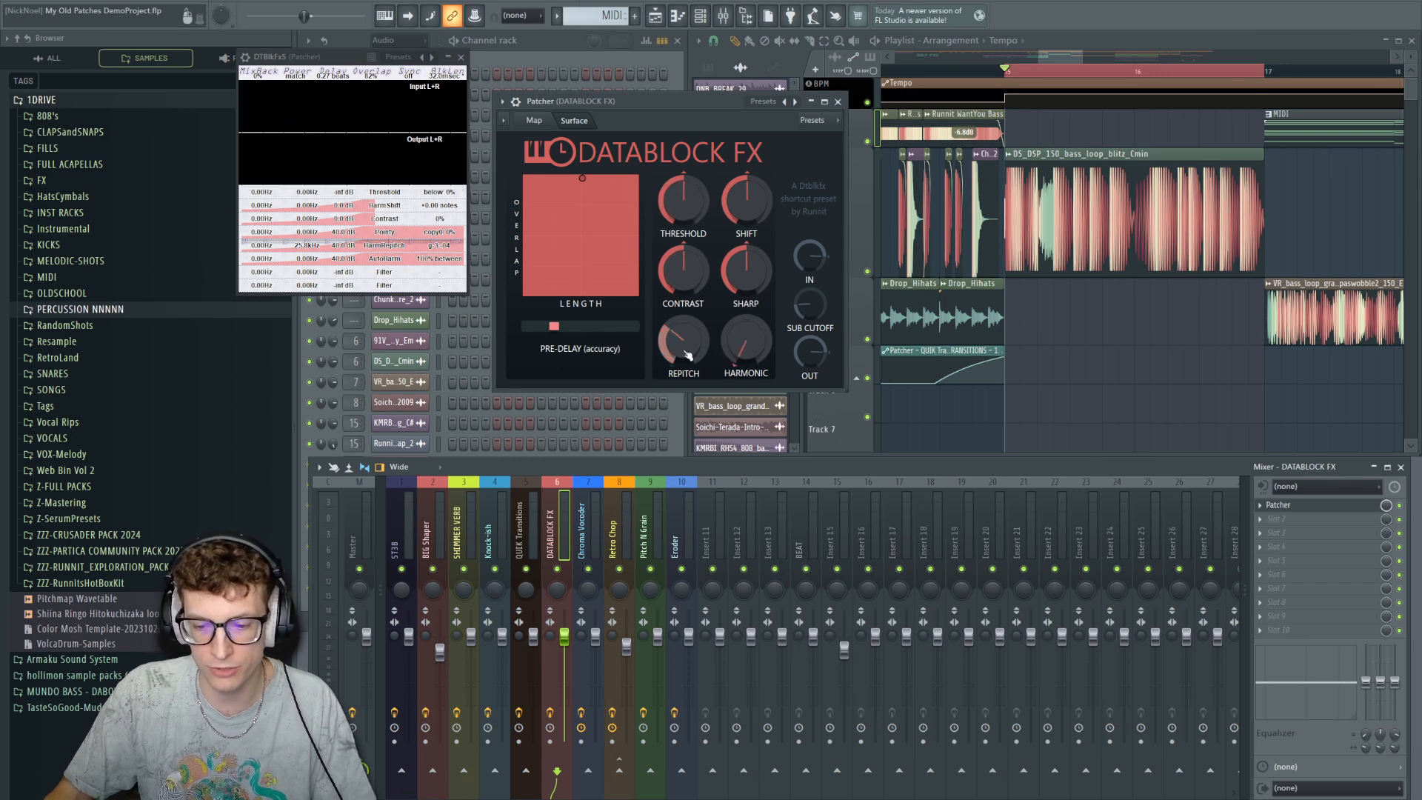
{"action": "left_click_drag", "start_coordinate": [683, 341], "coordinate": [683, 367]}
{"action": "key", "text": "space"}
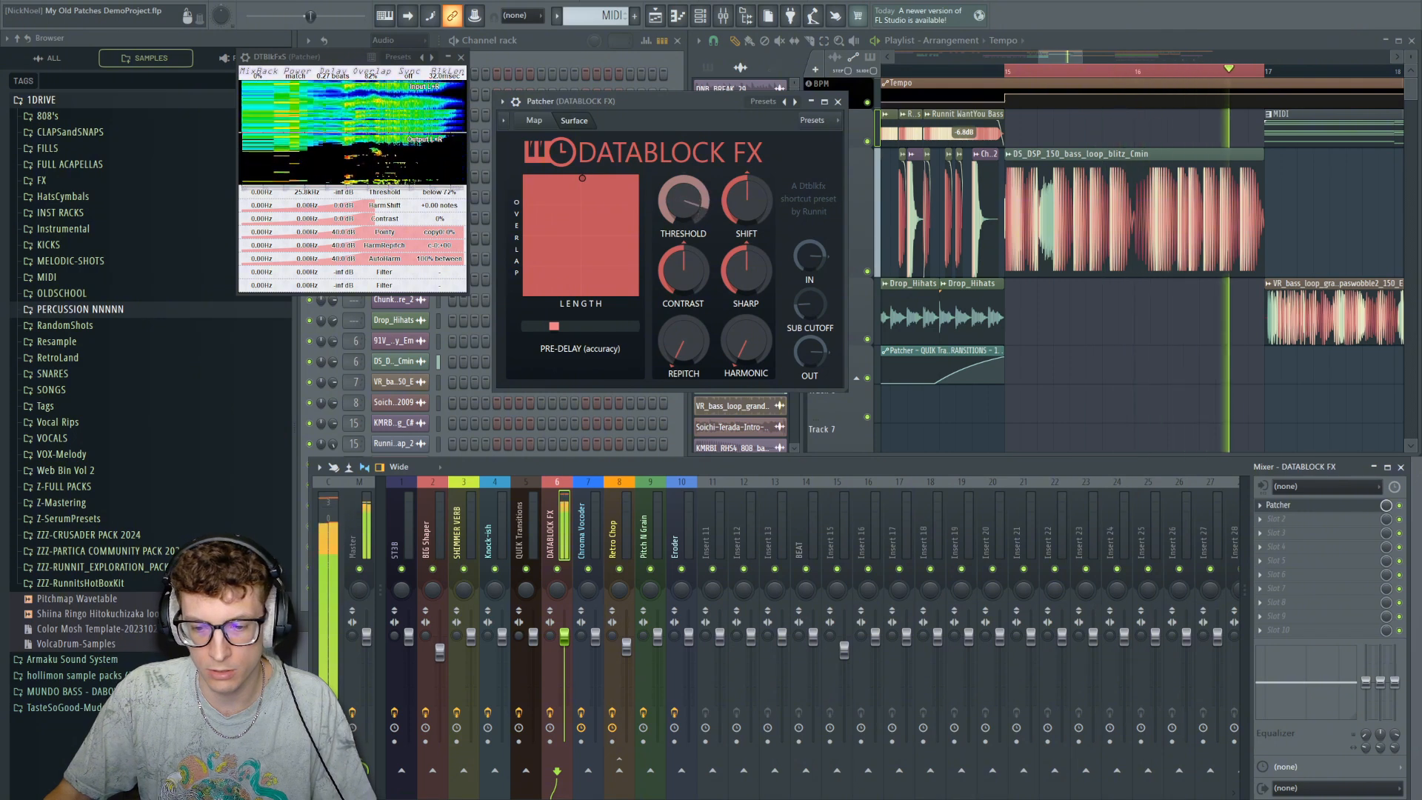
Audition Threshold and Contrast by sweeping each knob during playback, return both to 0%, and stop the loop.
{"action": "left_click_drag", "start_coordinate": [683, 201], "coordinate": [683, 171]}
{"action": "mouse_move", "coordinate": [677, 277]}
{"action": "left_mouse_down"}
{"action": "mouse_move", "coordinate": [677, 329]}
{"action": "mouse_move", "coordinate": [678, 286]}
{"action": "left_mouse_up"}
{"action": "left_click_drag", "start_coordinate": [694, 211], "coordinate": [695, 255]}
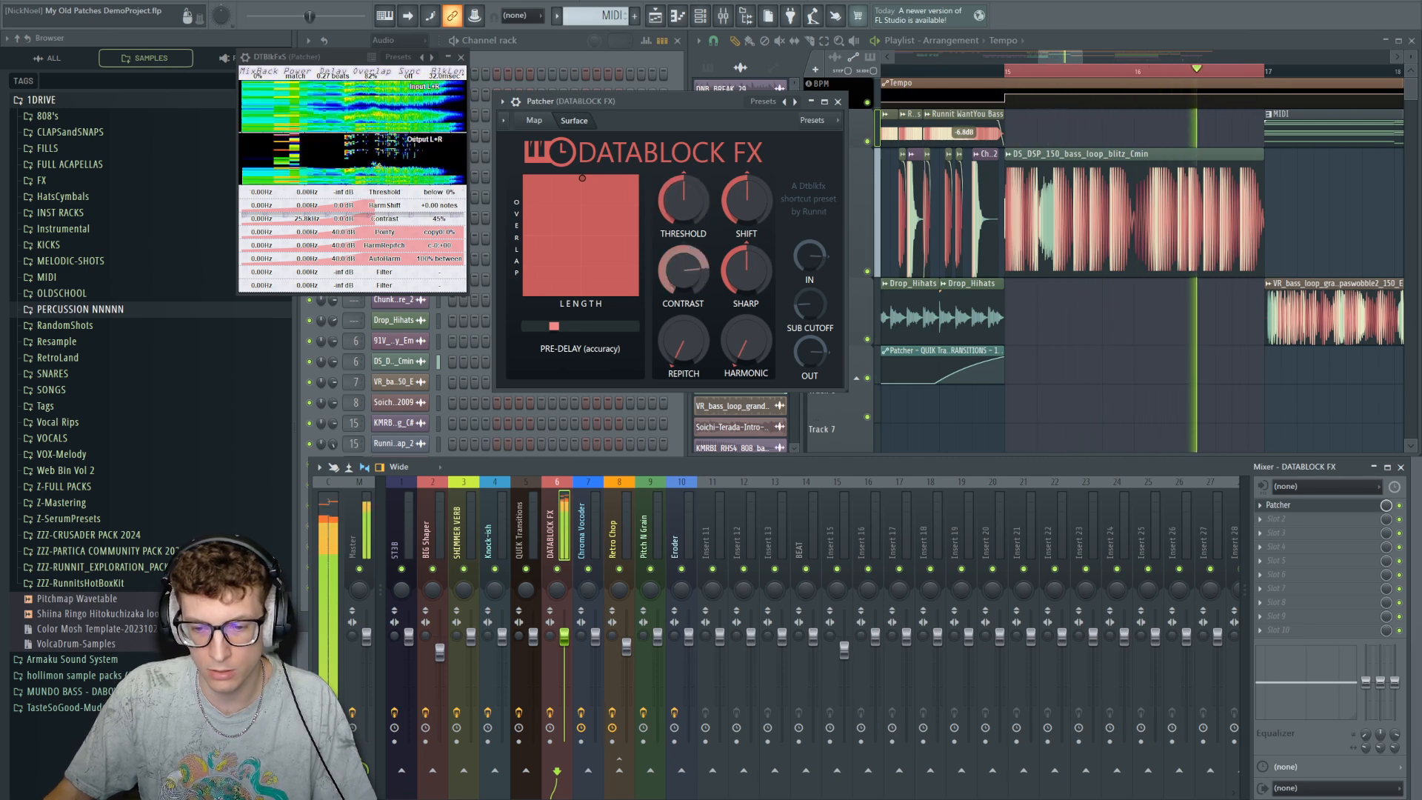
{"action": "mouse_move", "coordinate": [683, 271]}
{"action": "left_mouse_down"}
{"action": "mouse_move", "coordinate": [683, 337]}
{"action": "mouse_move", "coordinate": [683, 241]}
{"action": "mouse_move", "coordinate": [683, 290]}
{"action": "left_mouse_up"}
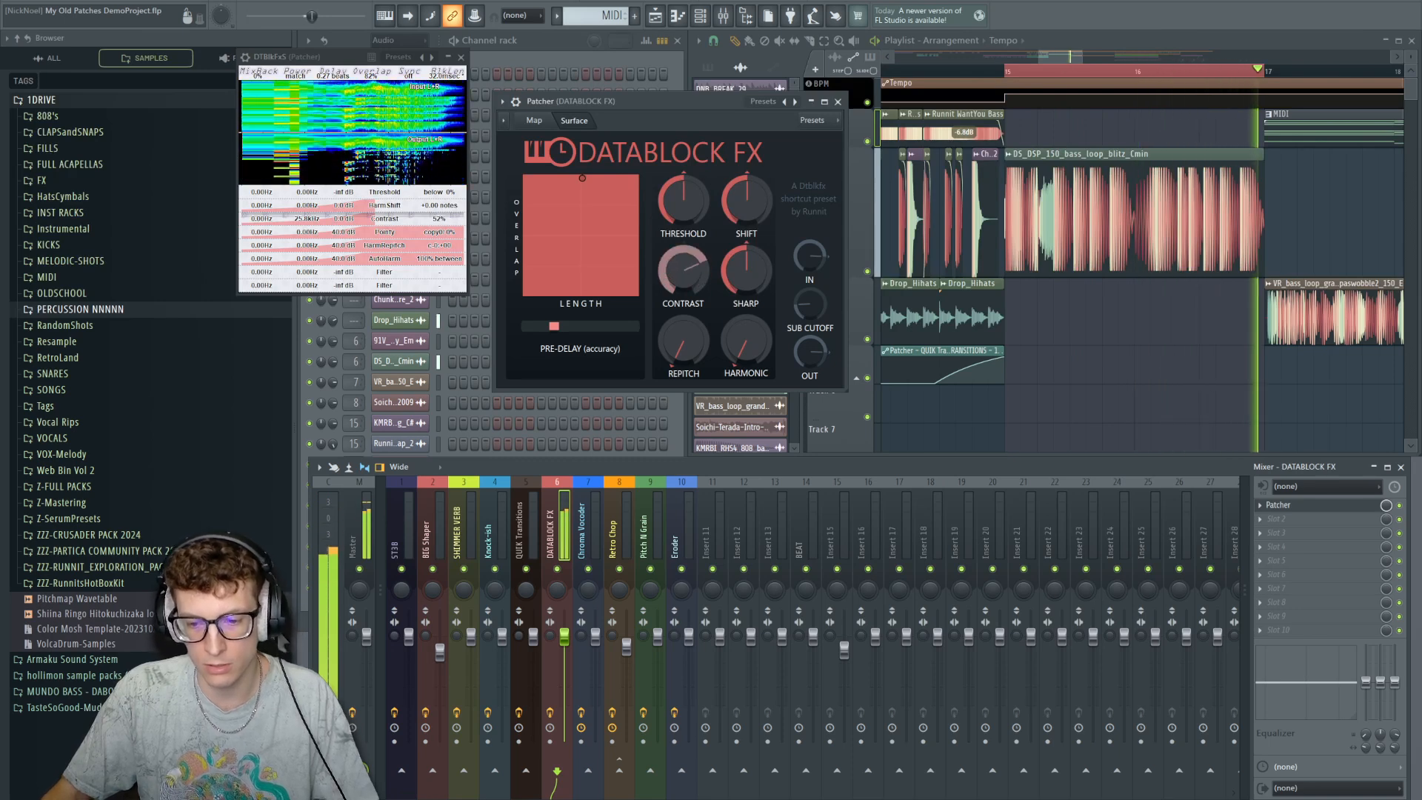
{"action": "key", "text": "space"}
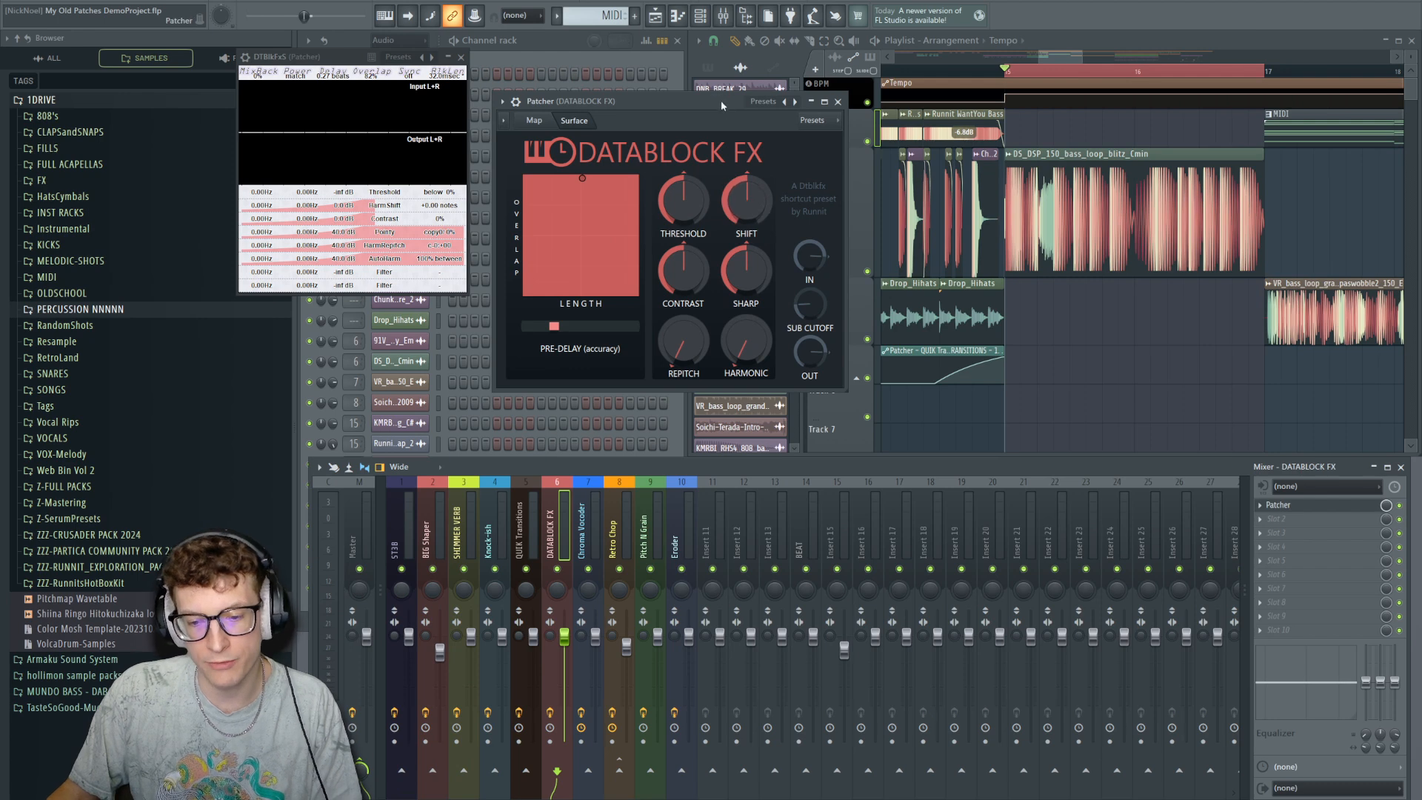
Audition a changed Shift setting on the bass loop and reset Shift to +0.00 notes.
{"action": "left_click_drag", "start_coordinate": [745, 216], "coordinate": [745, 175]}
{"action": "key", "text": "space"}
{"action": "left_click", "coordinate": [747, 200], "text": "alt"}
{"action": "key", "text": "space"}
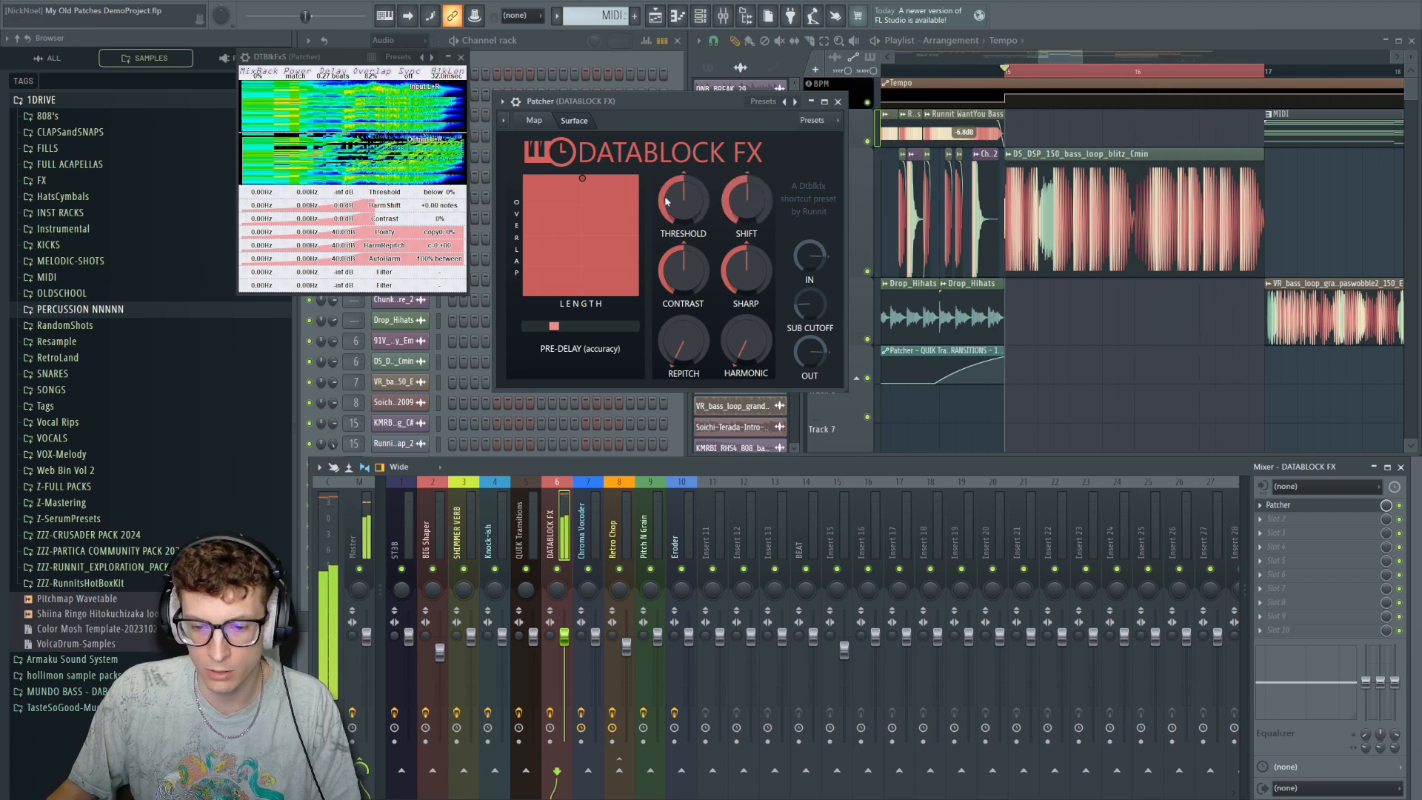
Try several Length and Overlap positions on the XY pad, including minimum for both, and raise Contrast to 84% during playback.
{"action": "left_click_drag", "start_coordinate": [581, 218], "coordinate": [604, 251]}
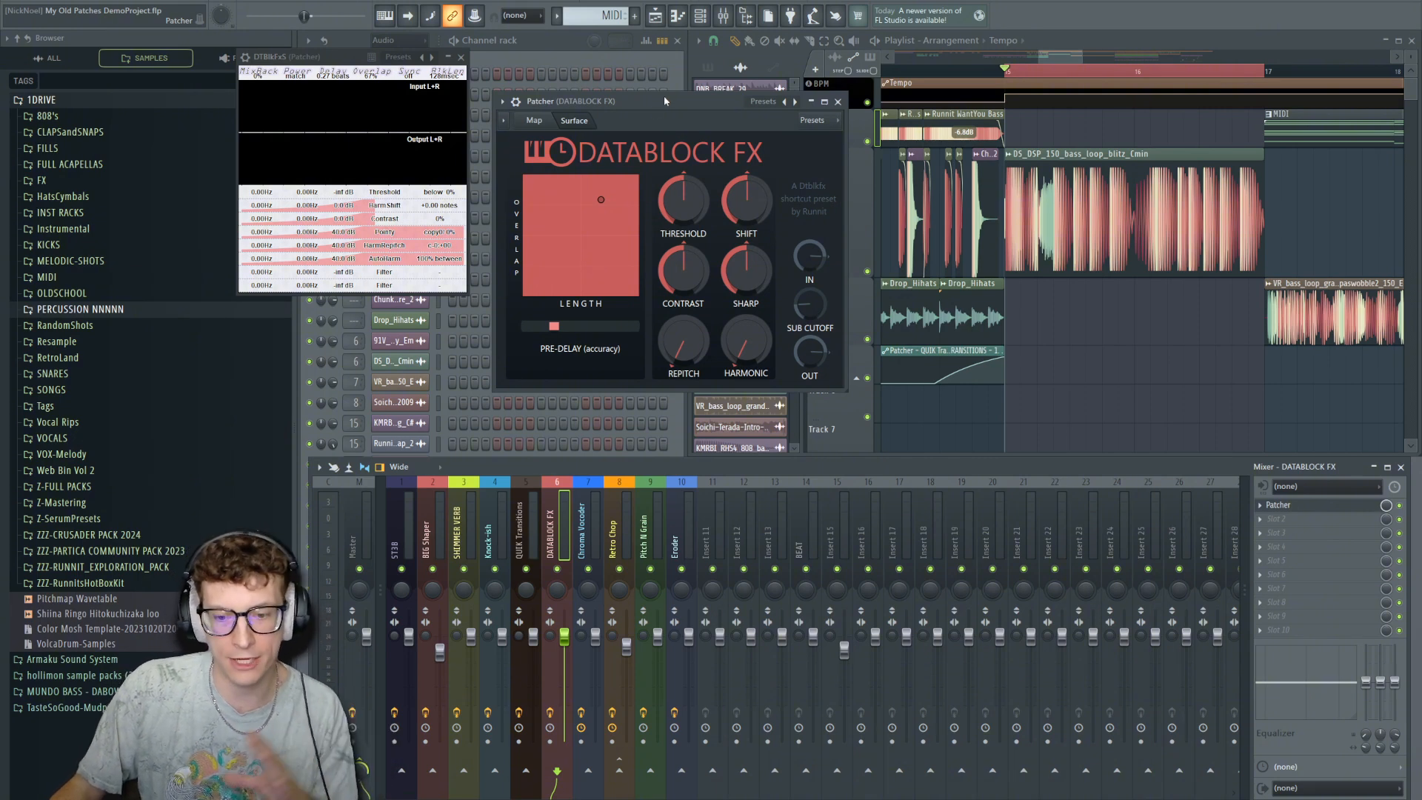
{"action": "left_click_drag", "start_coordinate": [600, 199], "coordinate": [525, 290]}
{"action": "key", "text": "space"}
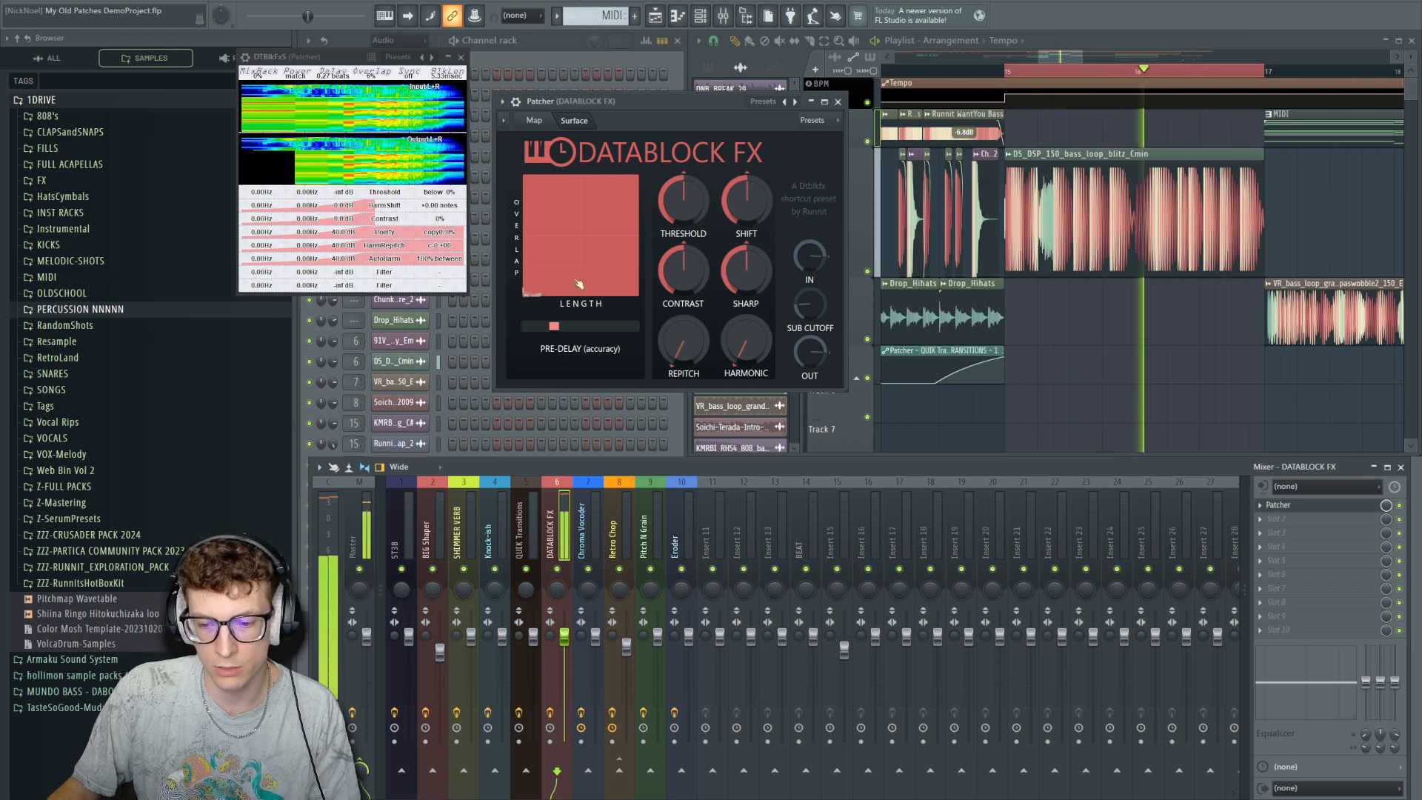
{"action": "left_click_drag", "start_coordinate": [683, 270], "coordinate": [683, 232]}
{"action": "left_click_drag", "start_coordinate": [526, 288], "coordinate": [607, 210]}
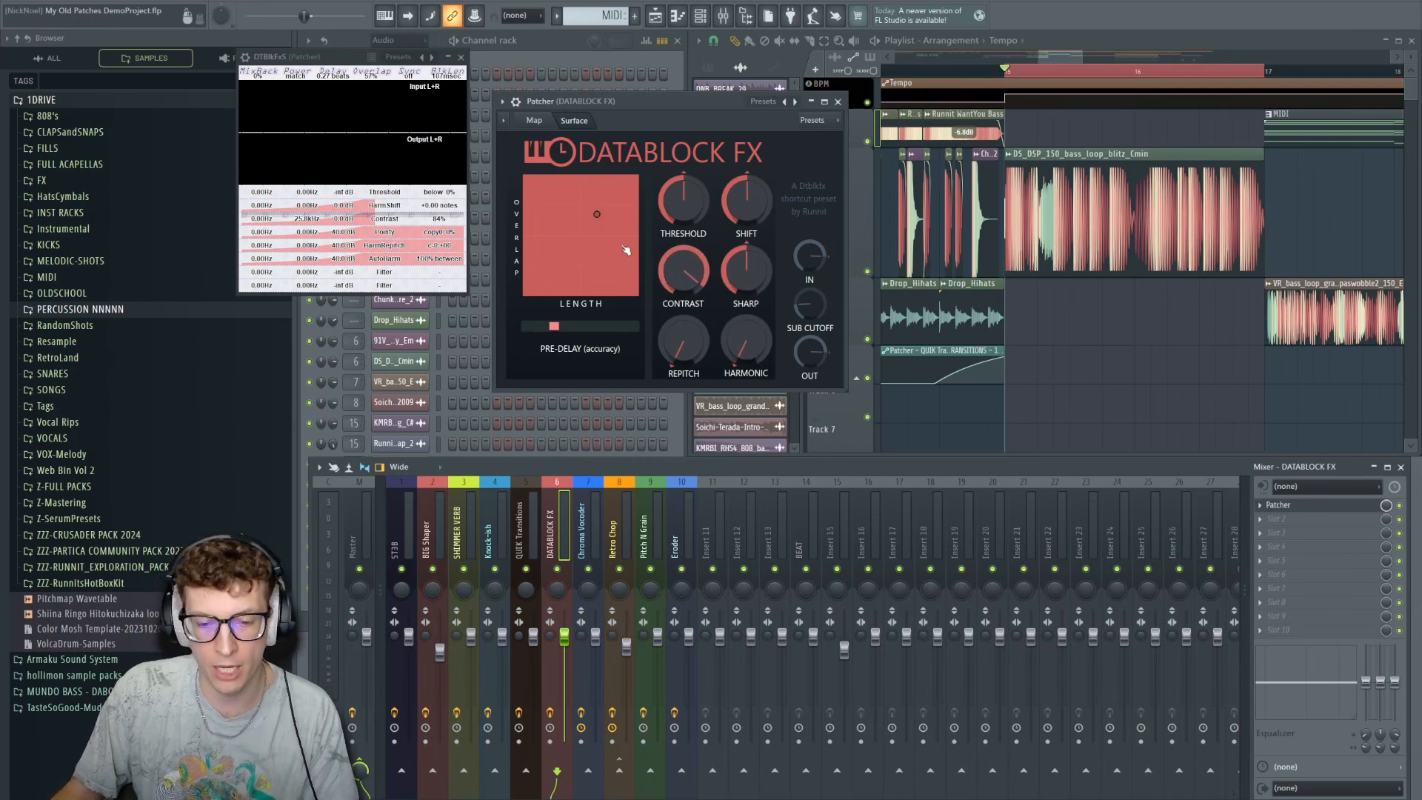
Audition the loop with Harmonic raised to maximum, and bring Contrast back to 0%.
{"action": "key", "text": "space"}
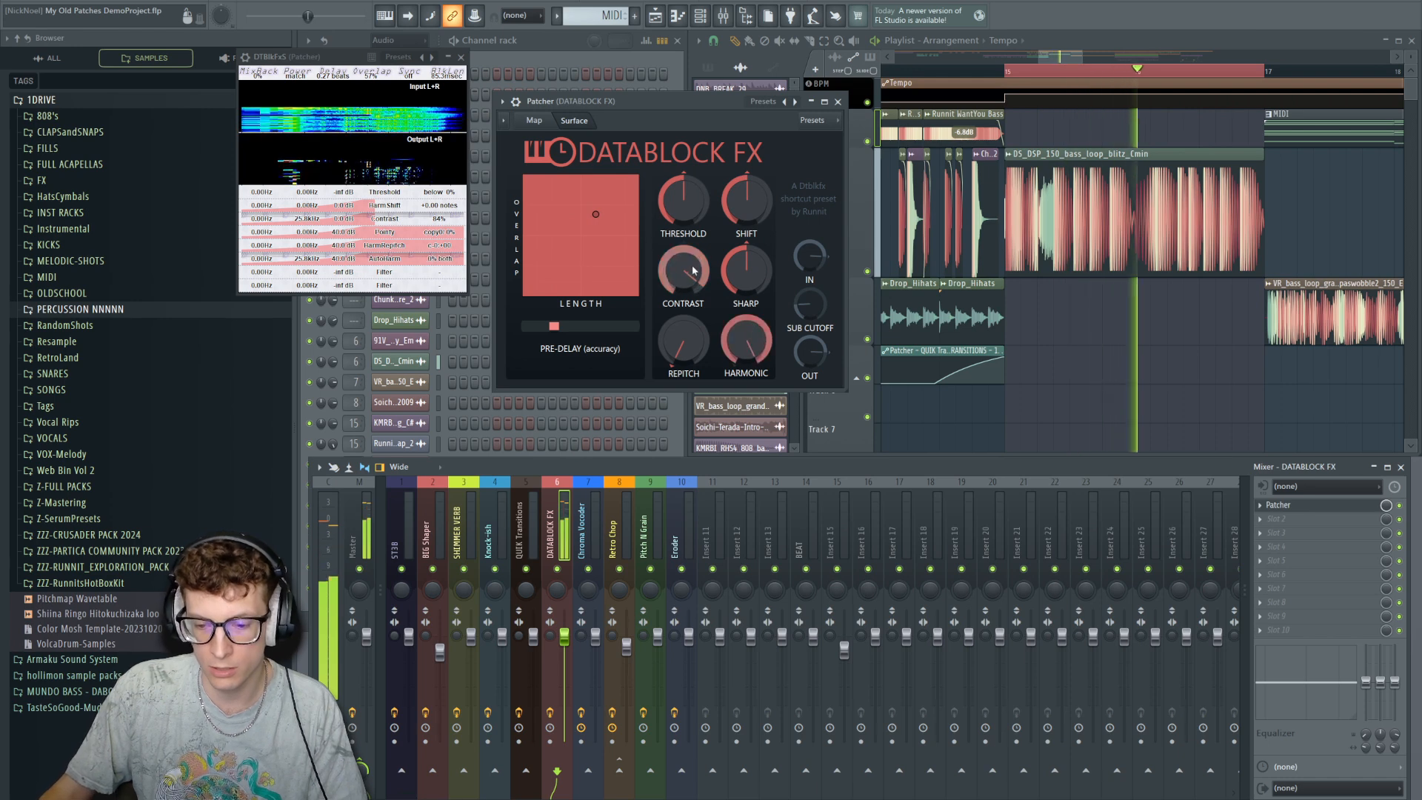
{"action": "key", "text": "space"}
{"action": "left_click_drag", "start_coordinate": [694, 271], "coordinate": [693, 328]}
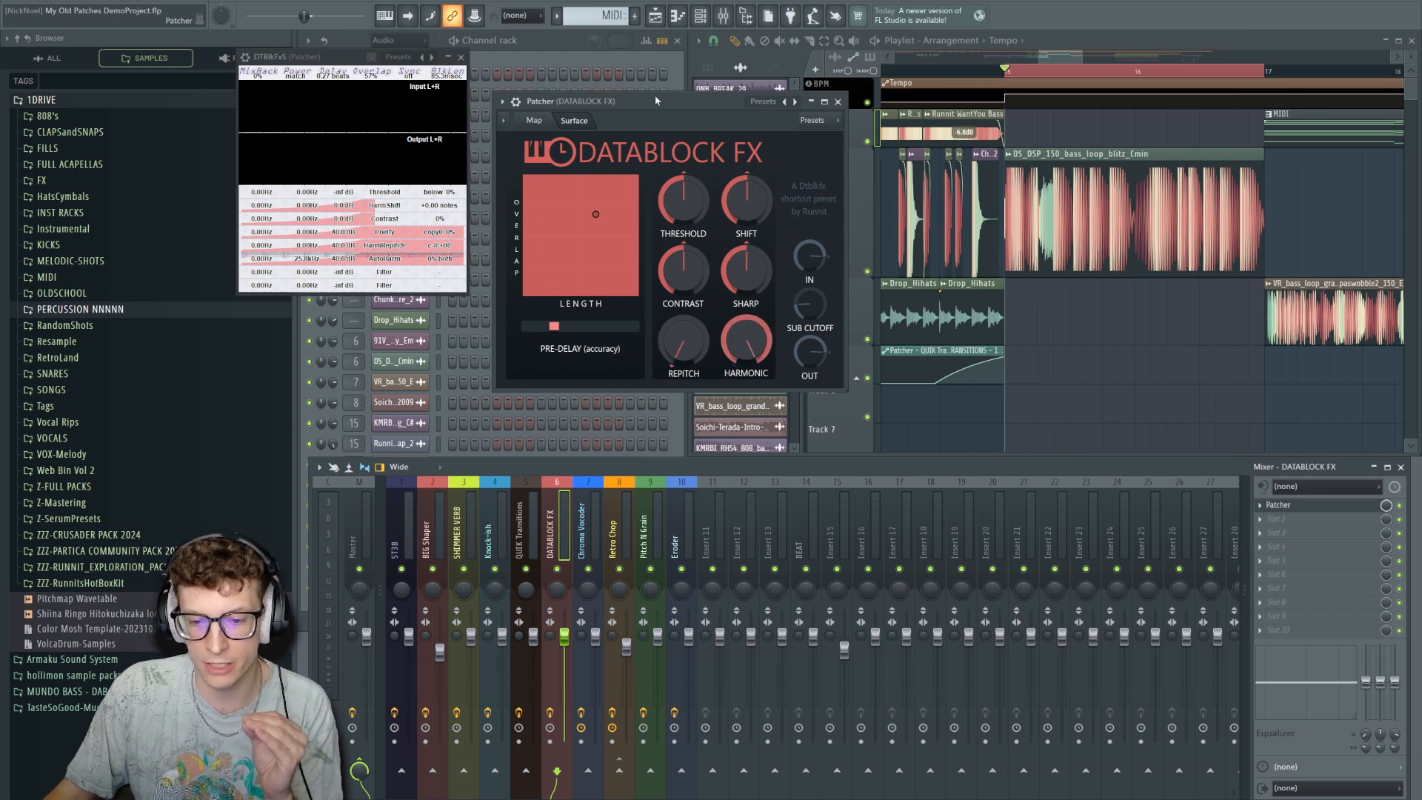
{"action": "left_click_drag", "start_coordinate": [655, 96], "coordinate": [657, 95]}
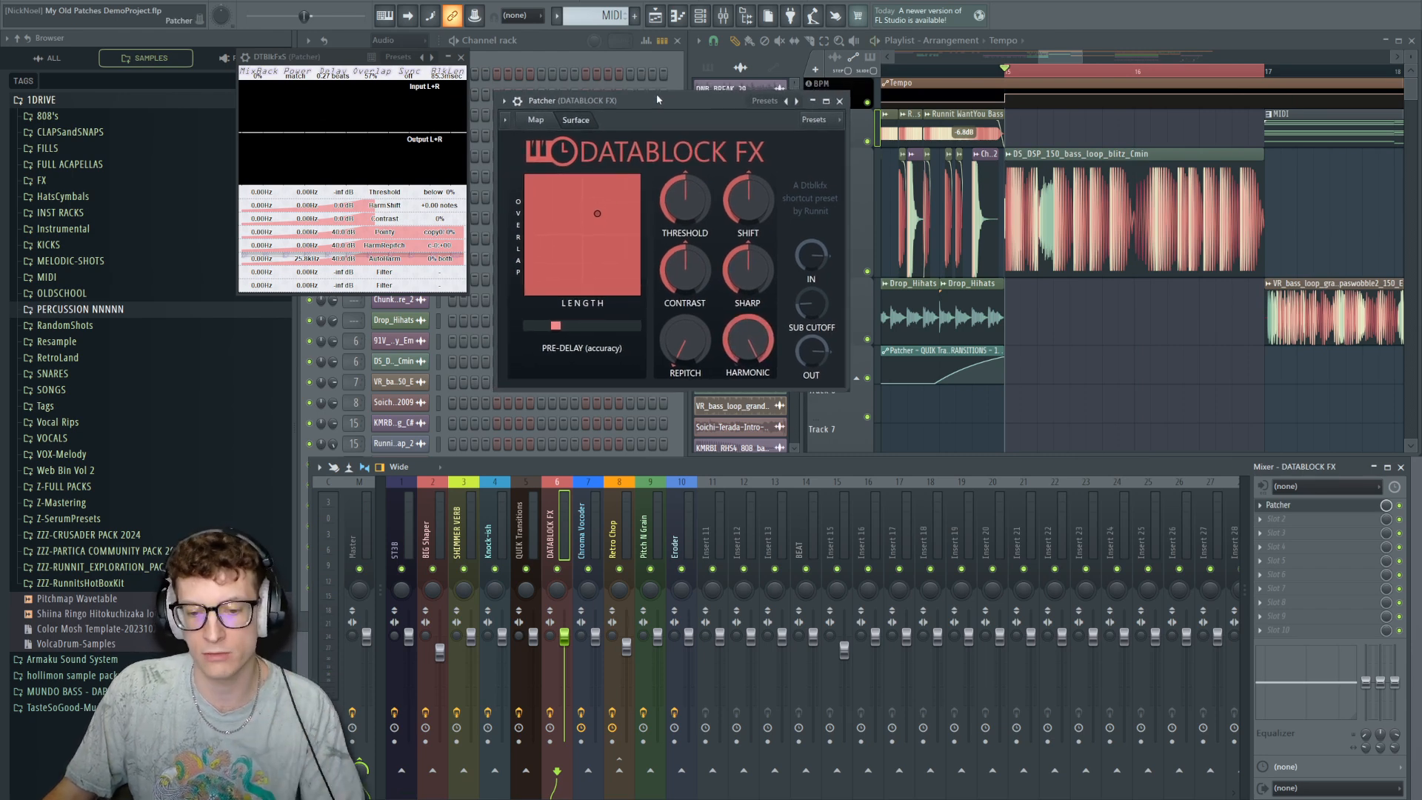
Sweep the Length and Overlap pad during playback, ending on high Length and low Overlap, and return Harmonic to minimum.
{"action": "key", "text": "space"}
{"action": "left_click", "coordinate": [535, 238]}
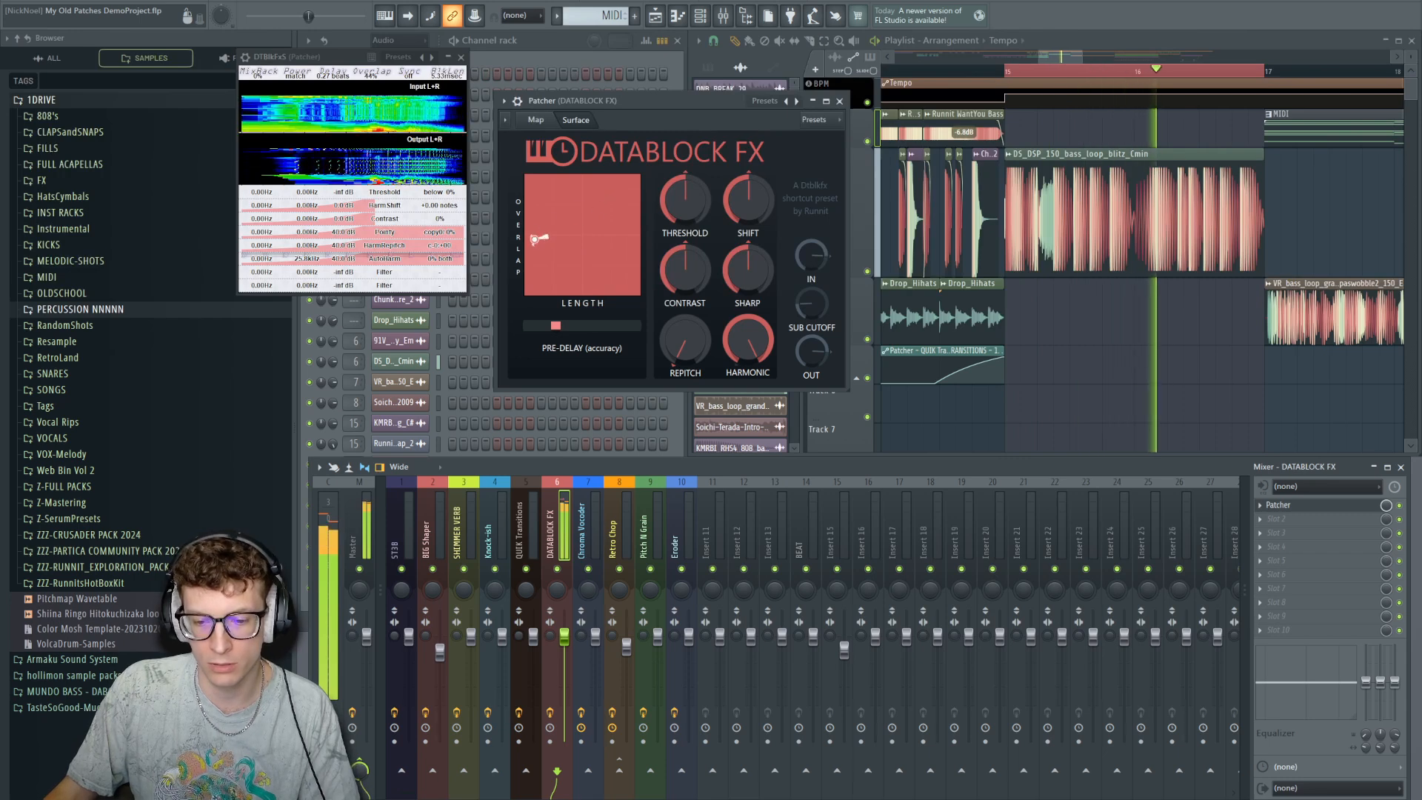
{"action": "left_click_drag", "start_coordinate": [535, 239], "coordinate": [612, 207]}
{"action": "mouse_move", "coordinate": [748, 340]}
{"action": "left_mouse_down"}
{"action": "mouse_move", "coordinate": [748, 430]}
{"action": "mouse_move", "coordinate": [748, 330]}
{"action": "left_mouse_up"}
{"action": "left_click_drag", "start_coordinate": [612, 207], "coordinate": [625, 276]}
{"action": "left_click_drag", "start_coordinate": [754, 344], "coordinate": [754, 396]}
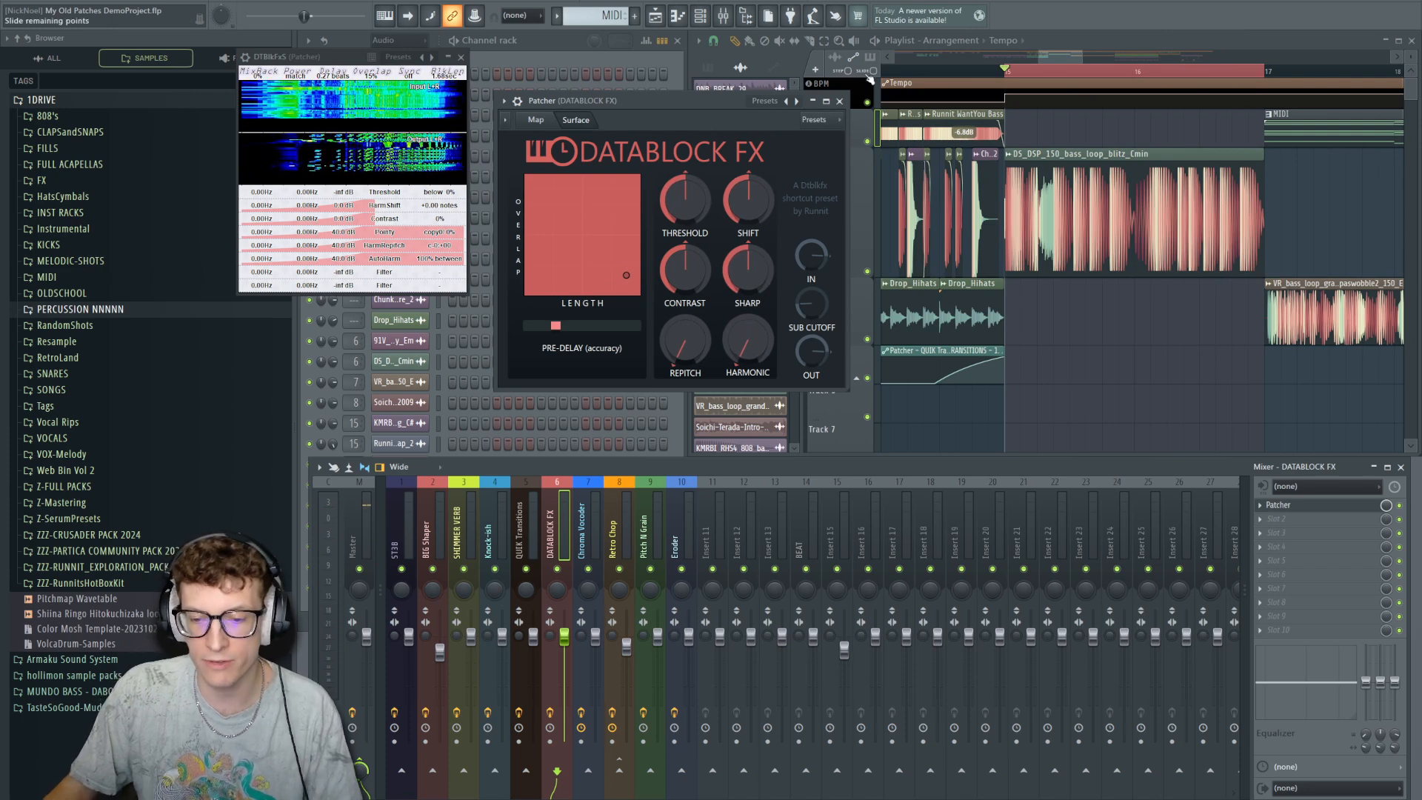
Close the DATABLOCK FX and DtBlkFx windows and set the playlist loop region to bars 17 to 20, covering the VR_bass_loop_grandpaswobble2_150_E clip.
{"action": "left_click", "coordinate": [839, 101]}
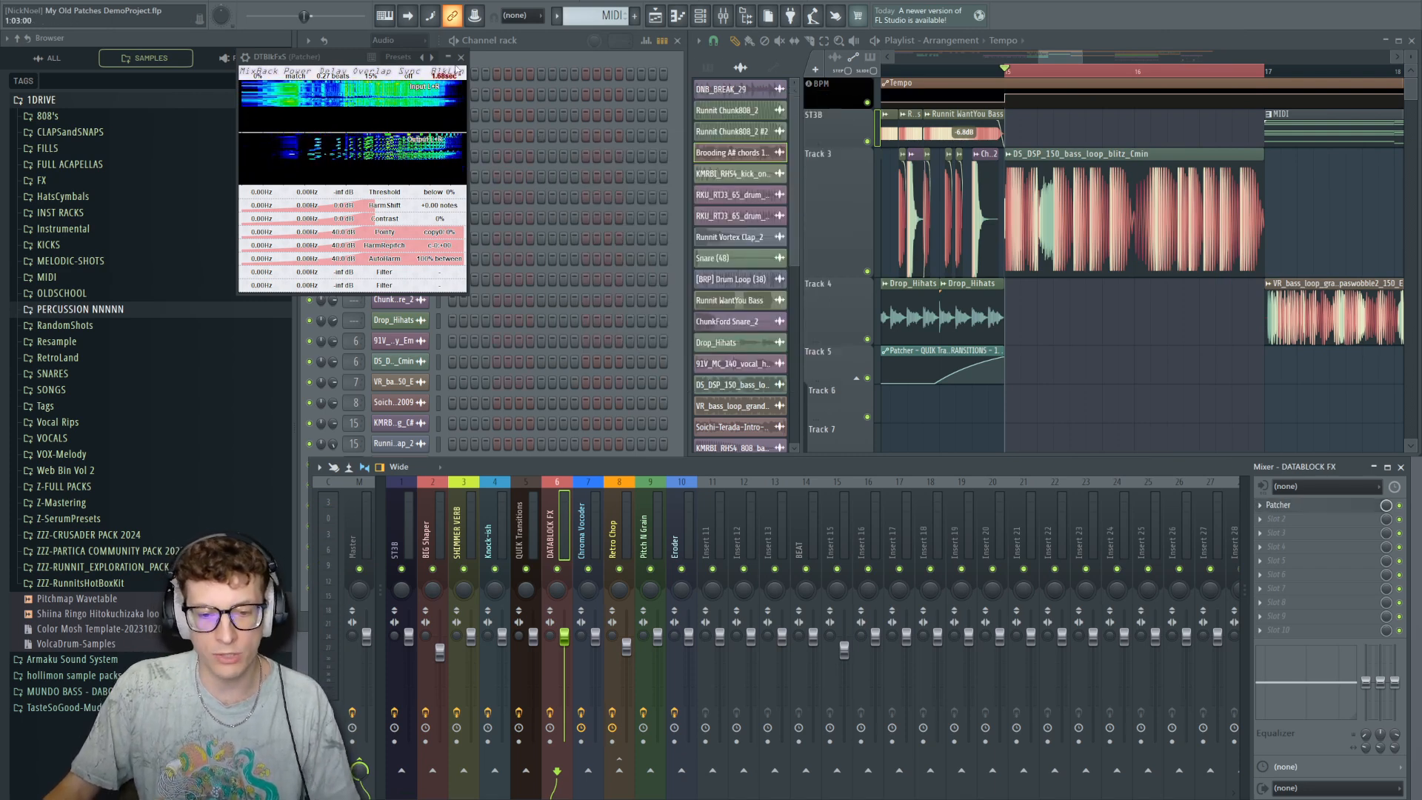
{"action": "left_click", "coordinate": [461, 57]}
{"action": "scroll", "coordinate": [1229, 146], "scroll_direction": "down", "scroll_amount": 4}
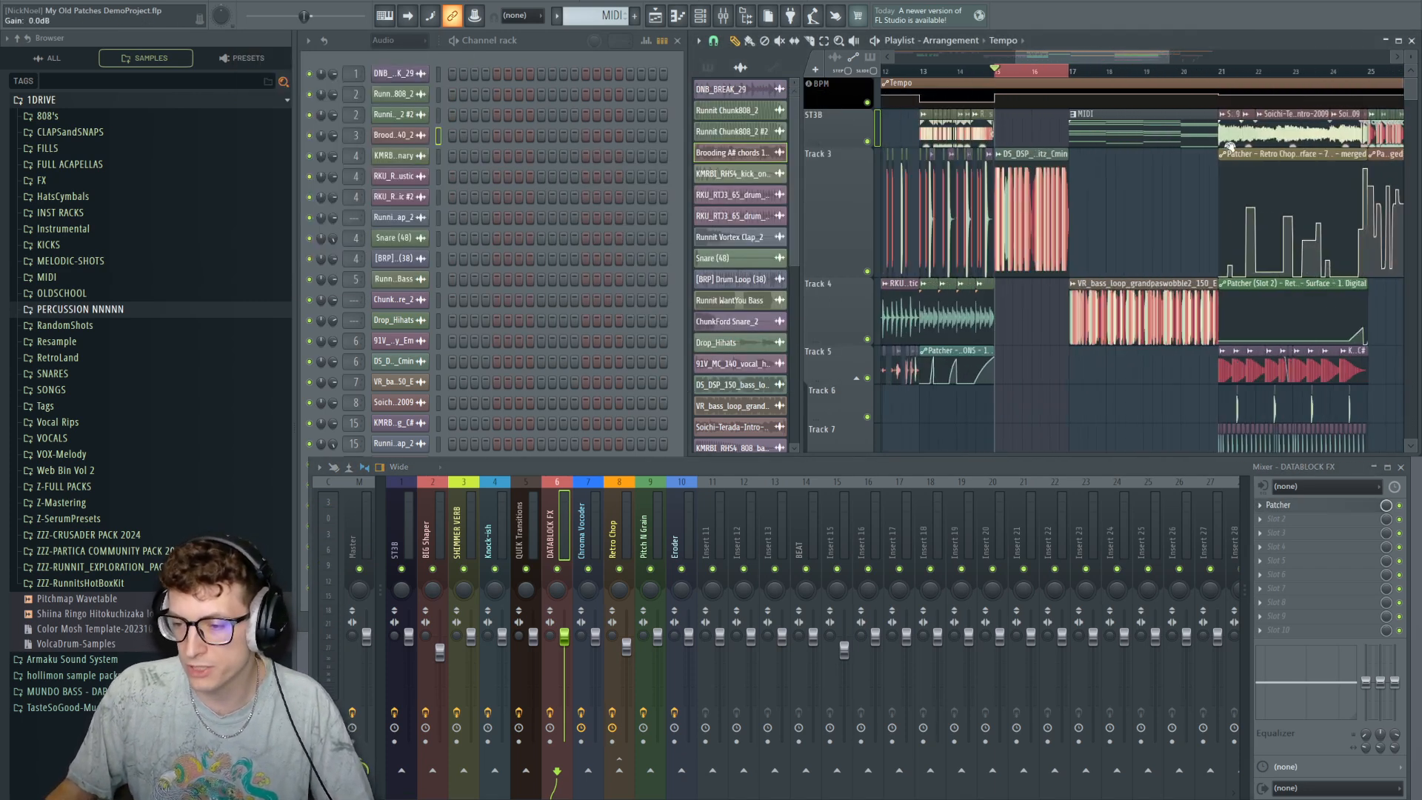
{"action": "scroll", "coordinate": [1229, 144], "scroll_direction": "up", "scroll_amount": 2}
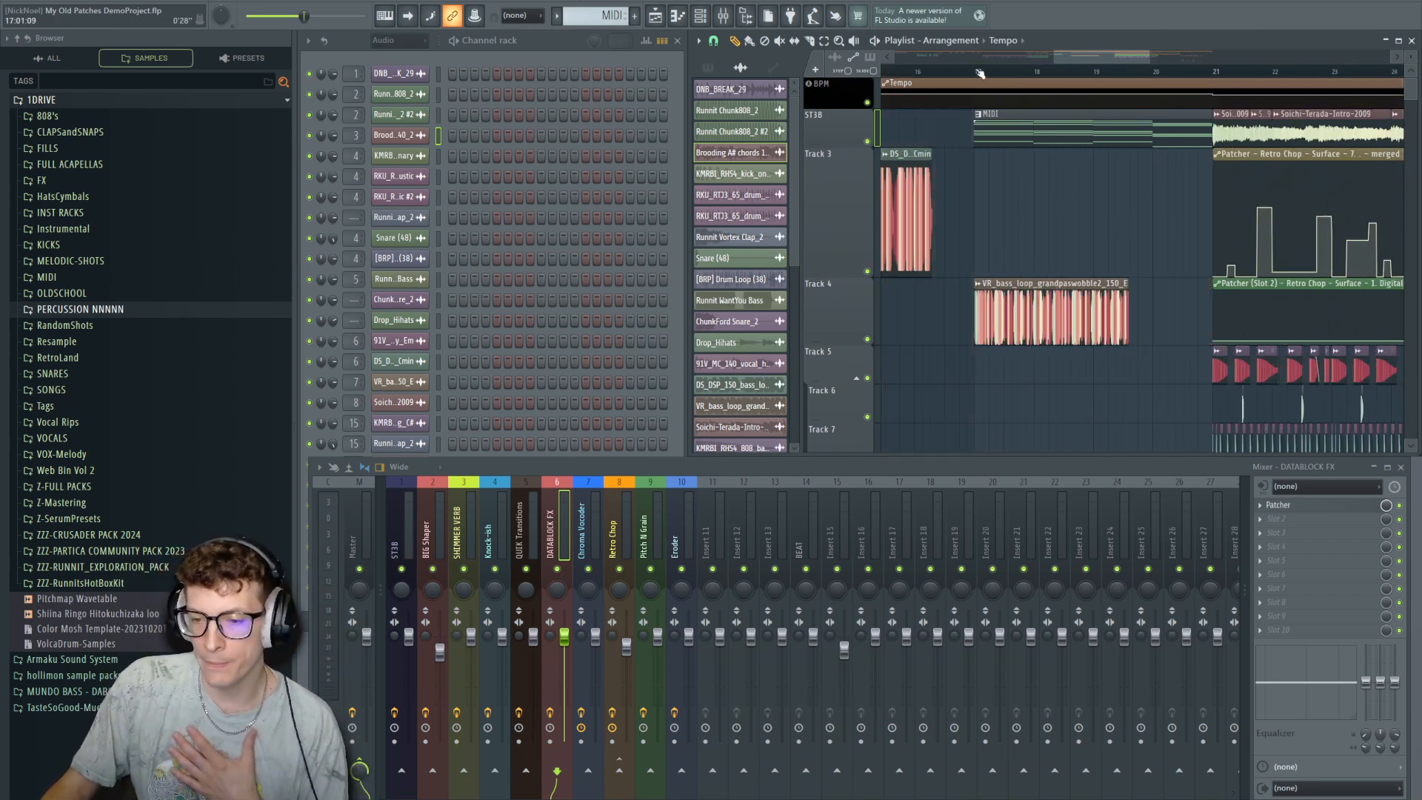
{"action": "left_click_drag", "start_coordinate": [974, 83], "coordinate": [1208, 76]}
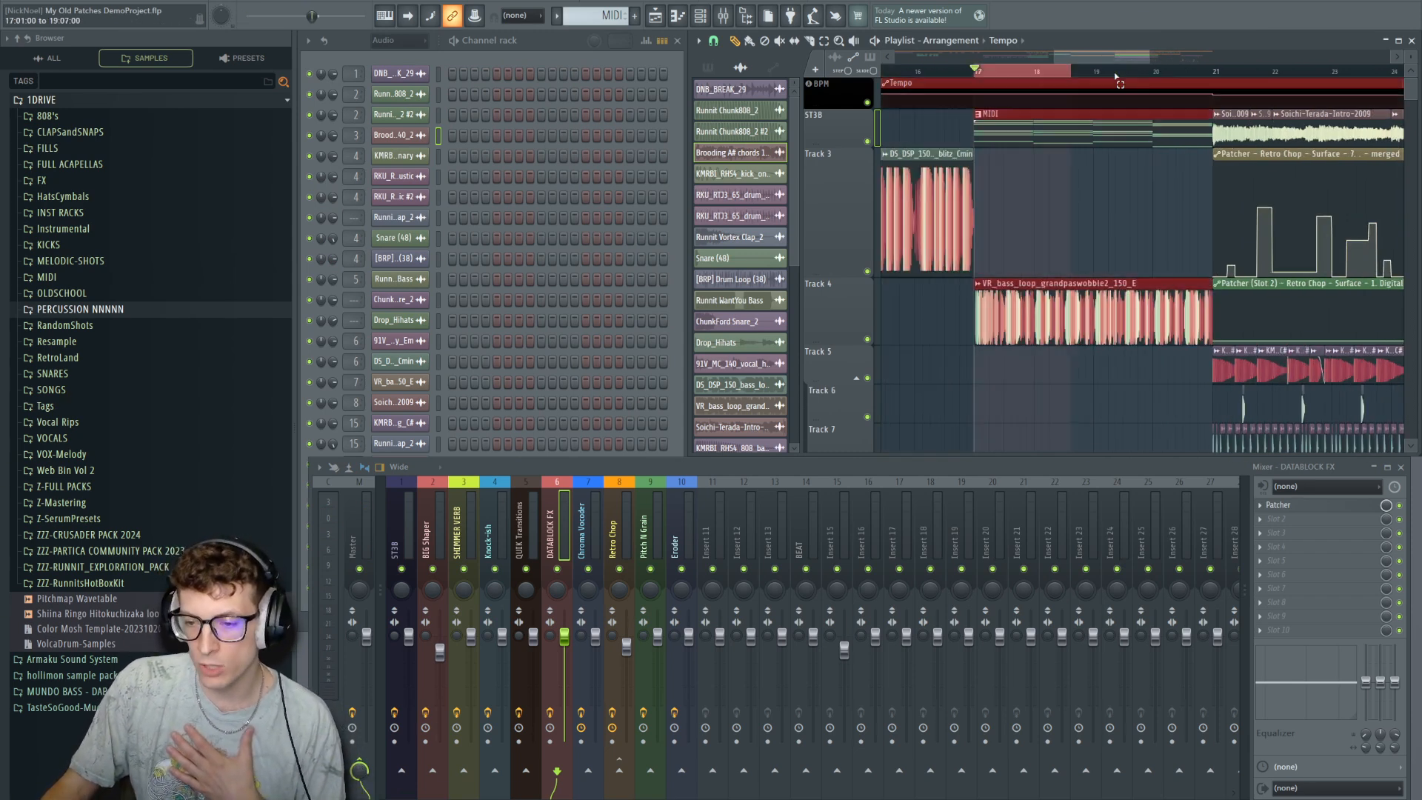
{"action": "right_click", "coordinate": [1145, 180]}
Open the Patcher on the Chroma Vocoder mixer track and move its window above the mixer.
{"action": "left_click", "coordinate": [591, 539]}
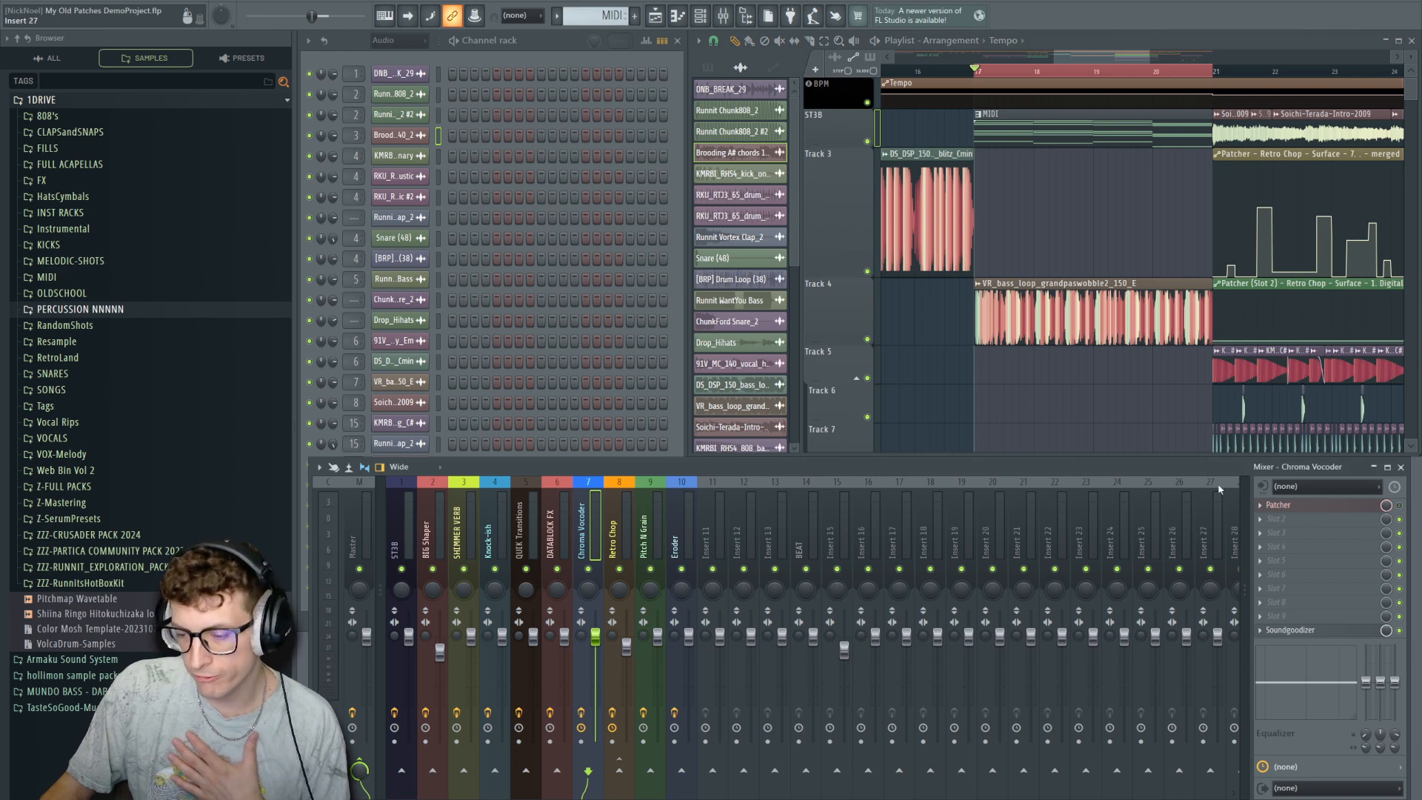
{"action": "left_click", "coordinate": [1326, 506]}
{"action": "left_click_drag", "start_coordinate": [854, 134], "coordinate": [749, 114]}
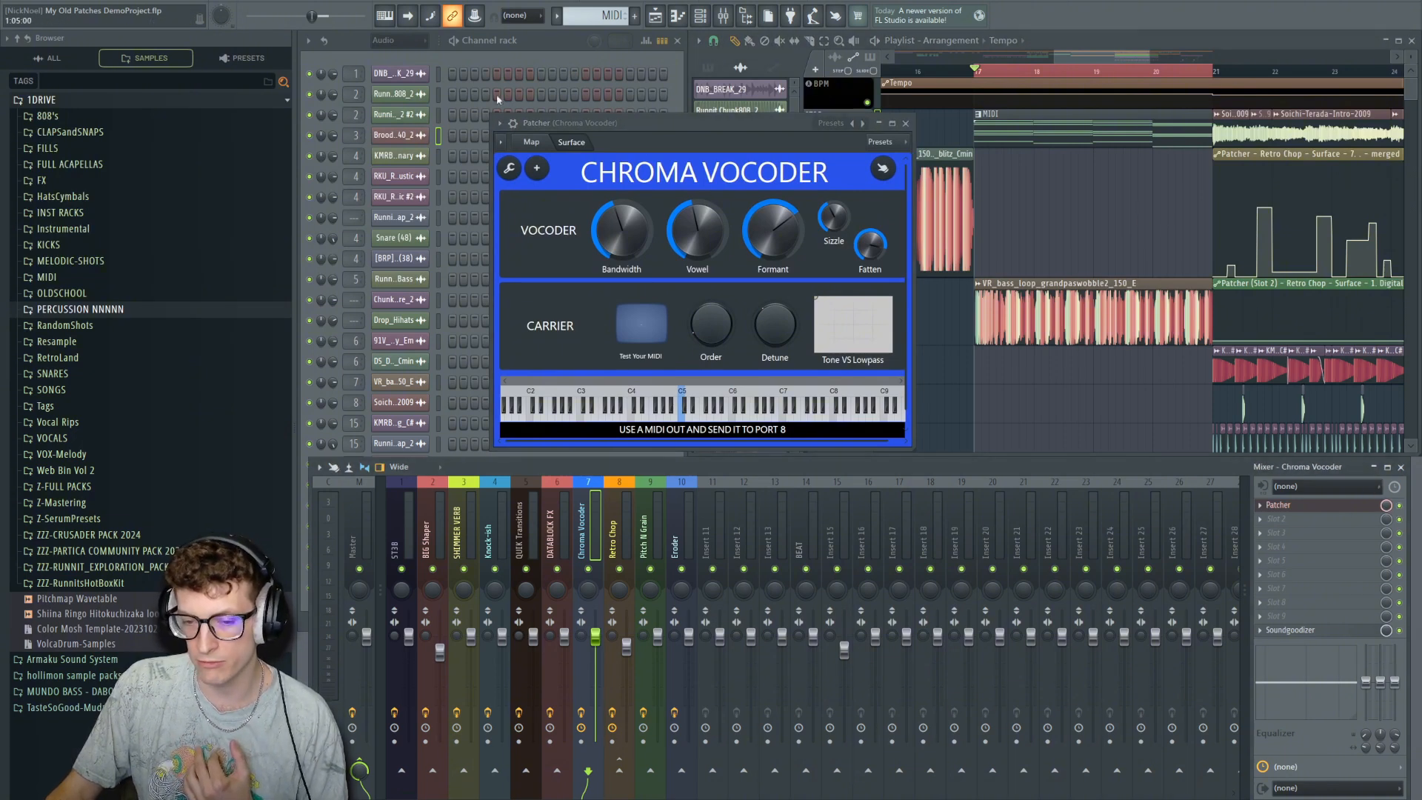
Inspect the Chroma Vocoder's routing map and the nested Patcher inside it, and close the nested Patcher.
{"action": "left_click", "coordinate": [531, 142]}
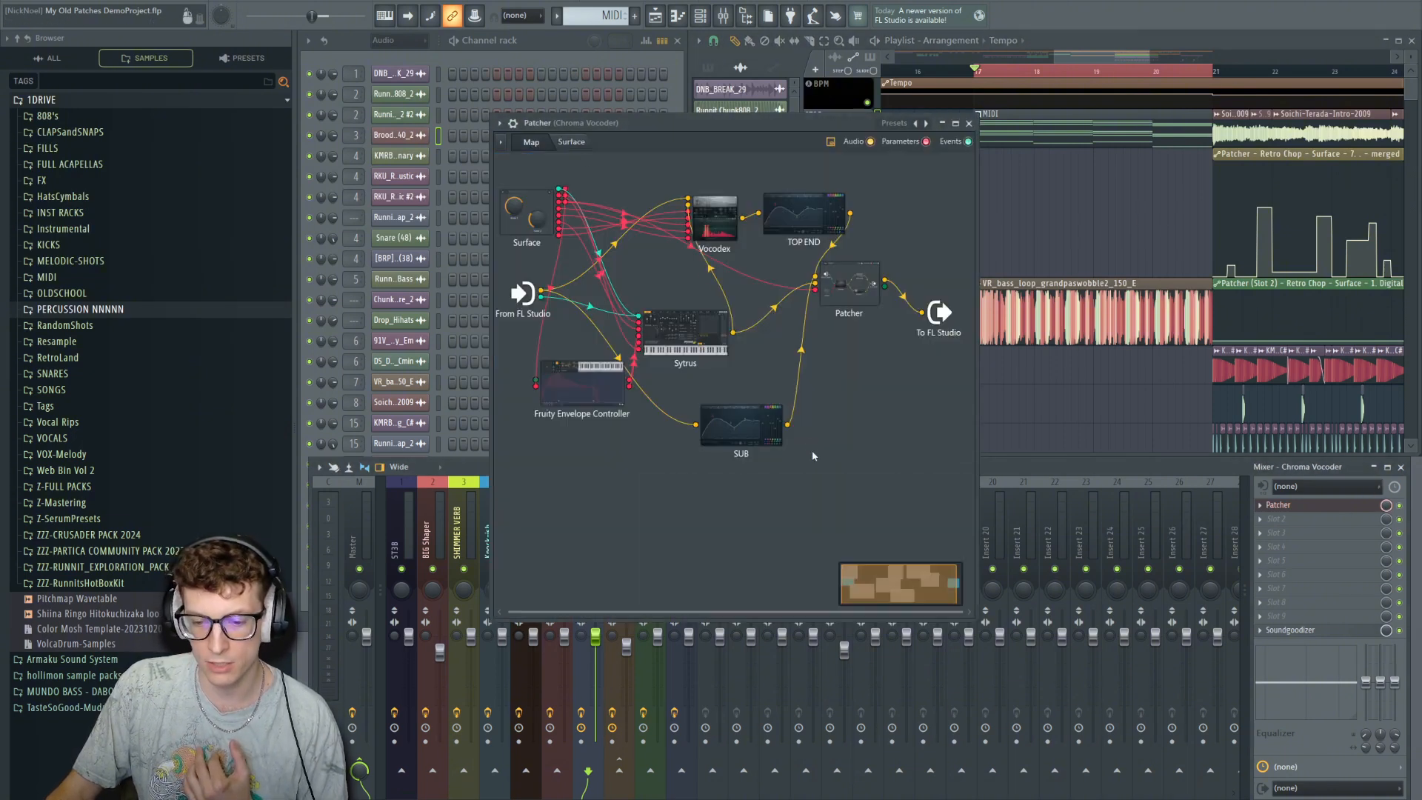
{"action": "left_click", "coordinate": [850, 289]}
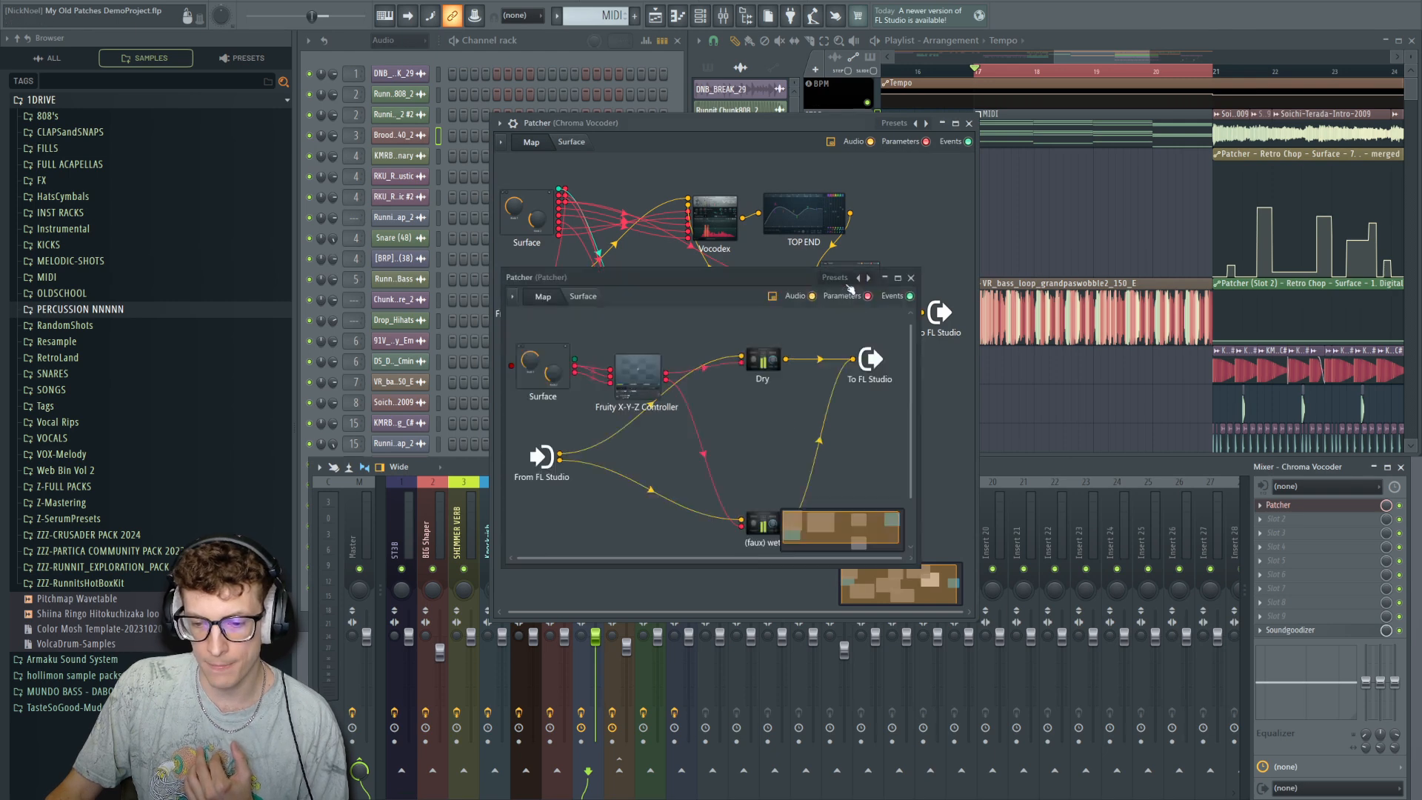
{"action": "left_click", "coordinate": [911, 278]}
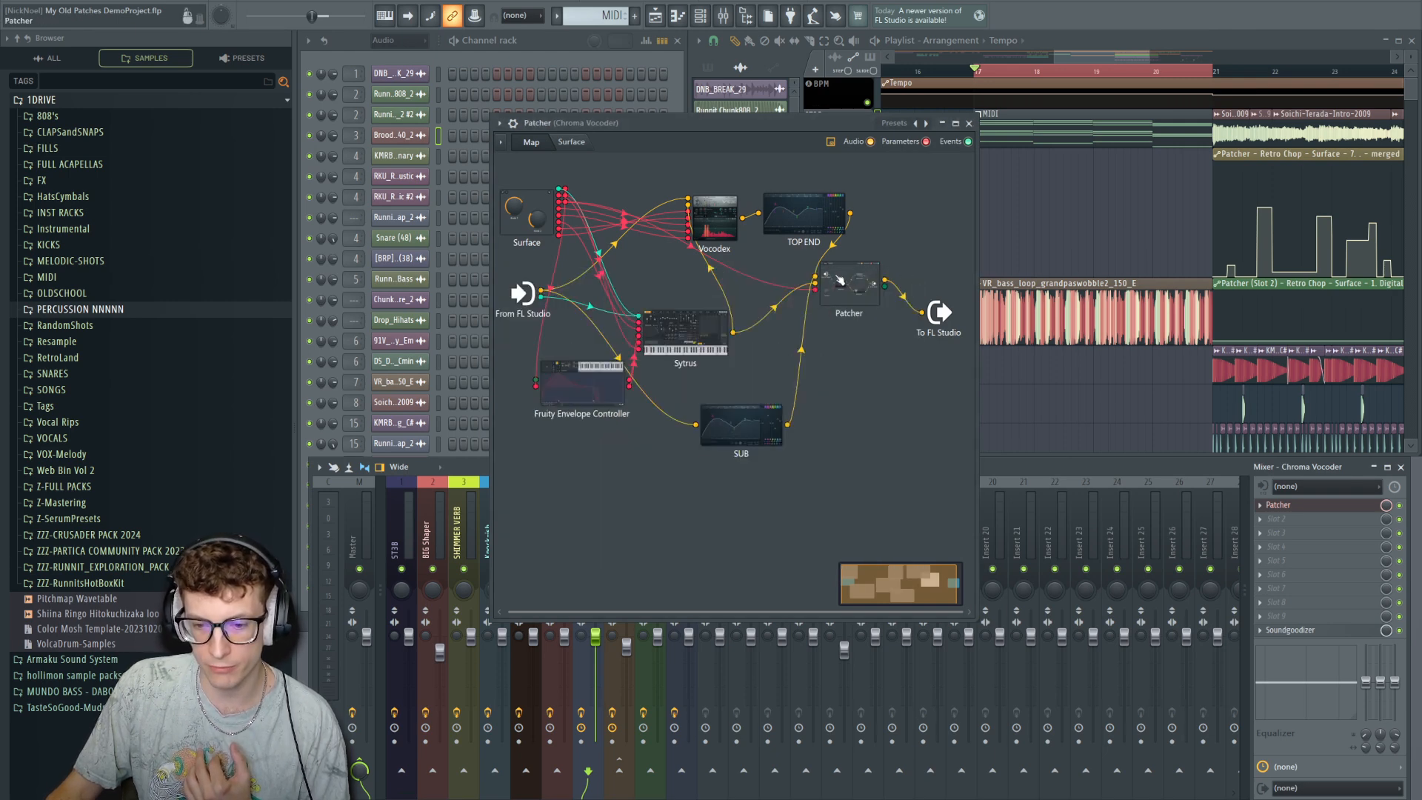
Open Vocodex from the map, return the Chroma Vocoder to its Surface view, and place the two windows one above the other.
{"action": "left_click", "coordinate": [719, 224]}
{"action": "left_click_drag", "start_coordinate": [841, 244], "coordinate": [665, 307]}
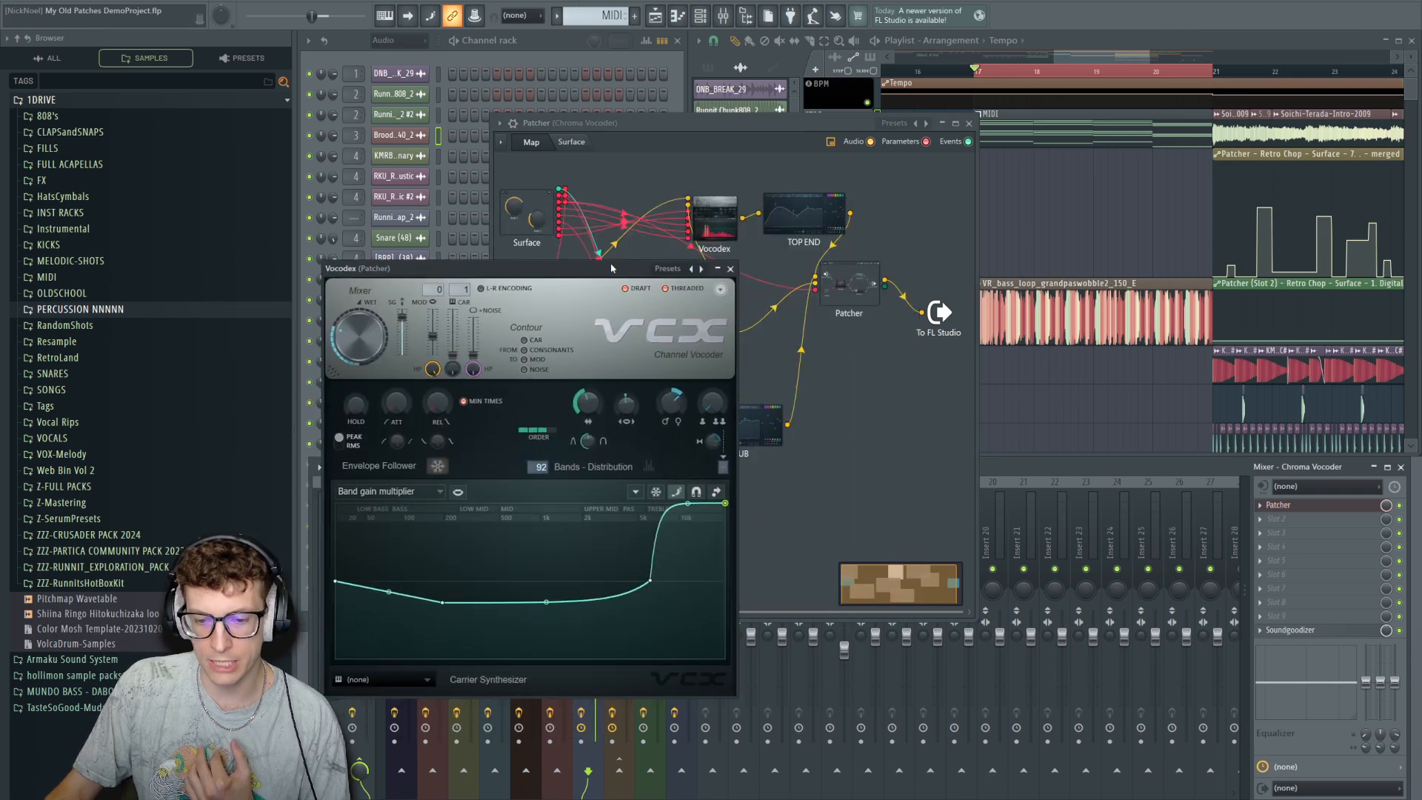
{"action": "left_click_drag", "start_coordinate": [612, 268], "coordinate": [712, 324]}
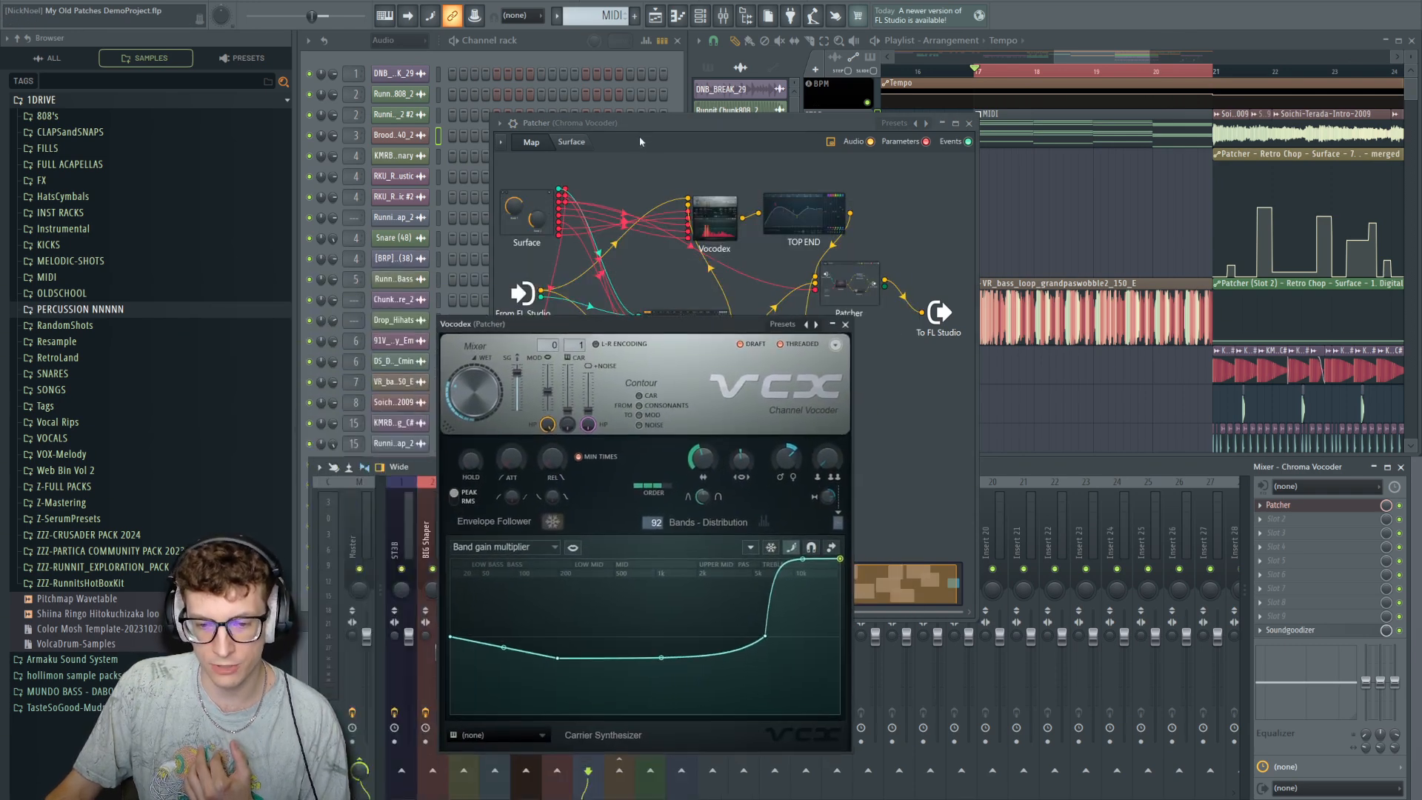
{"action": "left_click", "coordinate": [571, 142]}
{"action": "left_click_drag", "start_coordinate": [712, 122], "coordinate": [659, 37]}
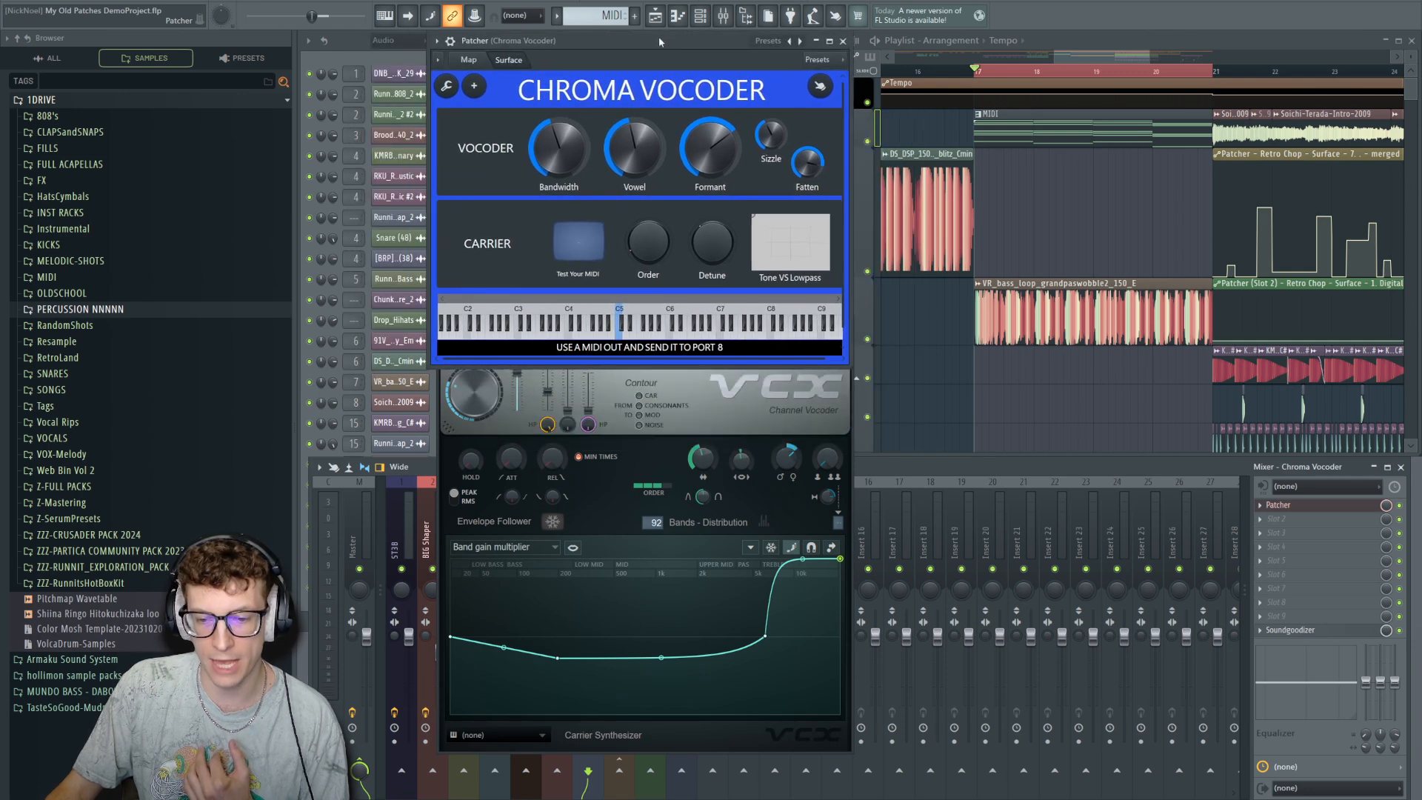
Bring Vocodex to the front, play the loop briefly to watch its bands, and uncover the Chroma Vocoder controls.
{"action": "left_click", "coordinate": [713, 395]}
{"action": "key", "text": "space"}
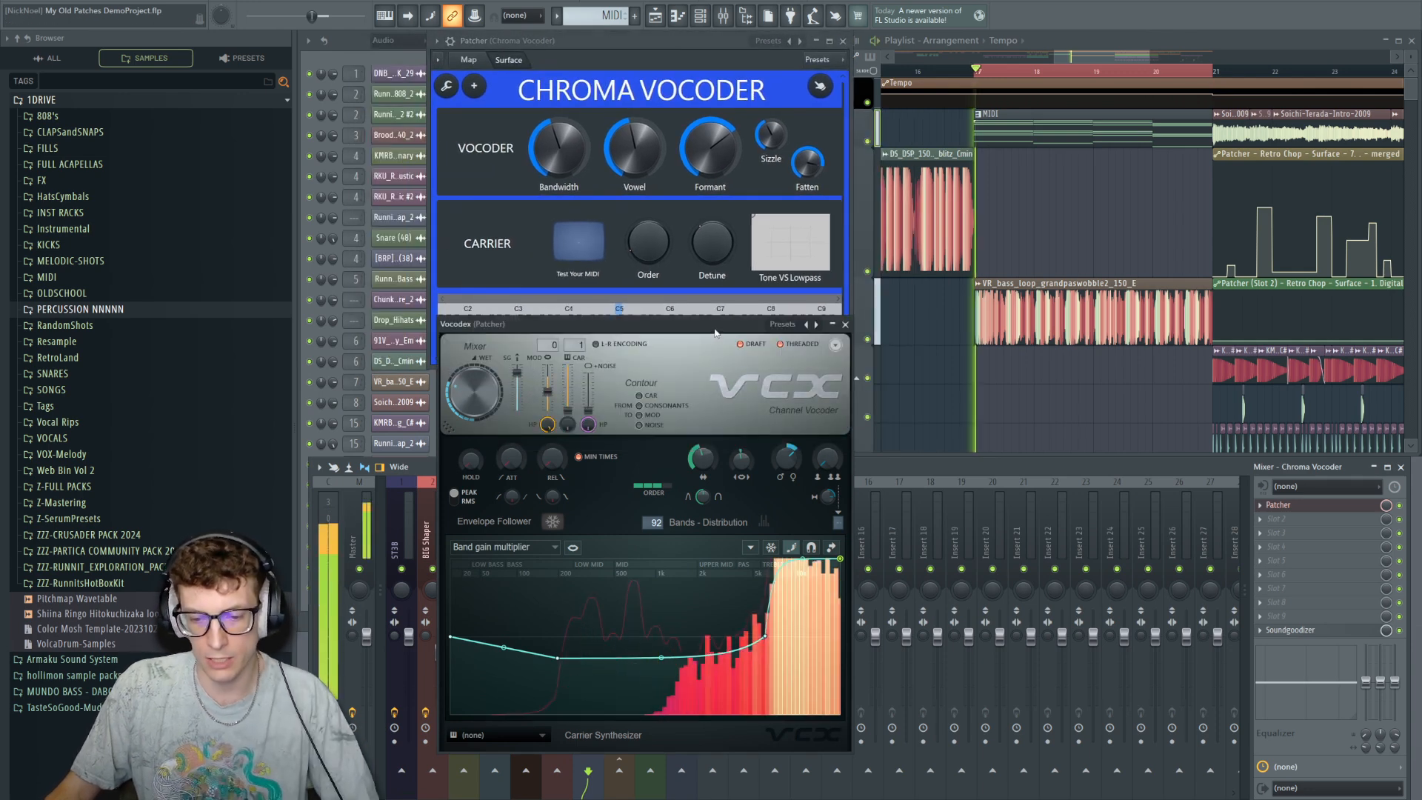
{"action": "key", "text": "space"}
{"action": "left_click_drag", "start_coordinate": [711, 326], "coordinate": [774, 349]}
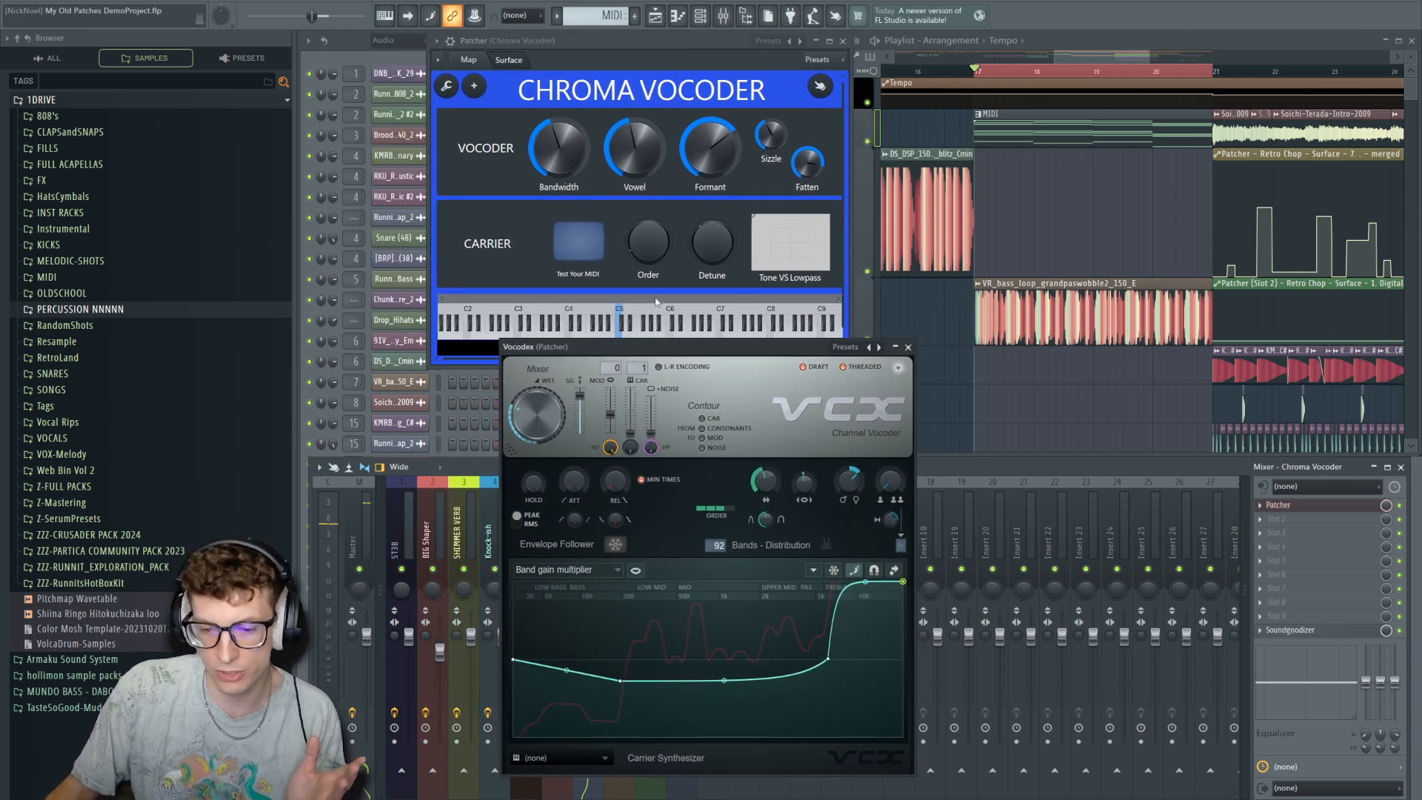
Bring the Chroma Vocoder to the front and audition the grandpaswobble2 bass loop, stopping playback at the end.
{"action": "left_click", "coordinate": [578, 246]}
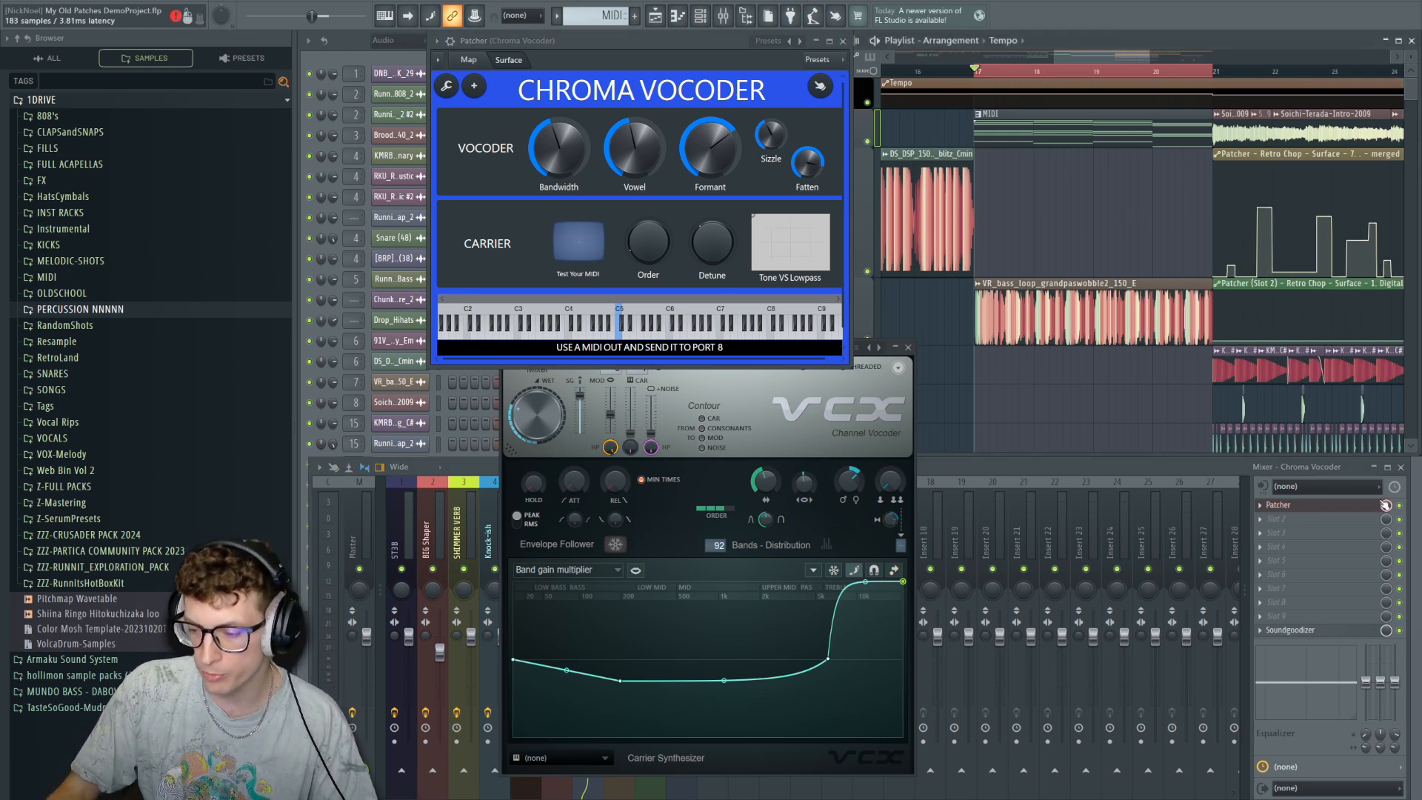
{"action": "key", "text": "space"}
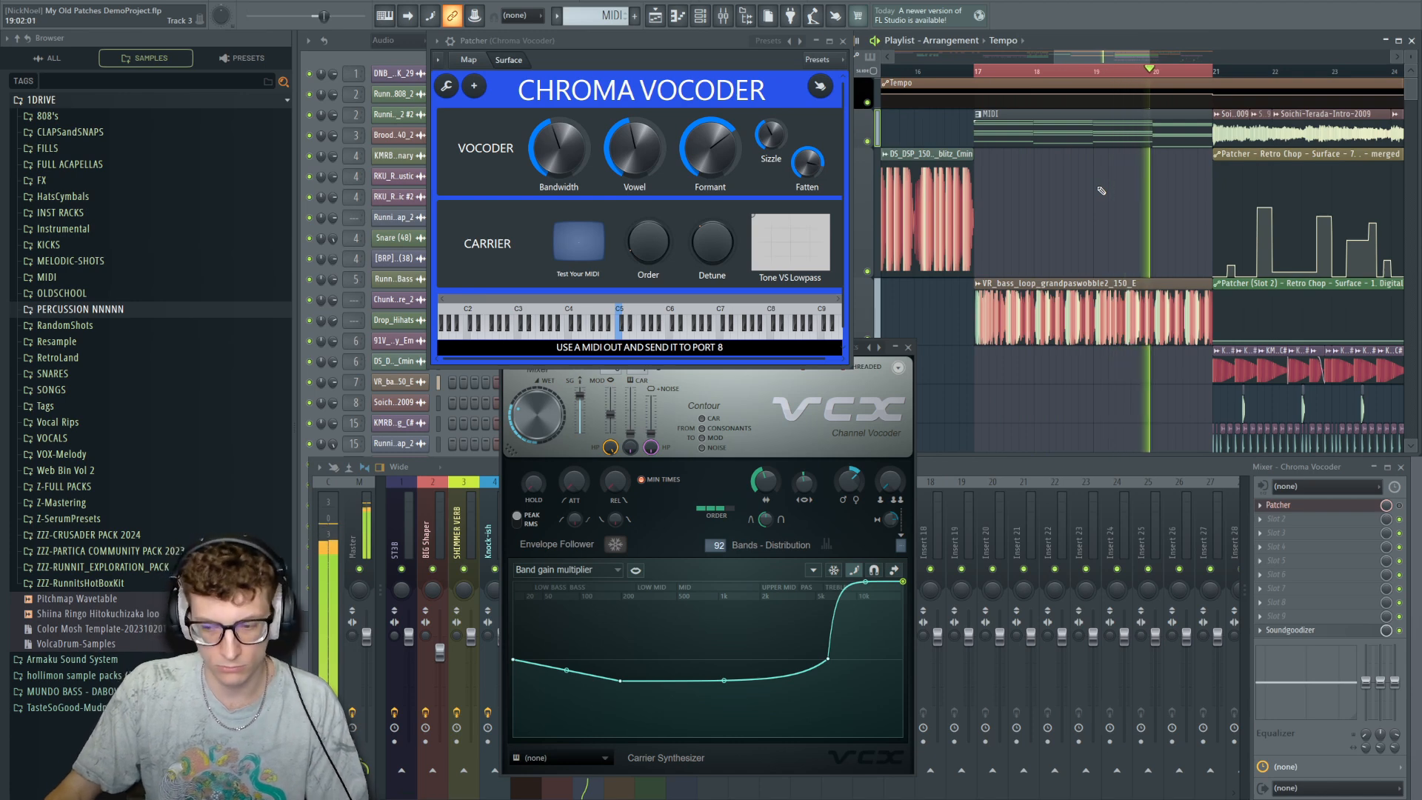
{"action": "key", "text": "space"}
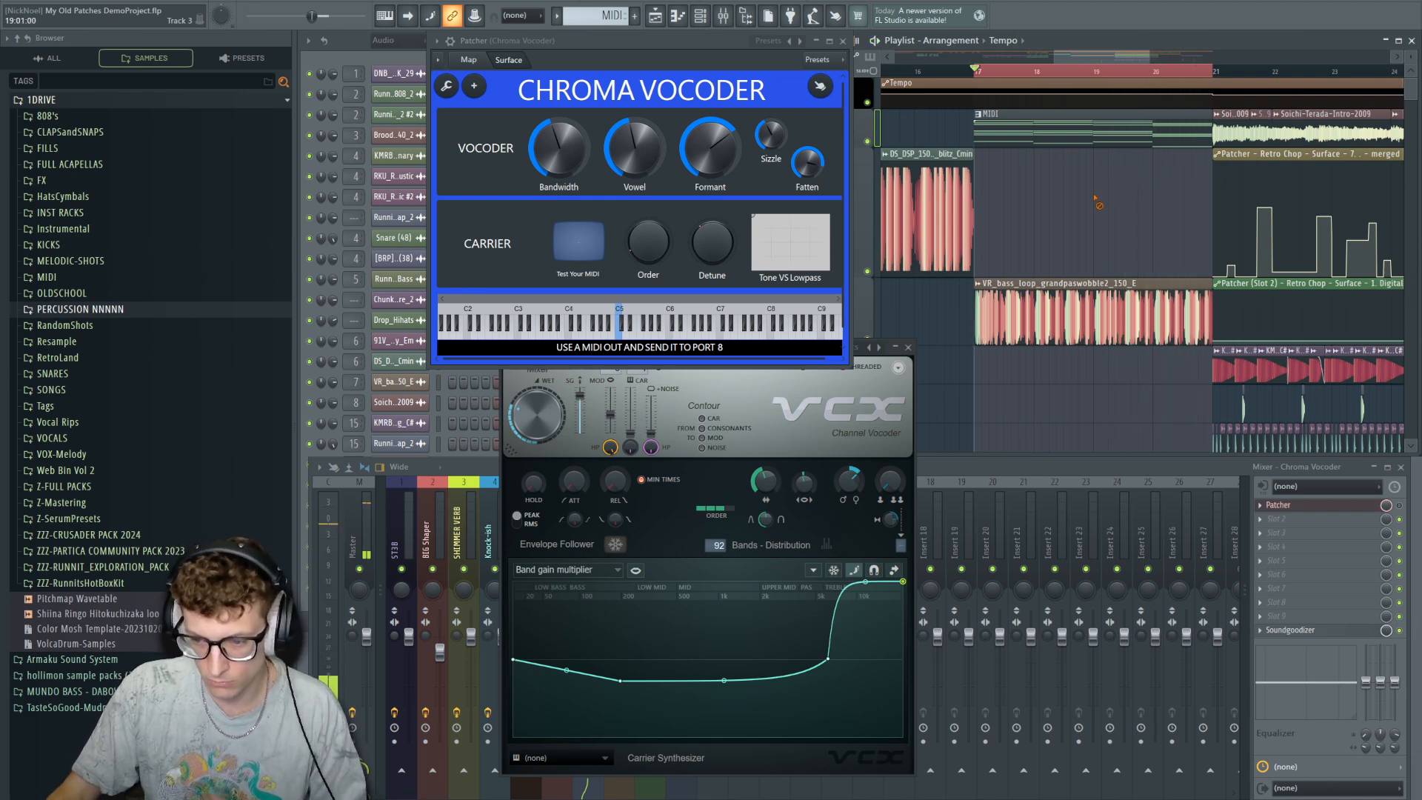
Close the Vocodex window and center the Chroma Vocoder window between the channel rack and the playlist.
{"action": "left_click_drag", "start_coordinate": [682, 42], "coordinate": [745, 74]}
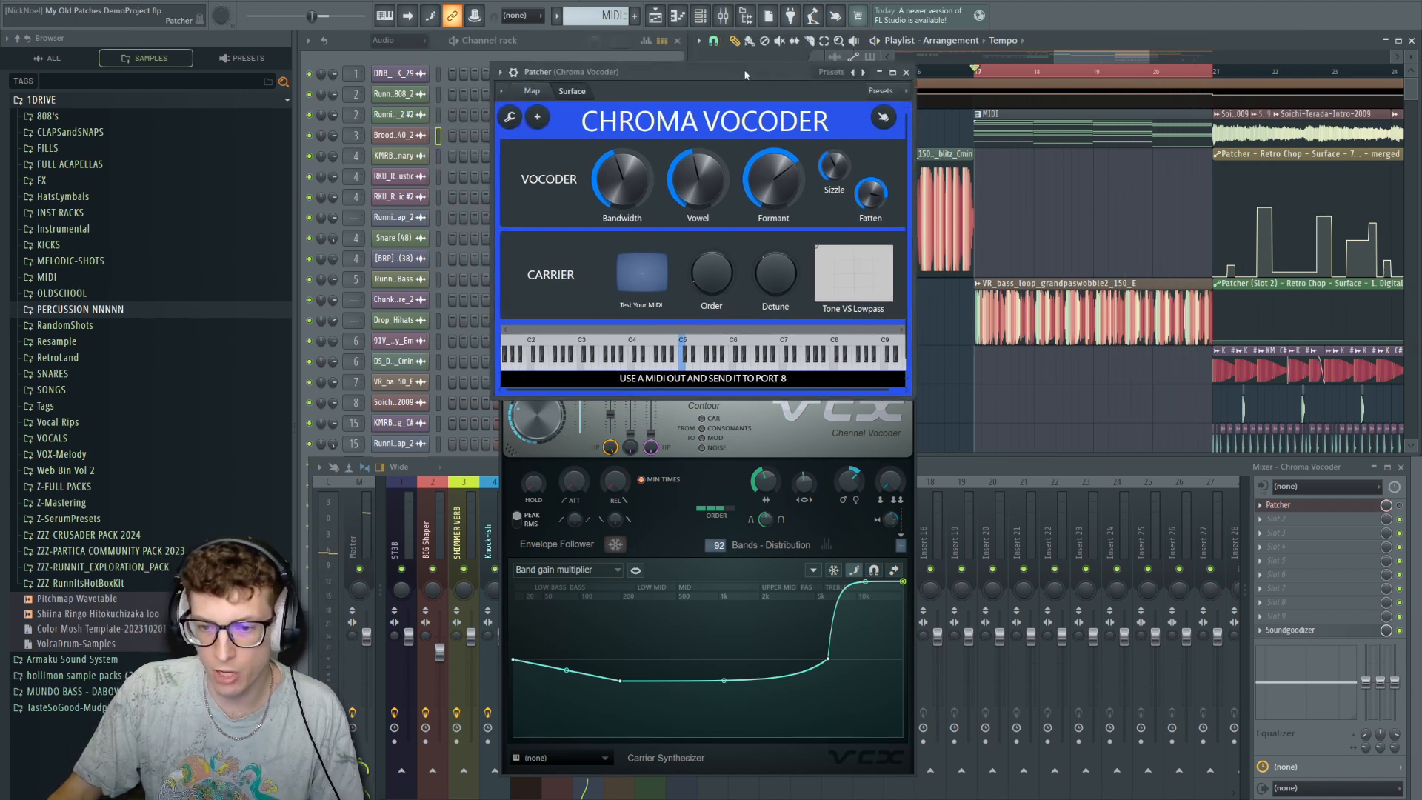
{"action": "left_click", "coordinate": [907, 72]}
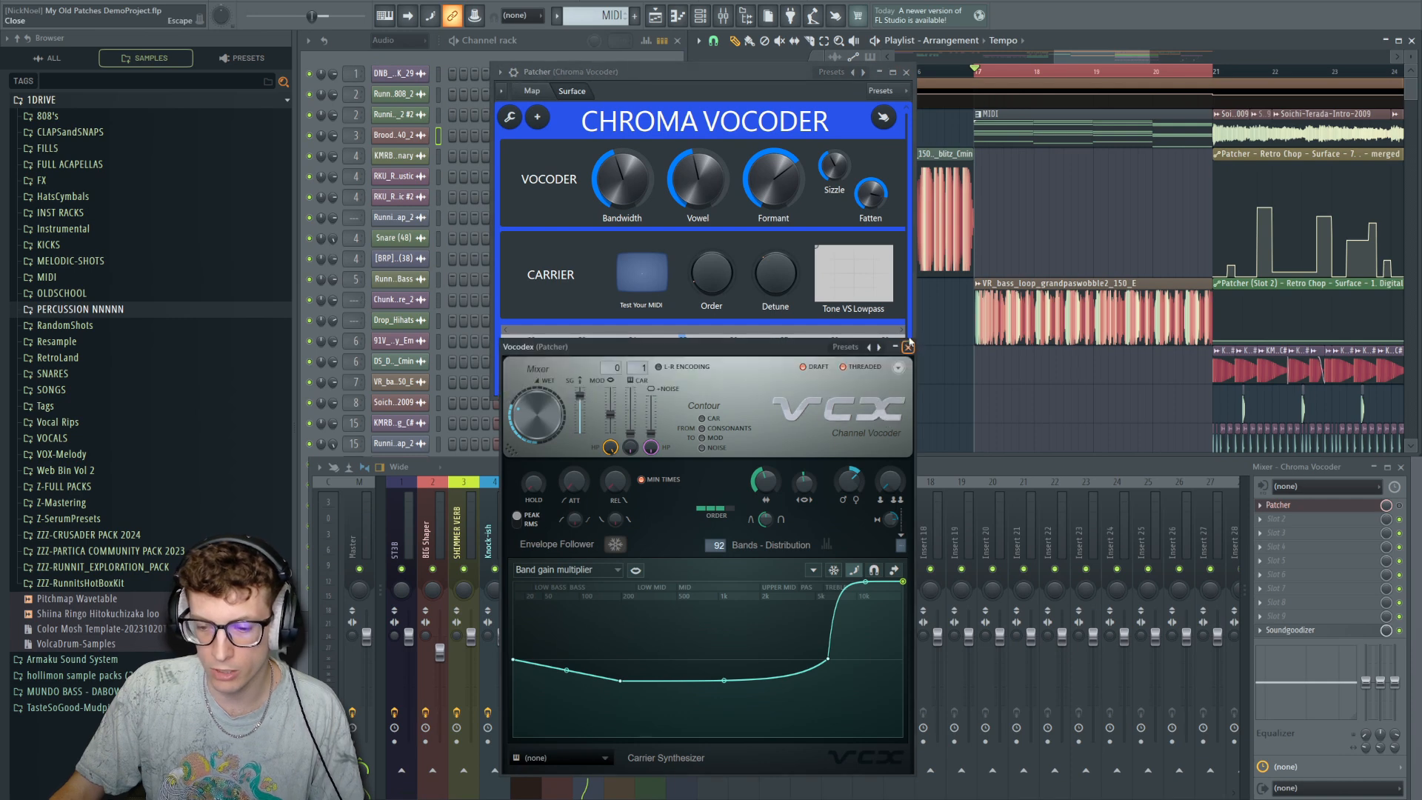
{"action": "left_click_drag", "start_coordinate": [771, 72], "coordinate": [793, 158]}
Open the MIDI pattern's piano roll from the playlist and check the output port in the MIDI Out channel's settings.
{"action": "left_click", "coordinate": [1031, 127]}
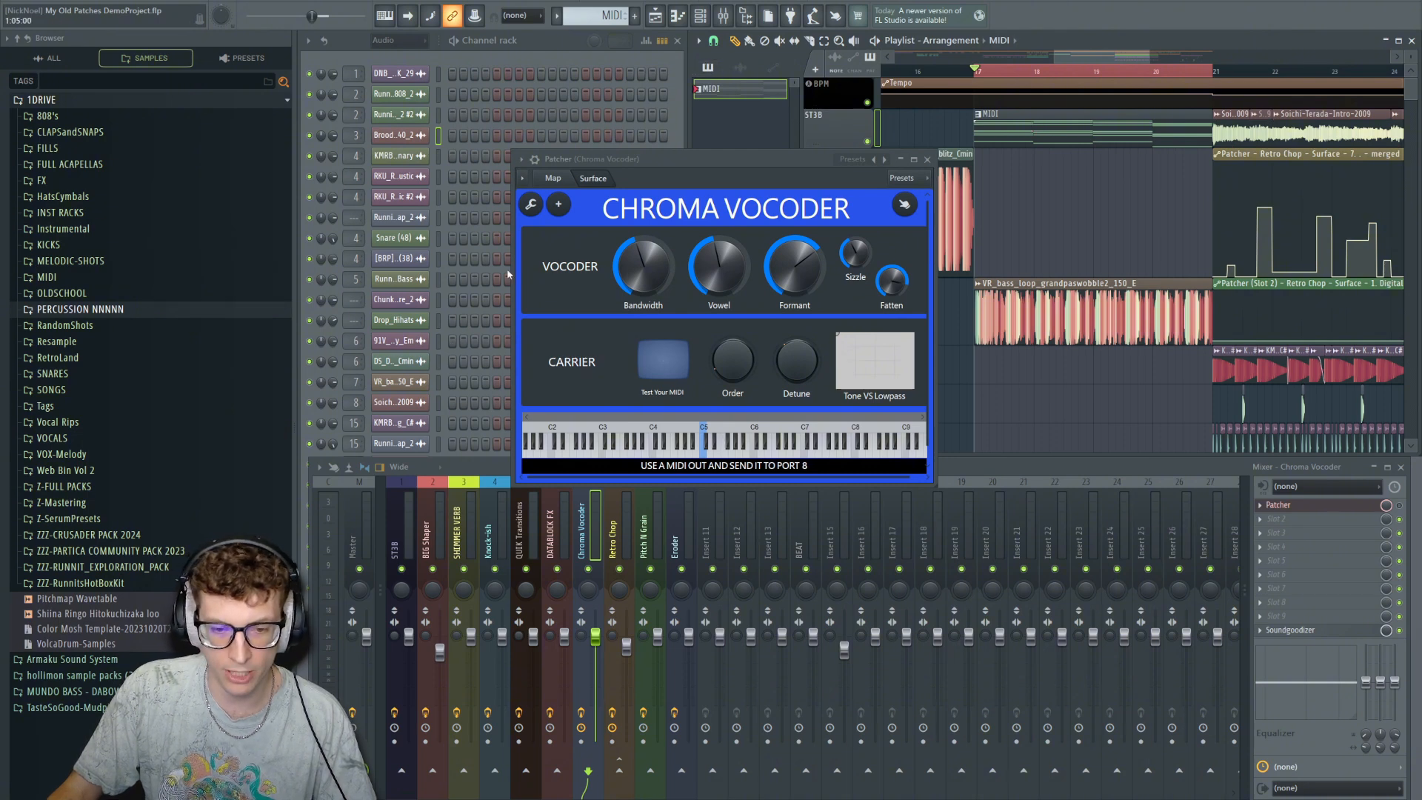
{"action": "double_click", "coordinate": [1066, 134]}
{"action": "left_click", "coordinate": [408, 95]}
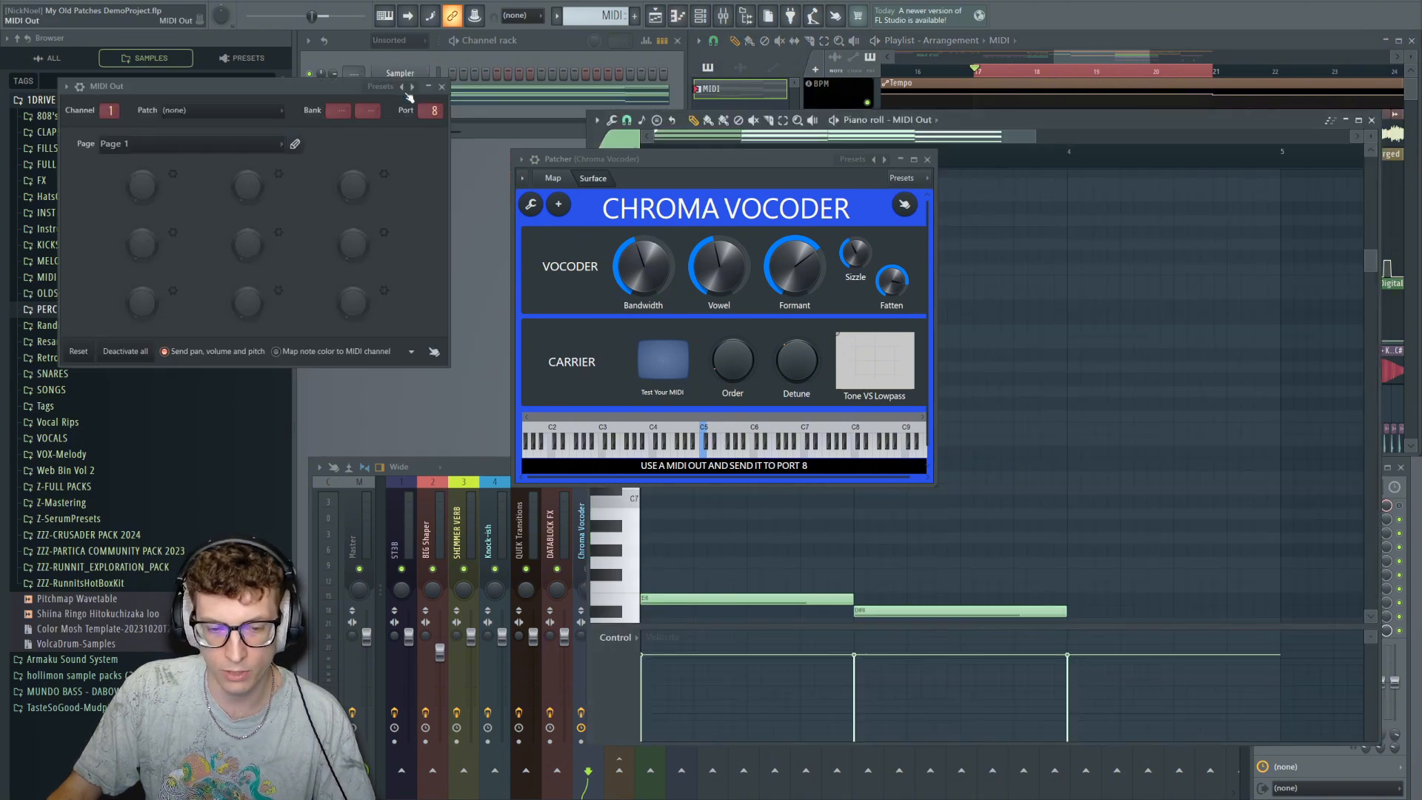
{"action": "left_click", "coordinate": [442, 86]}
Show where MIDI Out is found among the addable MIDI plugins, and search the whole browser for "MIDI OUT".
{"action": "left_click", "coordinate": [401, 127]}
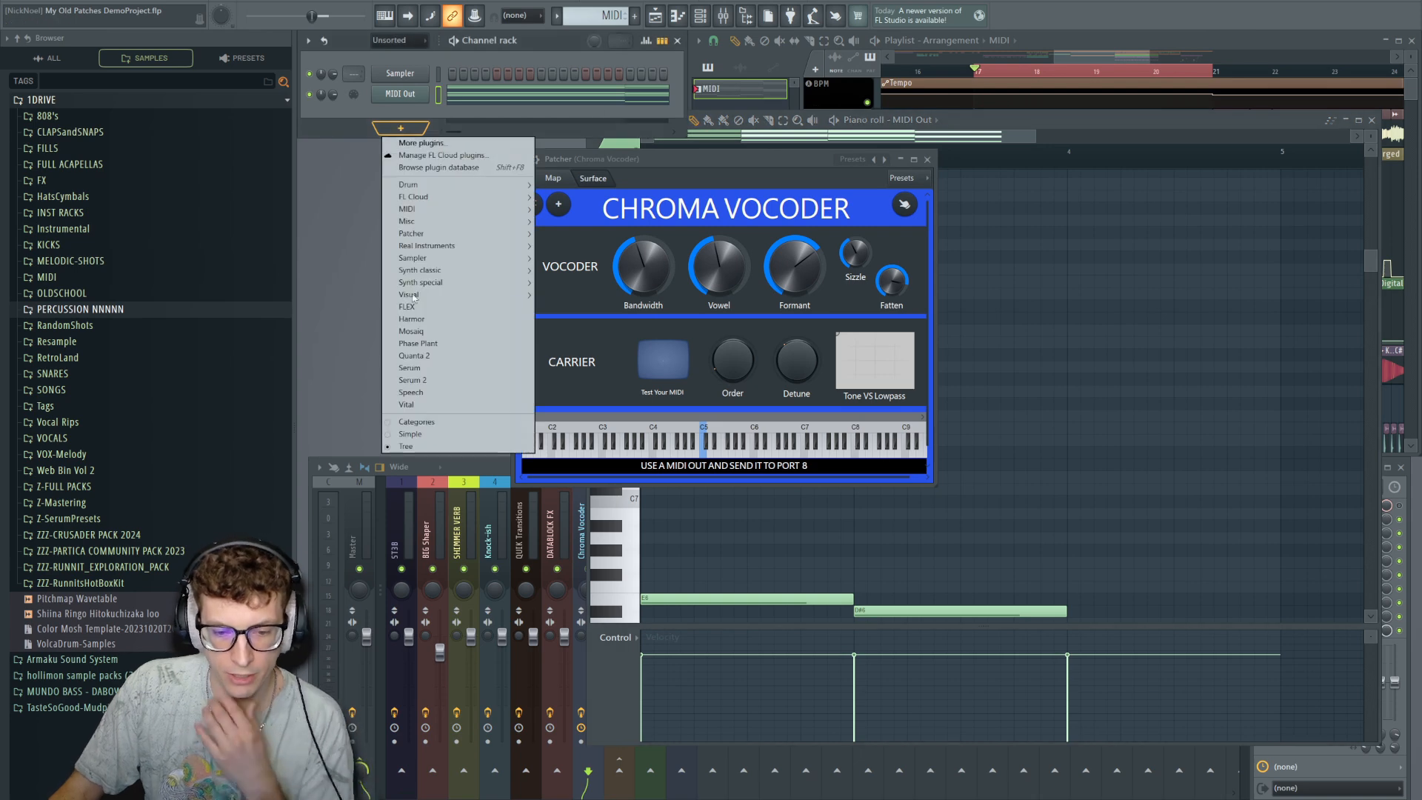
{"action": "mouse_move", "coordinate": [511, 209]}
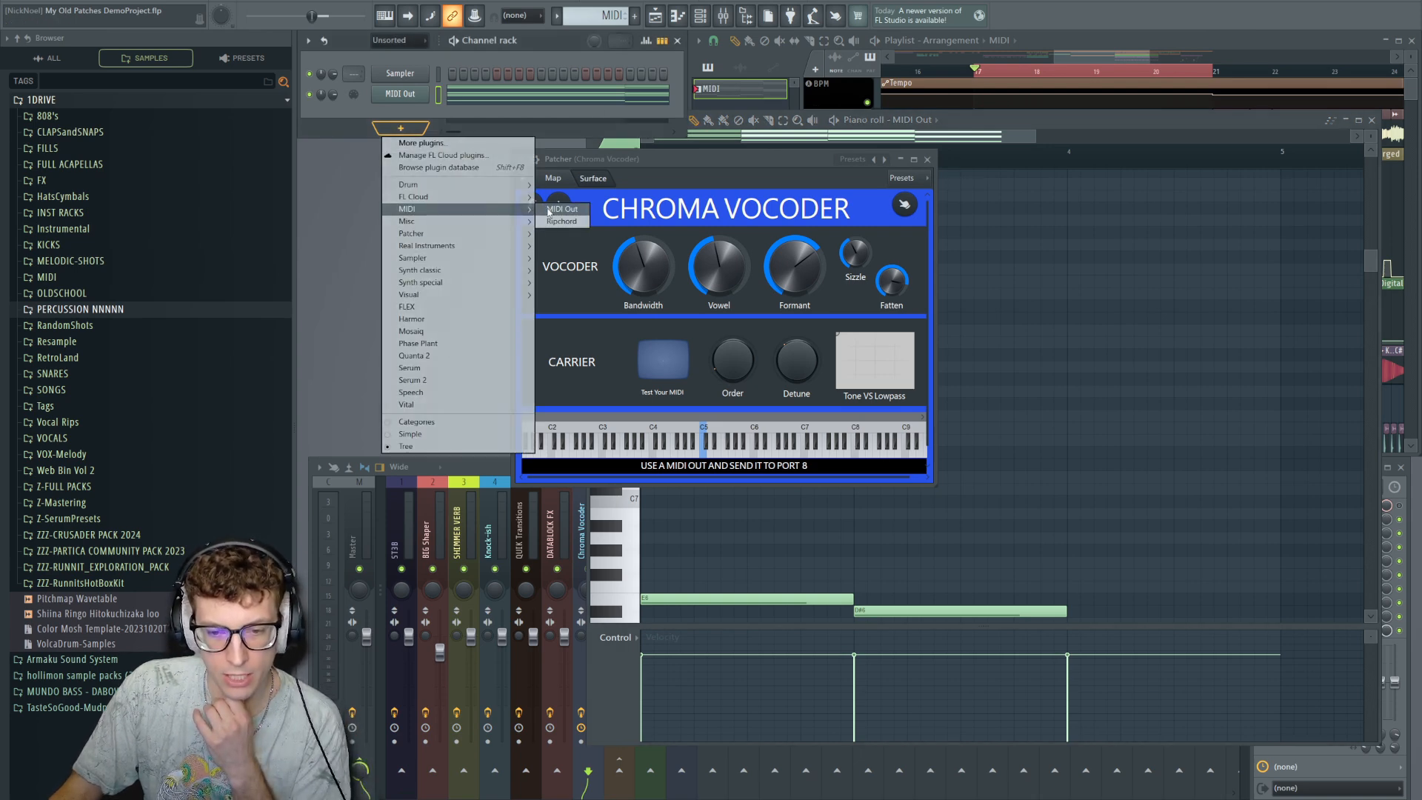
{"action": "left_click", "coordinate": [32, 63]}
{"action": "left_click", "coordinate": [30, 64]}
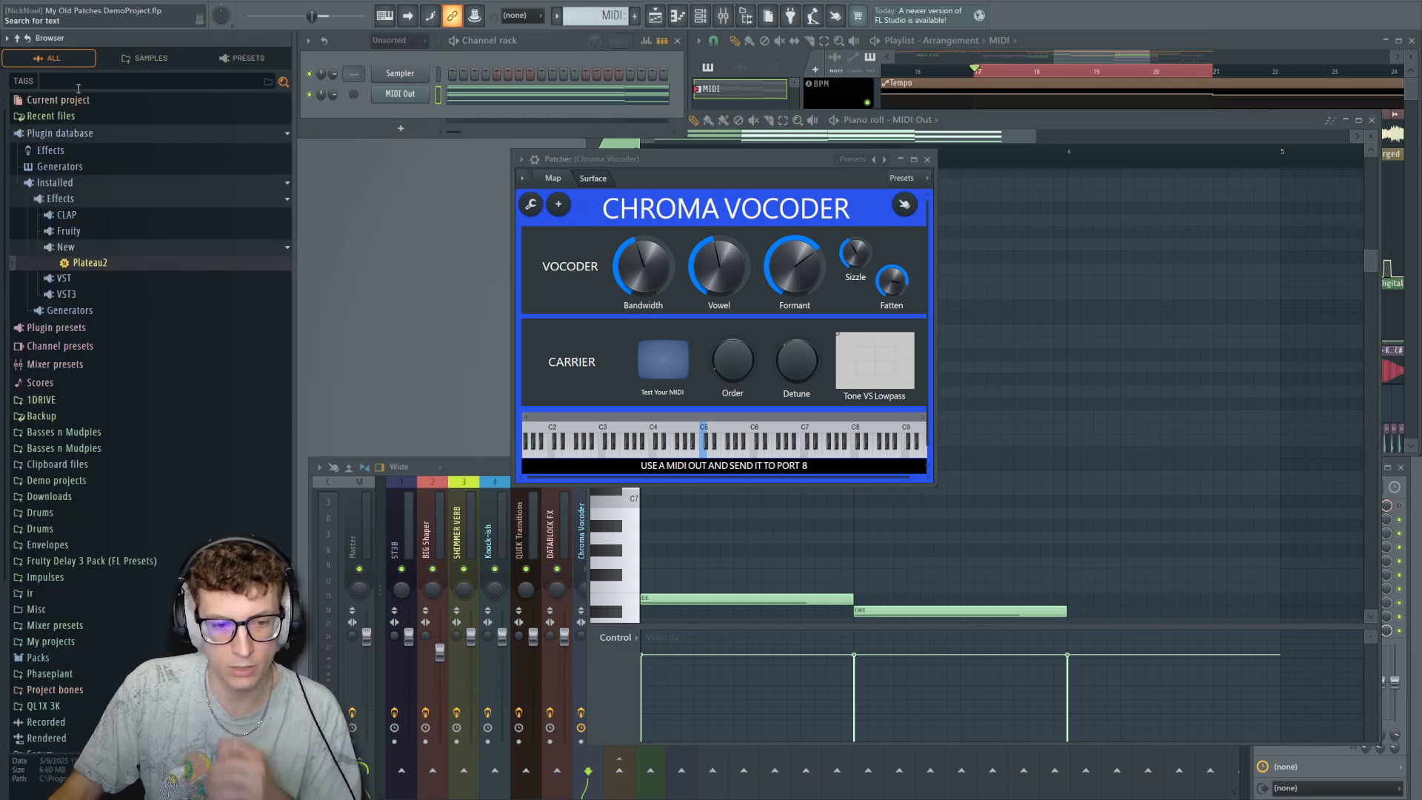
{"action": "left_click", "coordinate": [79, 87]}
{"action": "type", "text": "MIDI OUT"}
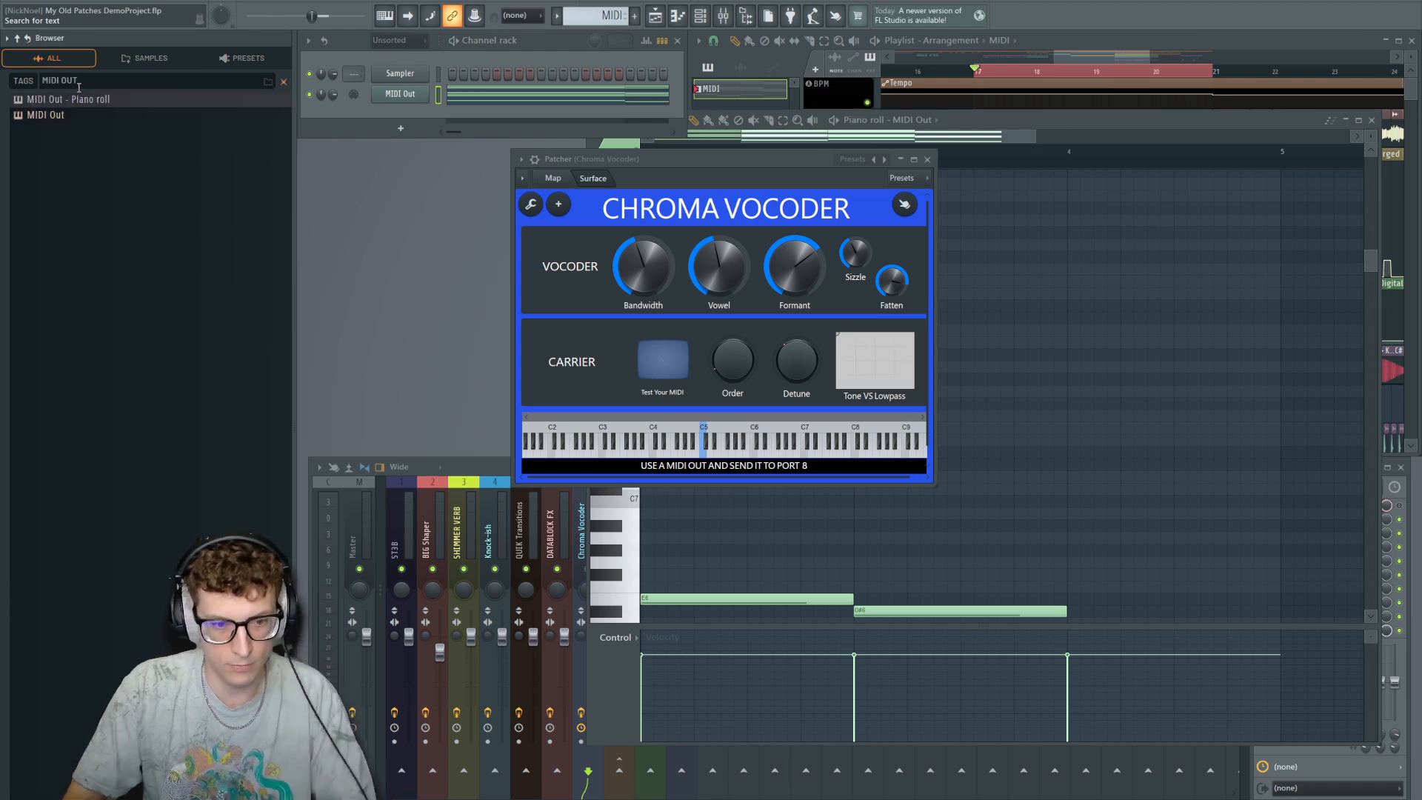
Move the Chroma Vocoder window clear of the MIDI Out piano roll and bring the chord notes into view.
{"action": "left_click", "coordinate": [460, 103]}
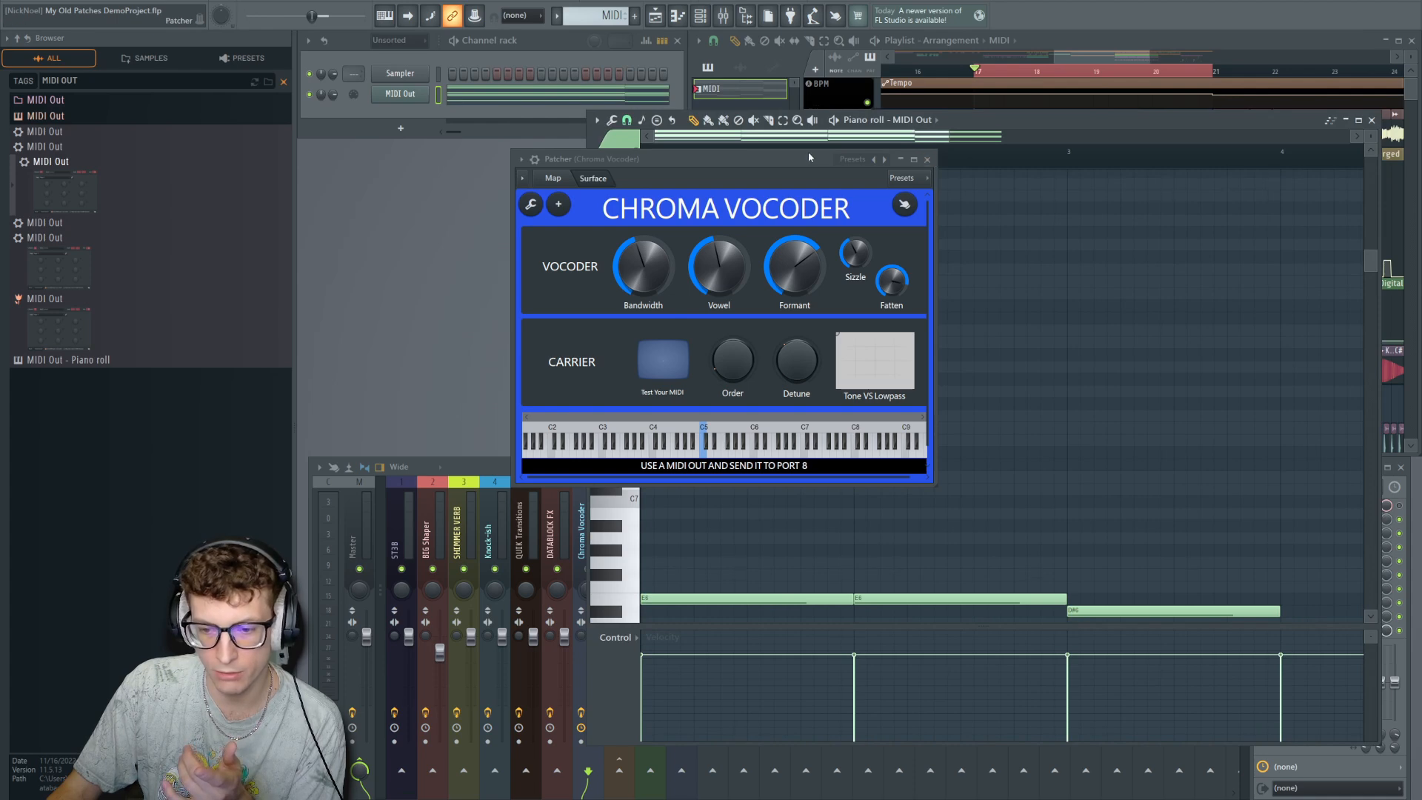
{"action": "left_click_drag", "start_coordinate": [809, 157], "coordinate": [494, 156]}
{"action": "scroll", "coordinate": [826, 451], "scroll_direction": "down", "scroll_amount": 5}
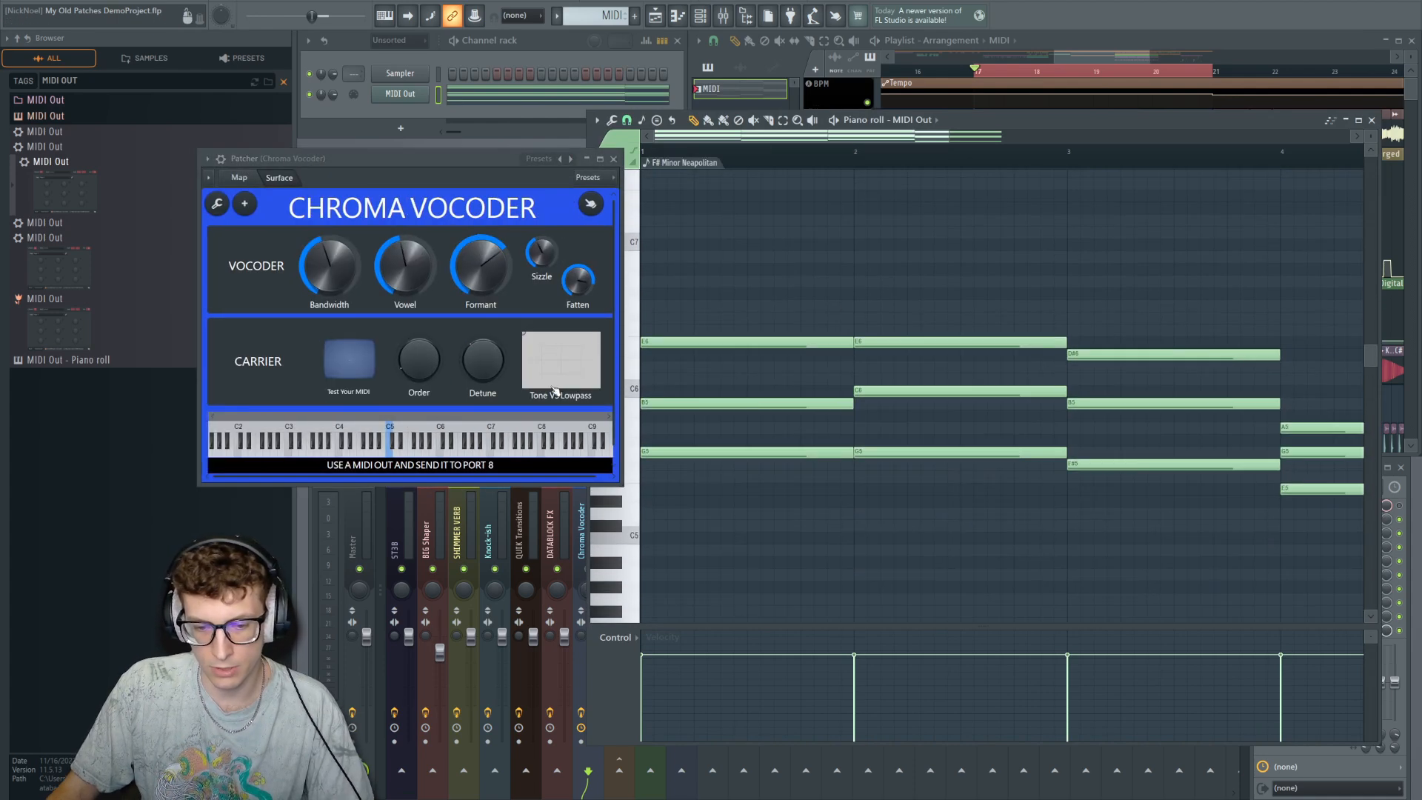
Turn on Test Your MIDI, try output port 7 in the MIDI Out settings, and close the Chroma Vocoder window.
{"action": "left_click", "coordinate": [348, 360]}
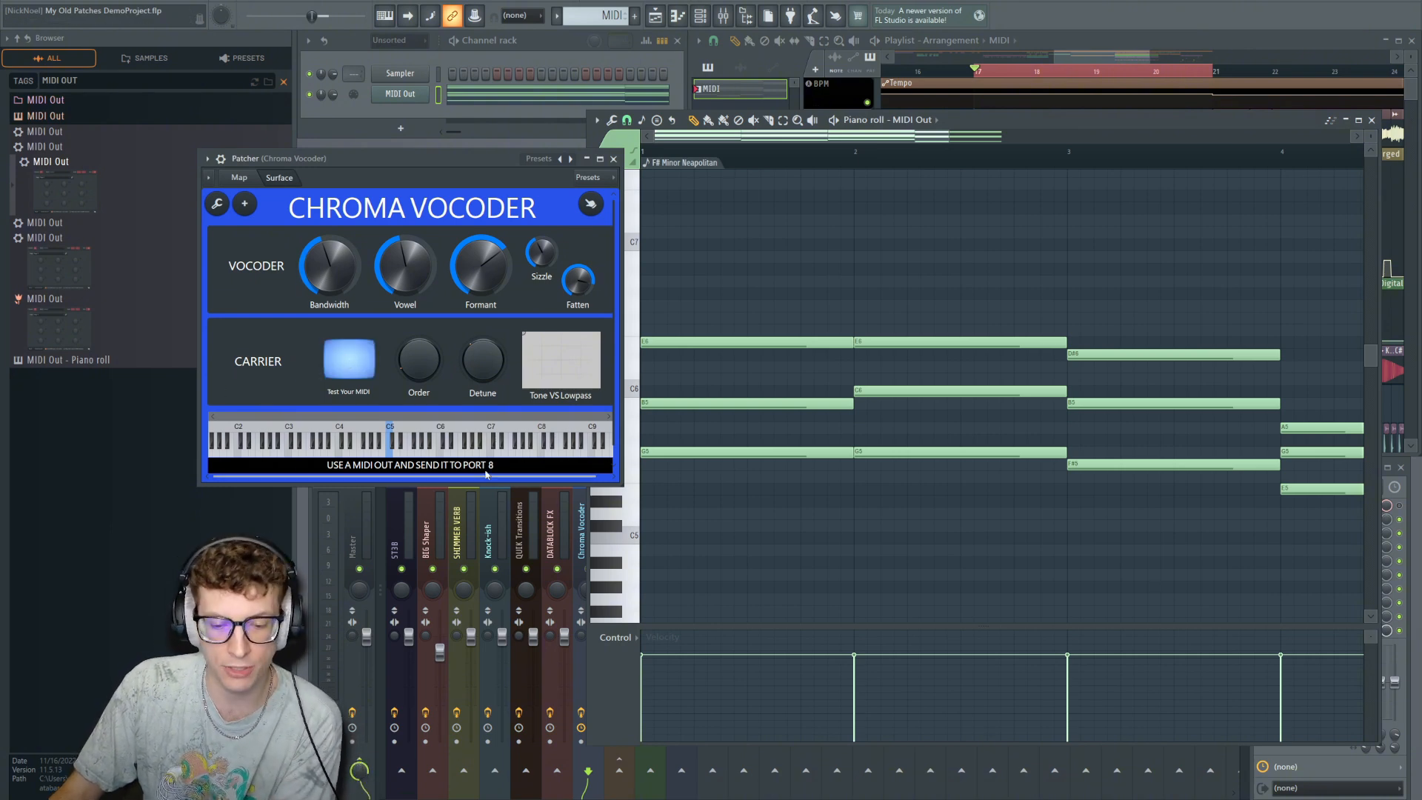
{"action": "left_click", "coordinate": [417, 99]}
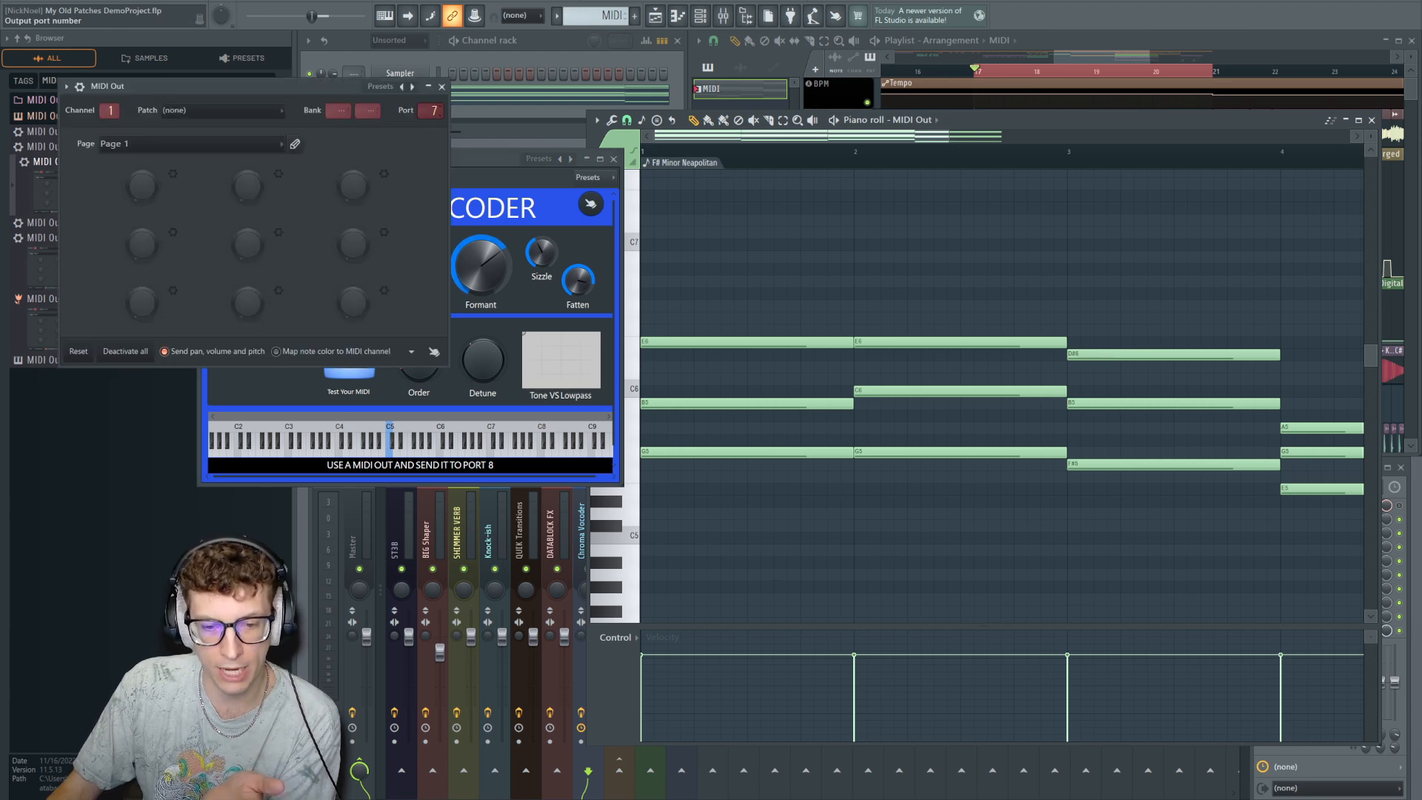
{"action": "left_click", "coordinate": [442, 87]}
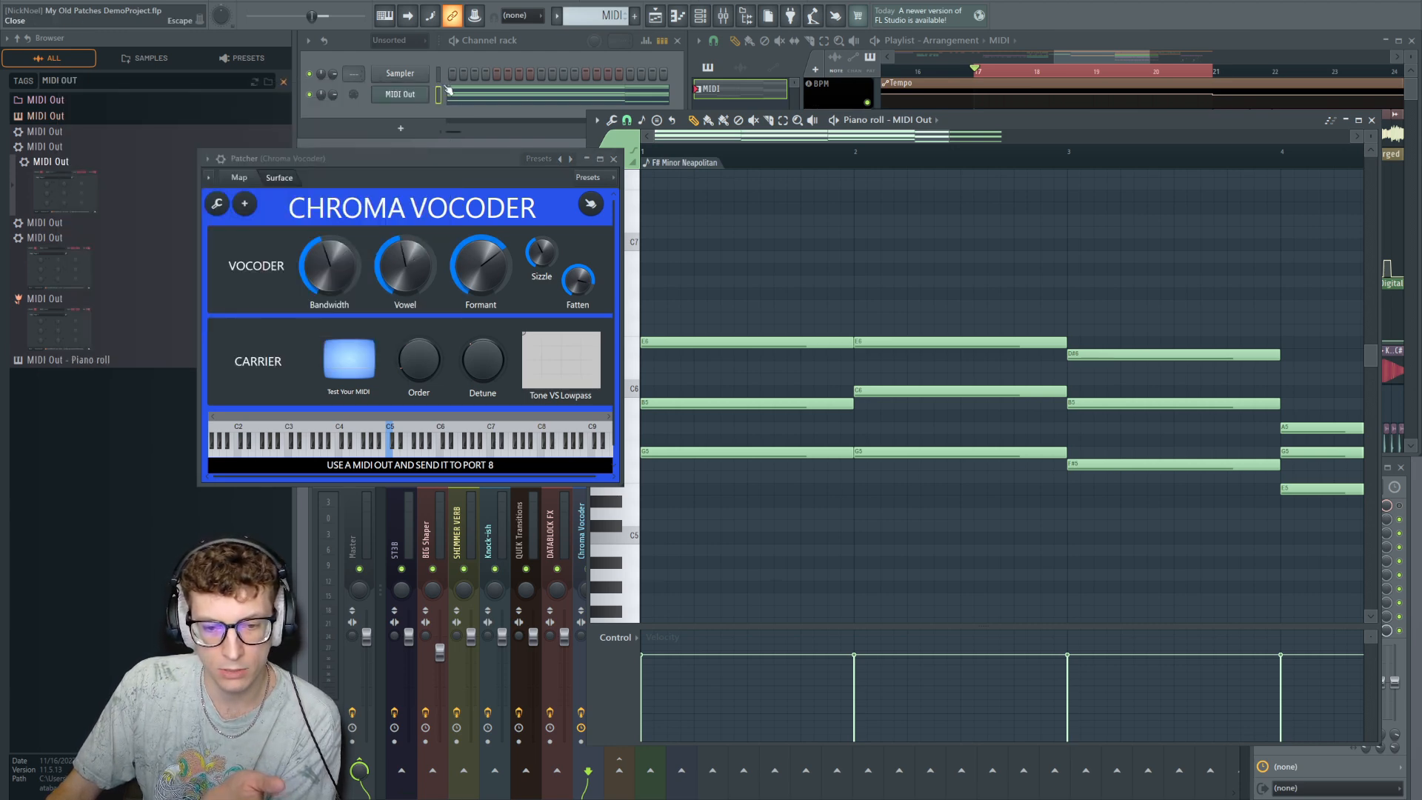
{"action": "left_click", "coordinate": [348, 363]}
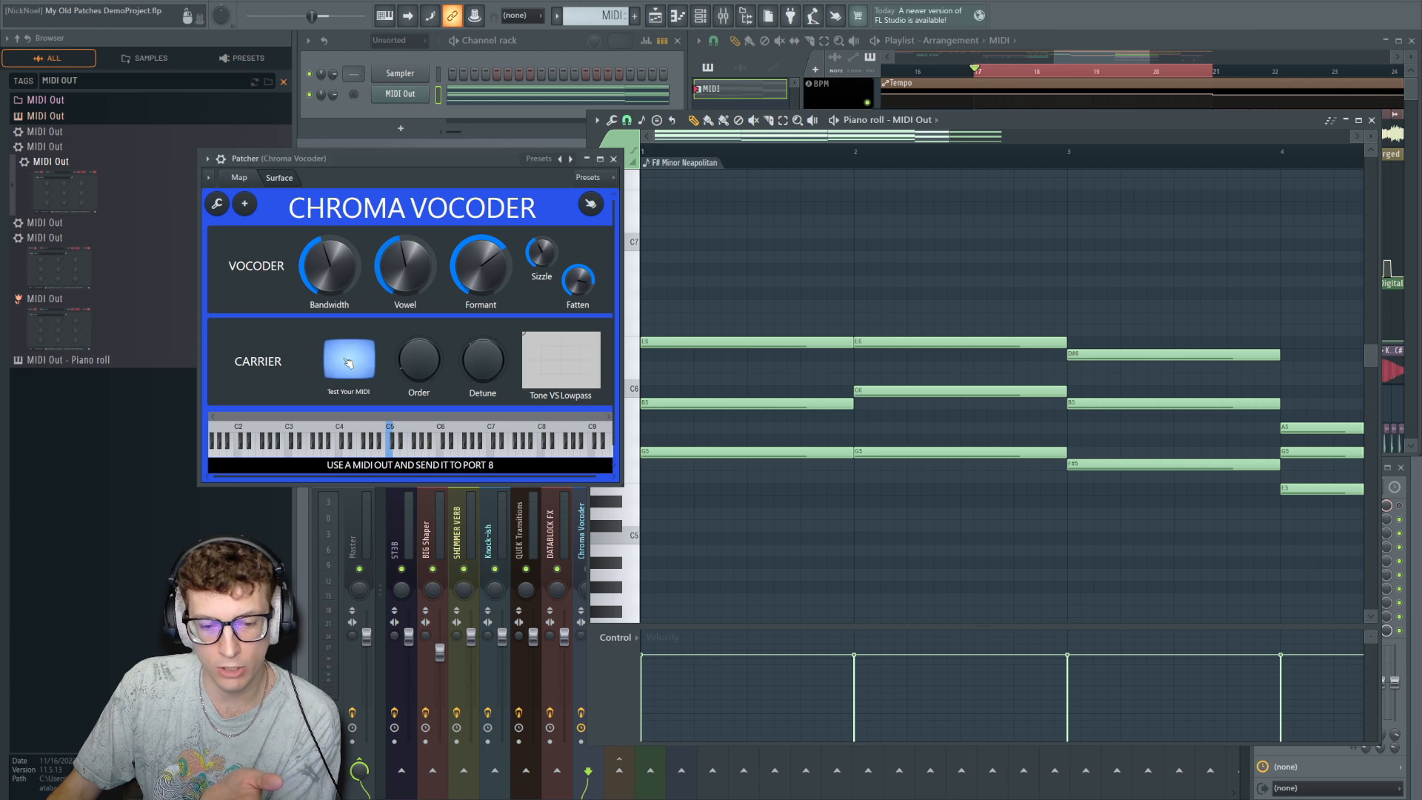
{"action": "left_click", "coordinate": [613, 159]}
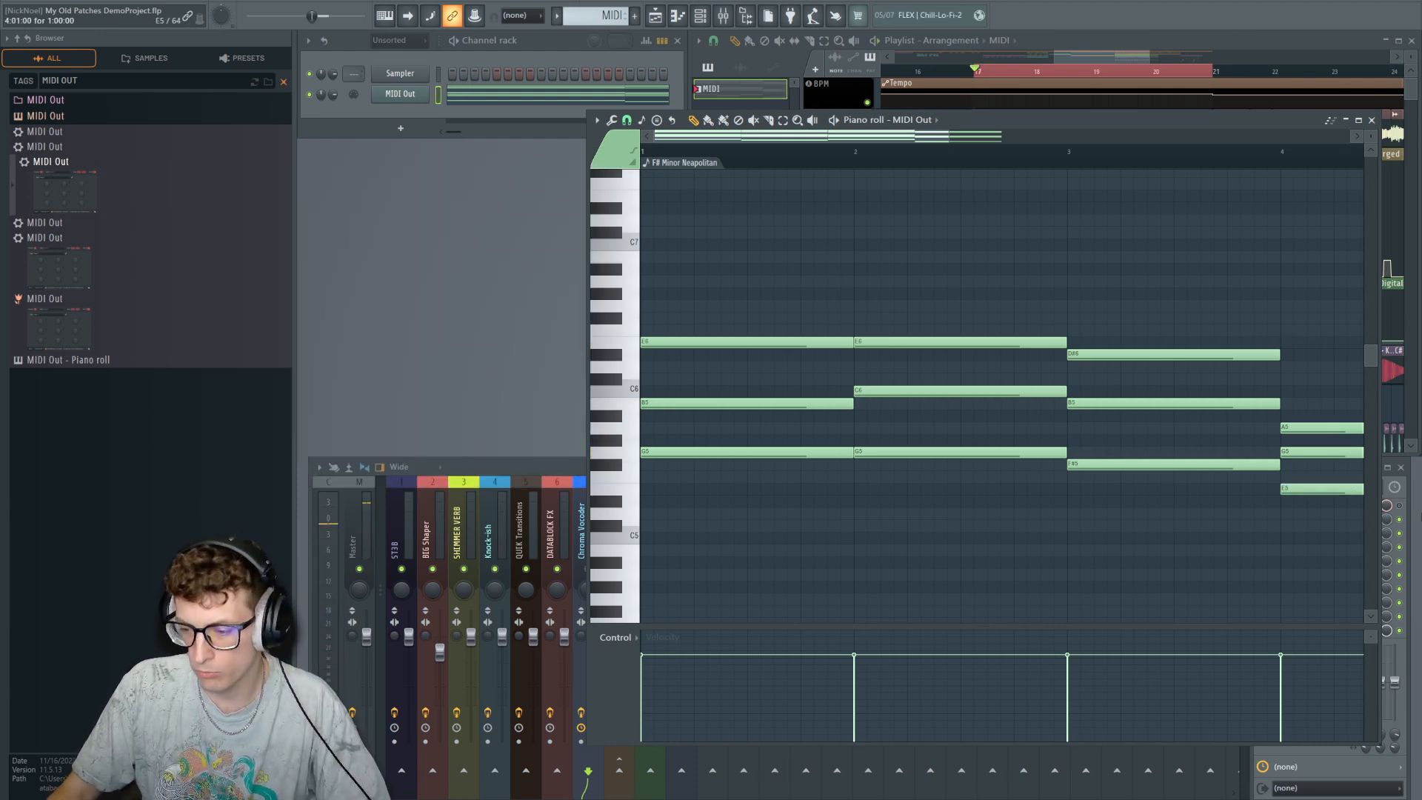
Move the piano roll off the mixer's effect slots, toggle the Patcher slot, and recheck Test Your MIDI in its window.
{"action": "left_click_drag", "start_coordinate": [1215, 127], "coordinate": [1030, 119]}
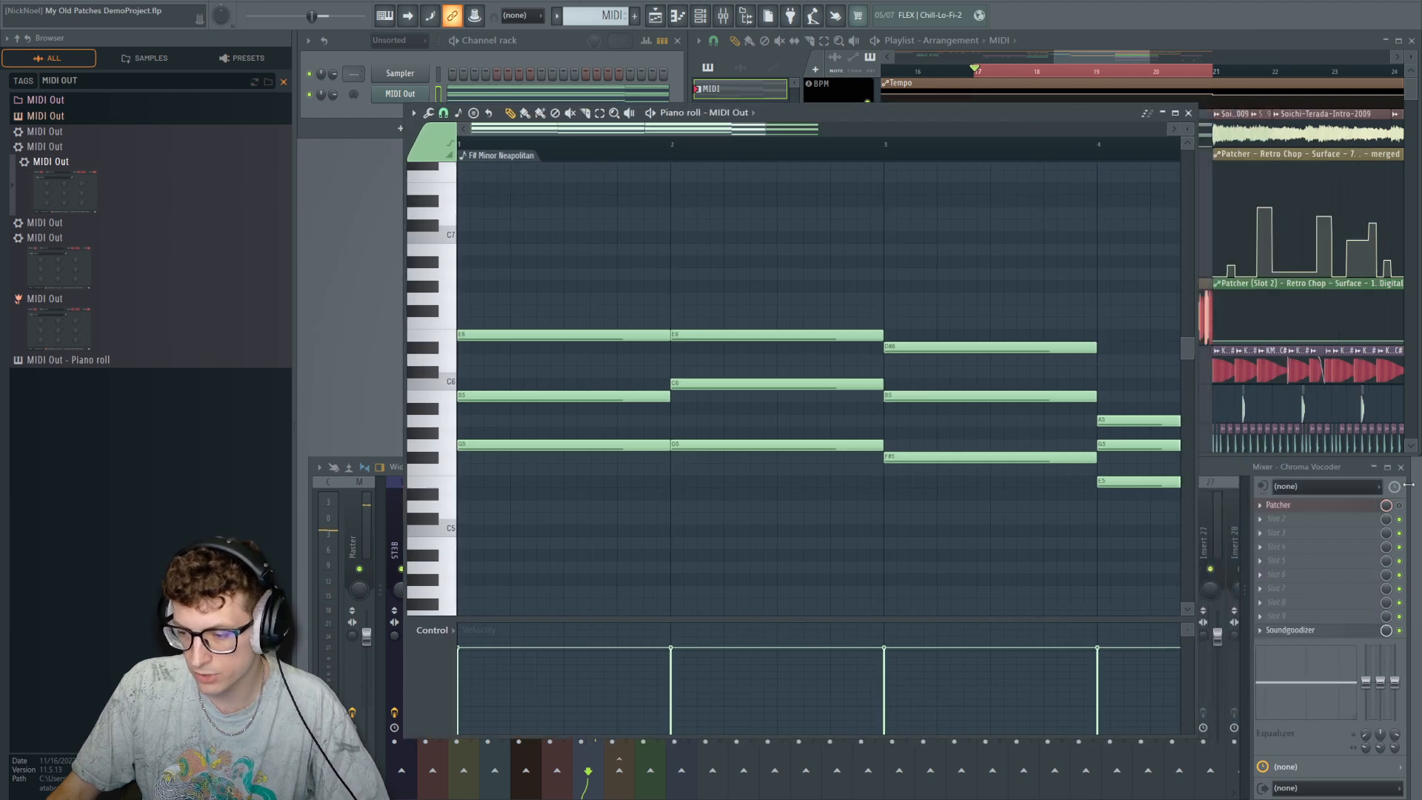
{"action": "left_click", "coordinate": [1399, 505]}
{"action": "left_click", "coordinate": [1362, 506]}
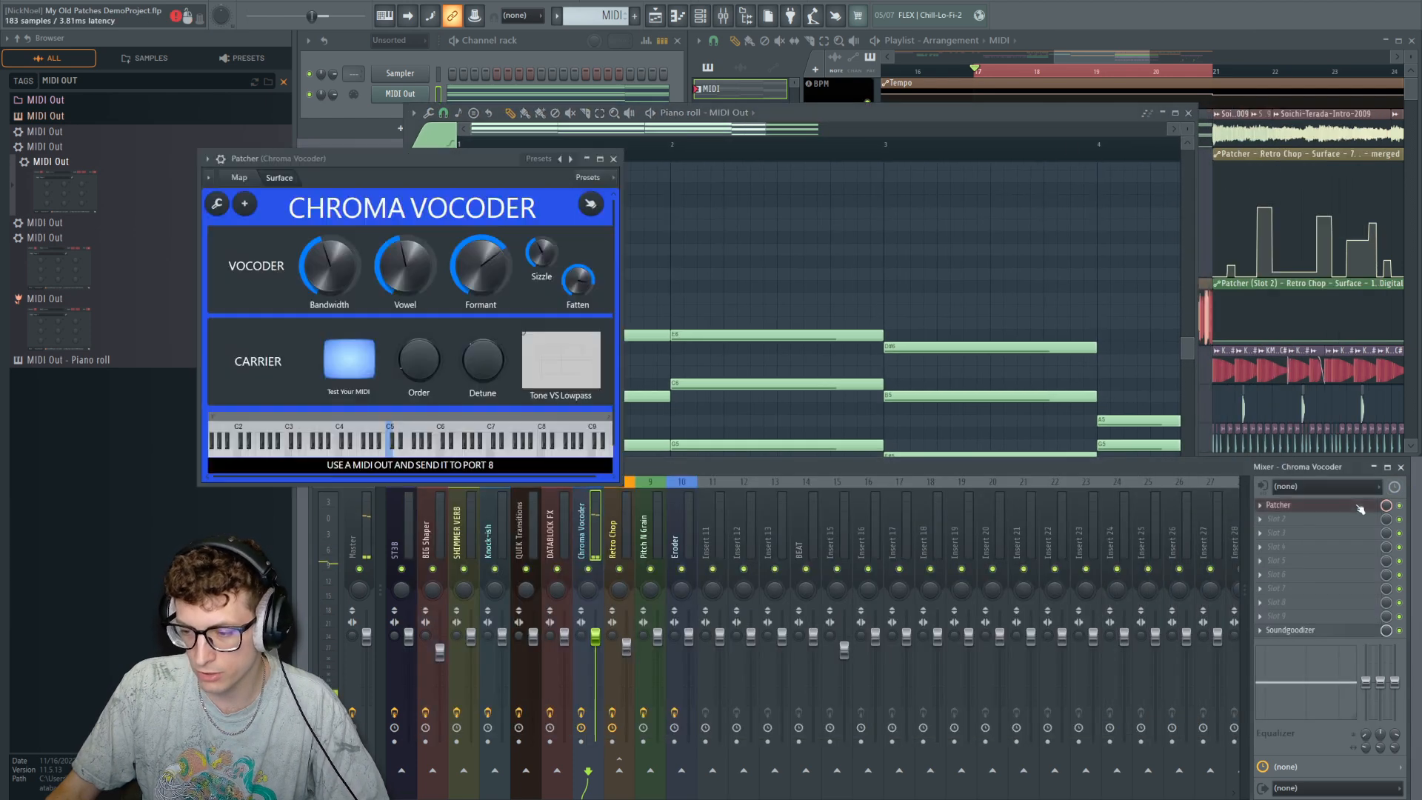
{"action": "left_click", "coordinate": [366, 357]}
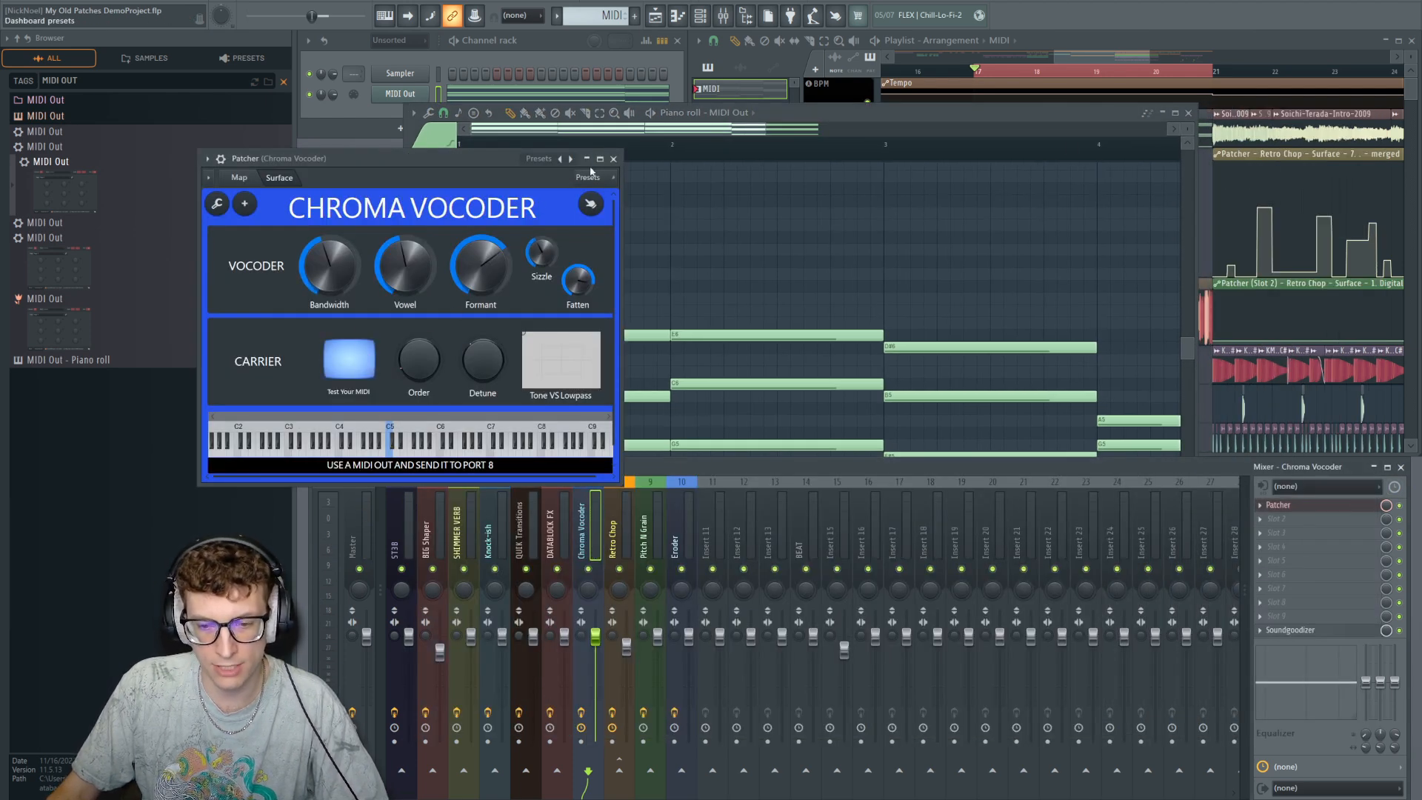
{"action": "left_click", "coordinate": [614, 159]}
Play the loop with the full MIDI Out chord progression in view, and move the piano roll below the playlist's MIDI clip.
{"action": "scroll", "coordinate": [684, 254], "scroll_direction": "down", "scroll_amount": 3}
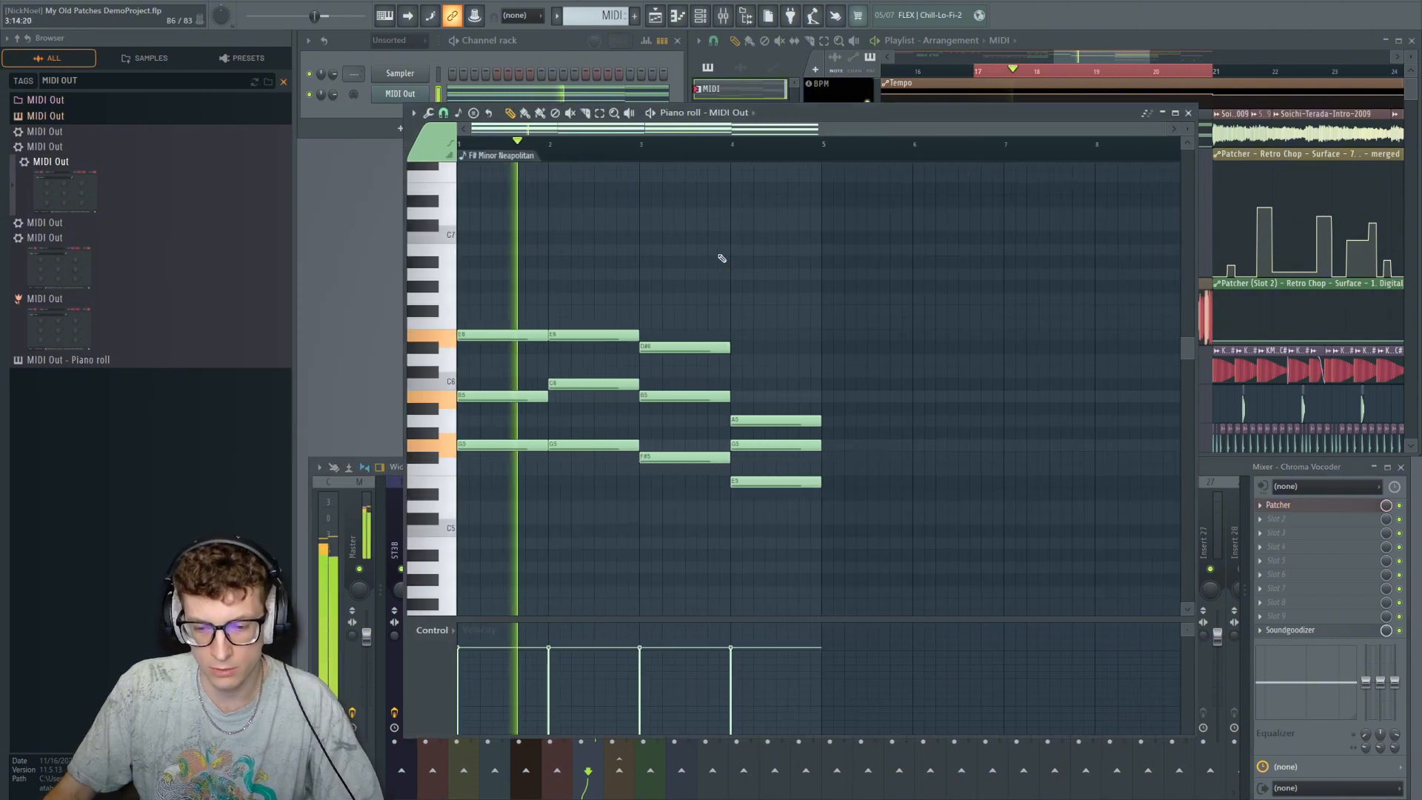
{"action": "left_click_drag", "start_coordinate": [969, 105], "coordinate": [914, 190]}
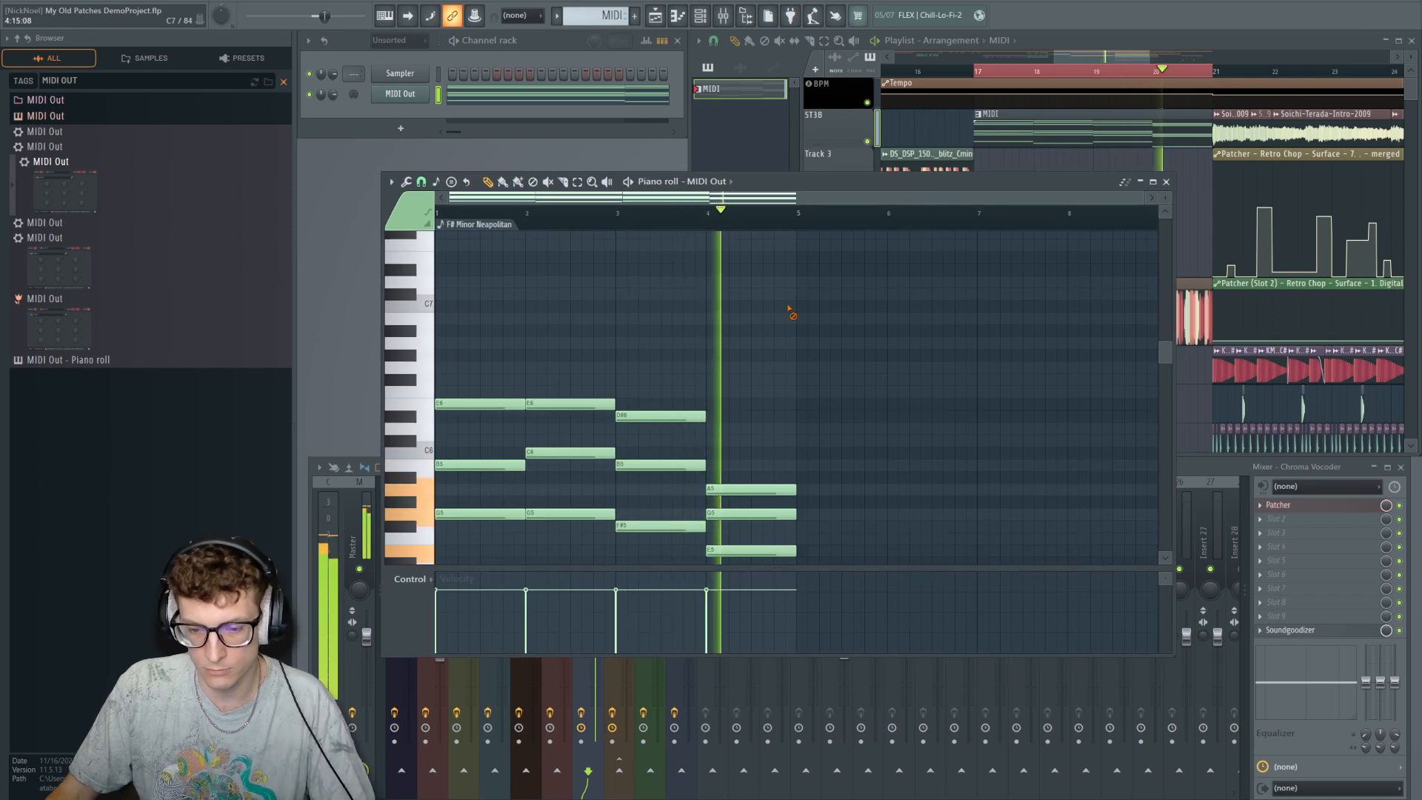
{"action": "key", "text": "space"}
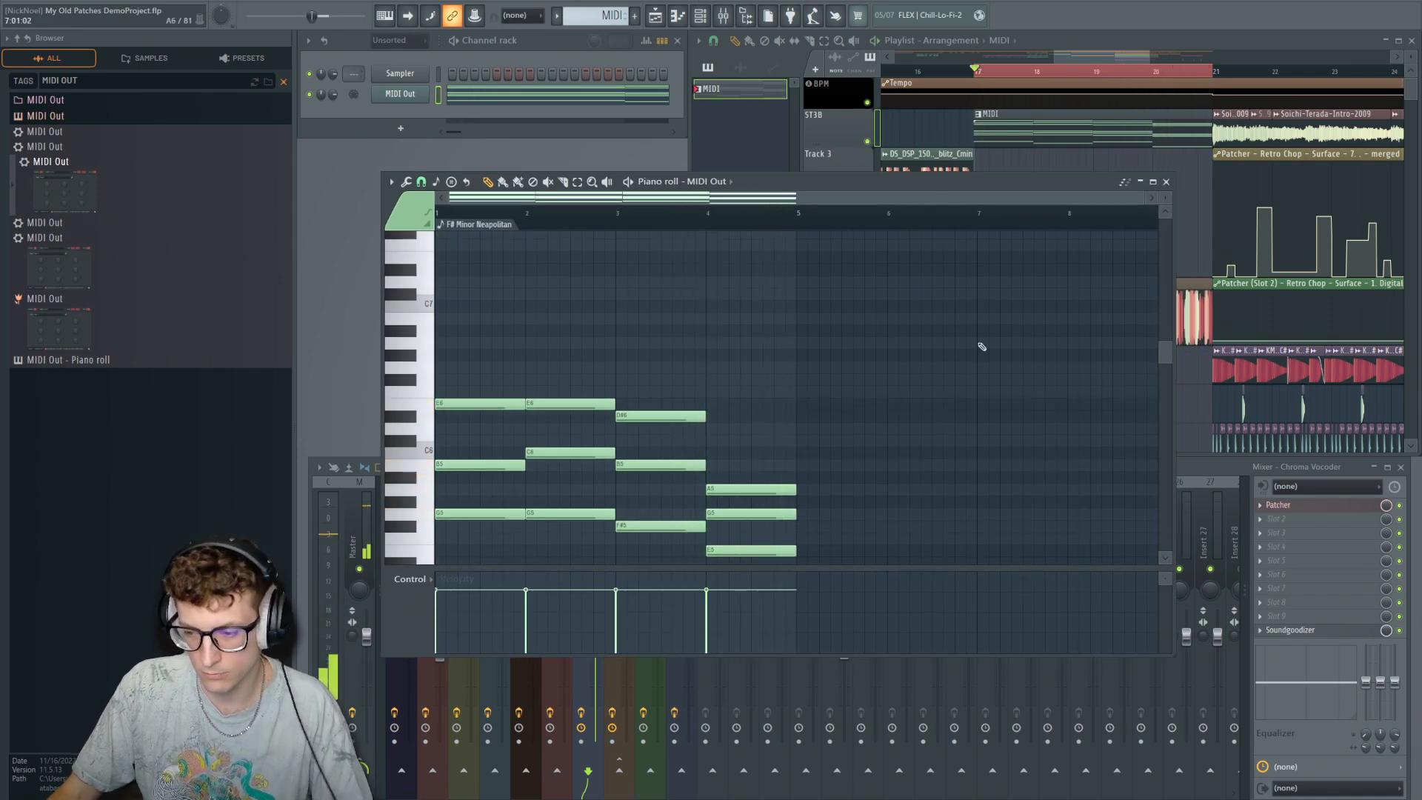
Reopen the Chroma Vocoder with Test Your MIDI off, and raise Bandwidth while the loop plays.
{"action": "left_click", "coordinate": [1341, 506]}
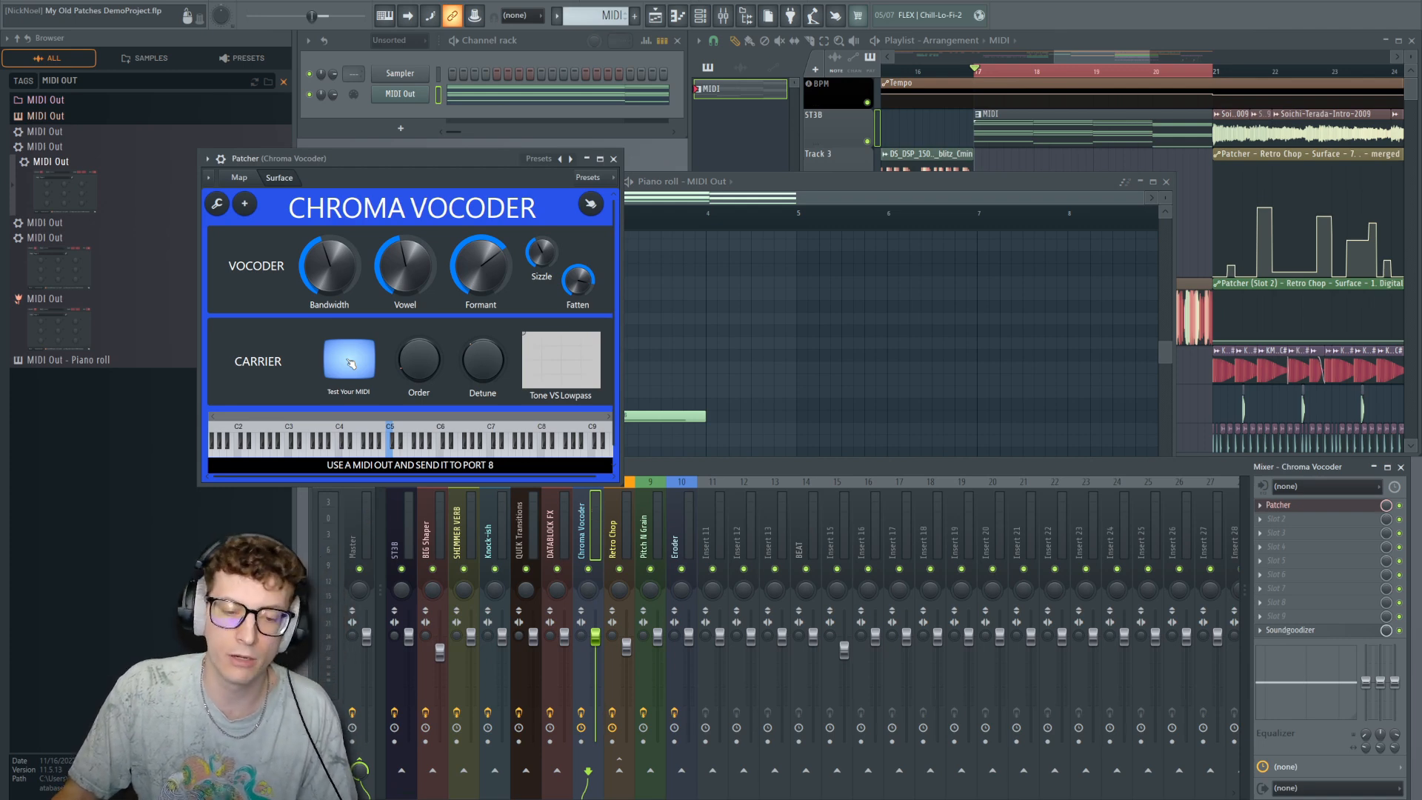
{"action": "left_click_drag", "start_coordinate": [428, 156], "coordinate": [494, 164]}
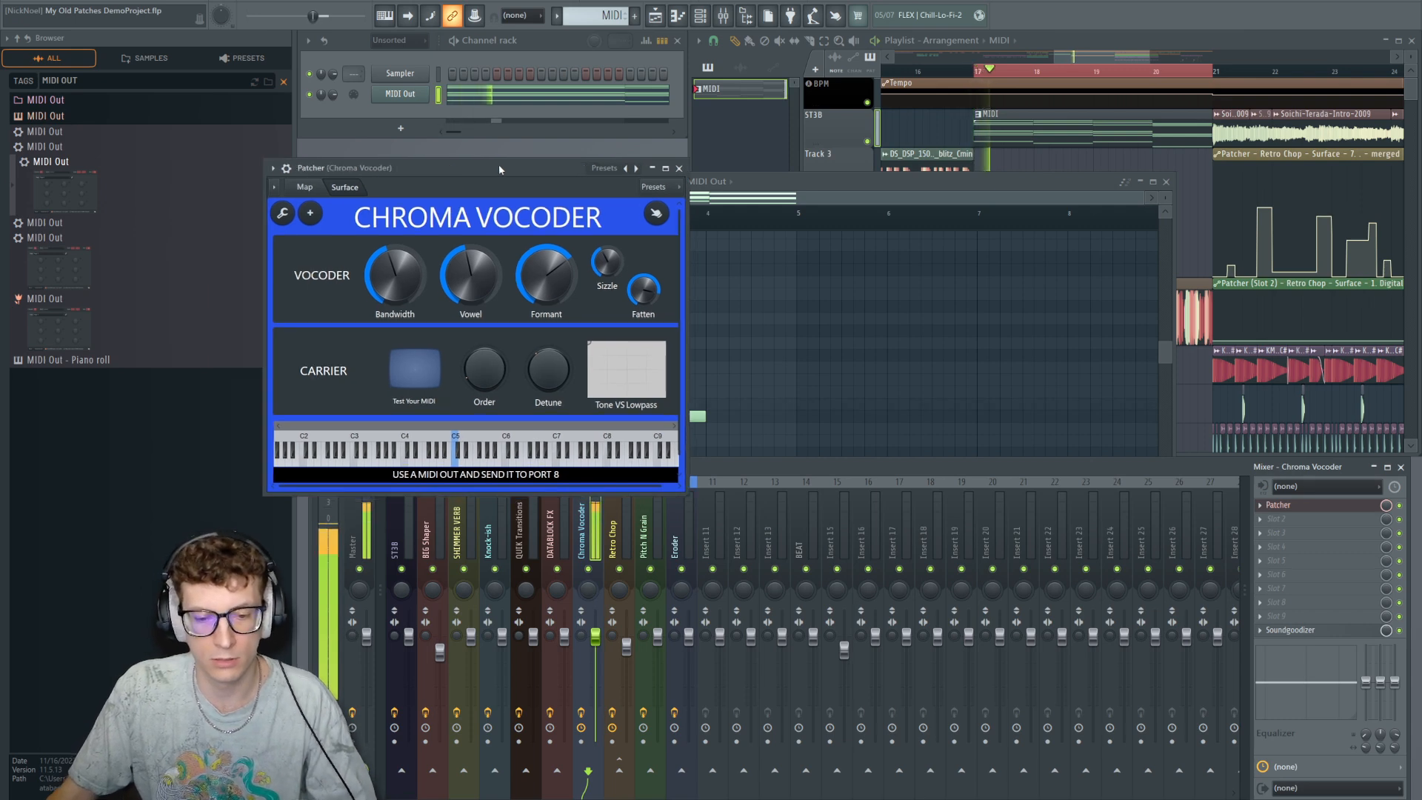
{"action": "key", "text": "space"}
{"action": "left_click_drag", "start_coordinate": [382, 264], "coordinate": [382, 200]}
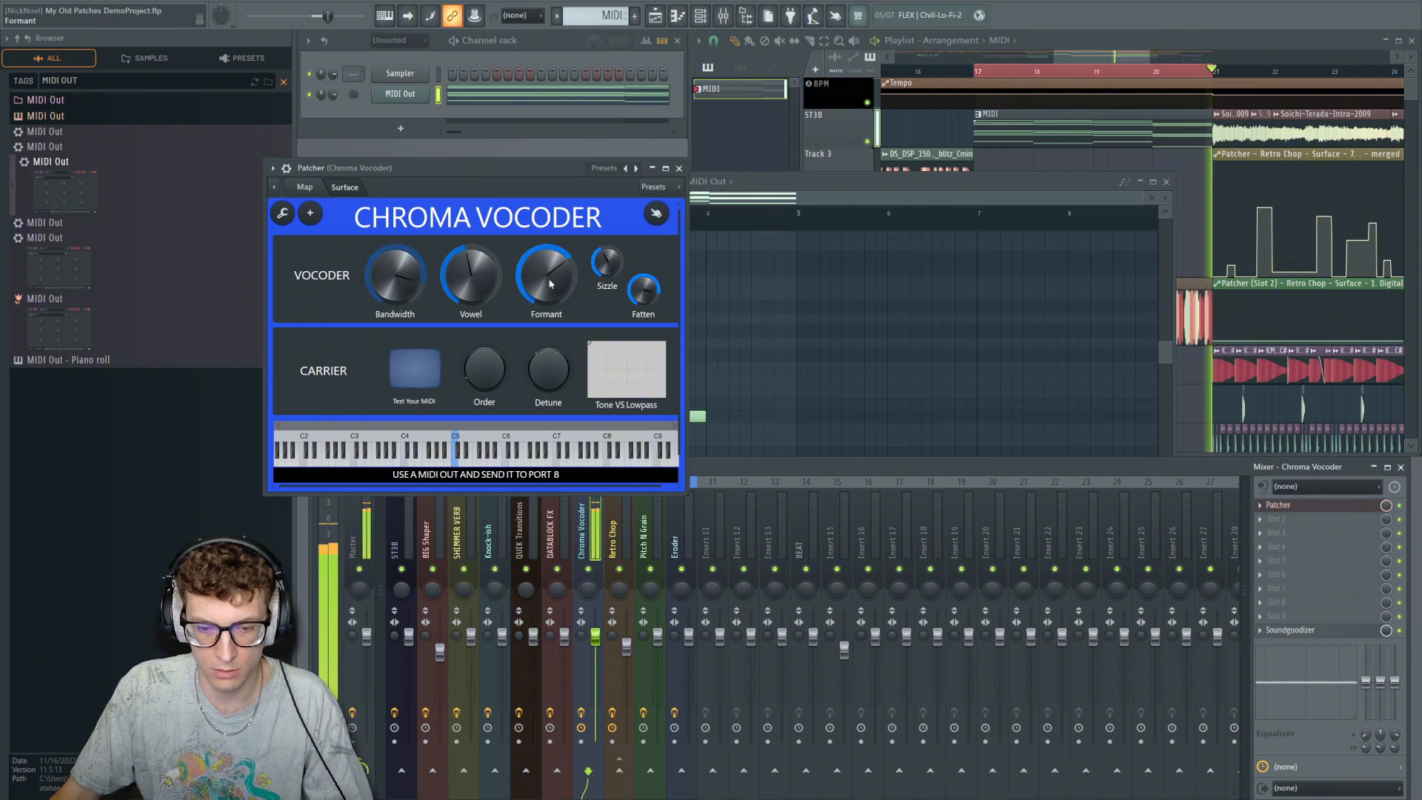
Raise the vocoder's Formant and Vowel amounts while the loop plays, and shift the Chroma Vocoder window slightly.
{"action": "left_click_drag", "start_coordinate": [548, 285], "coordinate": [549, 351]}
{"action": "left_click_drag", "start_coordinate": [553, 289], "coordinate": [481, 359]}
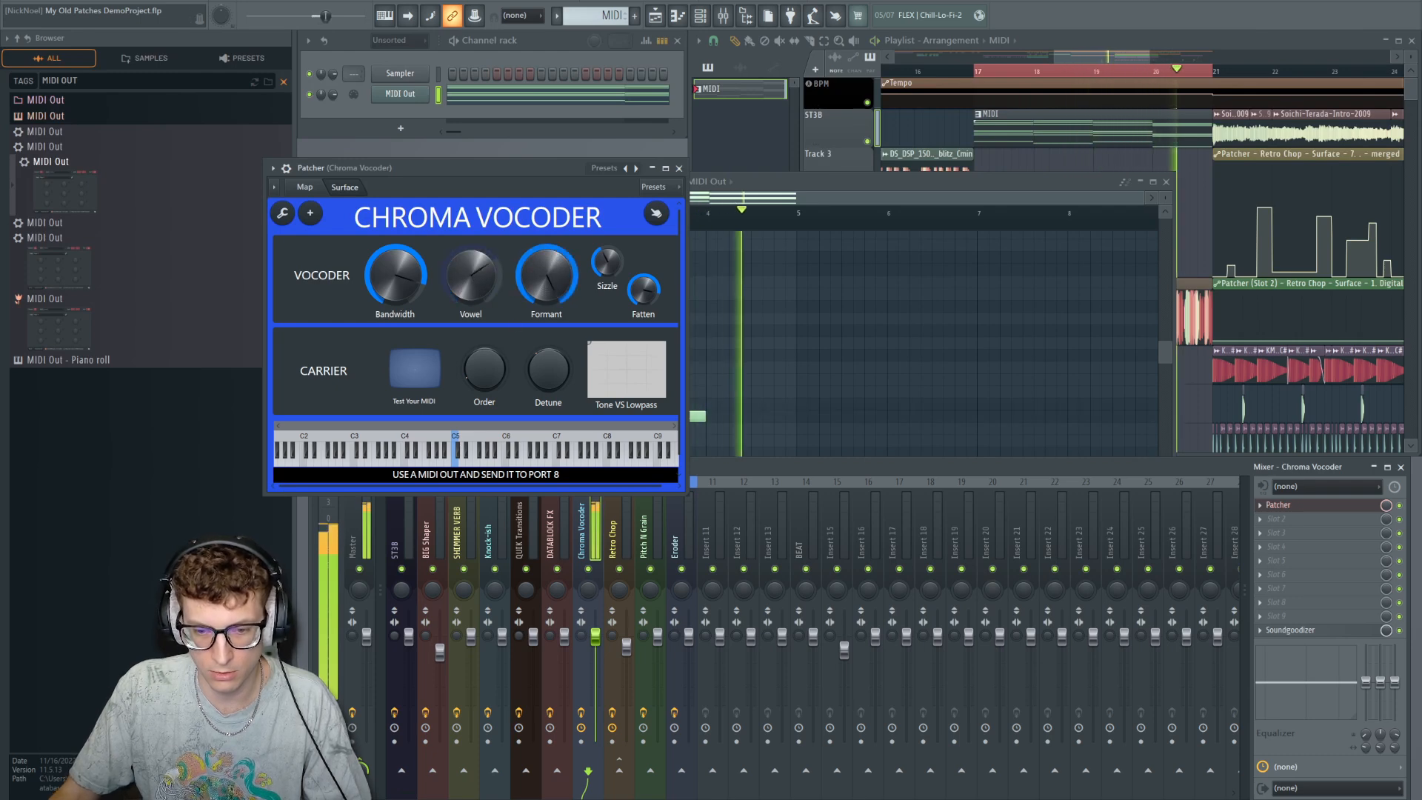
{"action": "left_click_drag", "start_coordinate": [471, 276], "coordinate": [471, 214]}
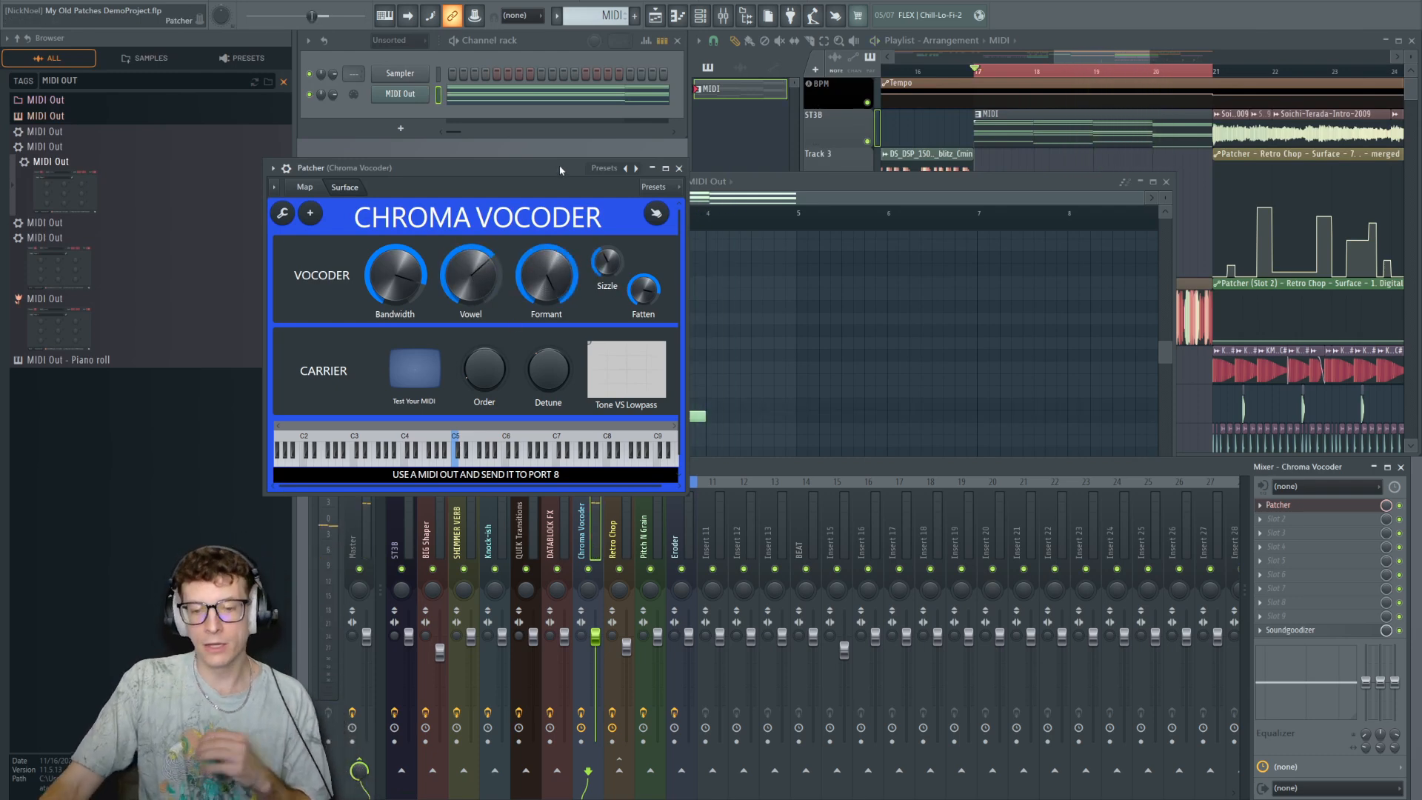
{"action": "left_click_drag", "start_coordinate": [567, 170], "coordinate": [576, 167]}
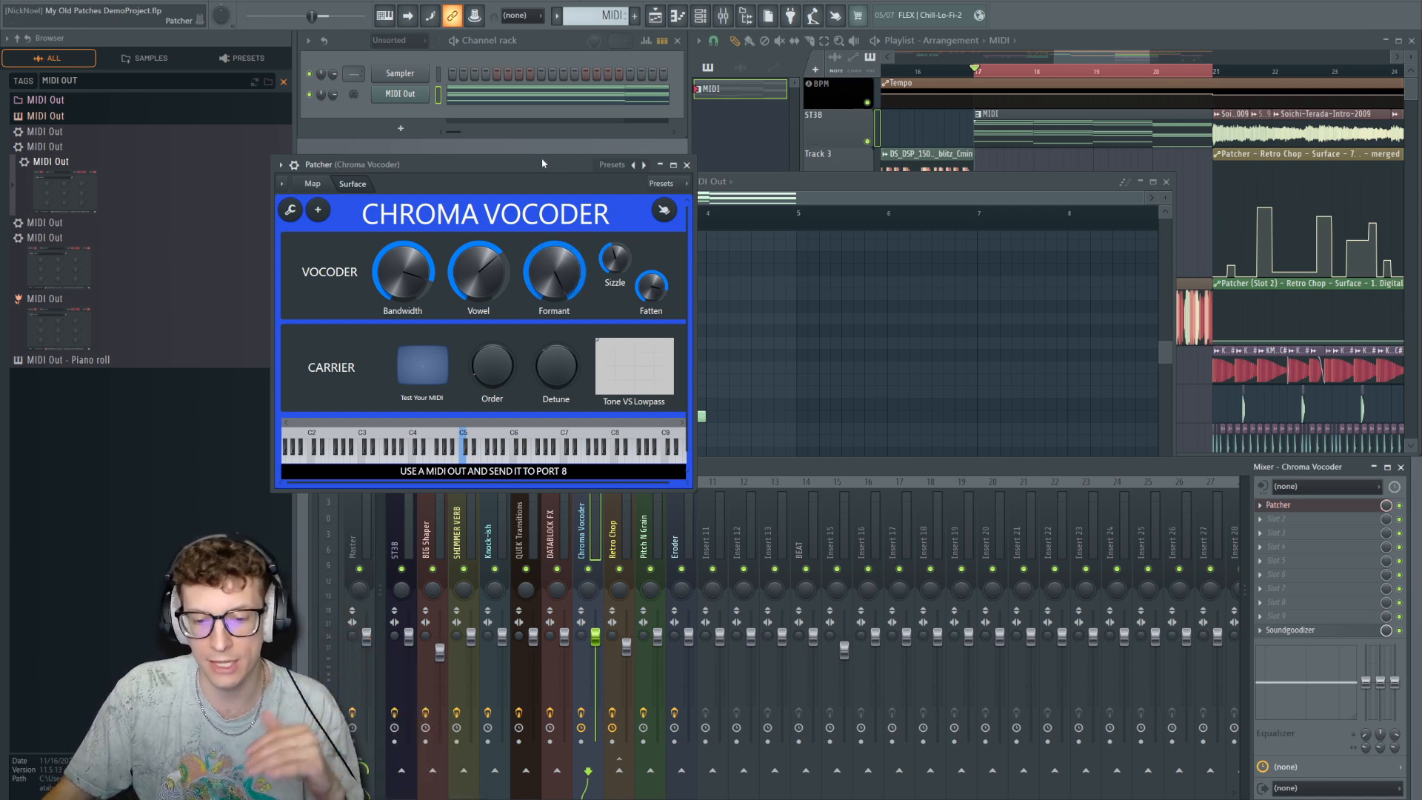
Play the loop while lowering Vowel and Formant, trying Sizzle low and high, and taking Fatten down to zero.
{"action": "key", "text": "space"}
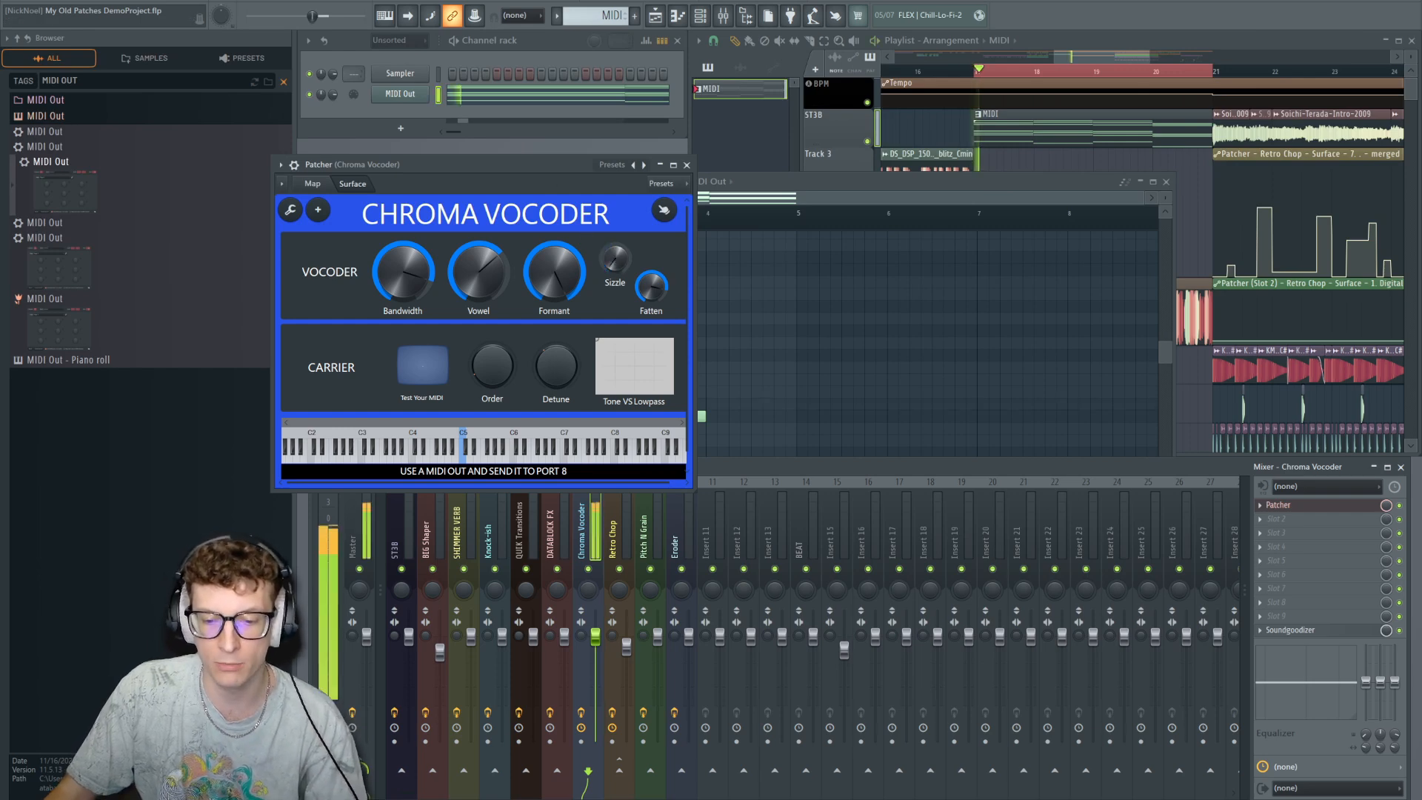
{"action": "left_click_drag", "start_coordinate": [616, 259], "coordinate": [615, 220]}
{"action": "left_click_drag", "start_coordinate": [496, 281], "coordinate": [496, 314]}
{"action": "left_click_drag", "start_coordinate": [555, 267], "coordinate": [556, 319]}
{"action": "left_click_drag", "start_coordinate": [616, 259], "coordinate": [616, 178]}
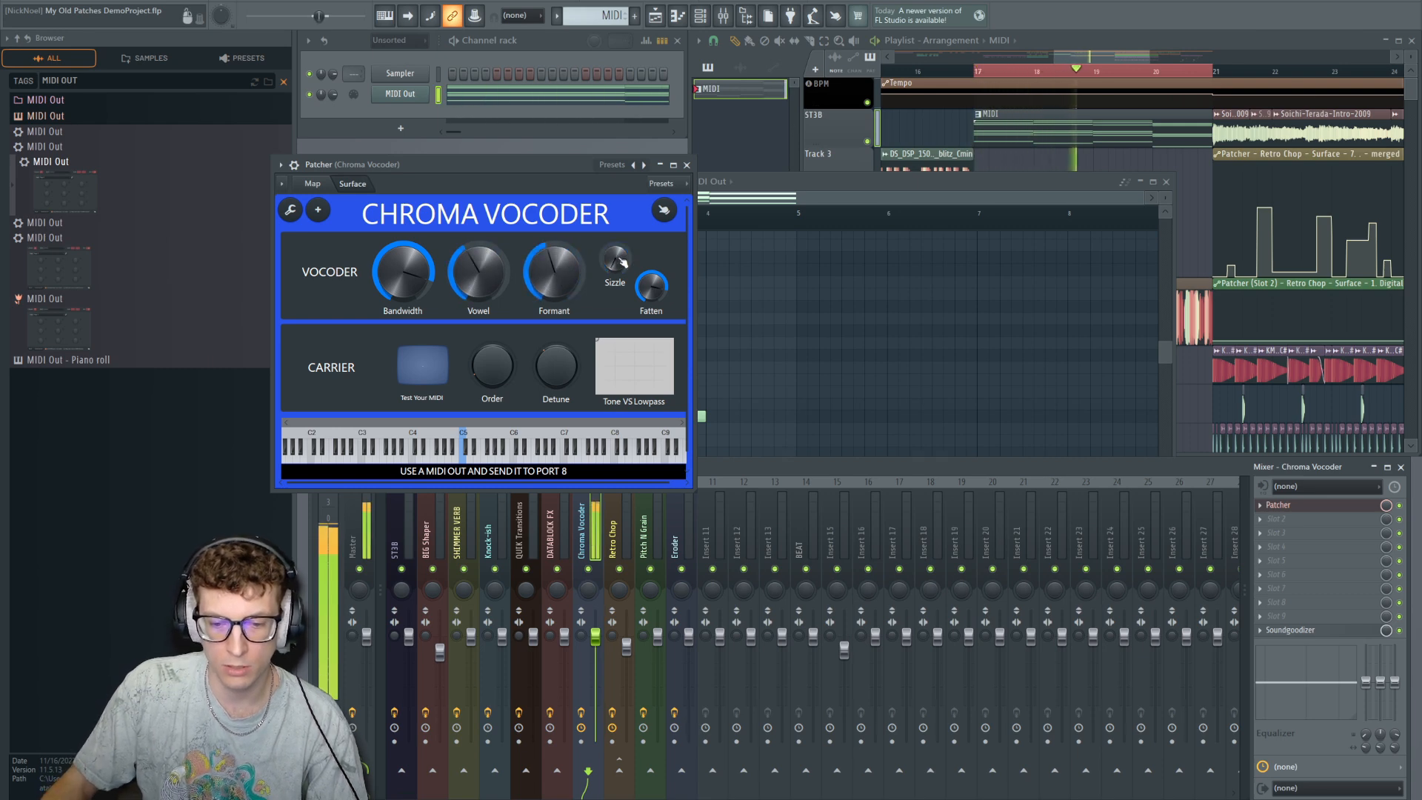
{"action": "key", "text": "space"}
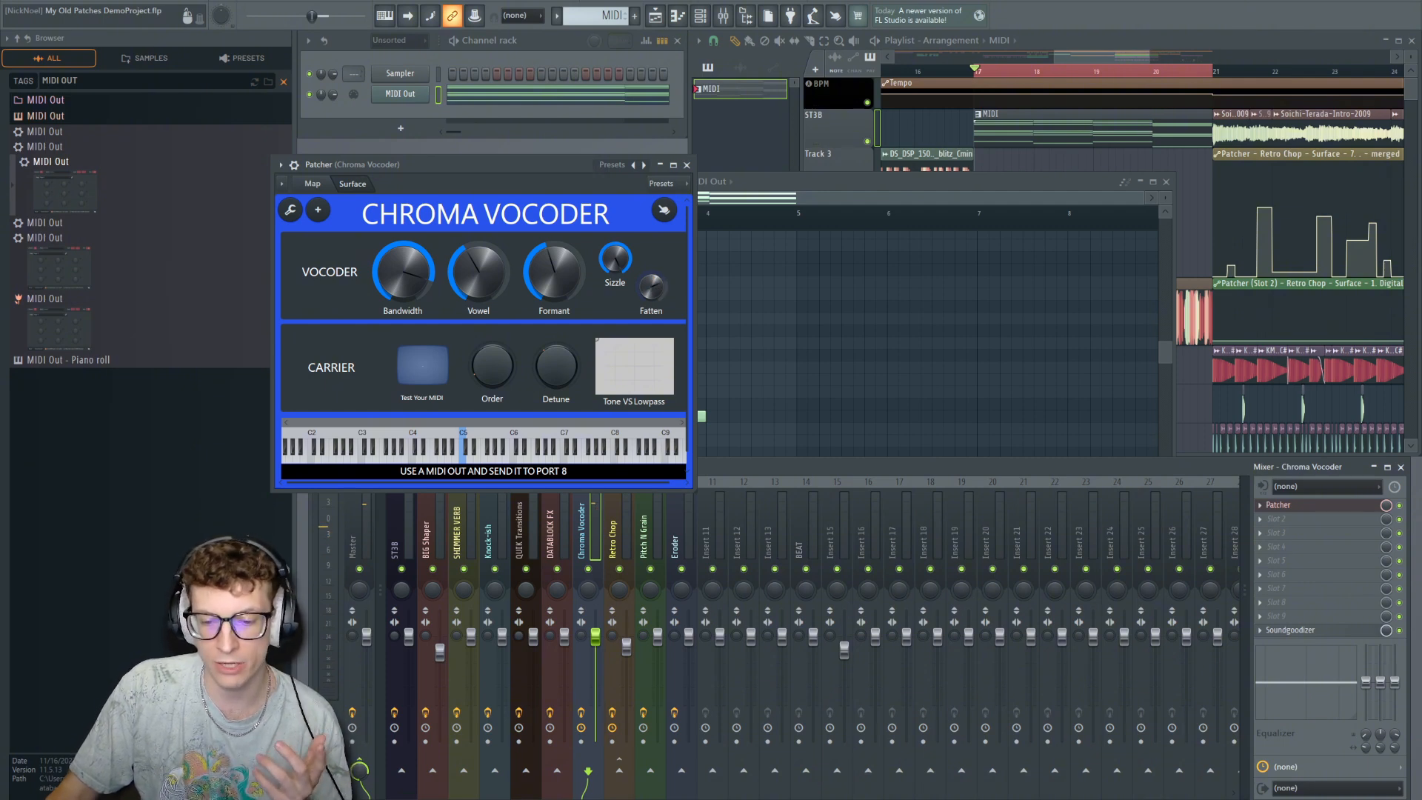
{"action": "key", "text": "space"}
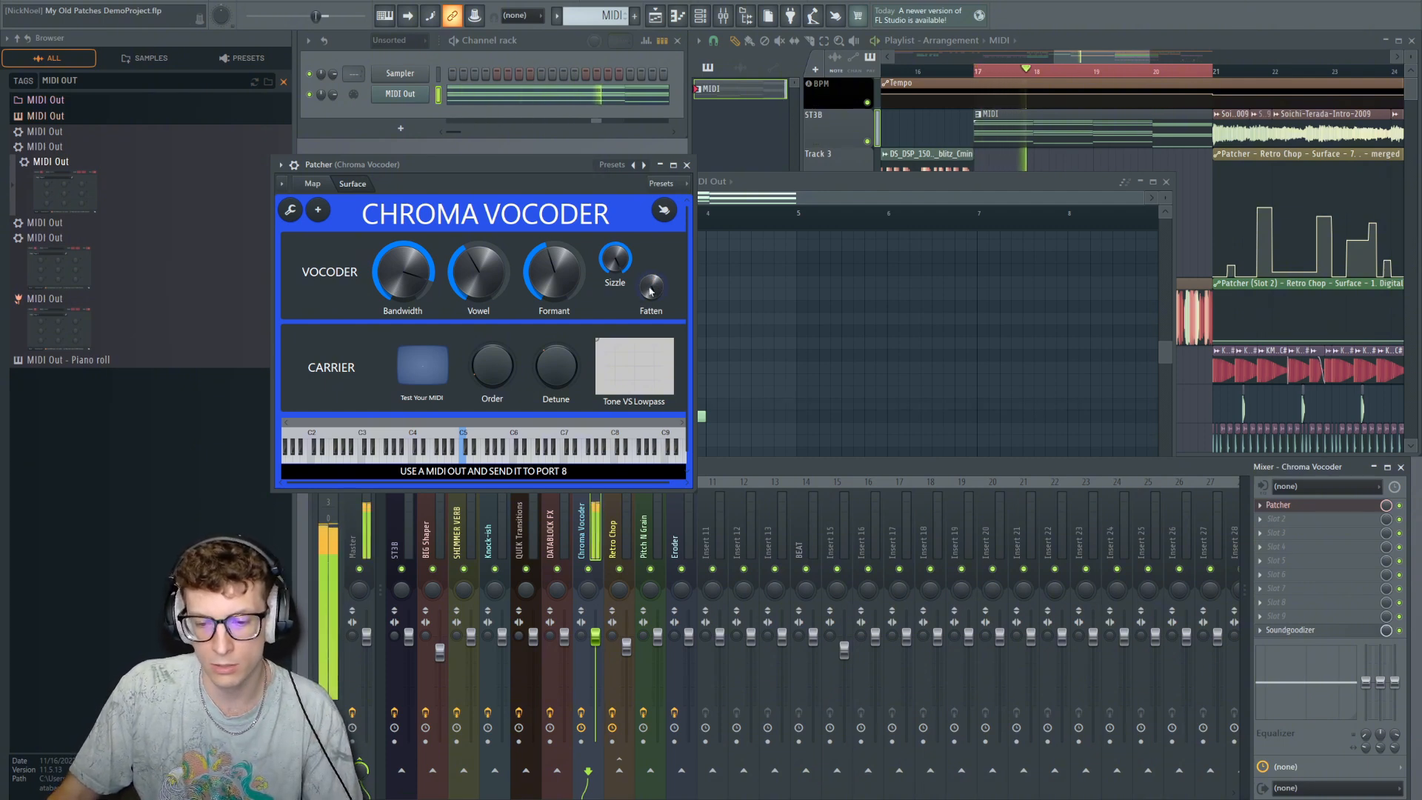
Close the Chroma Vocoder and piano roll windows, and set the playlist loop to bars 21 to 25 over the Retro Chop section.
{"action": "left_click", "coordinate": [686, 164]}
{"action": "left_click", "coordinate": [1165, 182]}
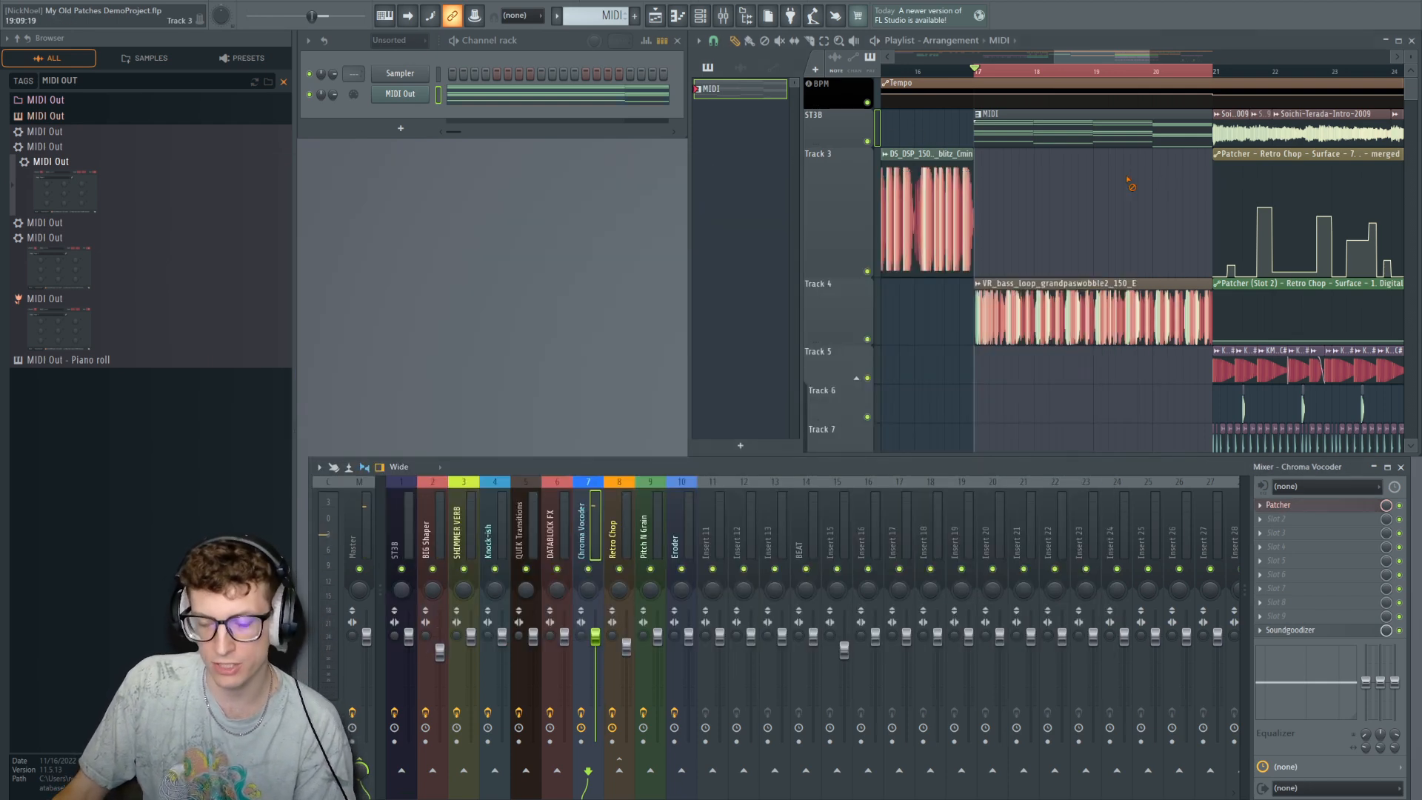
{"action": "scroll", "coordinate": [1075, 206], "scroll_direction": "down", "scroll_amount": 5}
{"action": "scroll", "coordinate": [1155, 172], "scroll_direction": "up", "scroll_amount": 5}
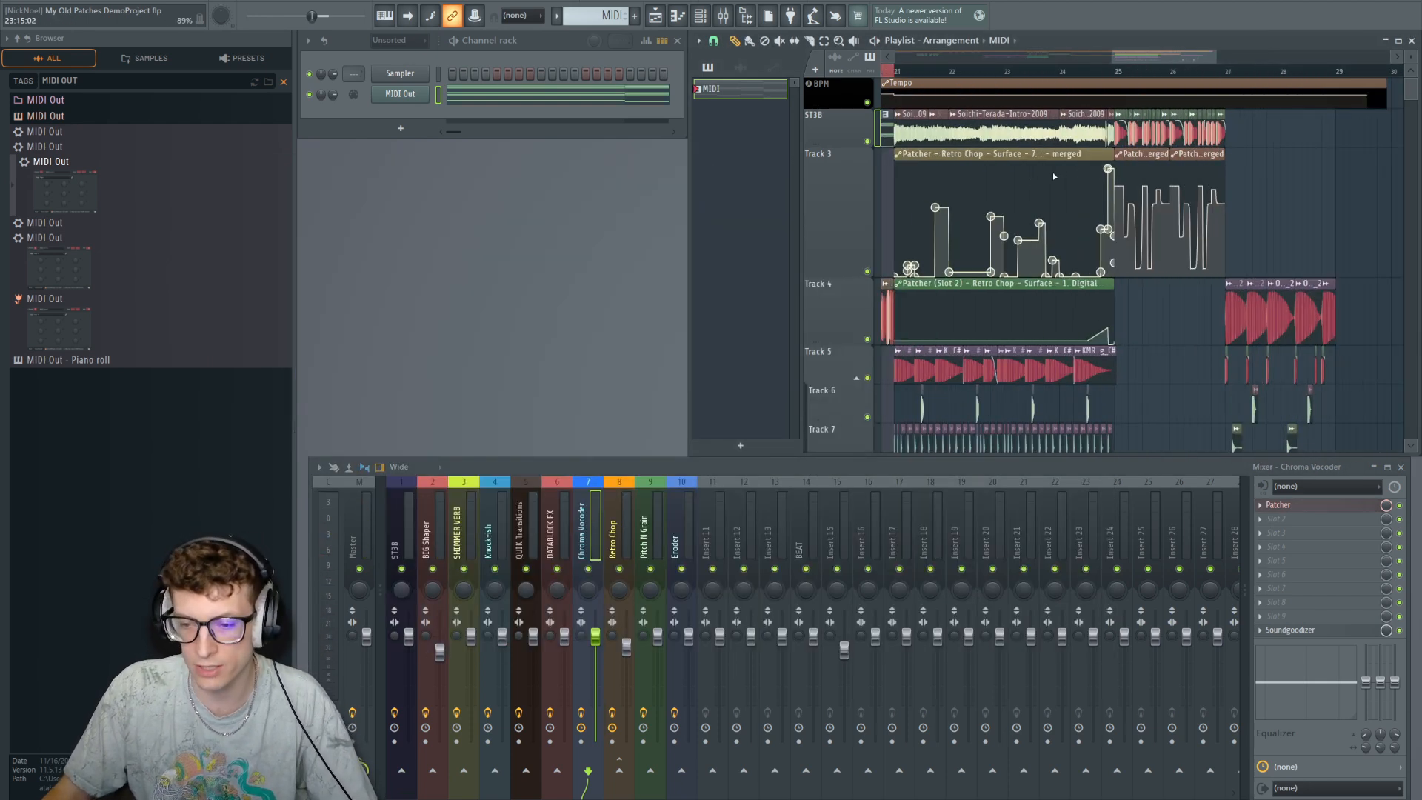
{"action": "scroll", "coordinate": [1052, 172], "scroll_direction": "down", "scroll_amount": 3}
{"action": "scroll", "coordinate": [1030, 159], "scroll_direction": "up", "scroll_amount": 4}
{"action": "left_click", "coordinate": [1027, 70]}
{"action": "left_click_drag", "start_coordinate": [1028, 71], "coordinate": [1335, 83]}
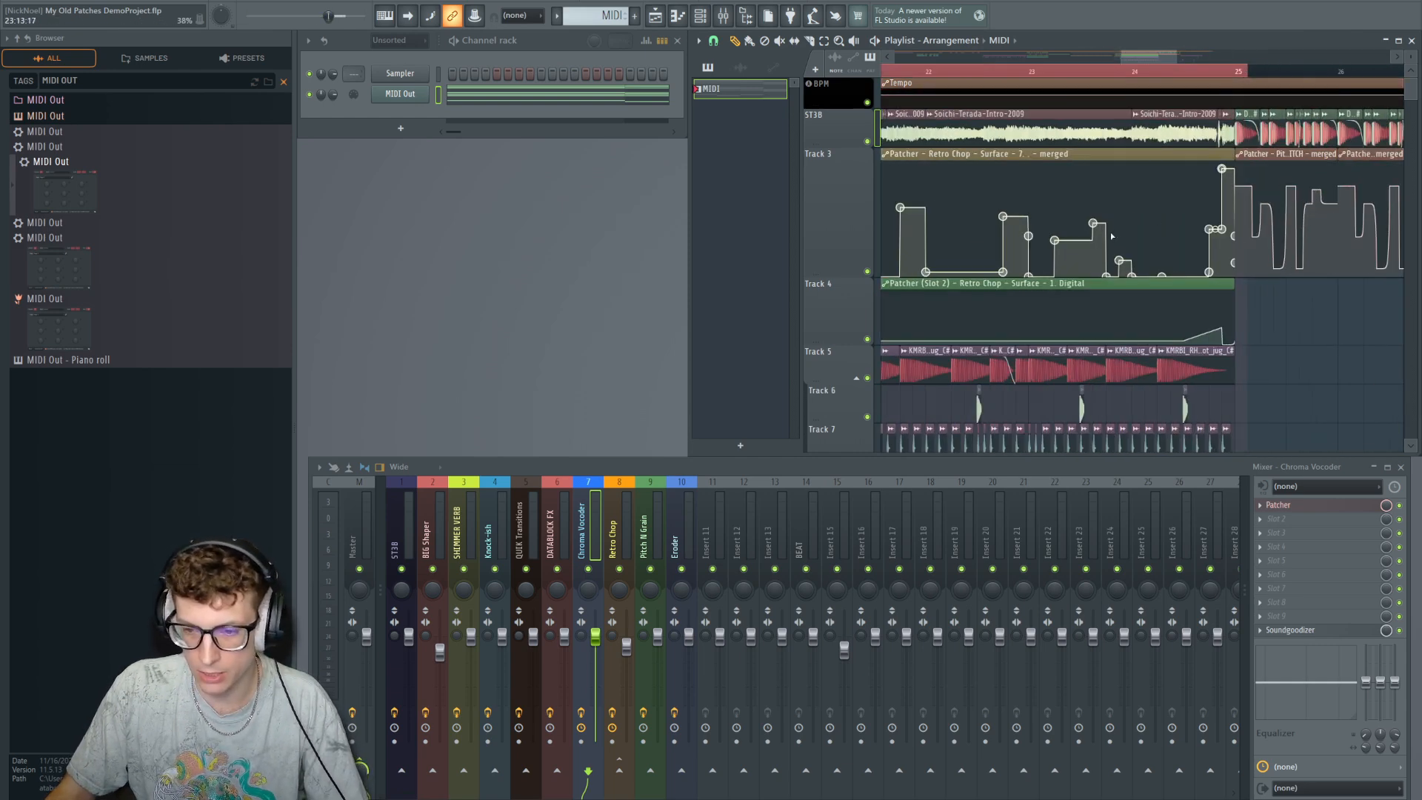
{"action": "scroll", "coordinate": [1114, 235], "scroll_direction": "down", "scroll_amount": 2}
Open the Patcher effect on the Retro Chop mixer track and move its window clear of the Track 3 automation clip.
{"action": "left_click", "coordinate": [612, 578]}
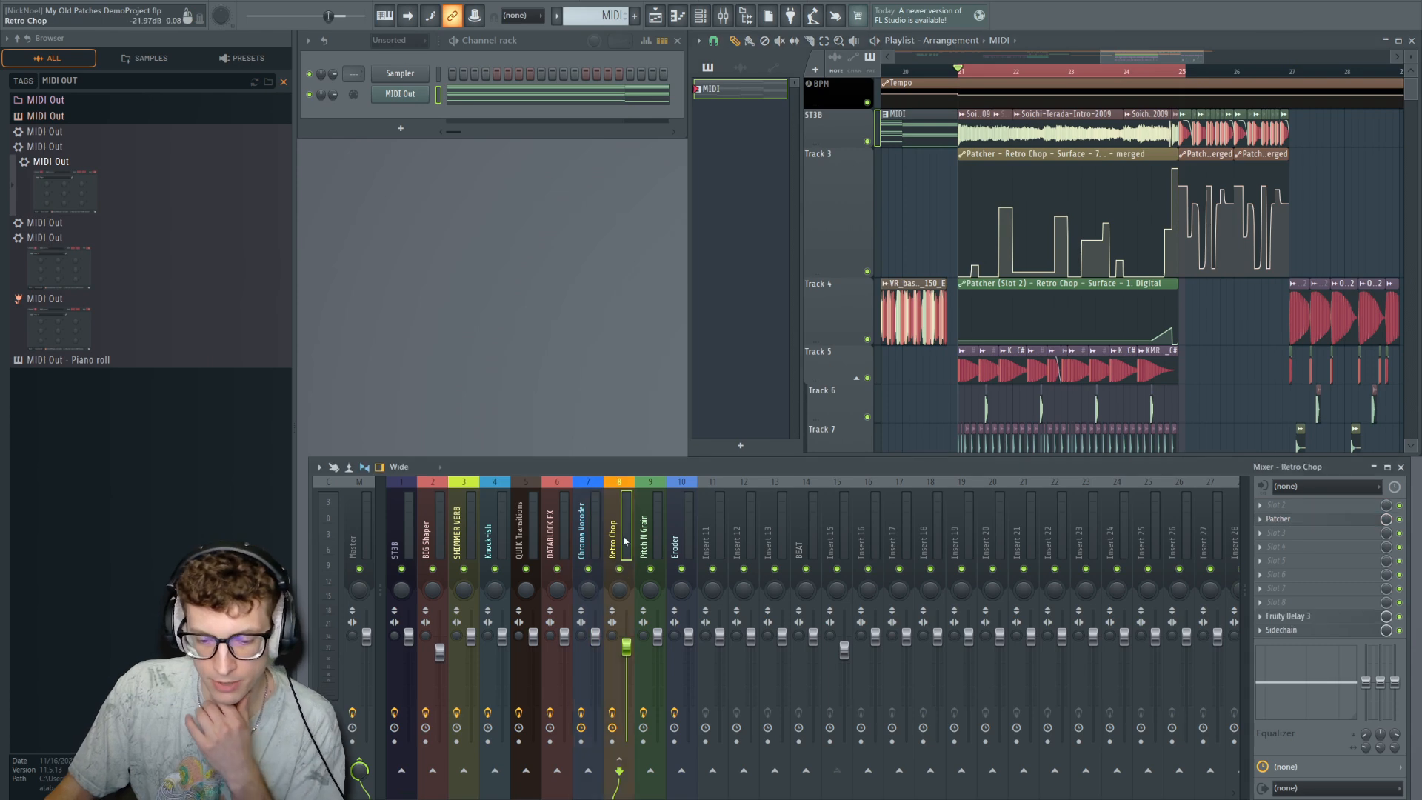
{"action": "left_click", "coordinate": [1318, 518]}
{"action": "left_click_drag", "start_coordinate": [589, 96], "coordinate": [618, 116]}
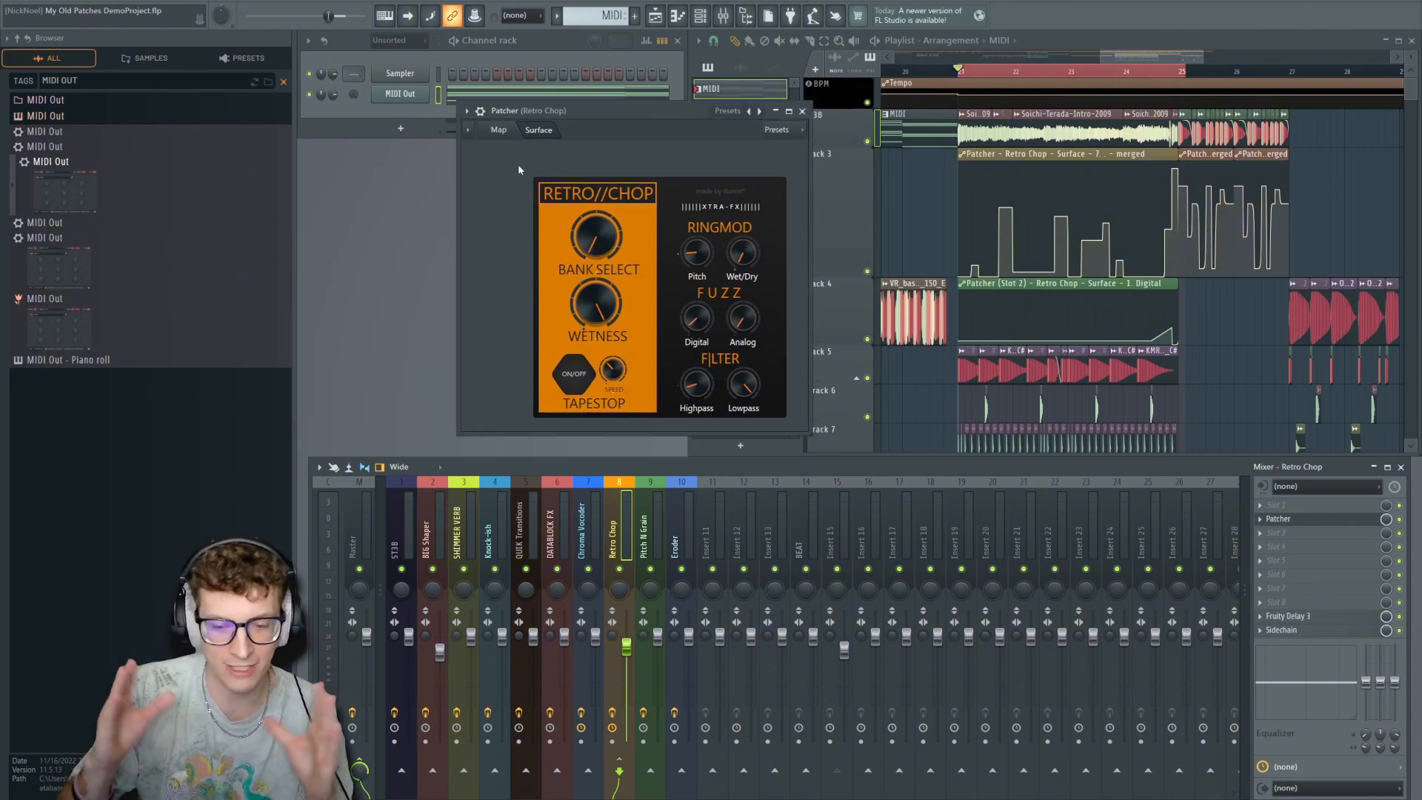
{"action": "left_click_drag", "start_coordinate": [640, 108], "coordinate": [638, 115]}
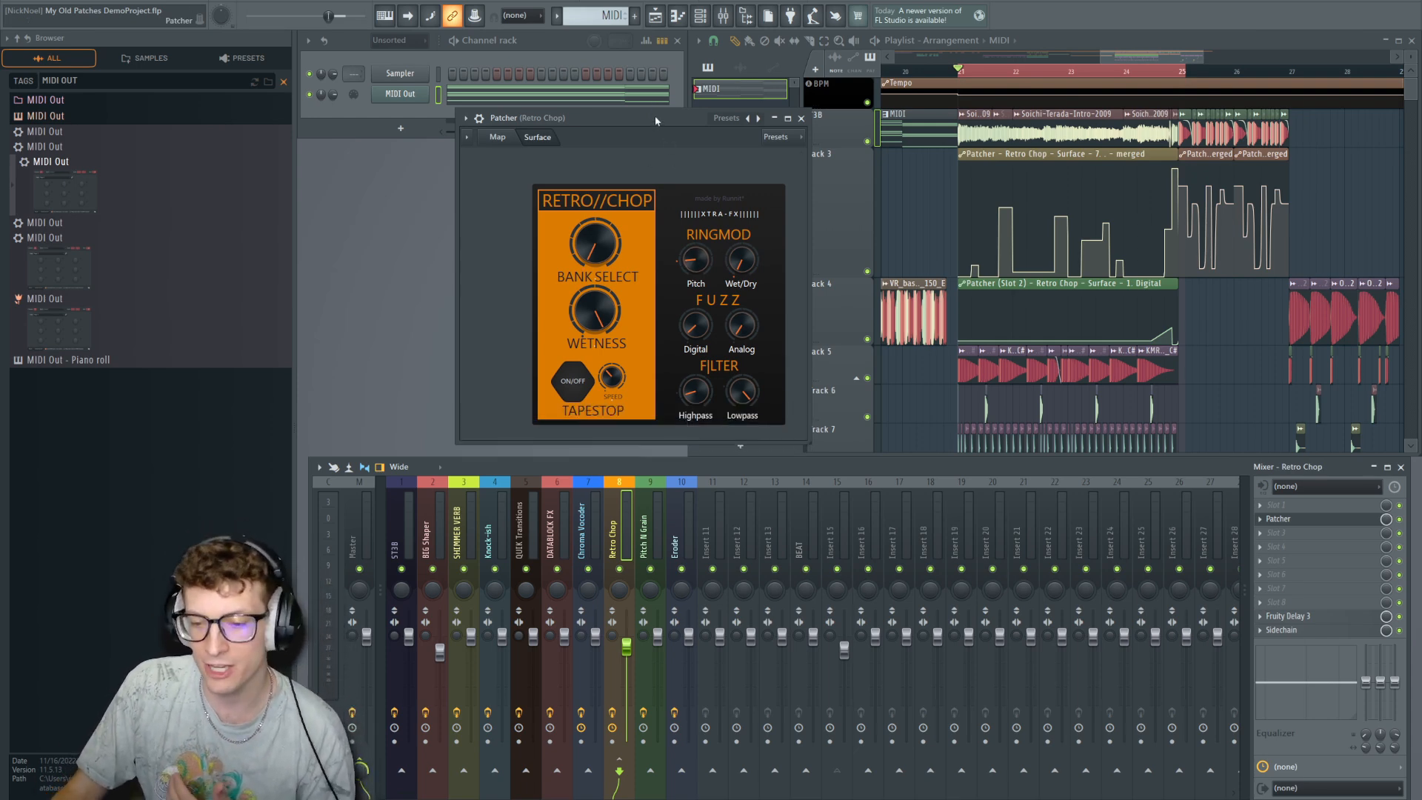
{"action": "left_click_drag", "start_coordinate": [655, 121], "coordinate": [681, 163]}
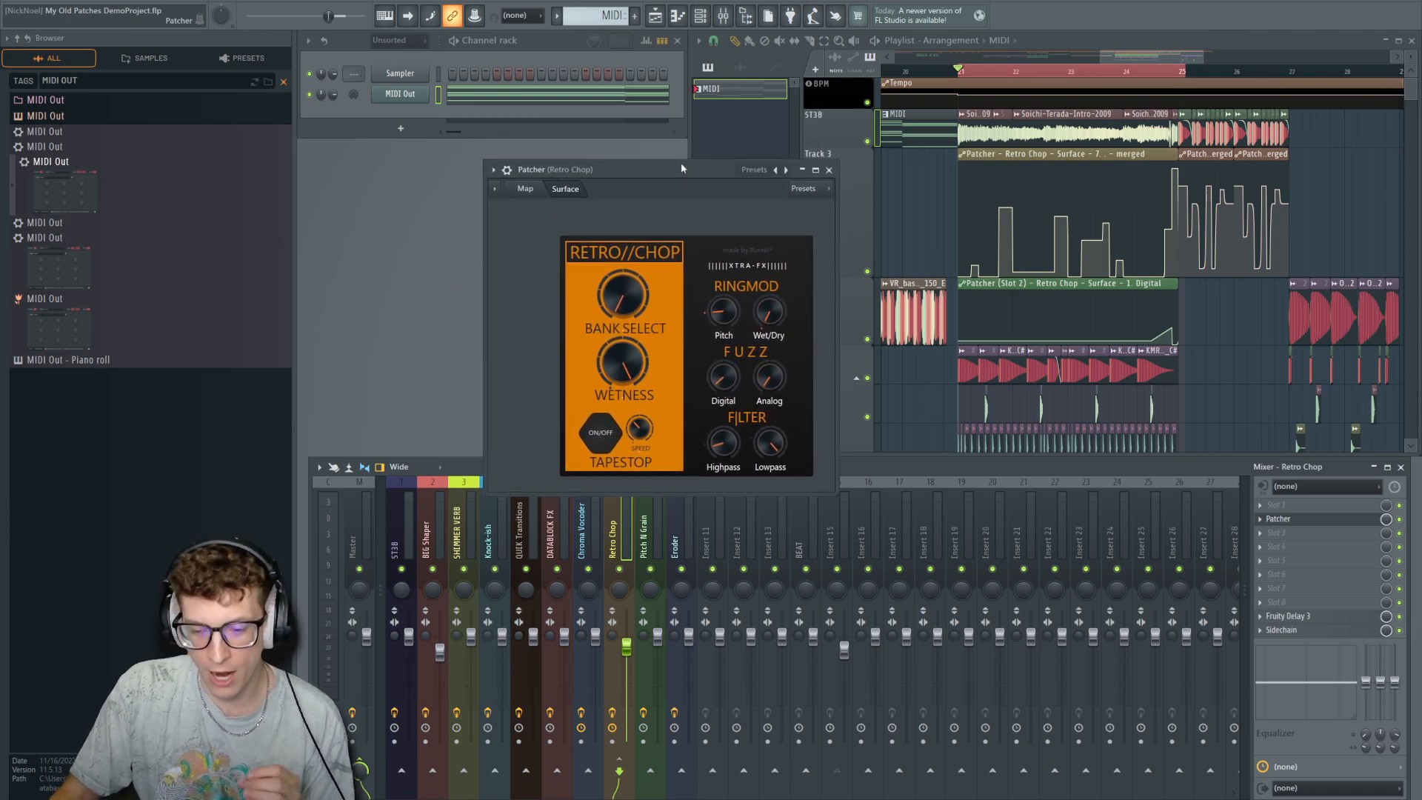
Examine the time patterns of the Gross Beat module inside the Retro Chop map, and close its window.
{"action": "left_click", "coordinate": [543, 190]}
{"action": "left_click_drag", "start_coordinate": [664, 173], "coordinate": [656, 163]}
{"action": "left_click", "coordinate": [570, 184]}
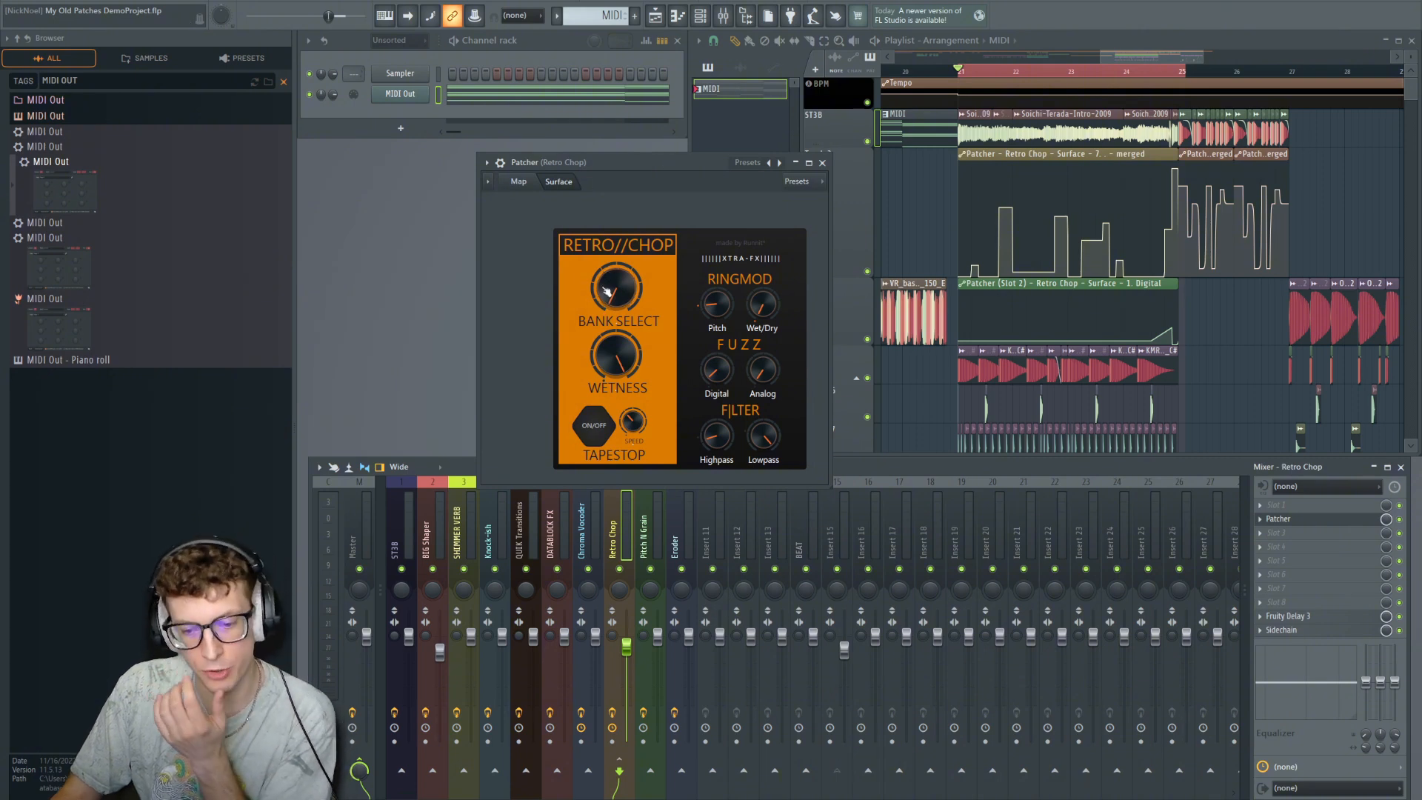
{"action": "left_click", "coordinate": [519, 182]}
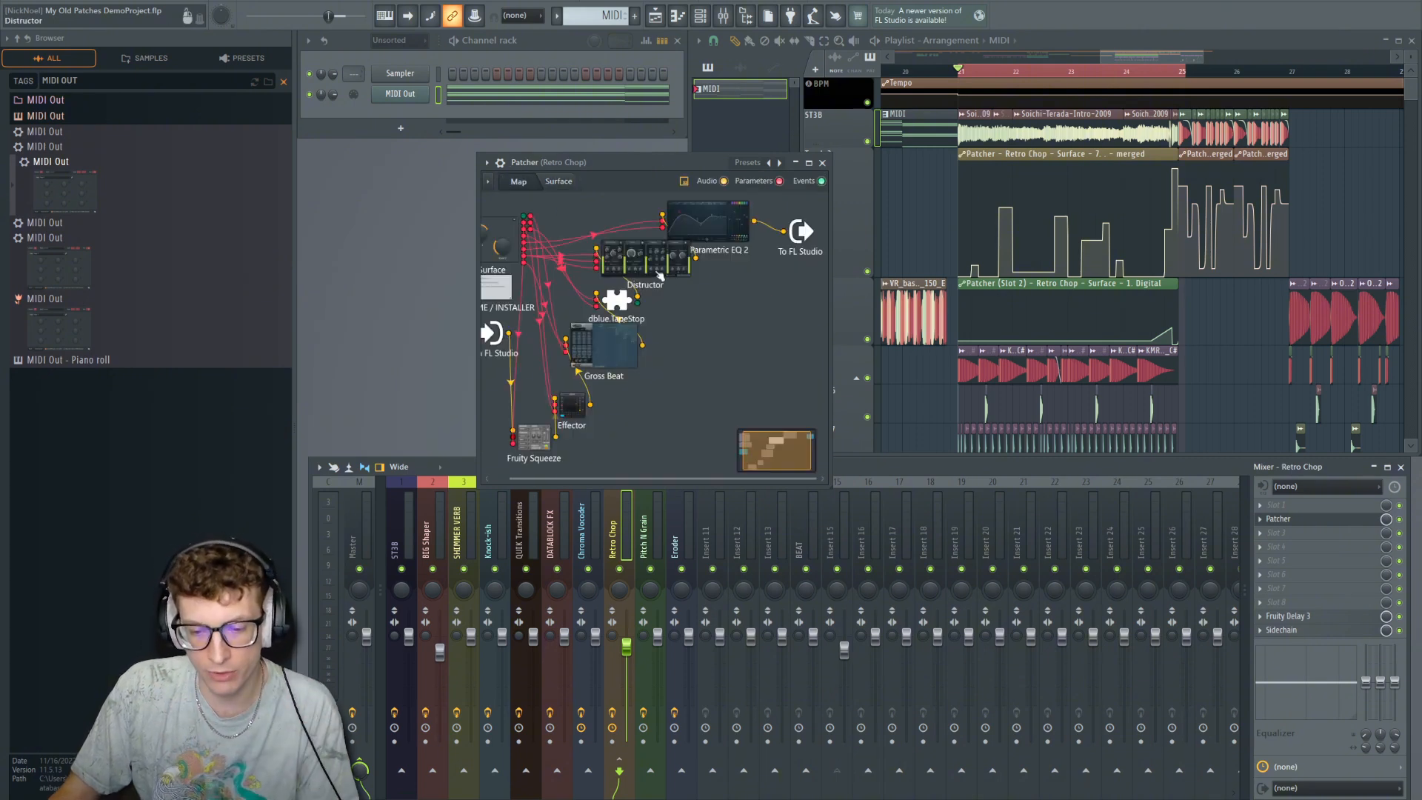
{"action": "double_click", "coordinate": [627, 347]}
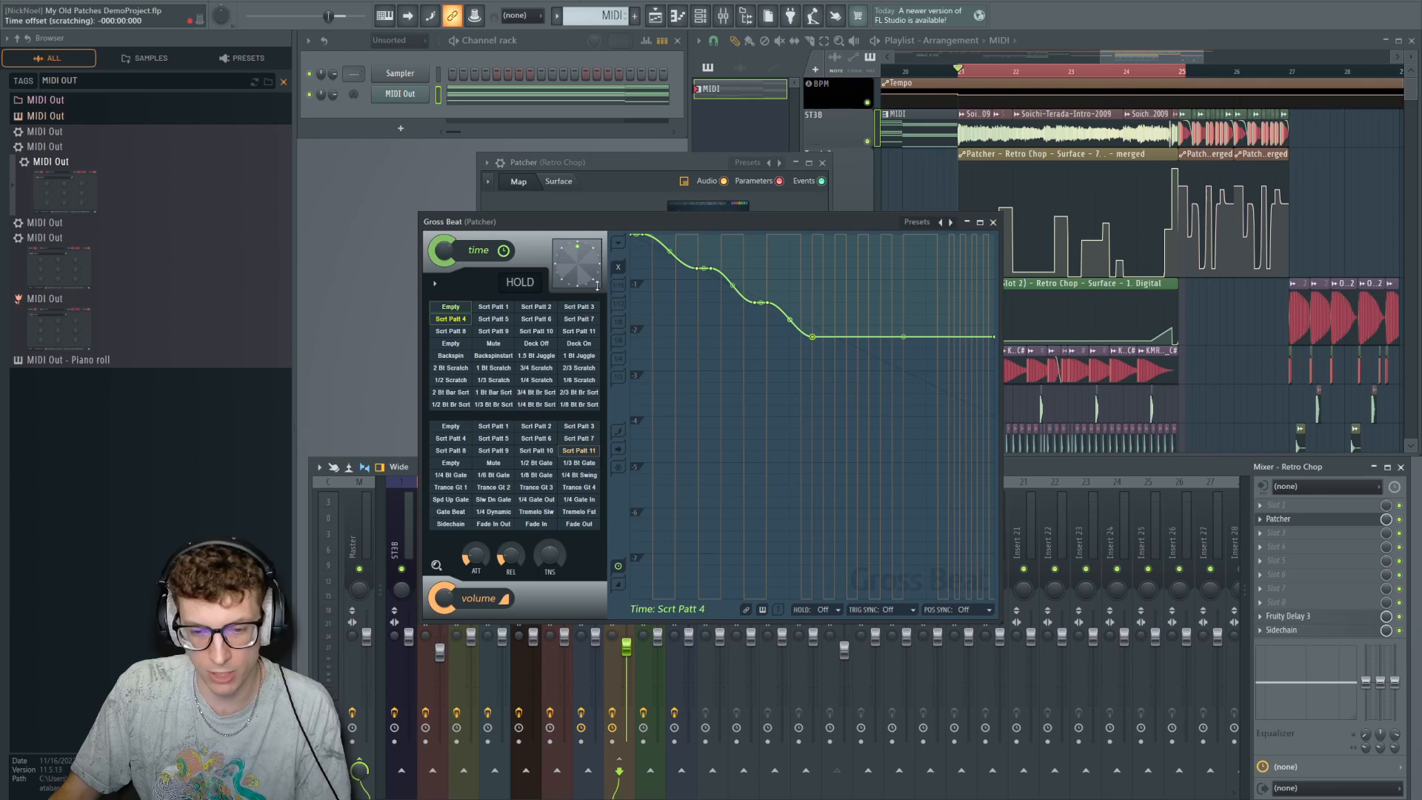
{"action": "left_click", "coordinate": [654, 218]}
{"action": "left_click", "coordinate": [558, 181]}
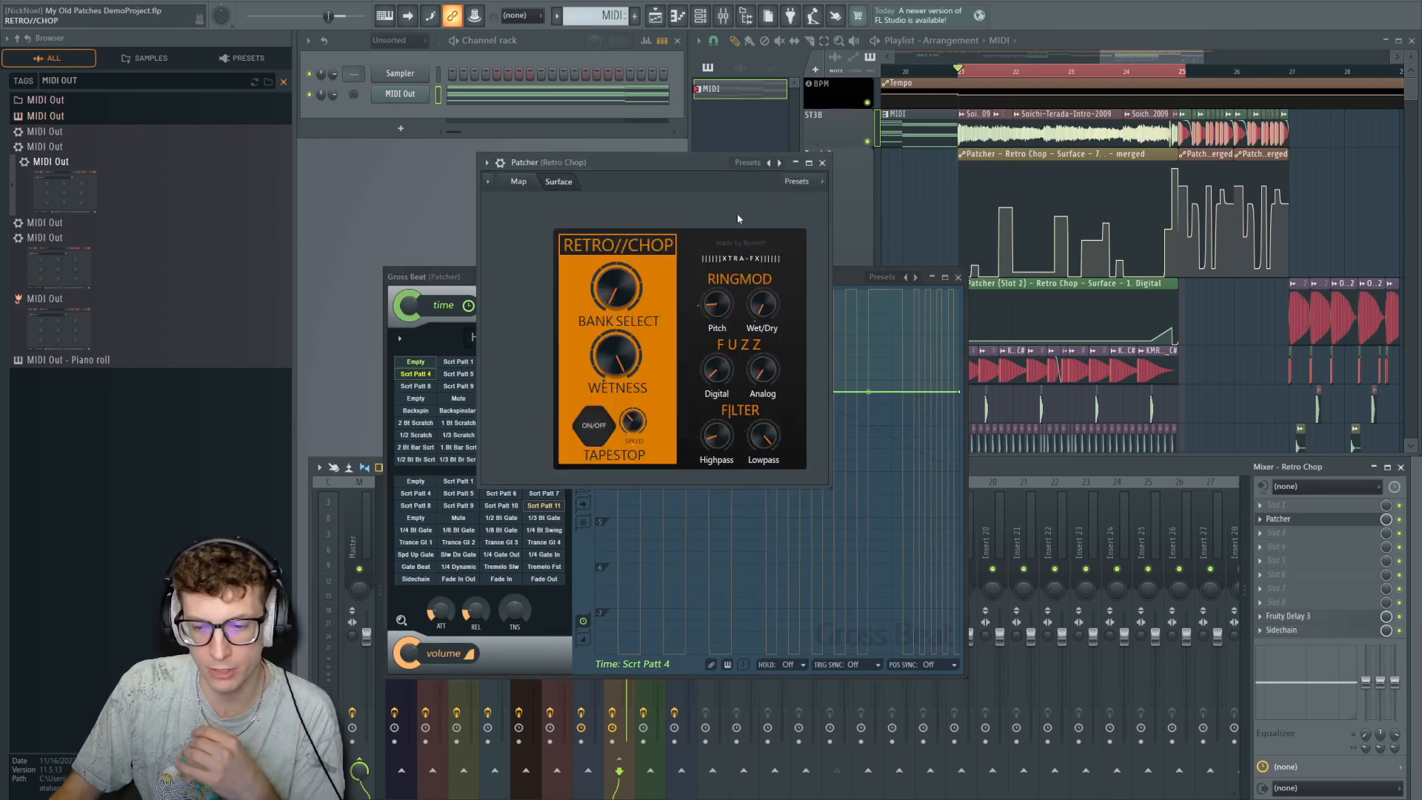
{"action": "left_click", "coordinate": [471, 290]}
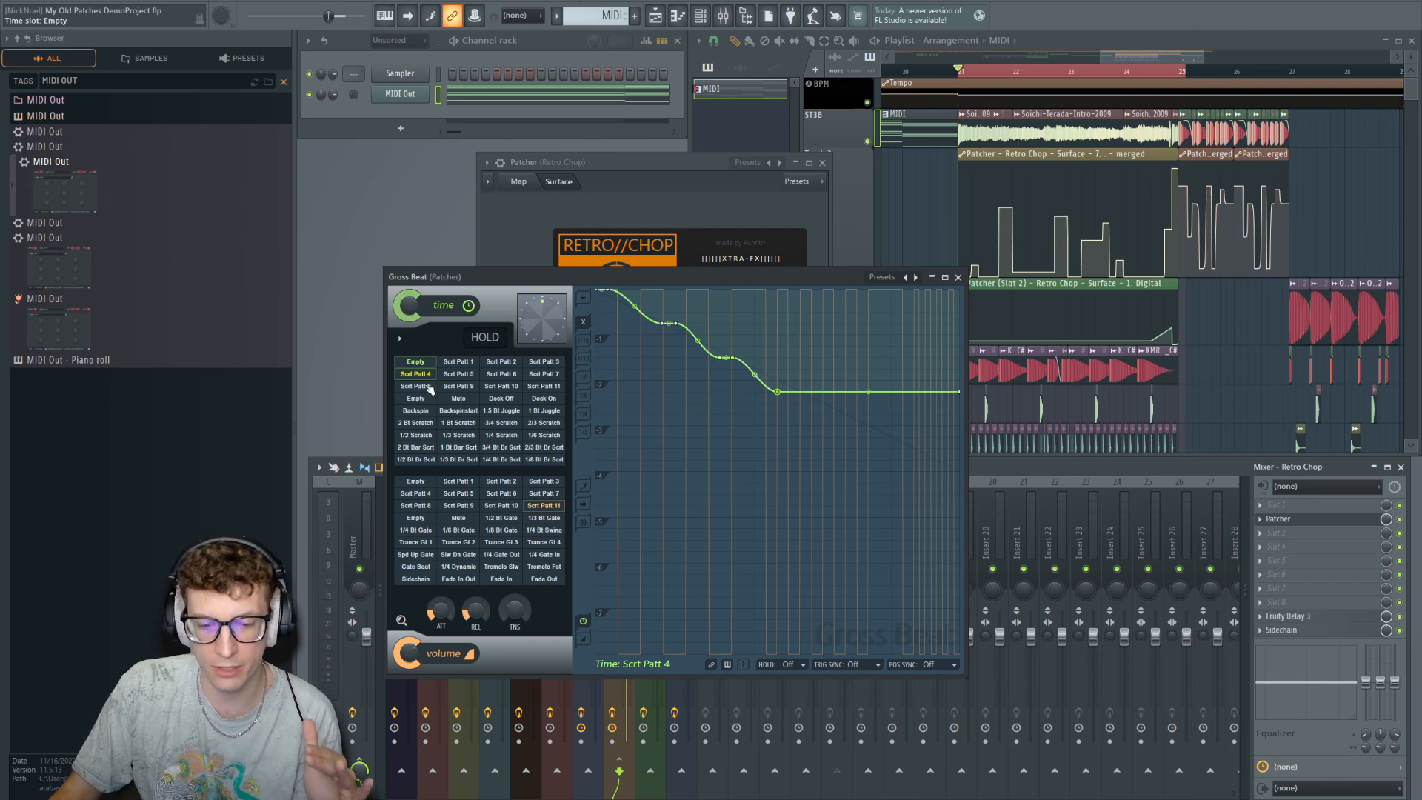
{"action": "left_click_drag", "start_coordinate": [545, 280], "coordinate": [510, 283]}
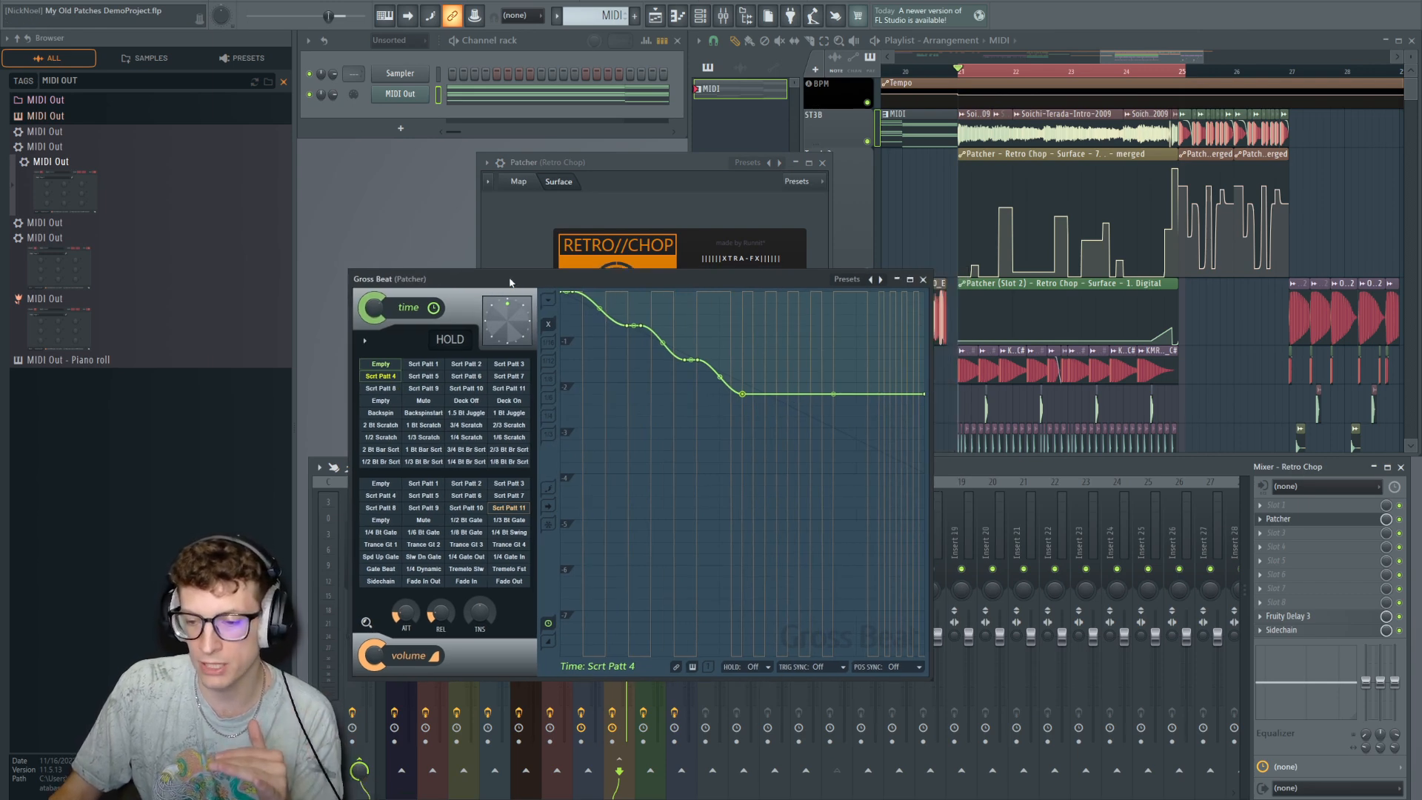
{"action": "left_click", "coordinate": [923, 280]}
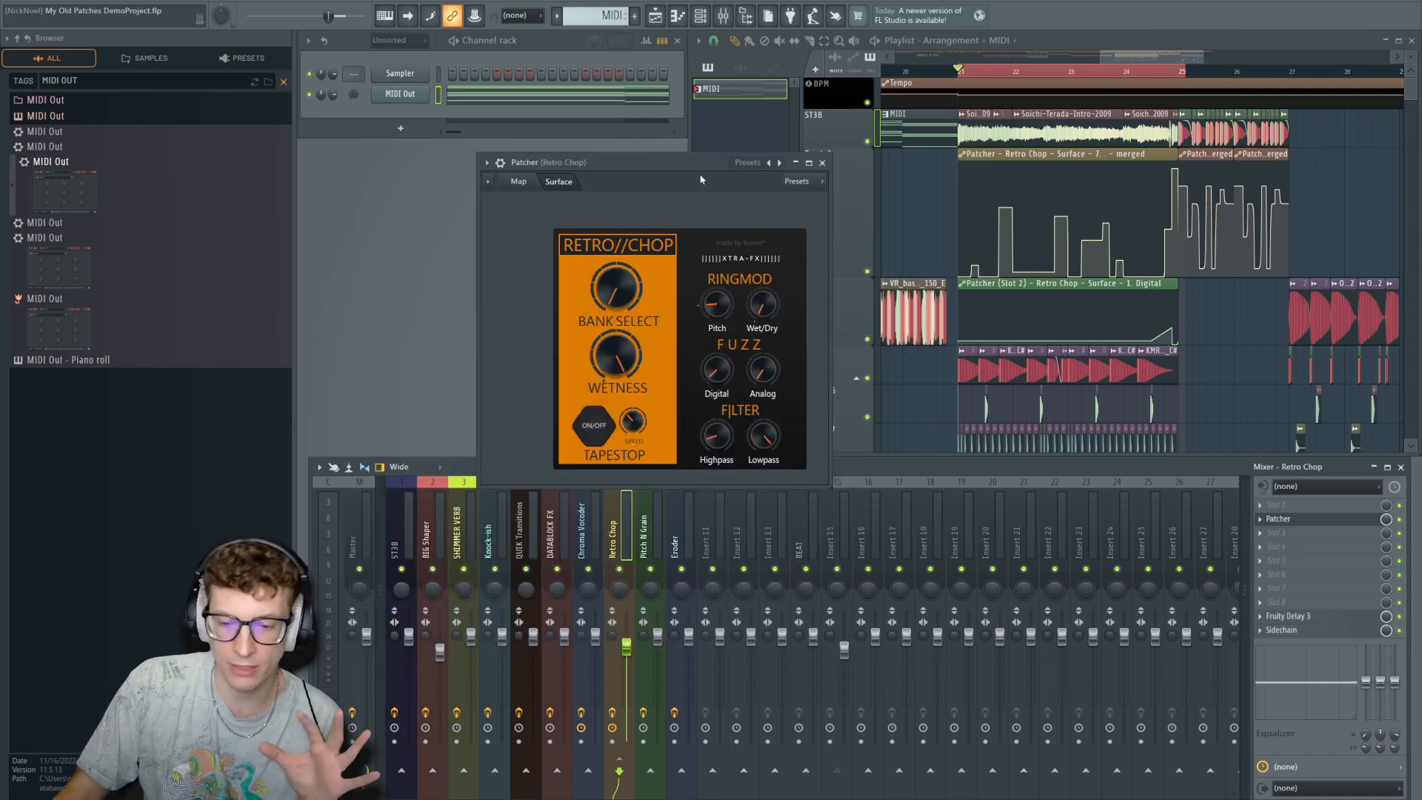
Inspect the dblue.TapeStop plugin inside the Retro Chop map, and close its window.
{"action": "left_click_drag", "start_coordinate": [648, 161], "coordinate": [659, 122]}
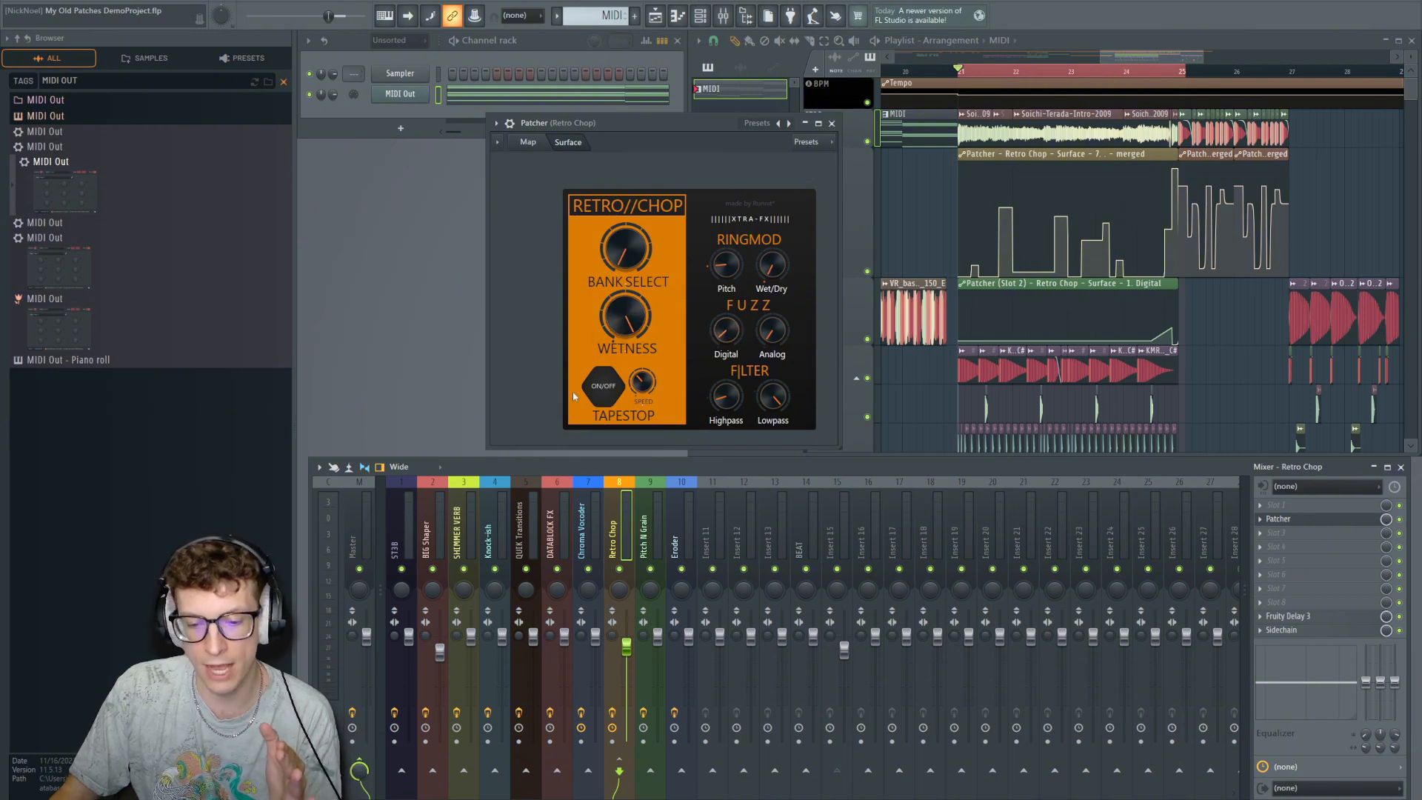
{"action": "left_click", "coordinate": [533, 143]}
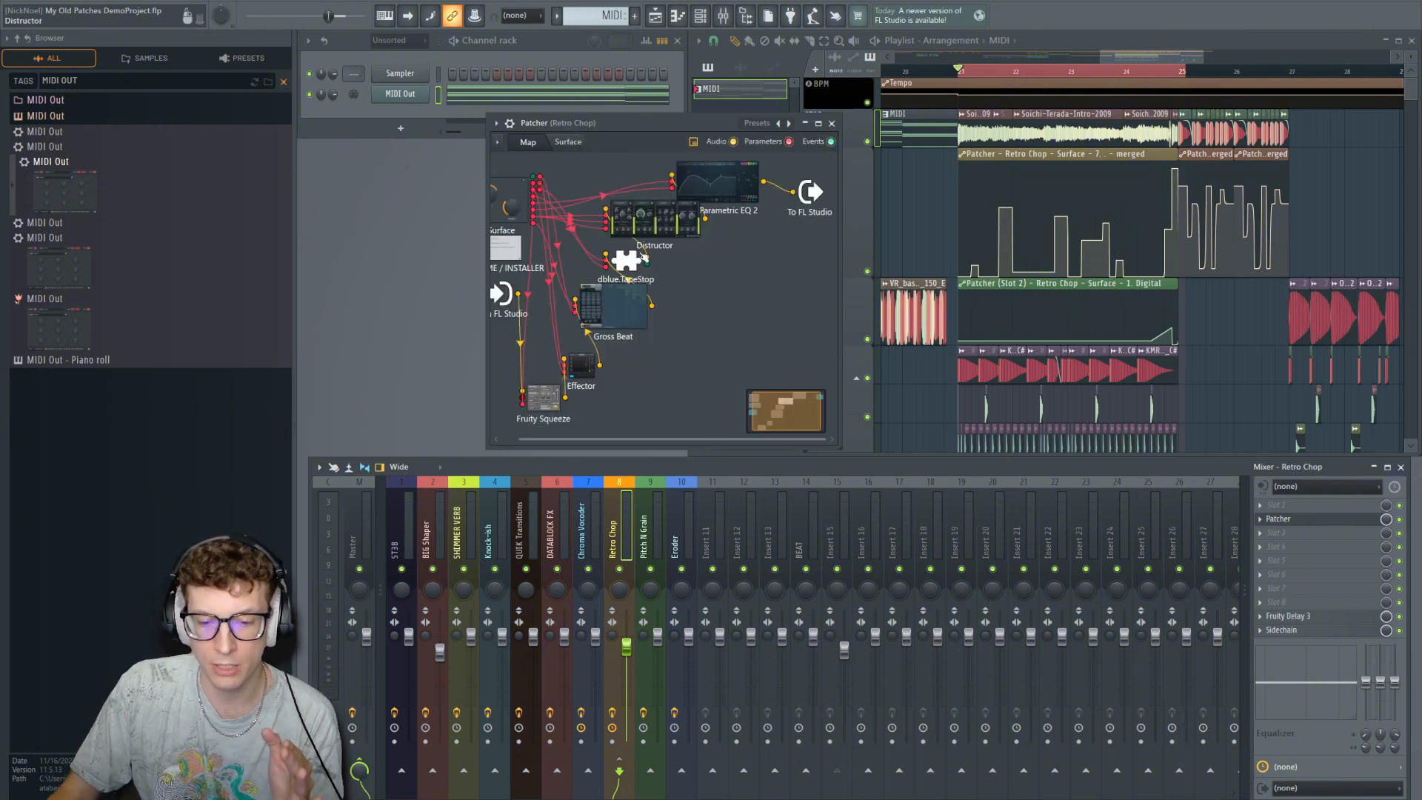
{"action": "left_click", "coordinate": [626, 261]}
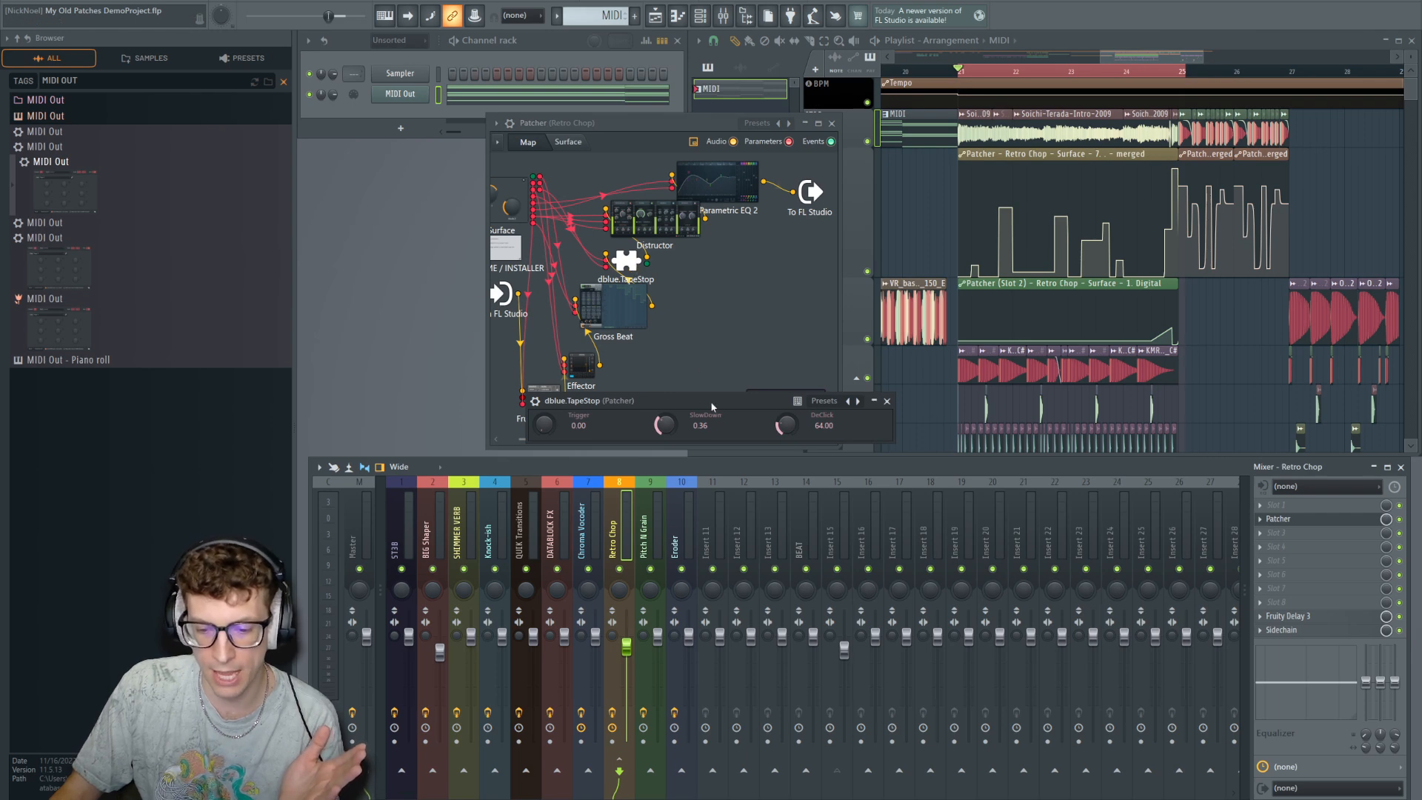
{"action": "left_click_drag", "start_coordinate": [710, 401], "coordinate": [512, 214]}
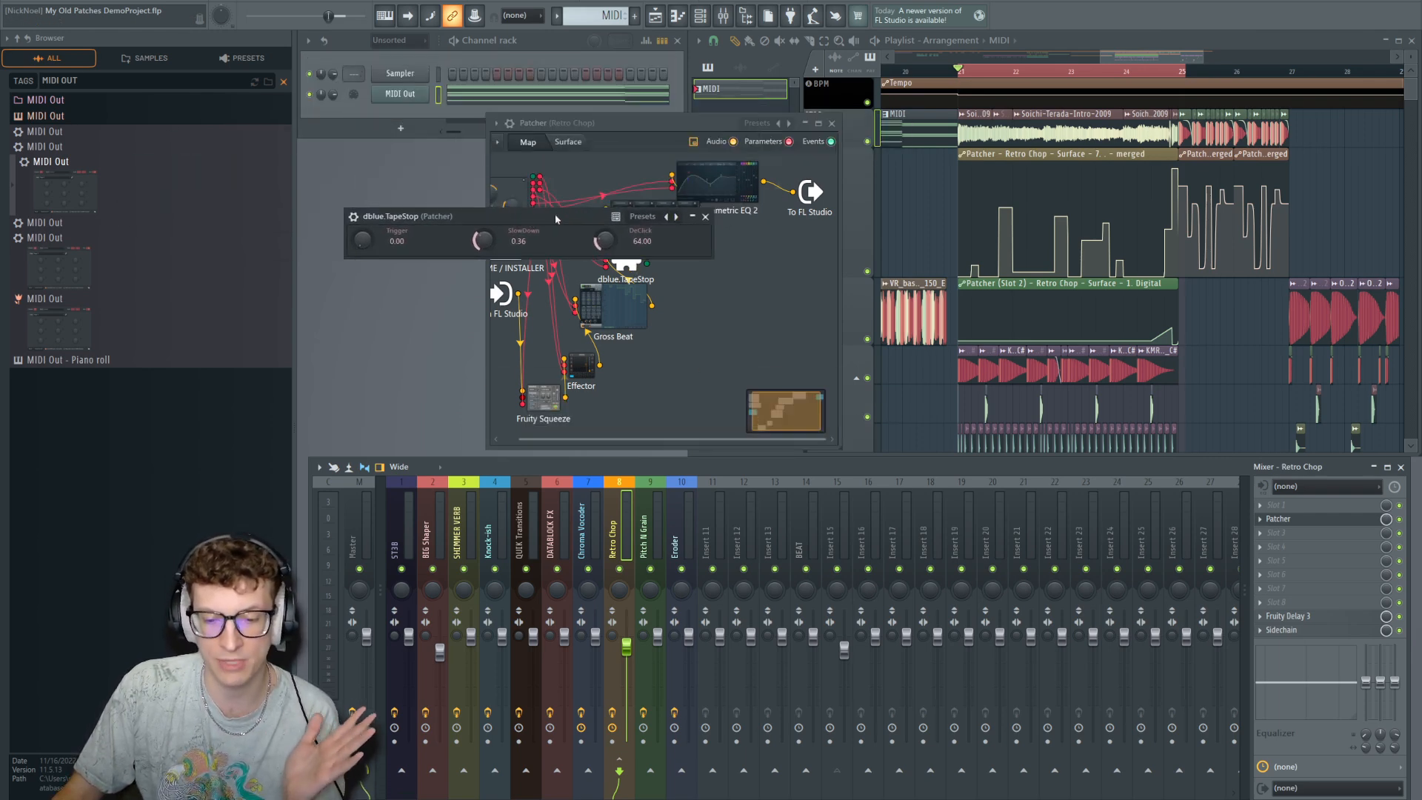
{"action": "left_click", "coordinate": [705, 216]}
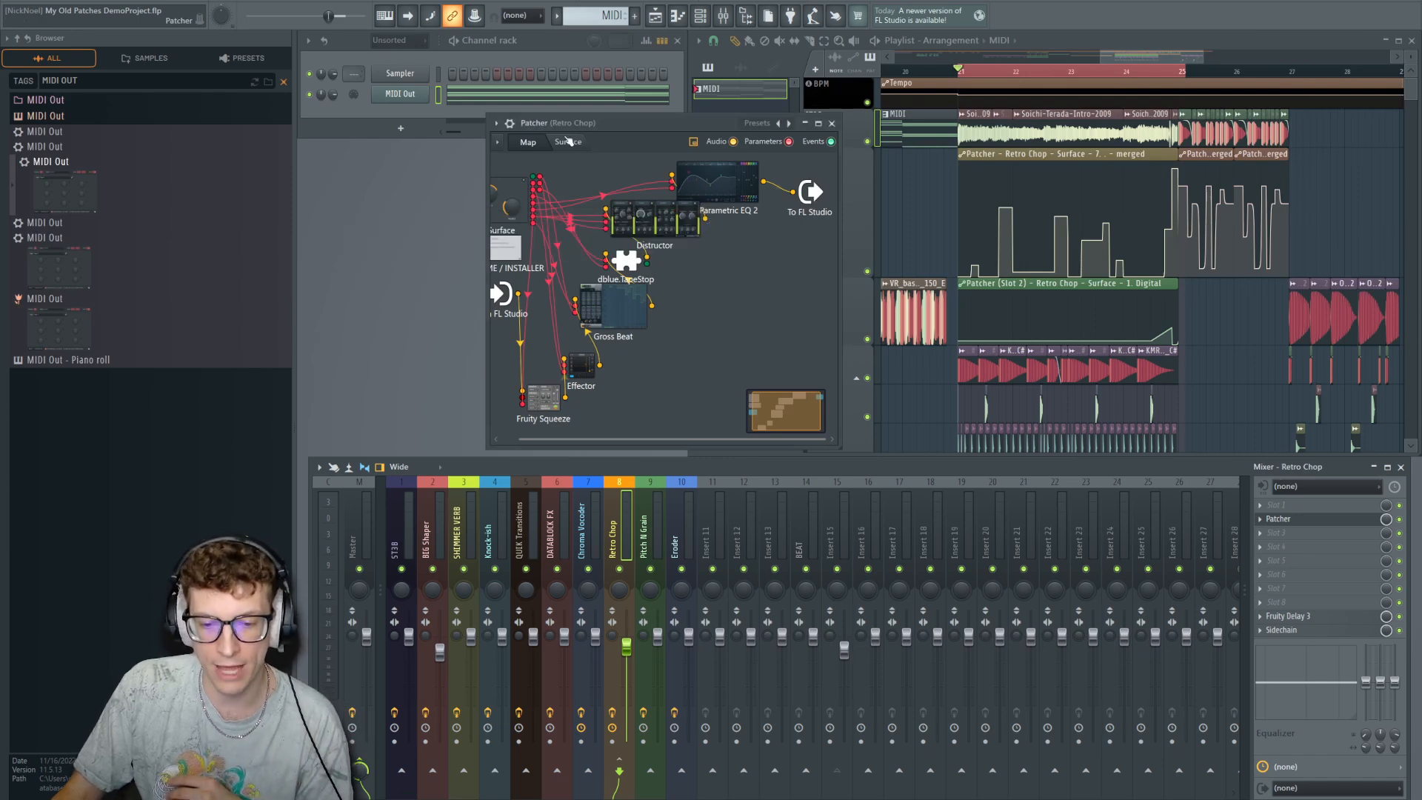
Toggle Tapestop on and off on the Retro Chop surface, recheck the map, and return to the surface controls.
{"action": "left_click", "coordinate": [568, 141]}
{"action": "left_click", "coordinate": [608, 390]}
{"action": "left_click", "coordinate": [609, 390]}
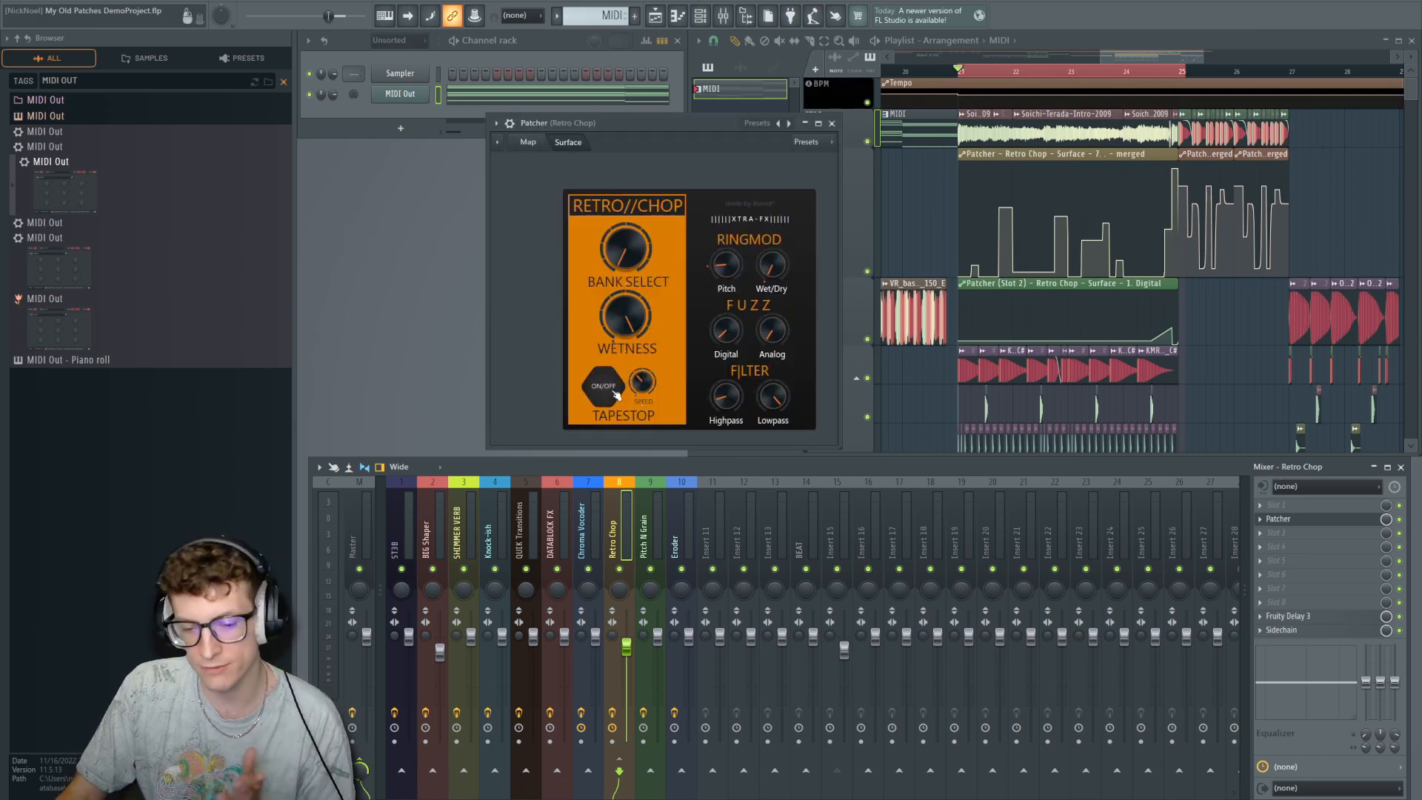
{"action": "left_click", "coordinate": [529, 142]}
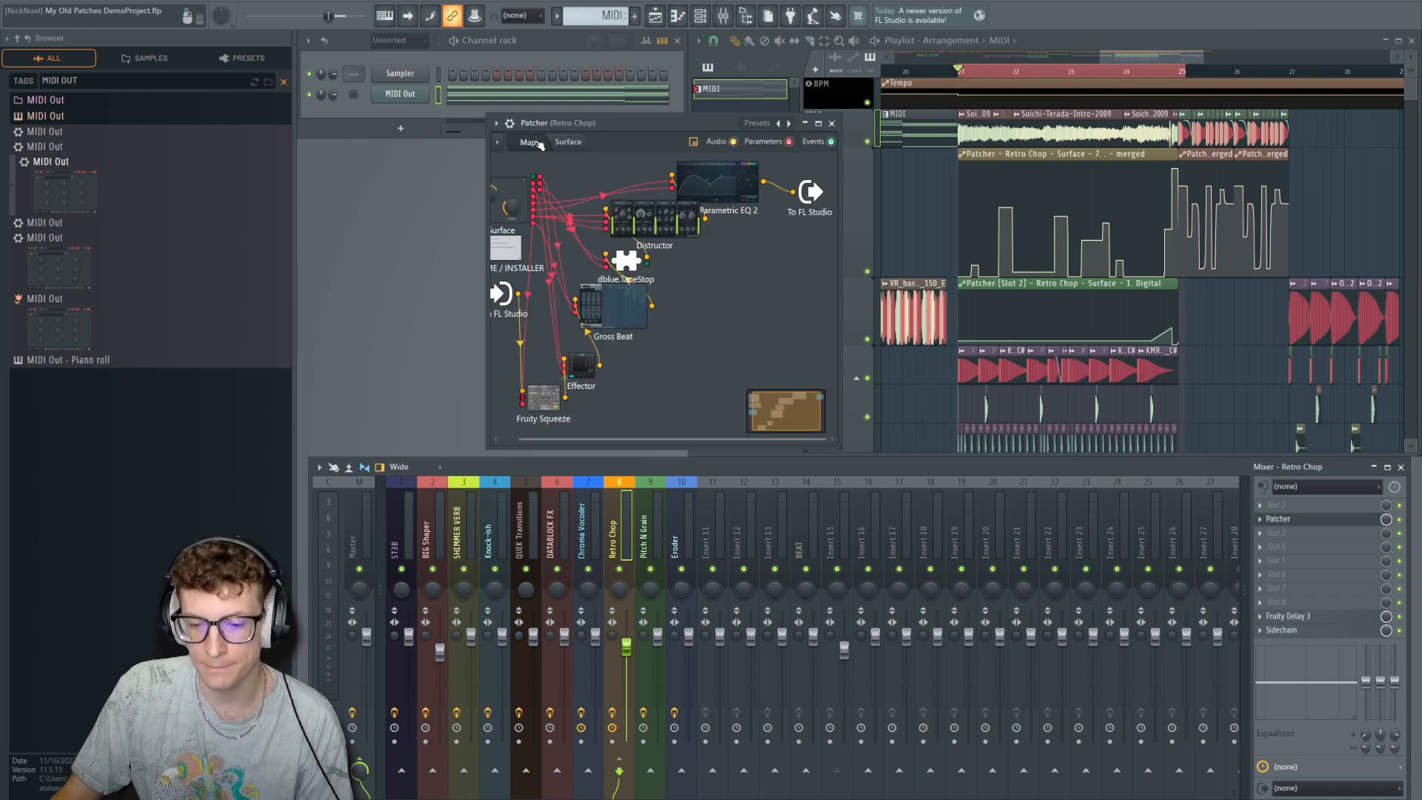
{"action": "left_click", "coordinate": [568, 143]}
{"action": "mouse_move", "coordinate": [659, 122]}
{"action": "left_mouse_down"}
{"action": "mouse_move", "coordinate": [563, 110]}
{"action": "mouse_move", "coordinate": [640, 114]}
{"action": "left_mouse_up"}
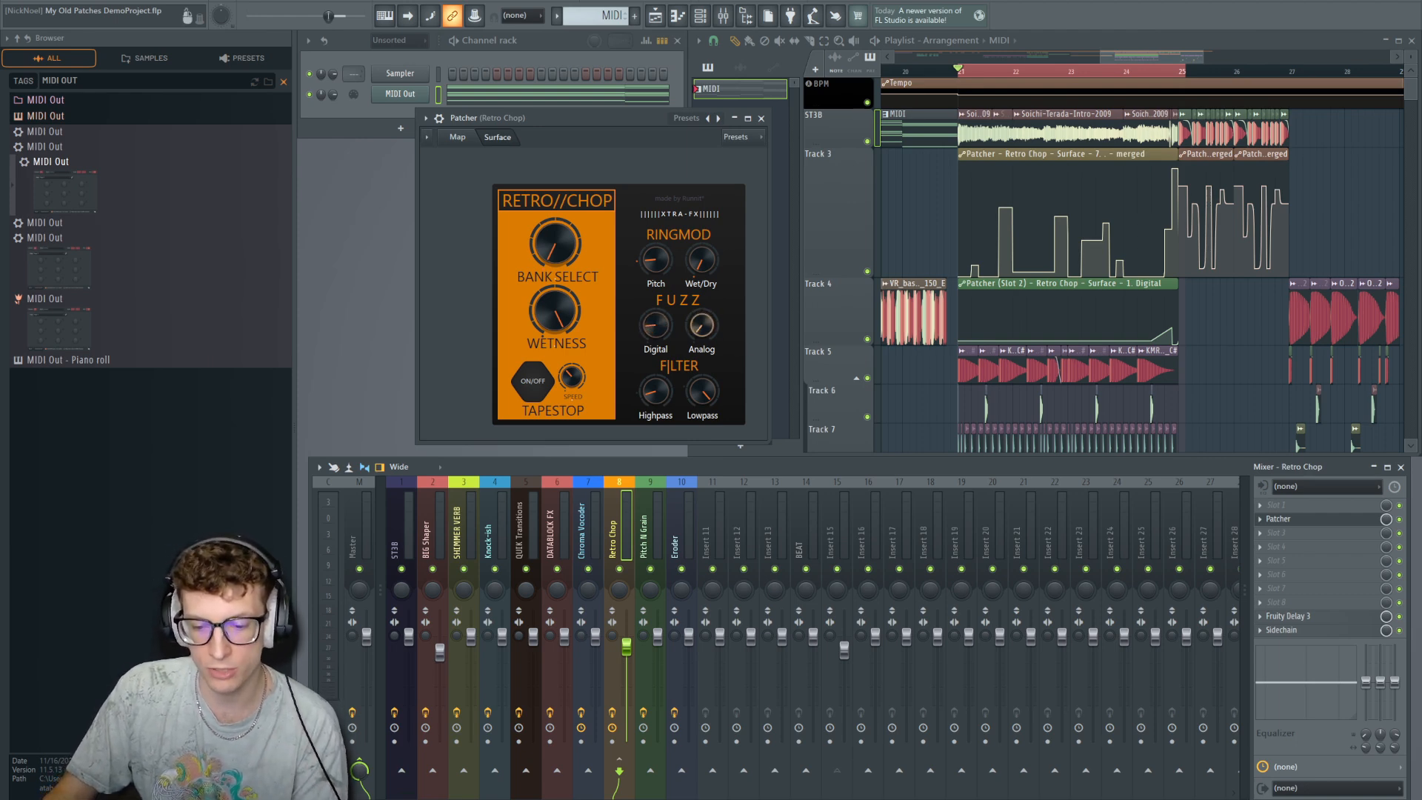
Turn the Digital fuzz down on the Retro Chop surface, and briefly play the loop.
{"action": "left_click_drag", "start_coordinate": [659, 328], "coordinate": [659, 352]}
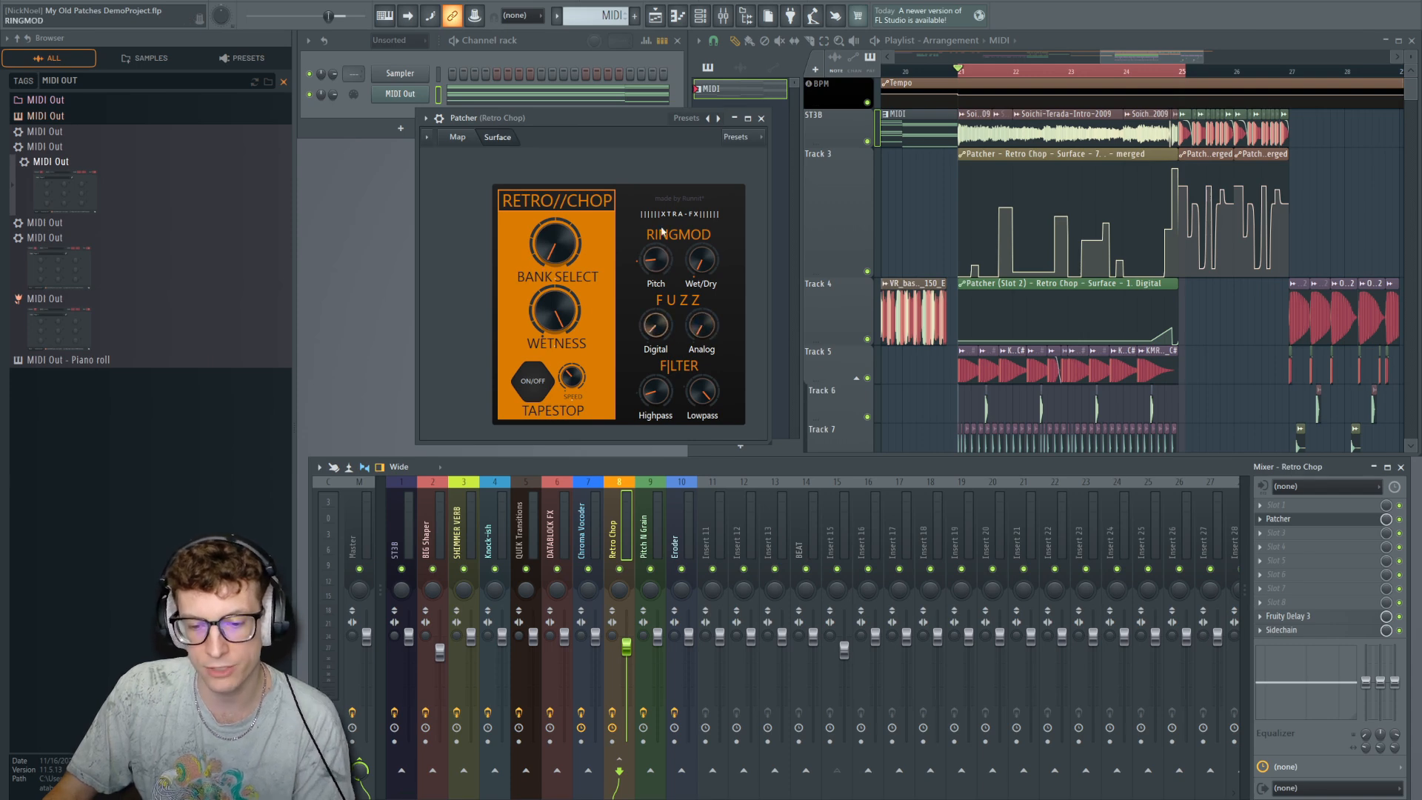
{"action": "left_click_drag", "start_coordinate": [625, 119], "coordinate": [642, 120]}
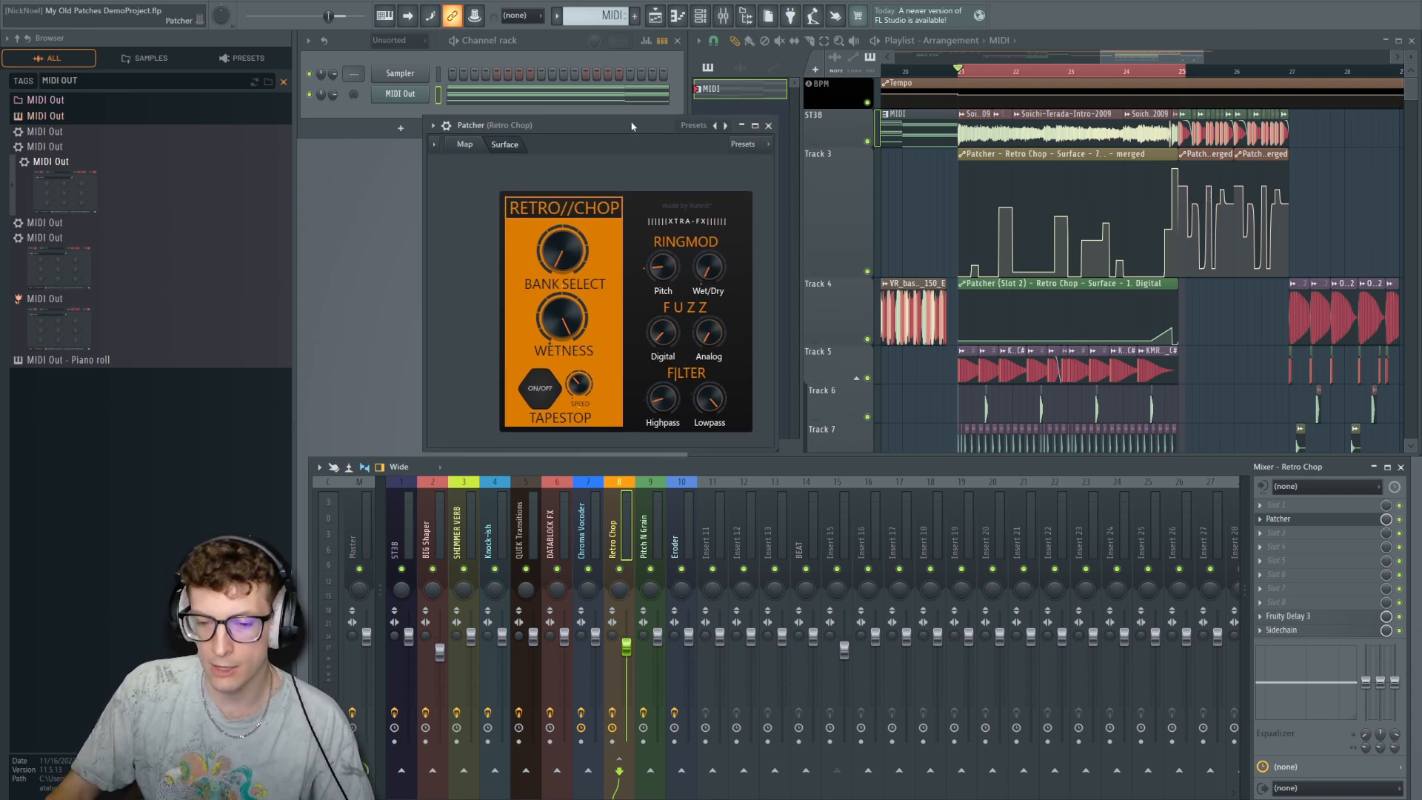
{"action": "key", "text": "space"}
{"action": "key", "text": "space"}
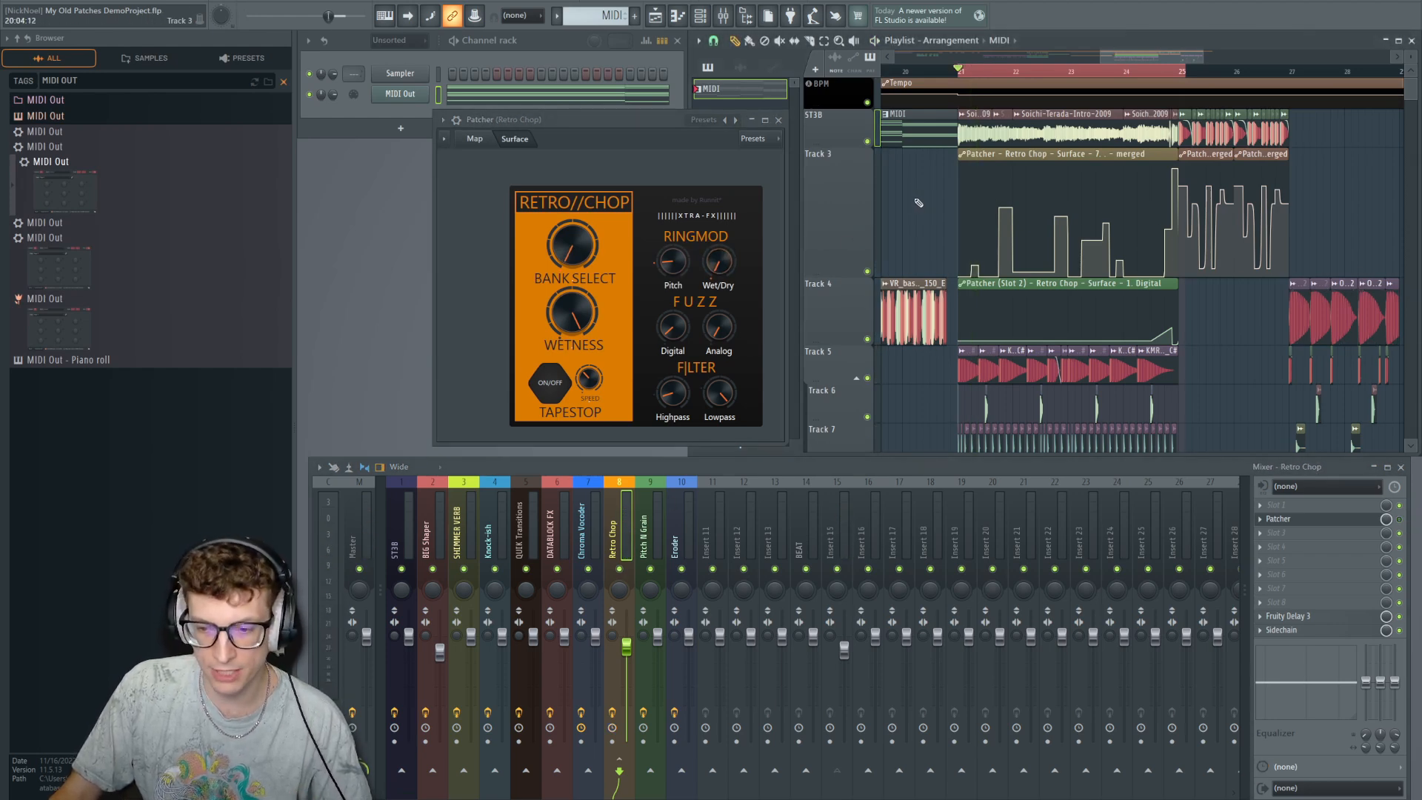
Solo the ST3B audio track with the BPM tempo track re-enabled, and audition the loop over bars 21 to 25.
{"action": "right_click", "coordinate": [867, 141]}
{"action": "key", "text": "space"}
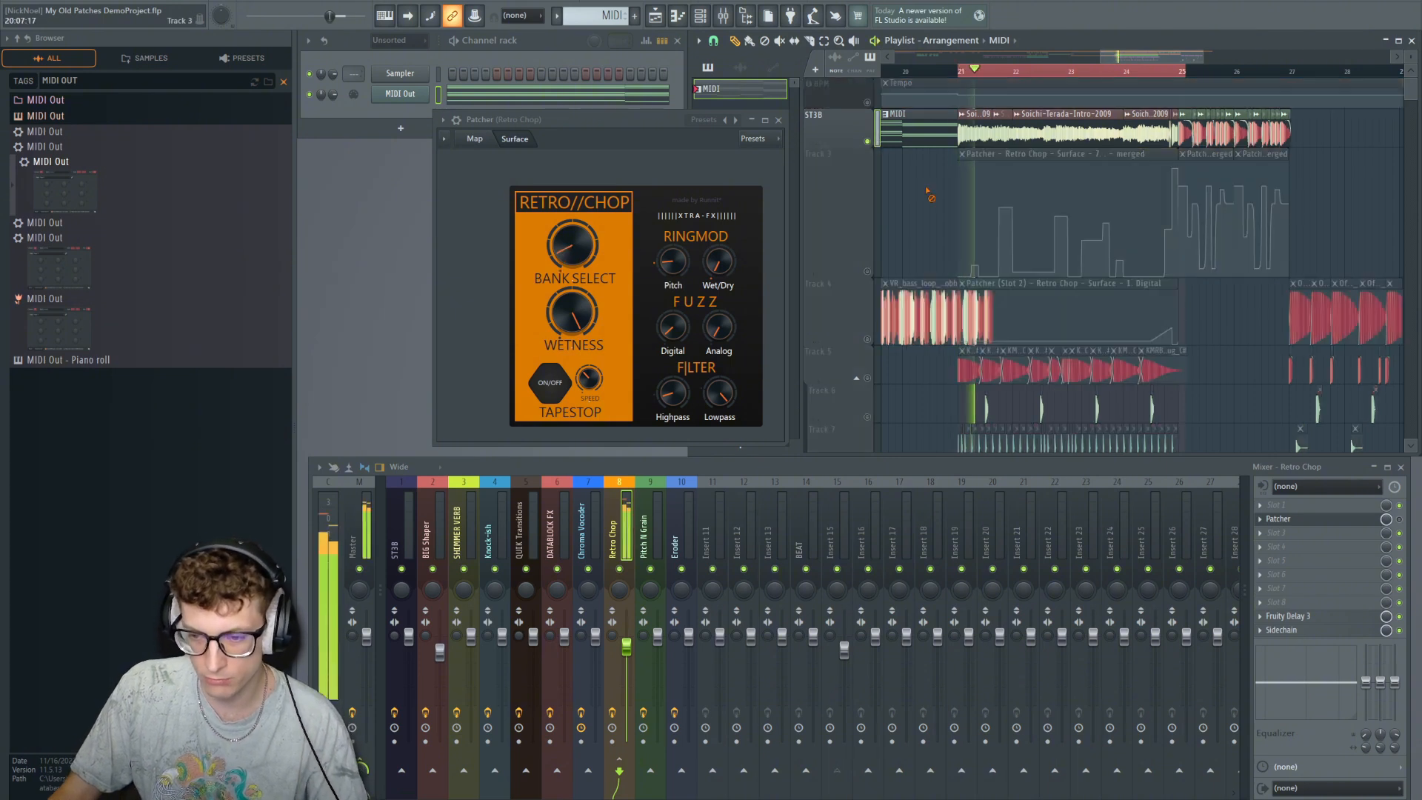
{"action": "key", "text": "space"}
{"action": "left_click", "coordinate": [867, 102]}
{"action": "key", "text": "space"}
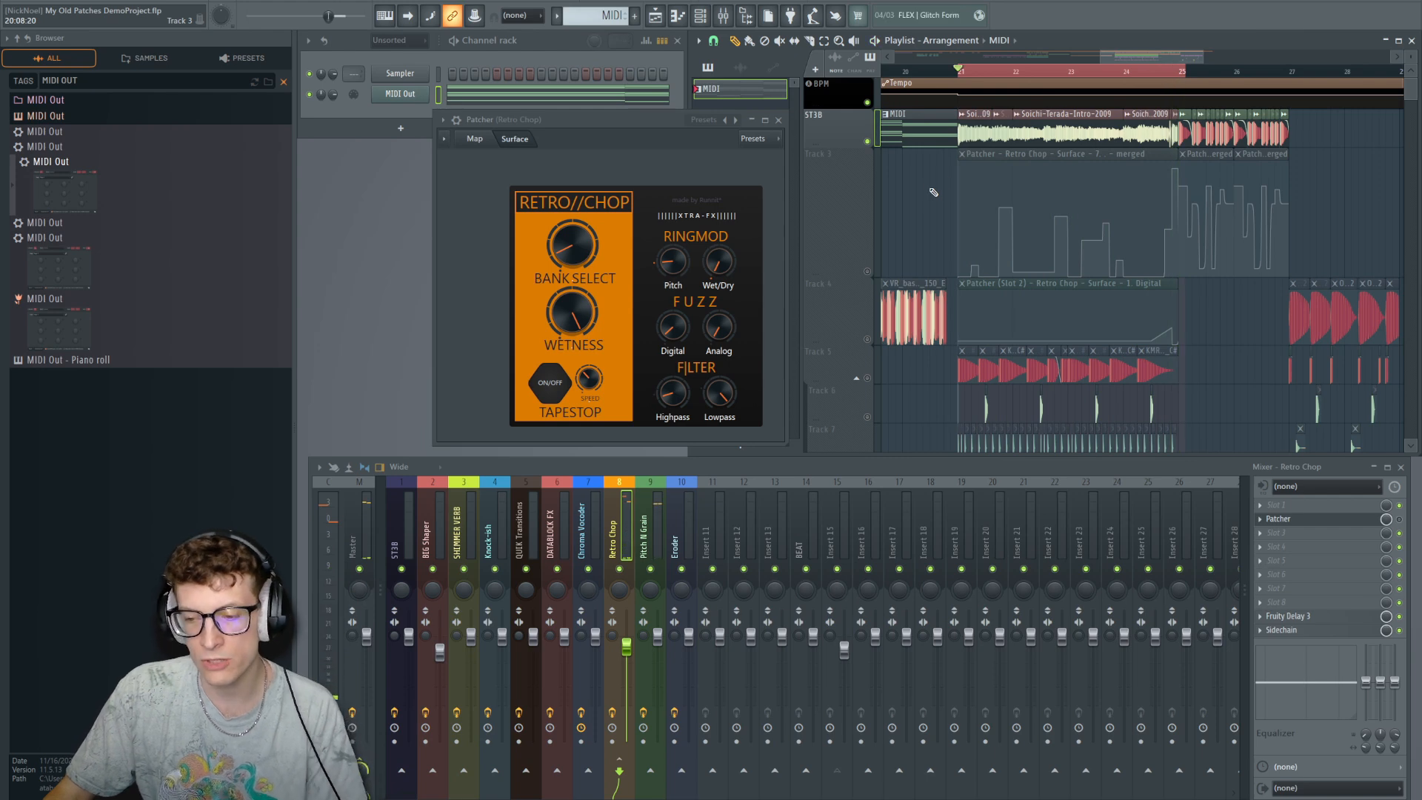
{"action": "left_click_drag", "start_coordinate": [1181, 72], "coordinate": [1184, 73]}
{"action": "scroll", "coordinate": [1170, 201], "scroll_direction": "up", "scroll_amount": 3}
{"action": "scroll", "coordinate": [1172, 202], "scroll_direction": "down", "scroll_amount": 5}
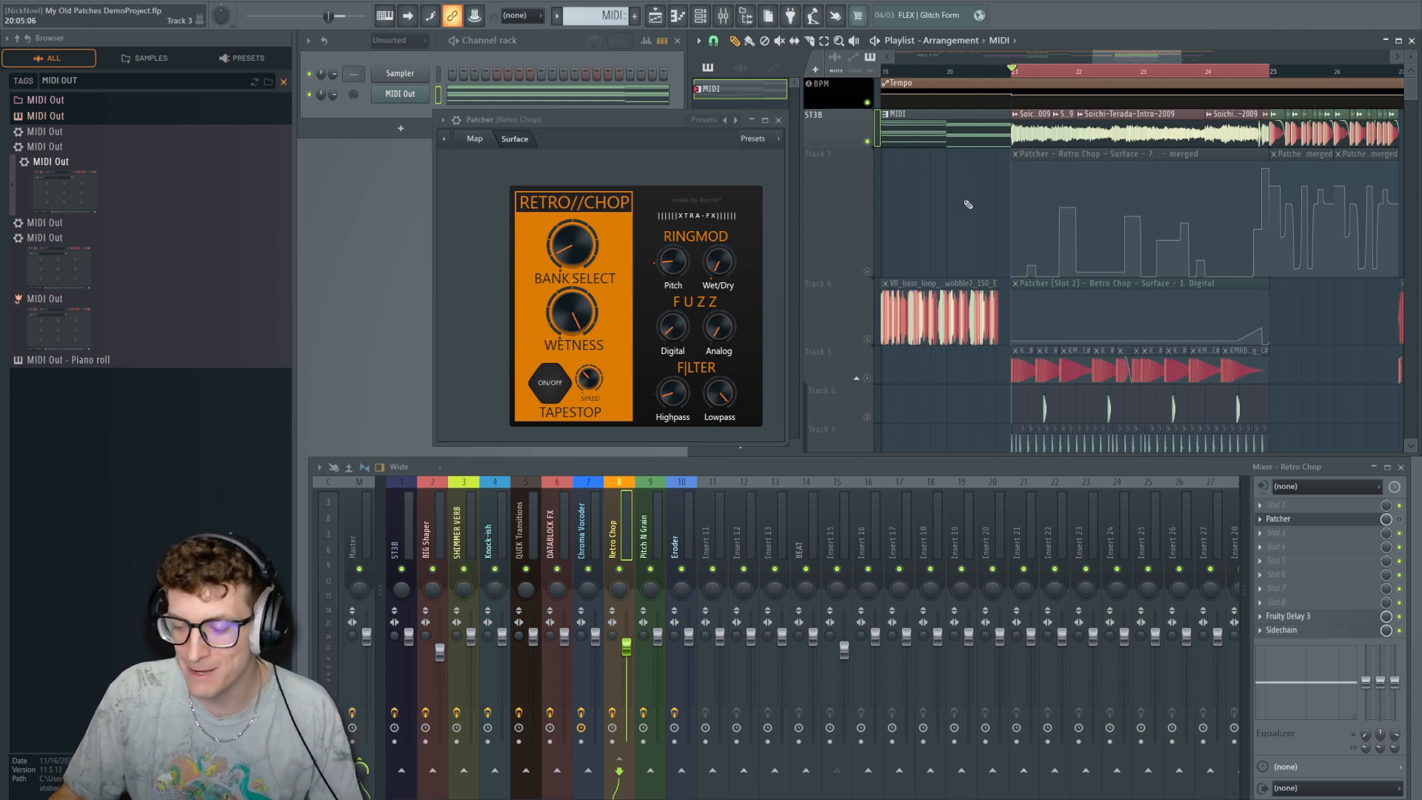
Re-enable Tracks 3 and 4 with the Retro Chop automation clips, and audition the loop from bar 21.
{"action": "left_click_drag", "start_coordinate": [677, 145], "coordinate": [706, 139]}
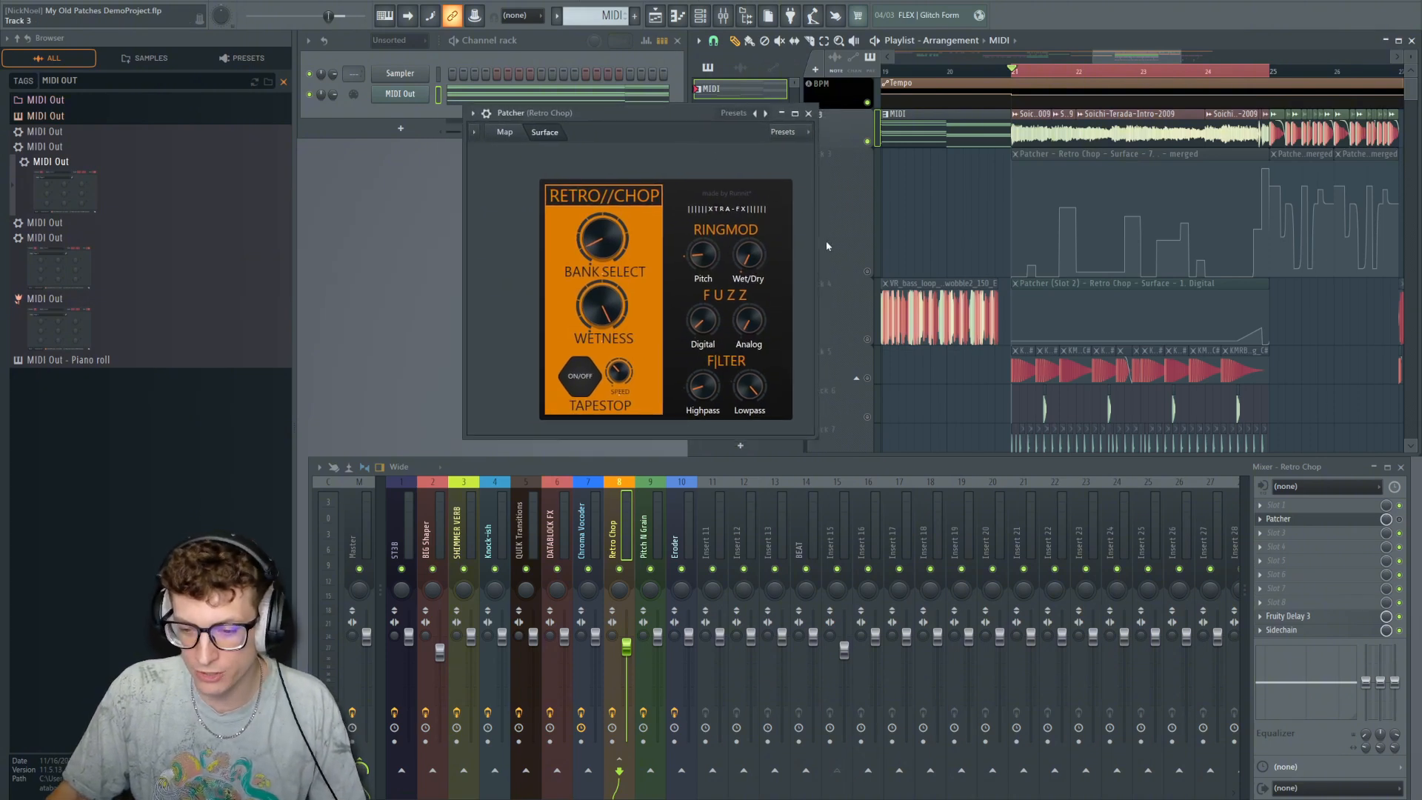
{"action": "left_click", "coordinate": [867, 339]}
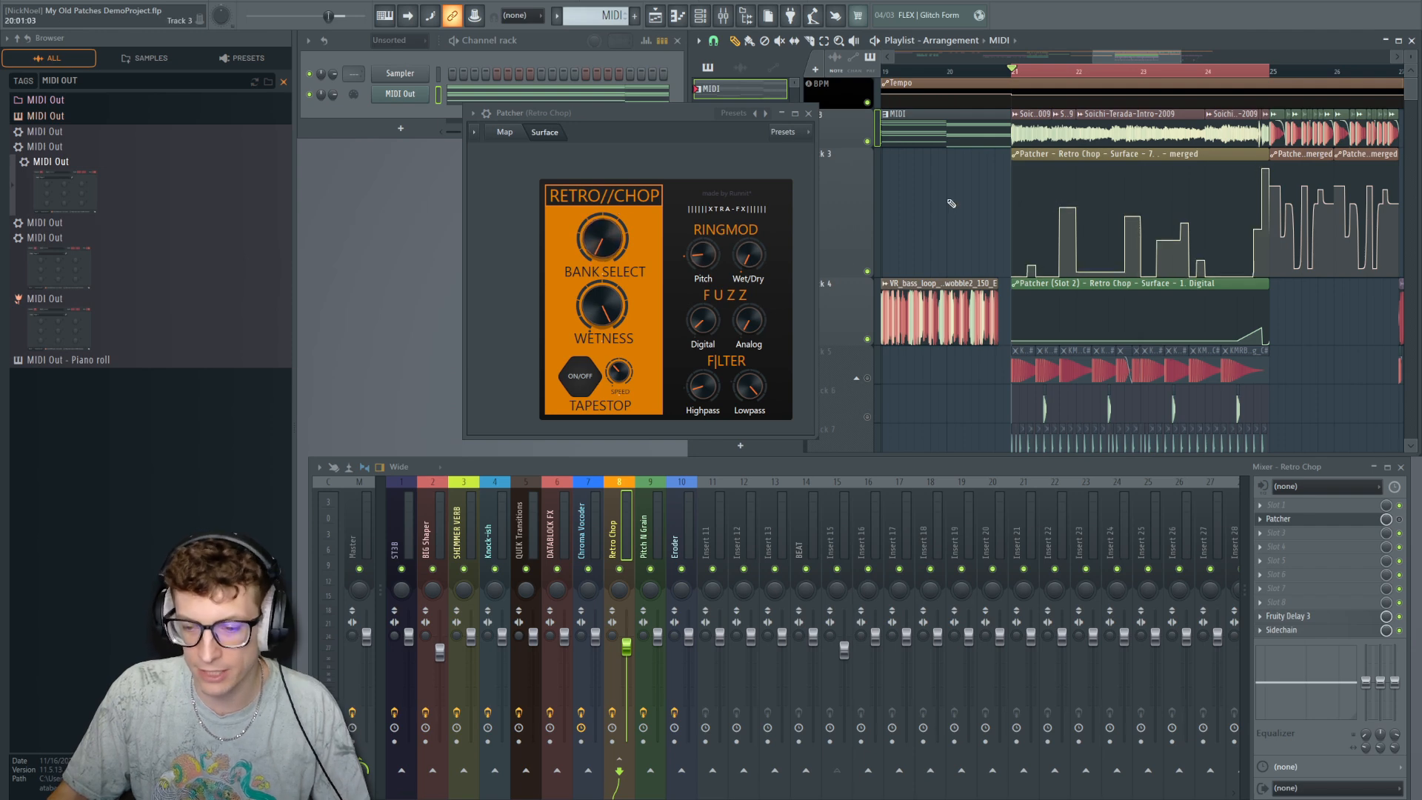
{"action": "key", "text": "space"}
{"action": "key", "text": "space"}
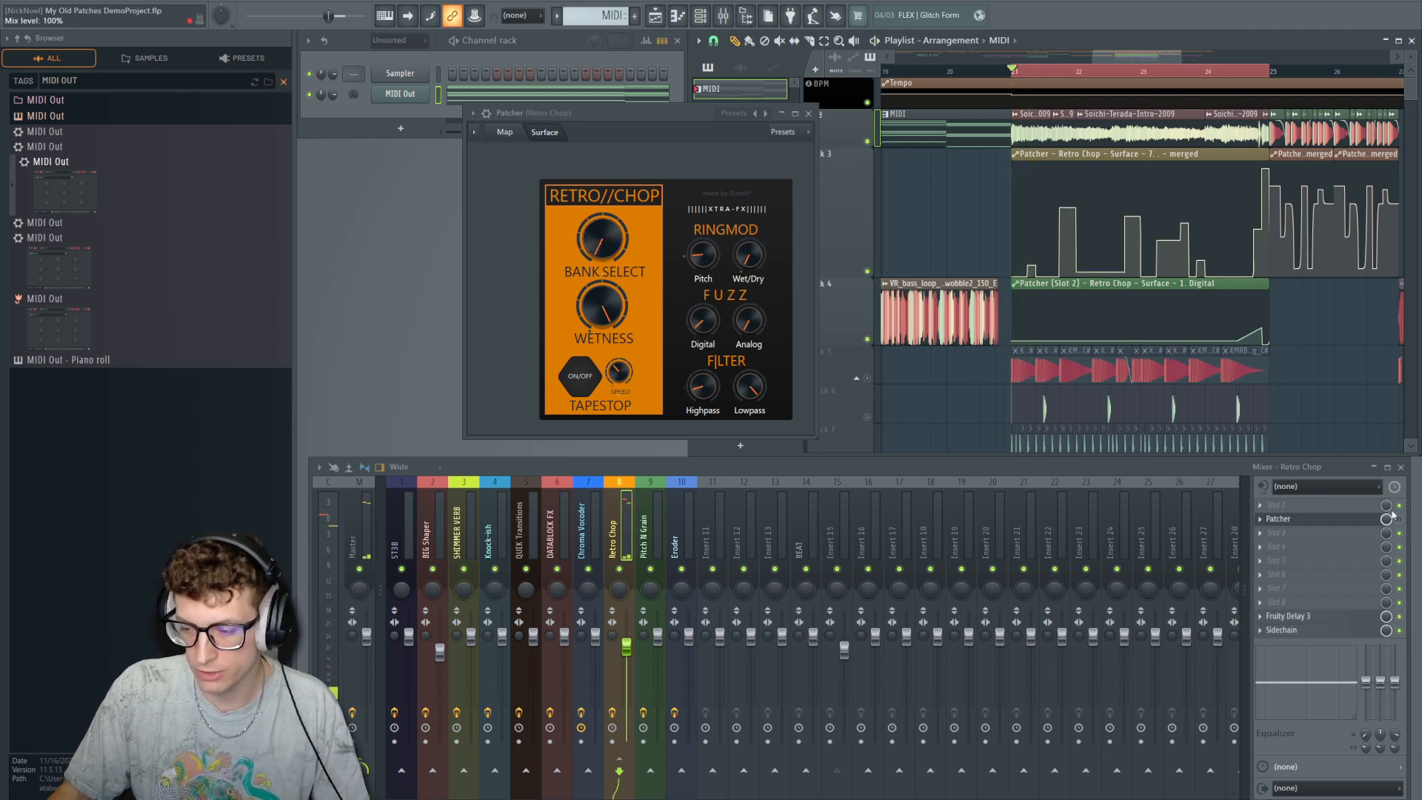
{"action": "left_click", "coordinate": [1354, 522]}
{"action": "left_click", "coordinate": [1353, 521]}
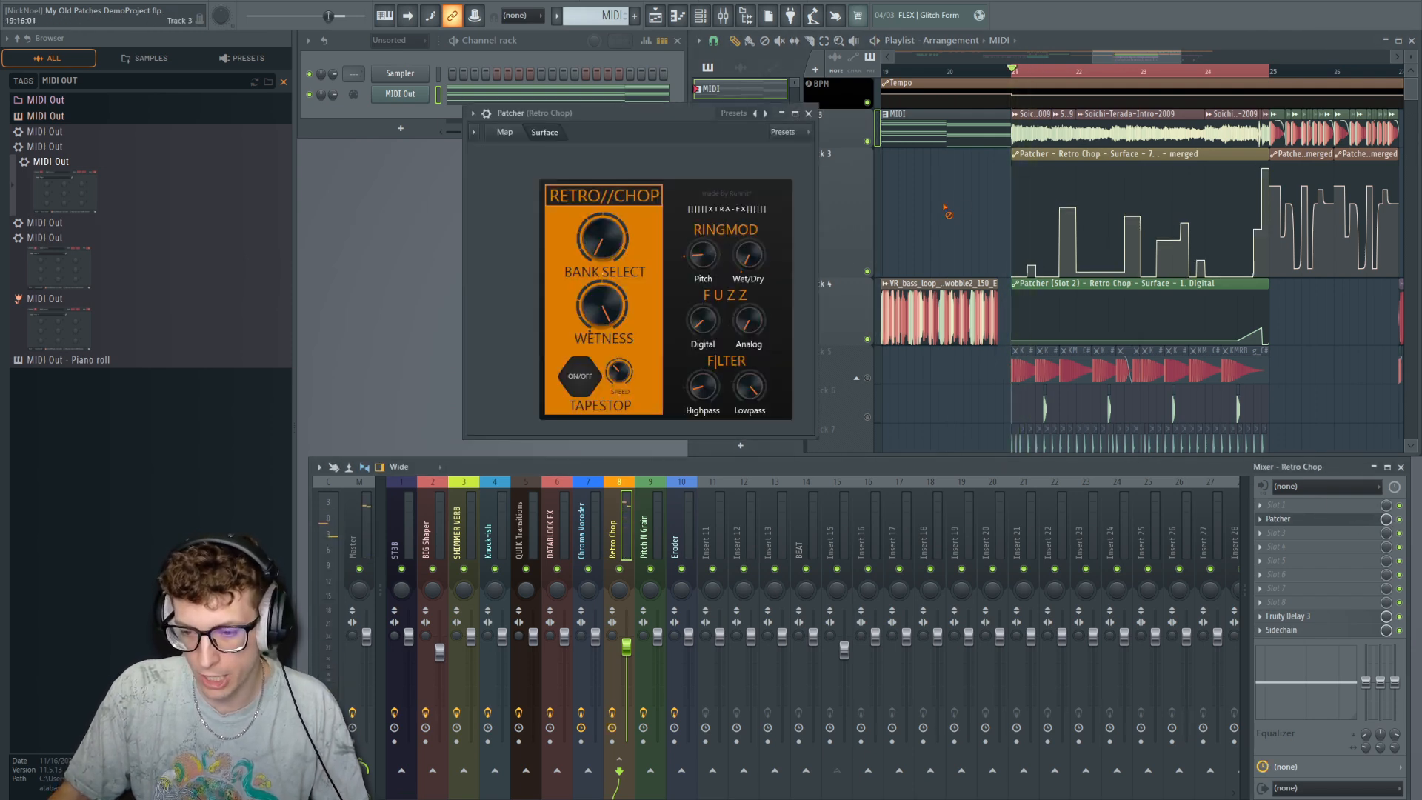
{"action": "key", "text": "space"}
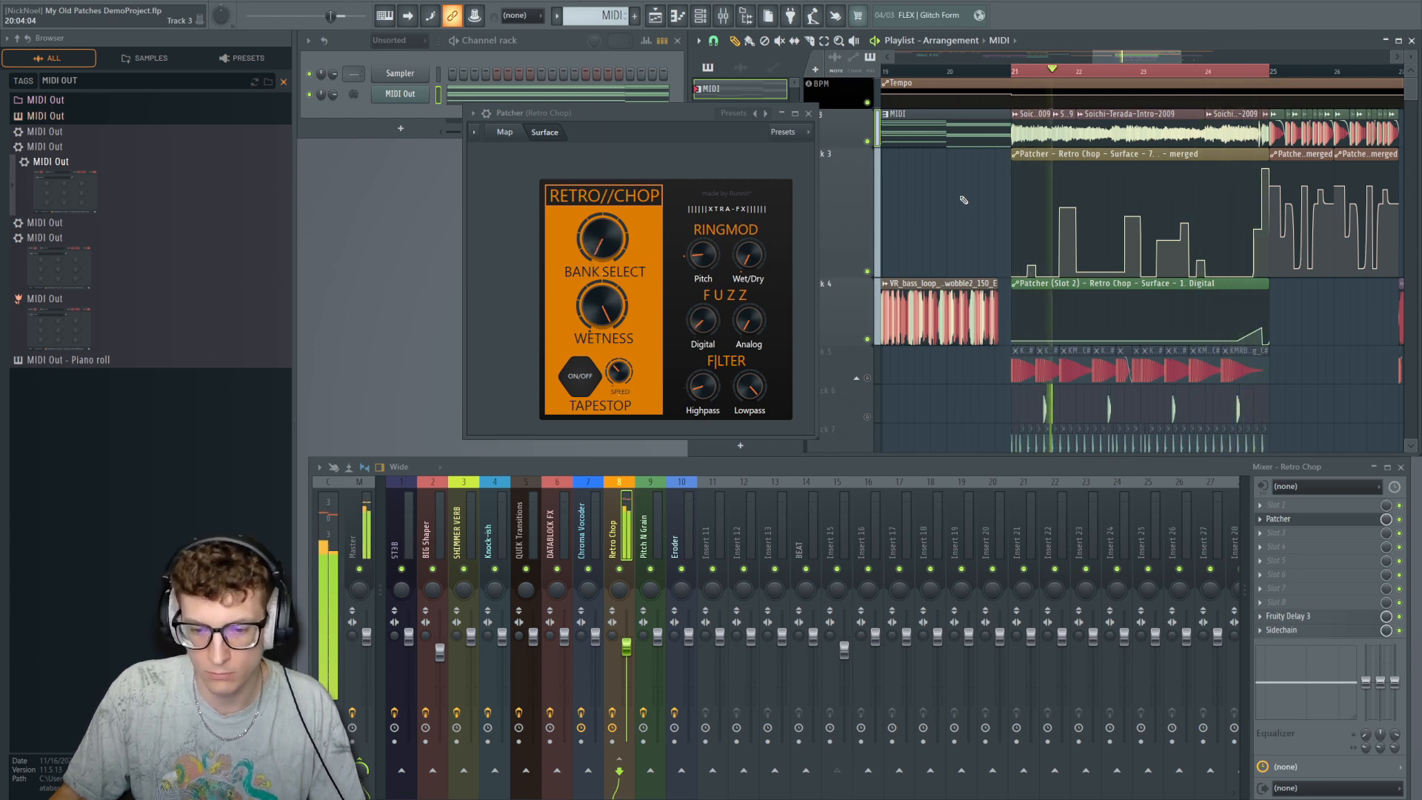
{"action": "key", "text": "space"}
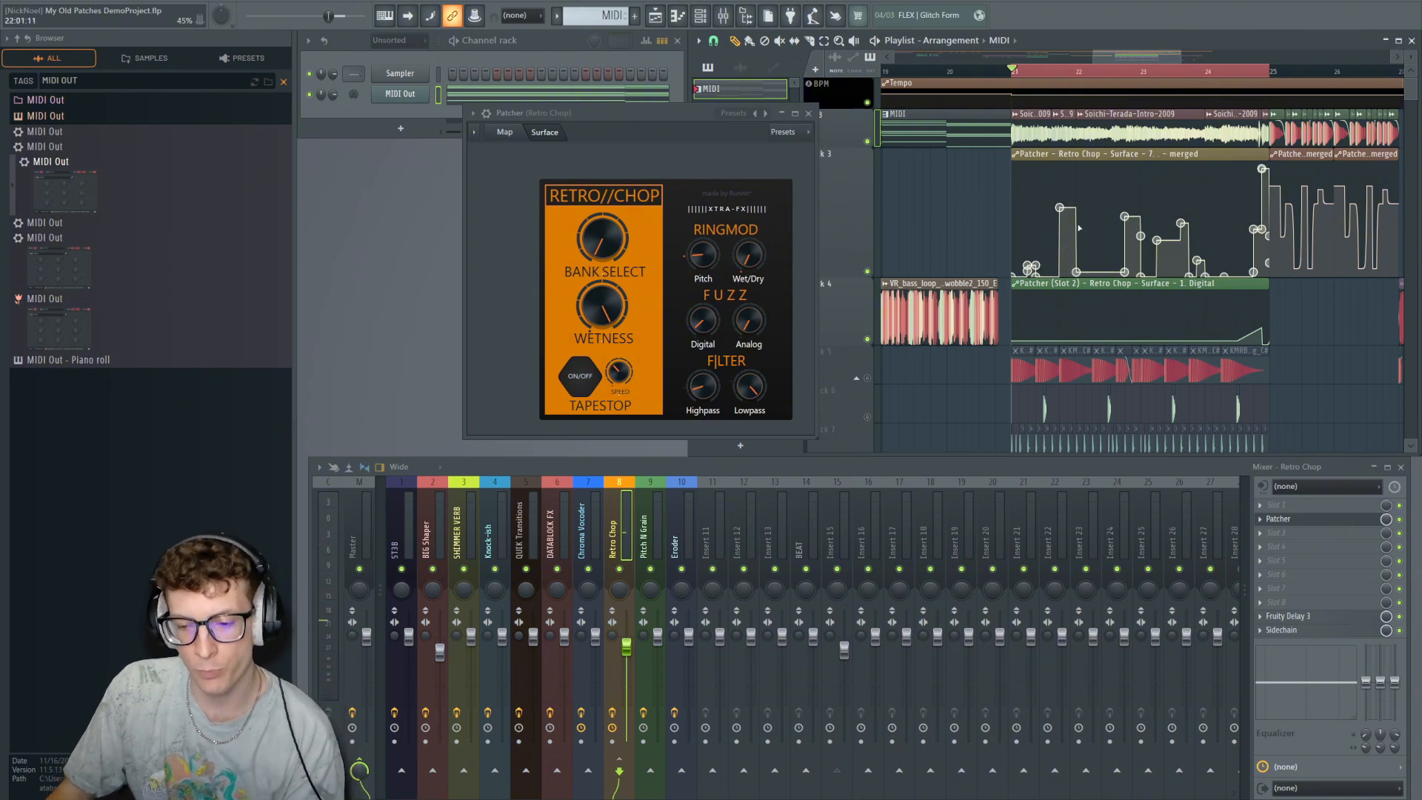
Add a control point near the end of bar 24 in the Track 3 Retro Chop automation clip, and set its mode to Hold.
{"action": "right_click", "coordinate": [1060, 209]}
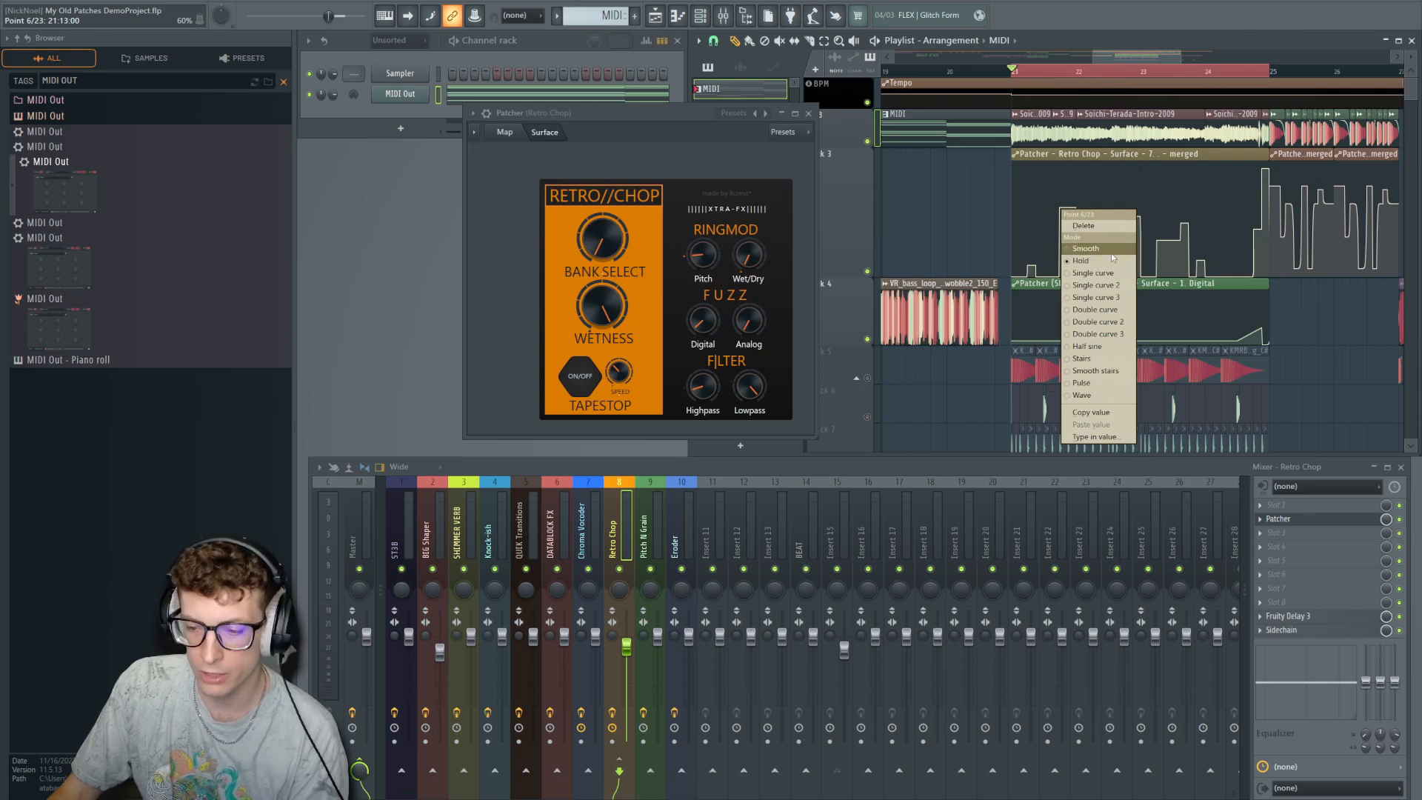
{"action": "left_click", "coordinate": [966, 205]}
{"action": "scroll", "coordinate": [1011, 208], "scroll_direction": "up", "scroll_amount": 4}
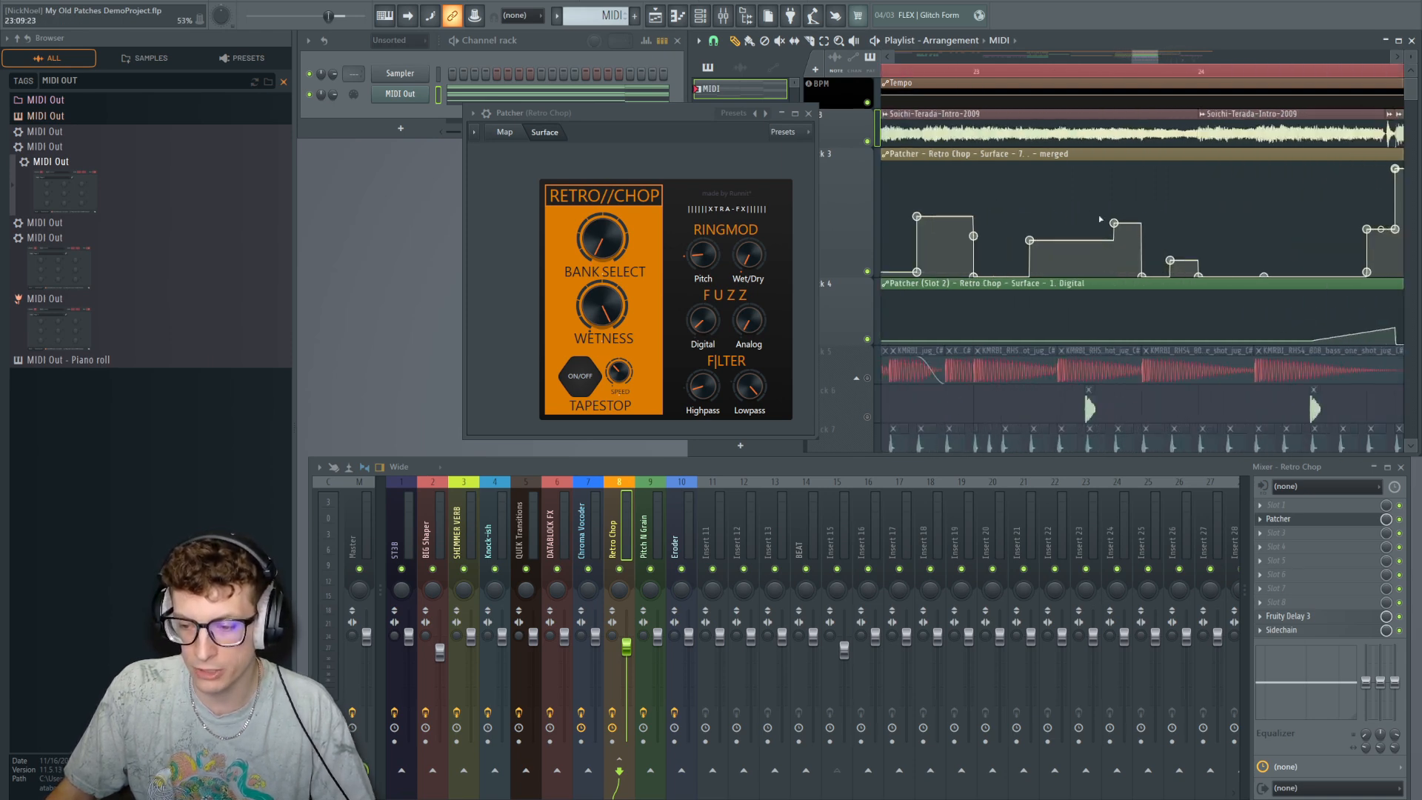
{"action": "left_click", "coordinate": [1273, 212]}
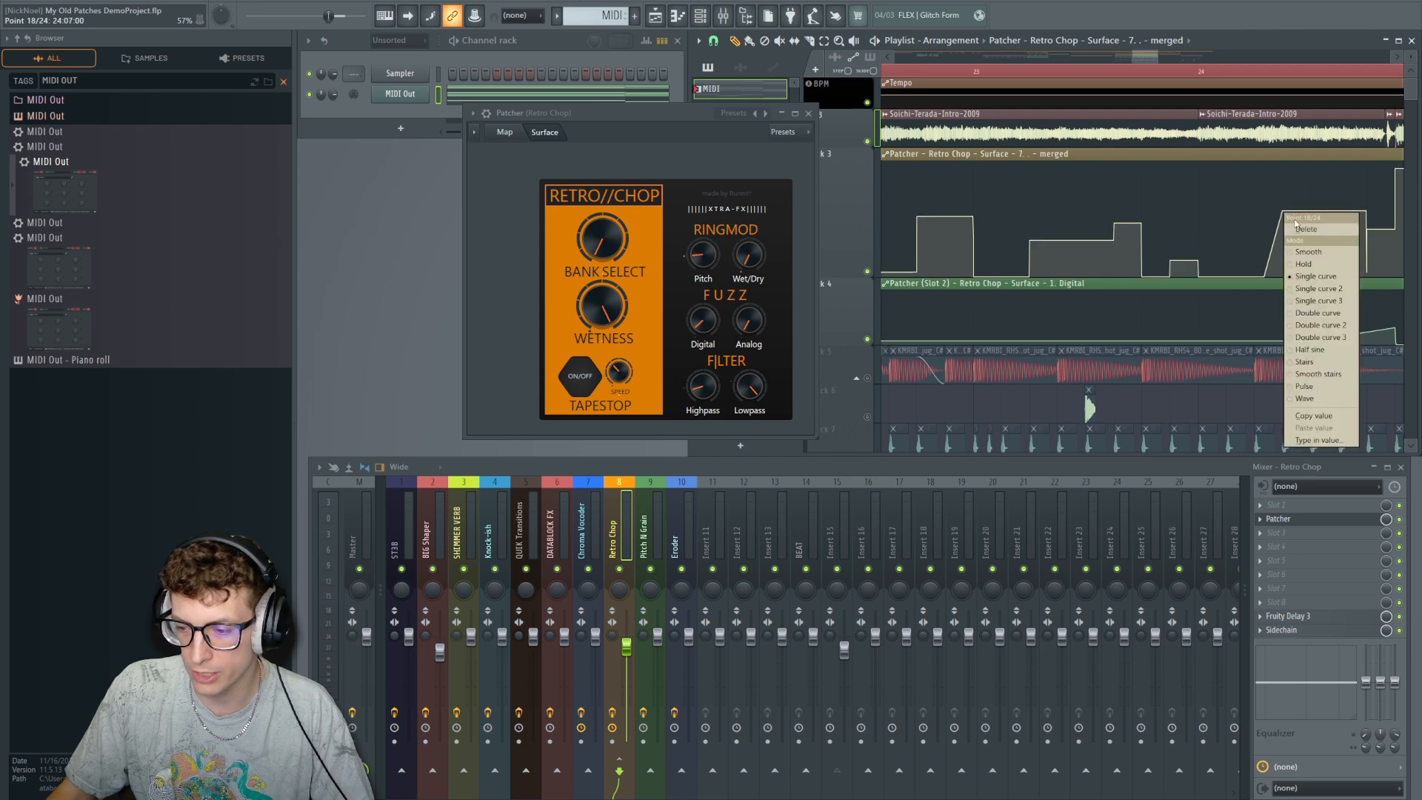
{"action": "right_click", "coordinate": [1284, 214]}
{"action": "left_click", "coordinate": [1325, 265]}
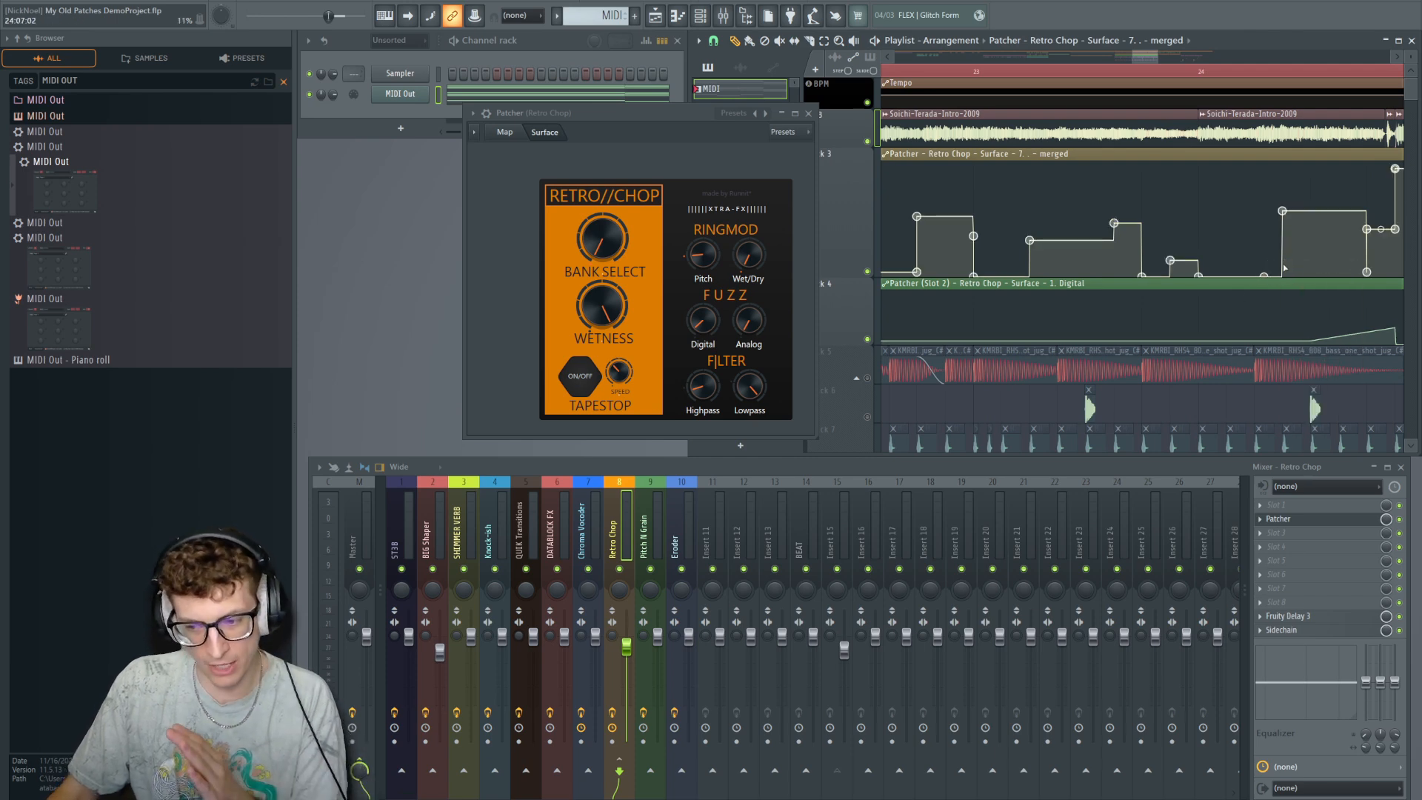
Delete the Hold point just added to the Track 3 automation clip.
{"action": "right_click", "coordinate": [1283, 212]}
{"action": "left_click", "coordinate": [1333, 236]}
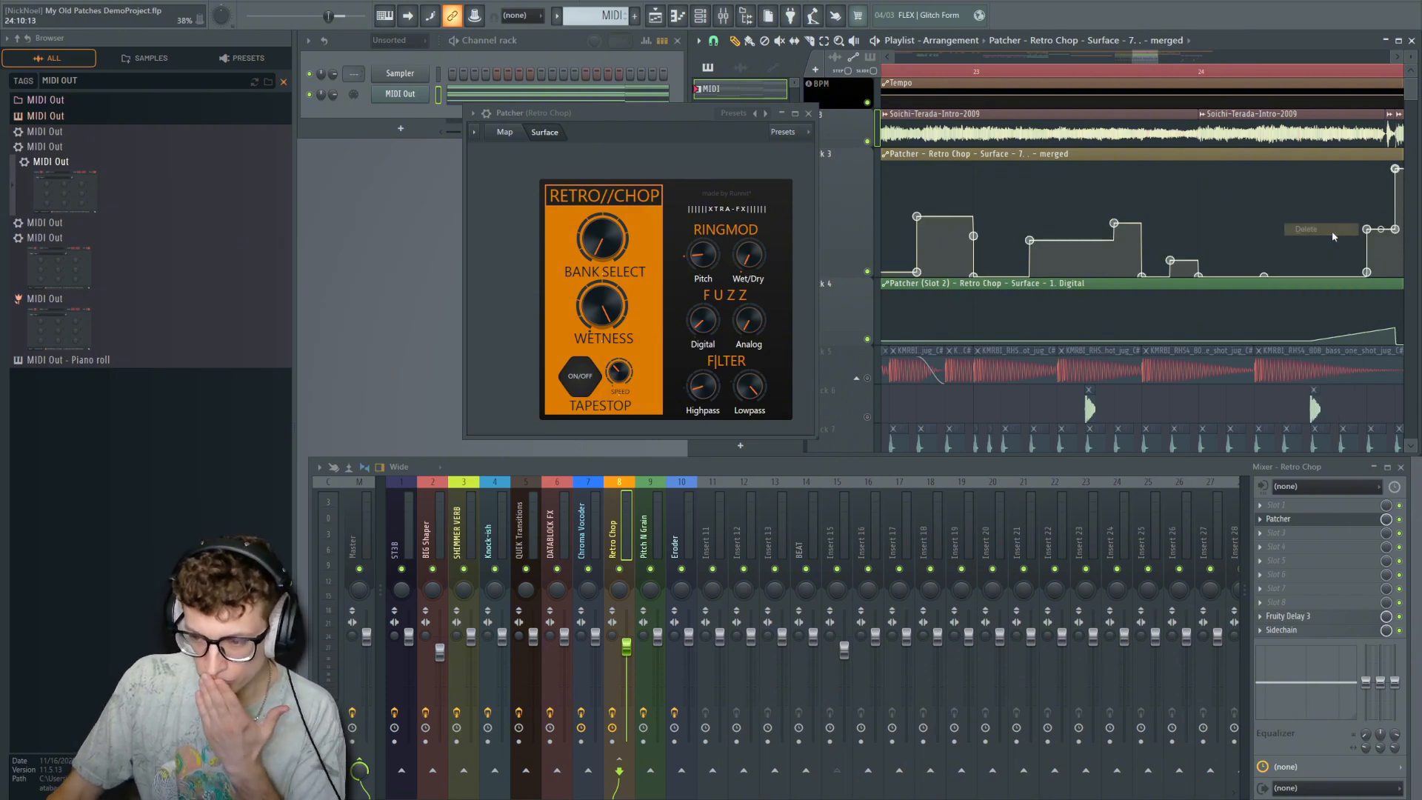
{"action": "scroll", "coordinate": [1245, 231], "scroll_direction": "down", "scroll_amount": 4}
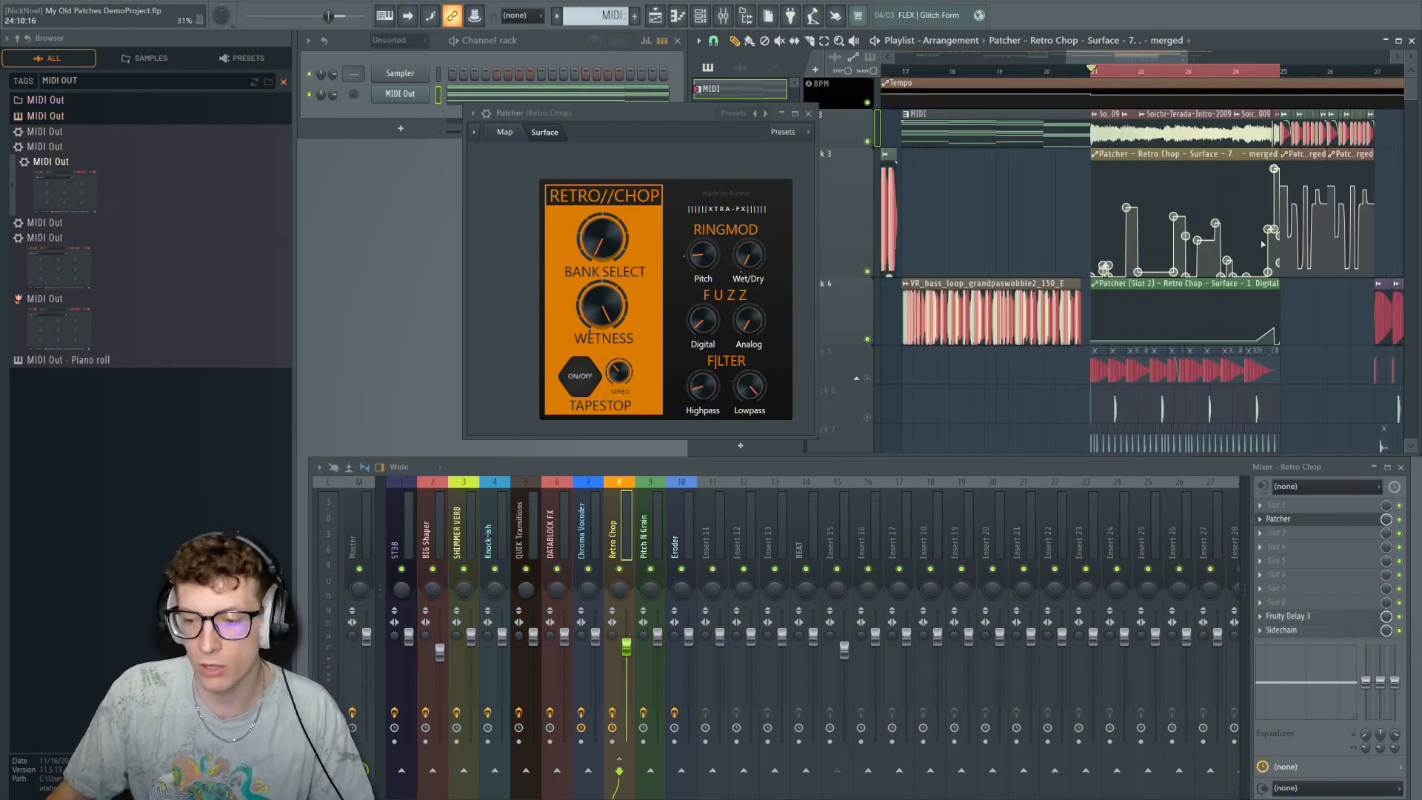
{"action": "scroll", "coordinate": [1232, 221], "scroll_direction": "up", "scroll_amount": 2}
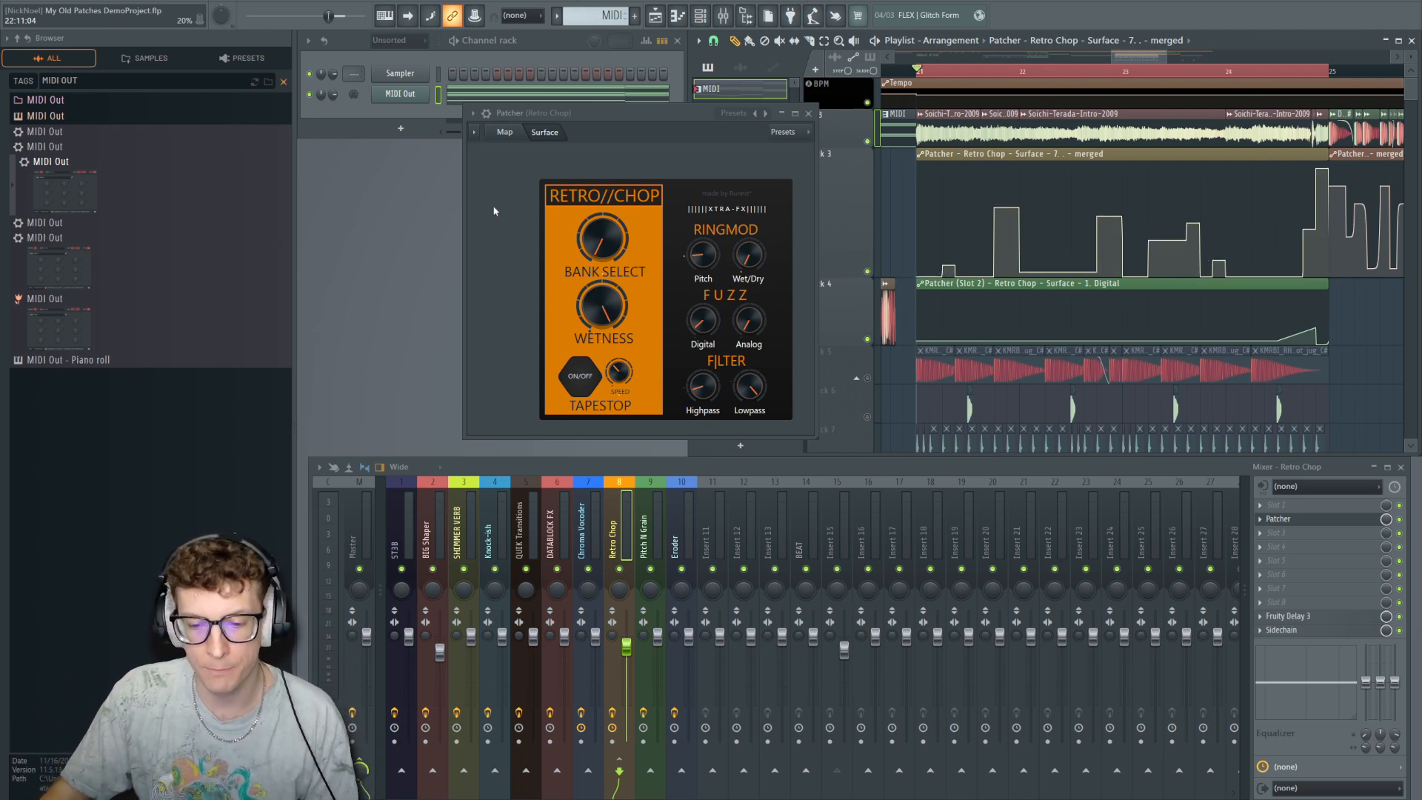
Reposition the Retro Chop window beside the playlist, and audition bars 21 to 25 while watching the surface knobs.
{"action": "left_click_drag", "start_coordinate": [666, 114], "coordinate": [635, 115]}
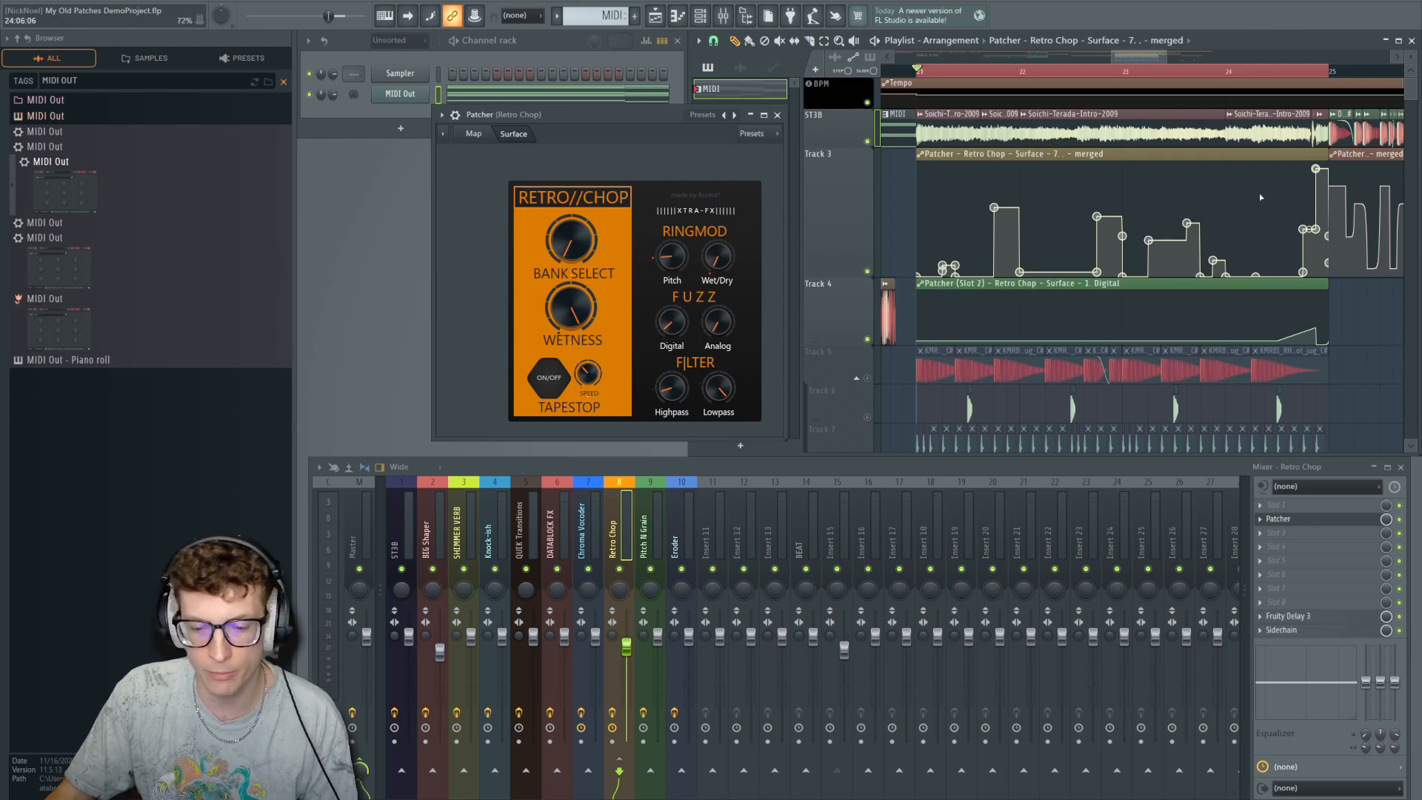
{"action": "left_click_drag", "start_coordinate": [653, 114], "coordinate": [677, 121]}
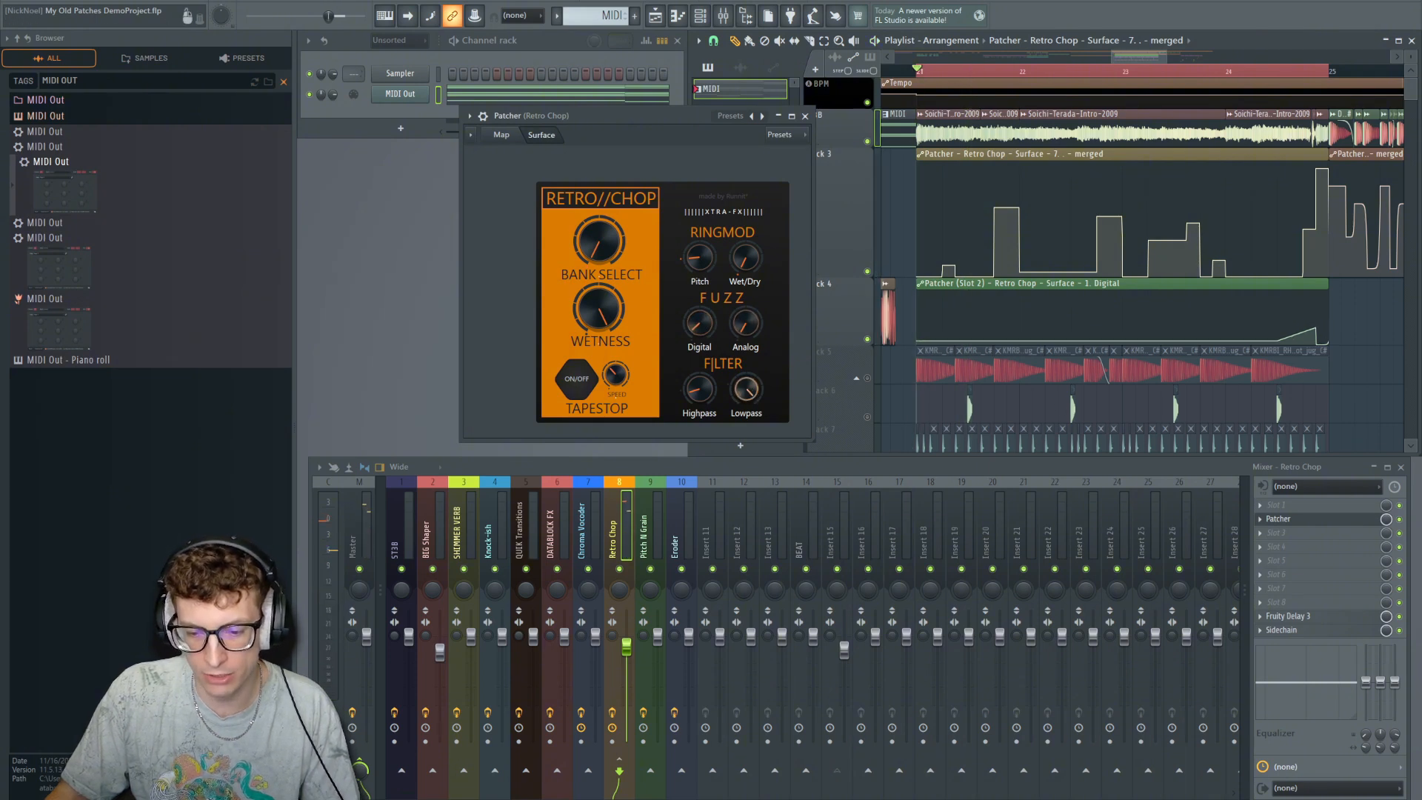
{"action": "scroll", "coordinate": [984, 215], "scroll_direction": "right", "scroll_amount": 1}
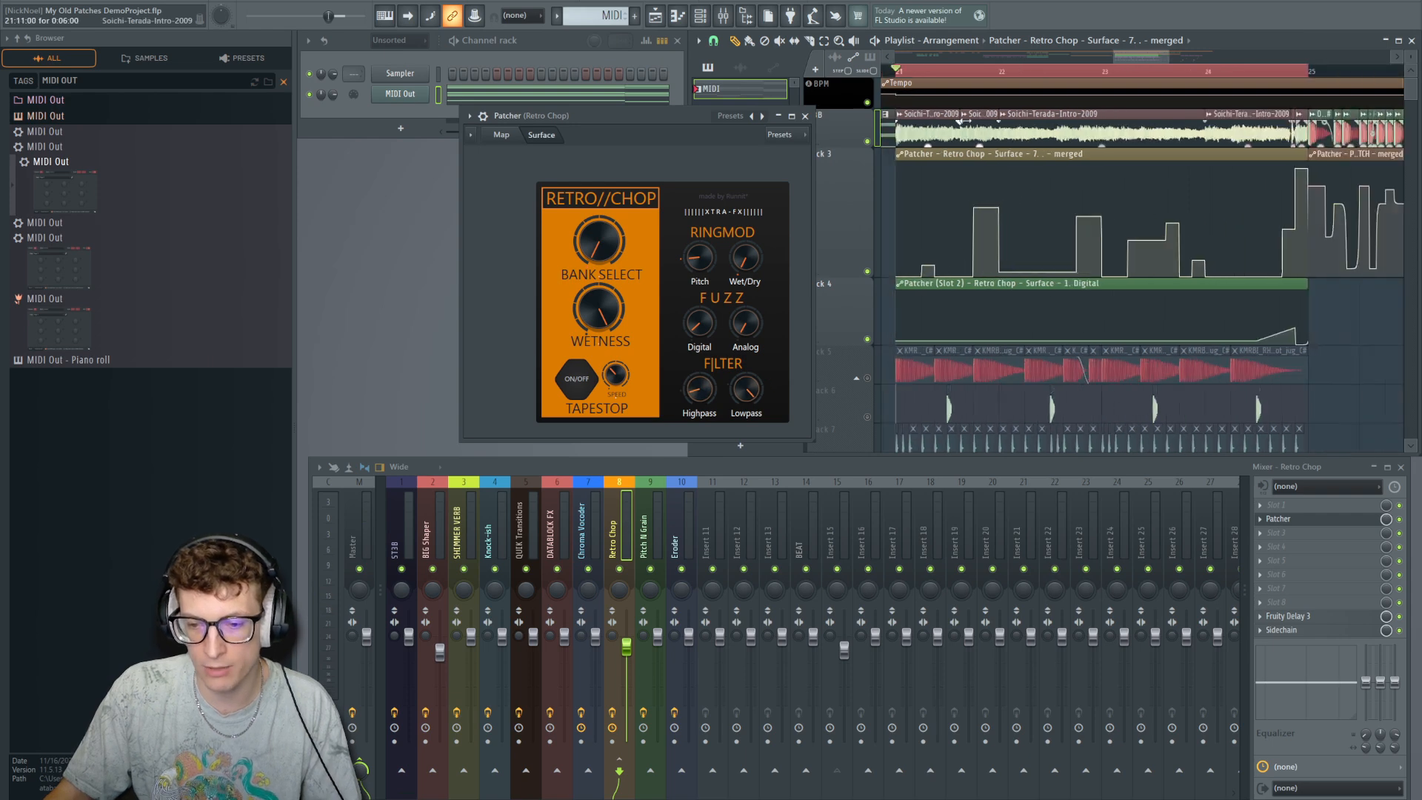
{"action": "scroll", "coordinate": [963, 126], "scroll_direction": "down", "scroll_amount": 1}
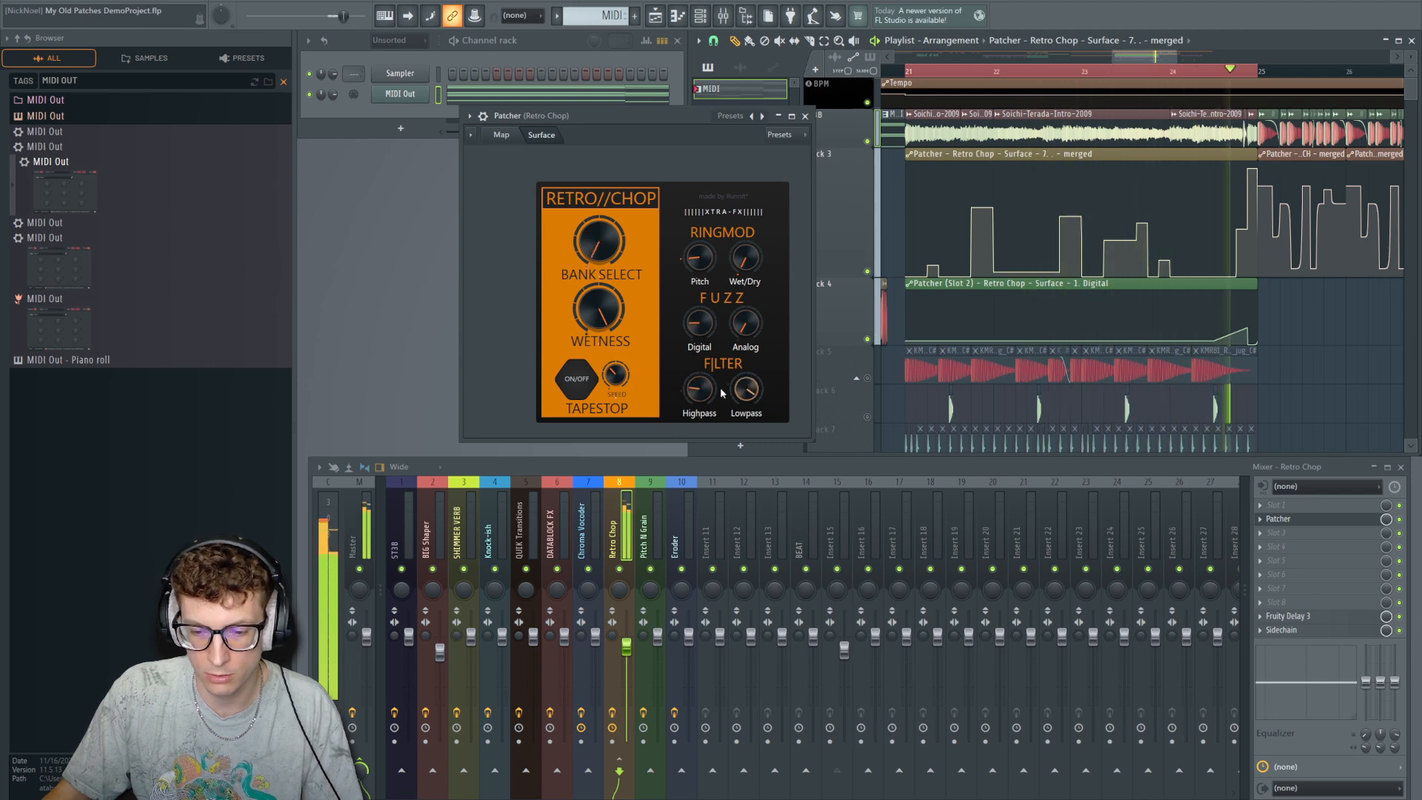
{"action": "key", "text": "space"}
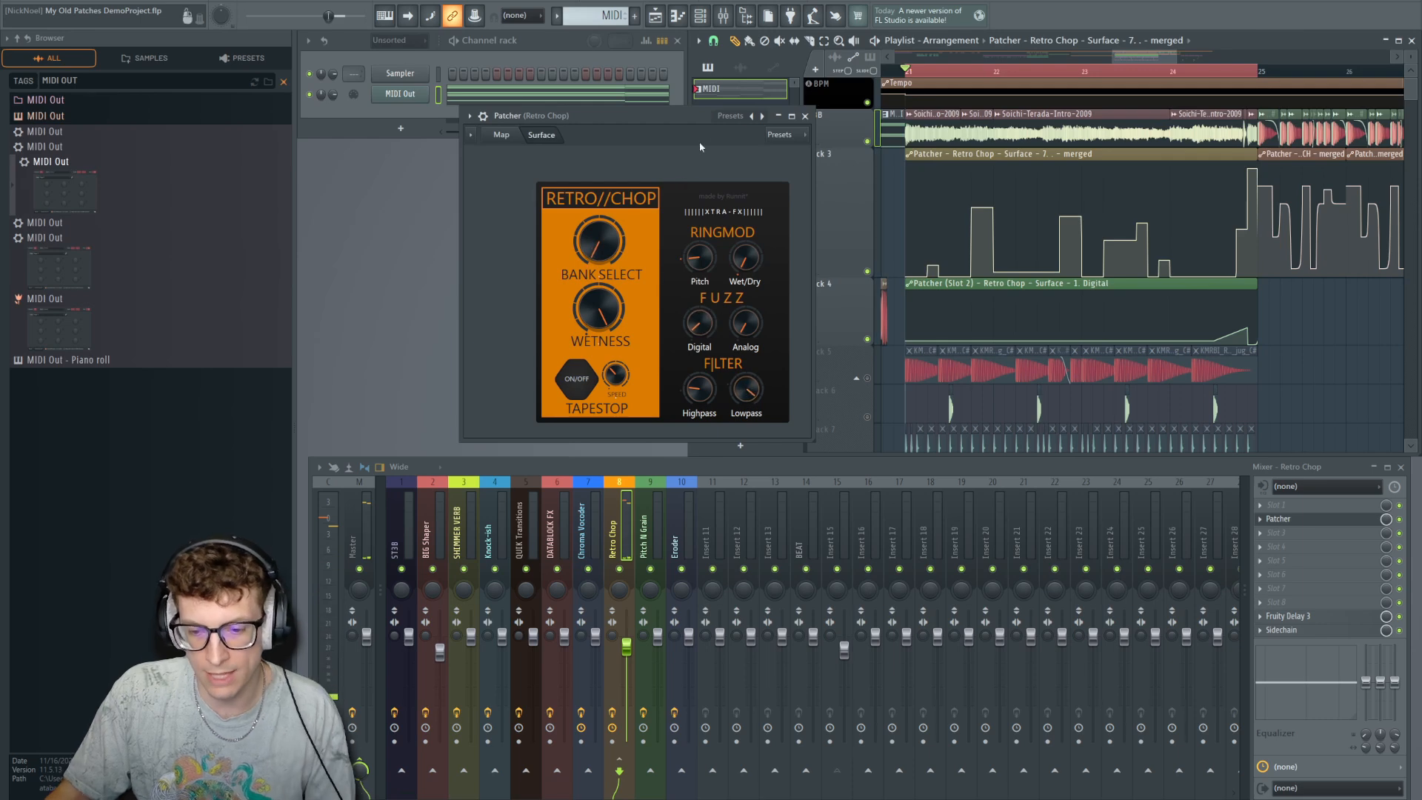
Close the Retro Chop window, unmute Tracks 5 to 8, and audition the loop together with the drums and bass.
{"action": "left_click", "coordinate": [805, 116]}
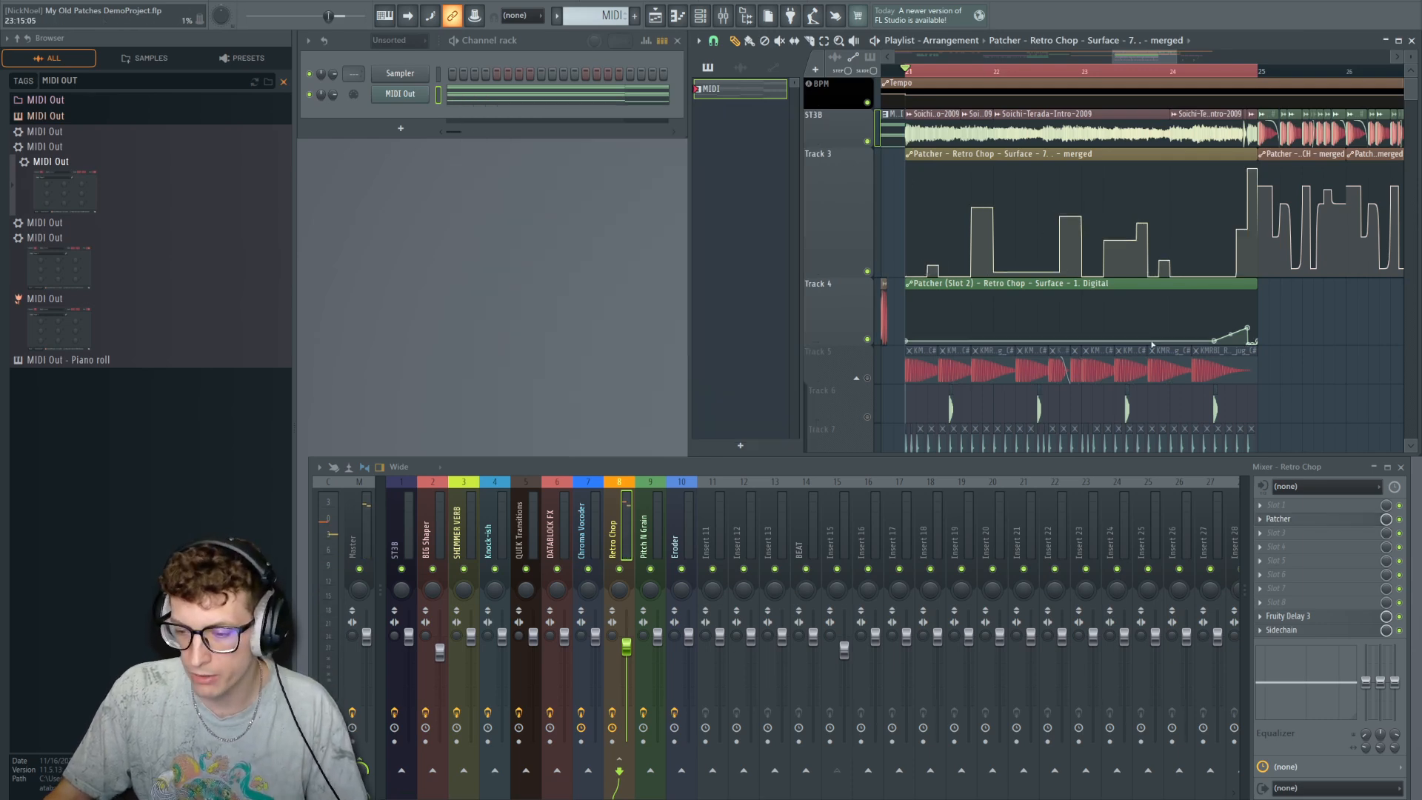
{"action": "scroll", "coordinate": [814, 311], "scroll_direction": "down", "scroll_amount": 3}
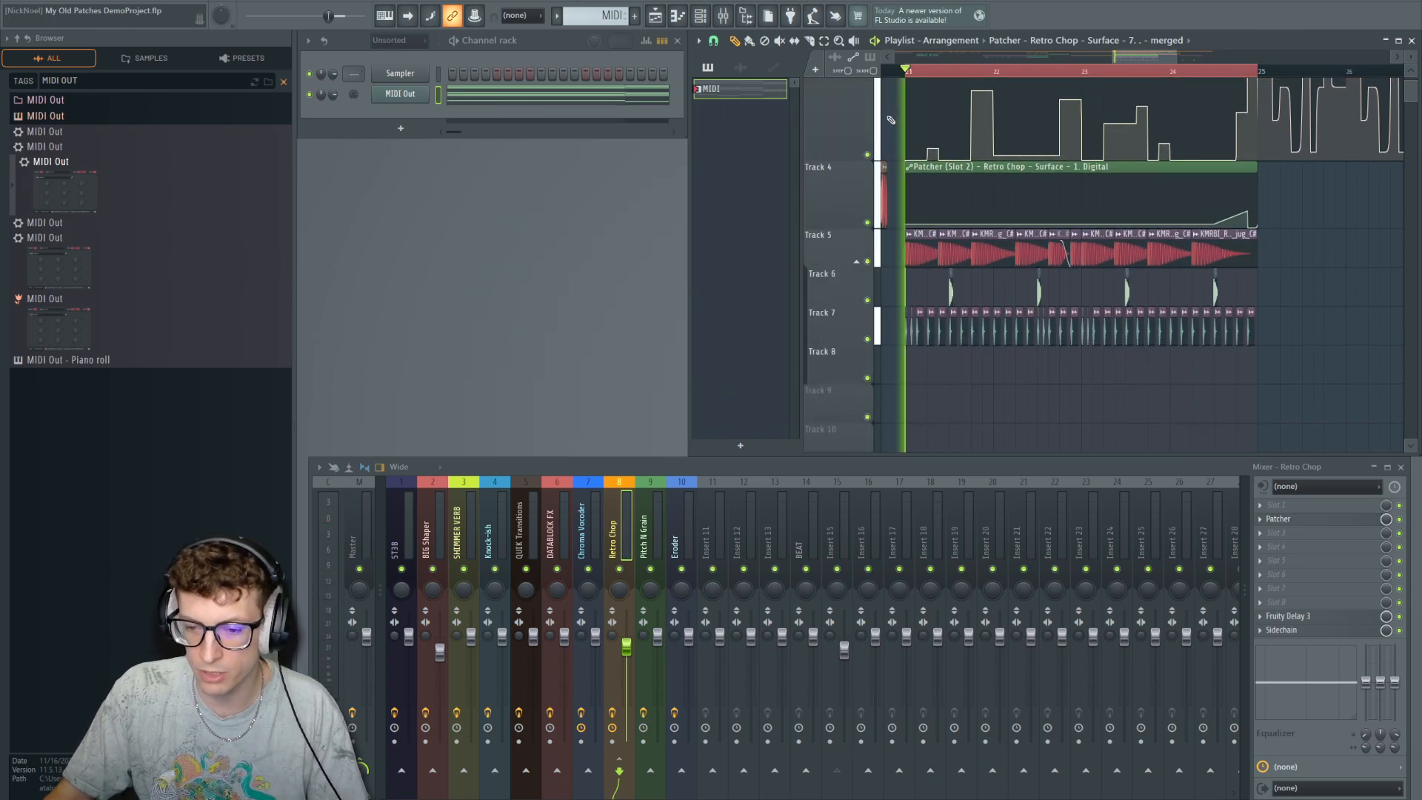
{"action": "key", "text": "space"}
{"action": "scroll", "coordinate": [893, 163], "scroll_direction": "up", "scroll_amount": 3}
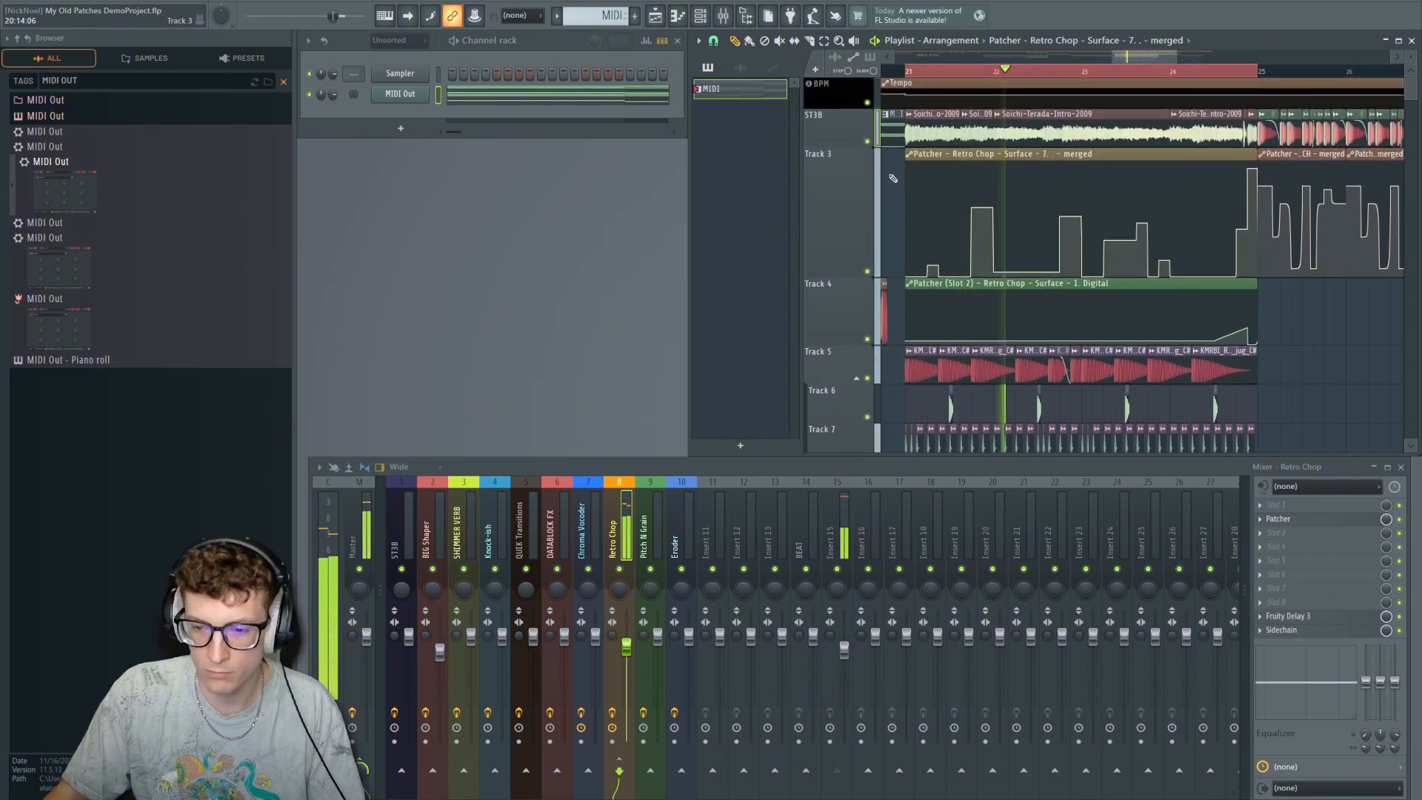
{"action": "scroll", "coordinate": [892, 178], "scroll_direction": "down", "scroll_amount": 3}
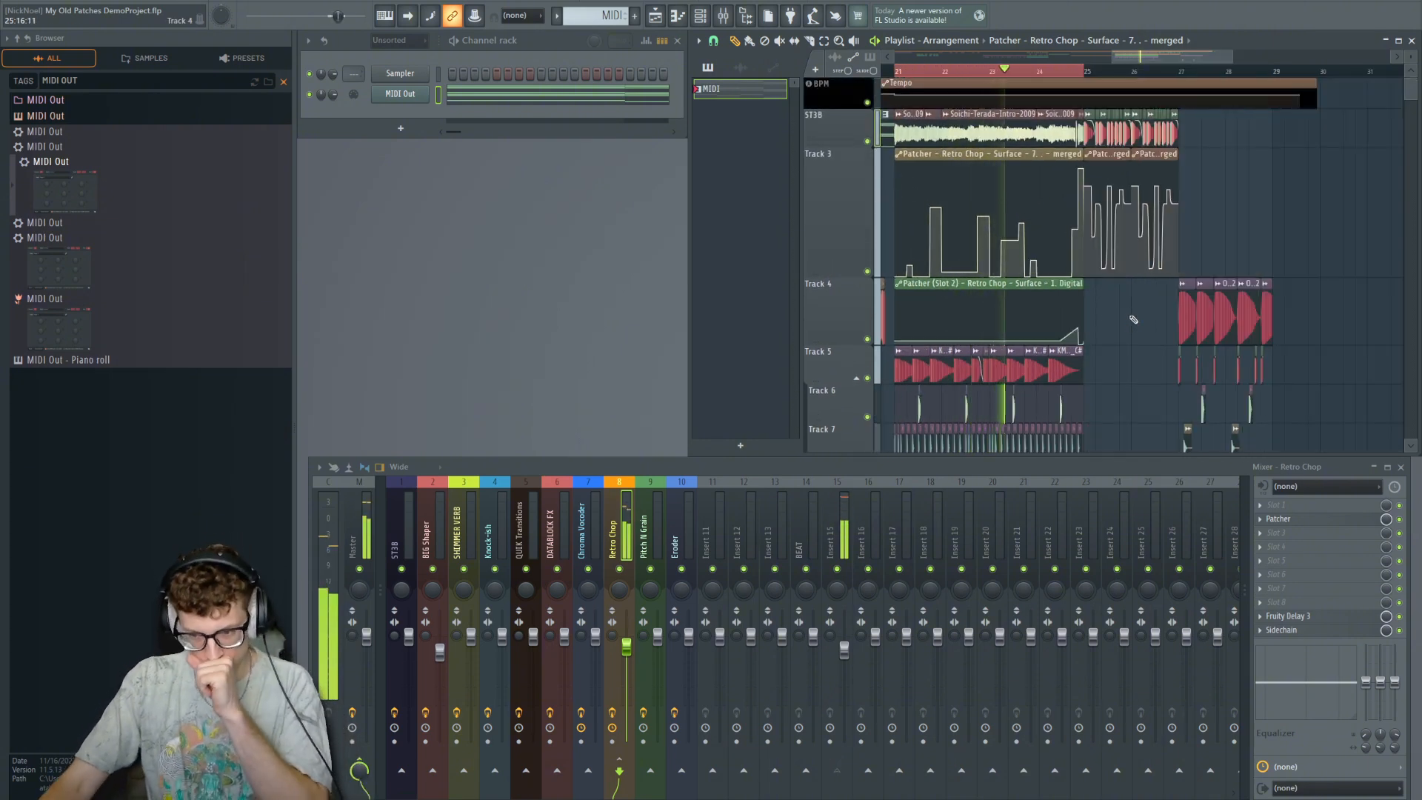
{"action": "scroll", "coordinate": [1133, 319], "scroll_direction": "up", "scroll_amount": 2}
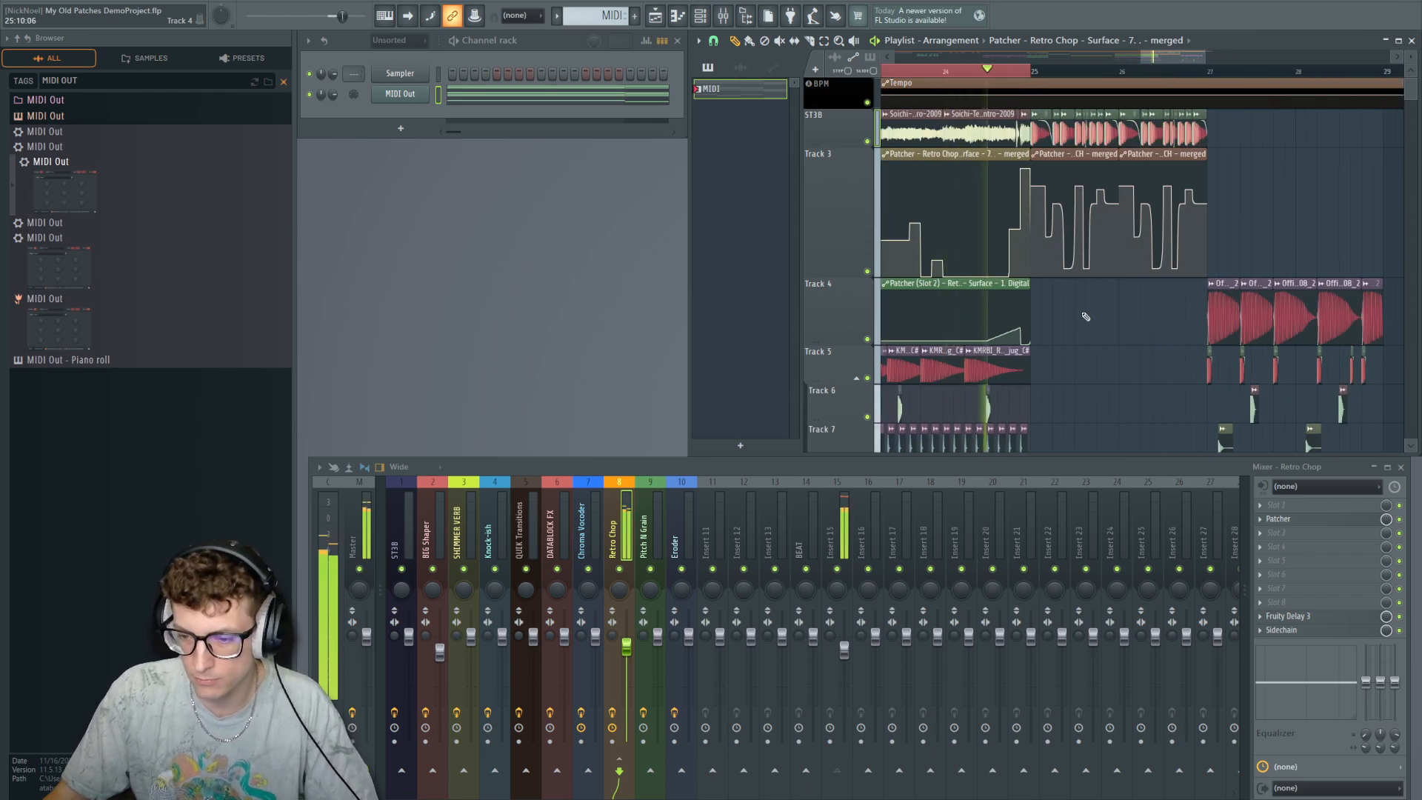
{"action": "key", "text": "space"}
Clear the playlist's time selection at bar 25, and reopen the Retro Chop Patcher.
{"action": "right_click", "coordinate": [1032, 70]}
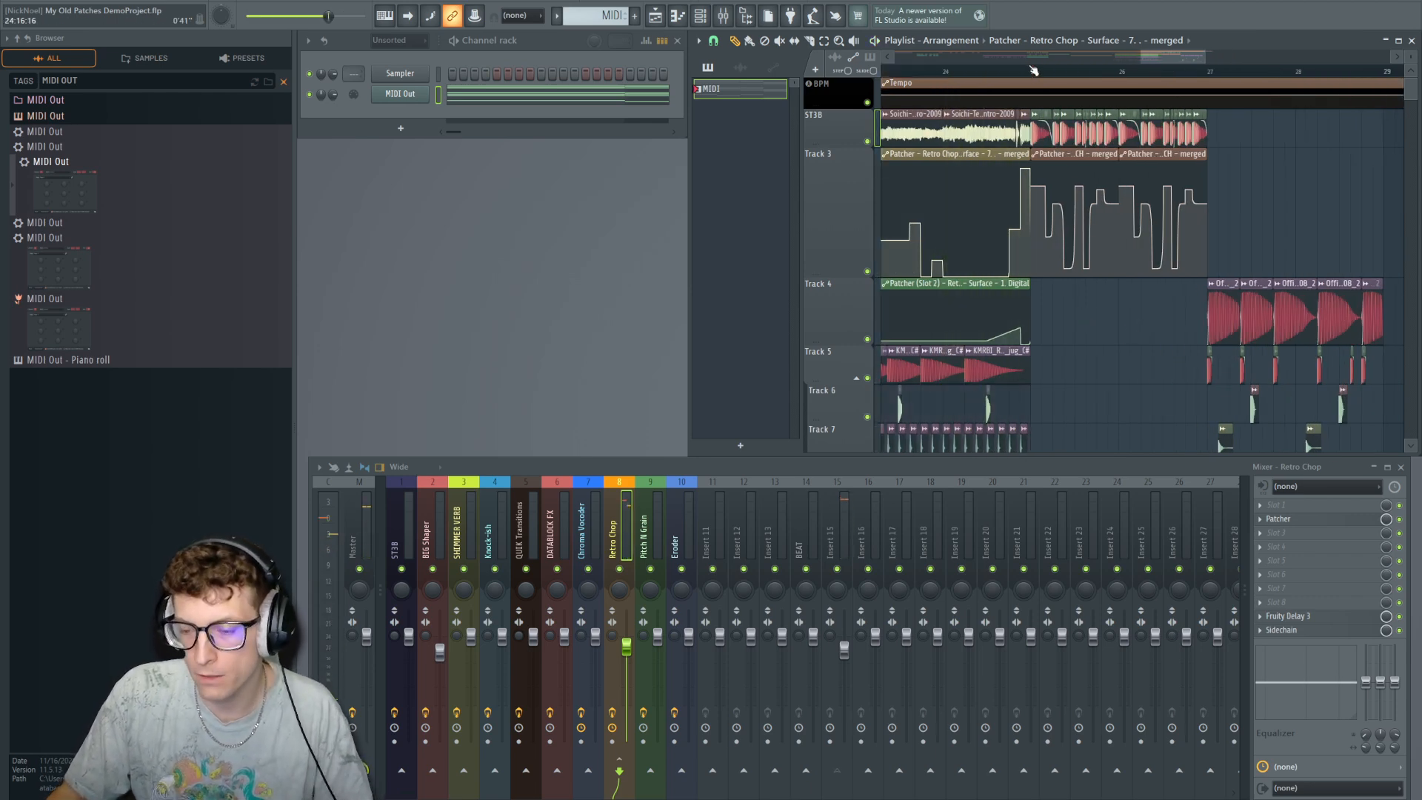
{"action": "scroll", "coordinate": [1141, 71], "scroll_direction": "up", "scroll_amount": 2}
{"action": "left_click", "coordinate": [1303, 520]}
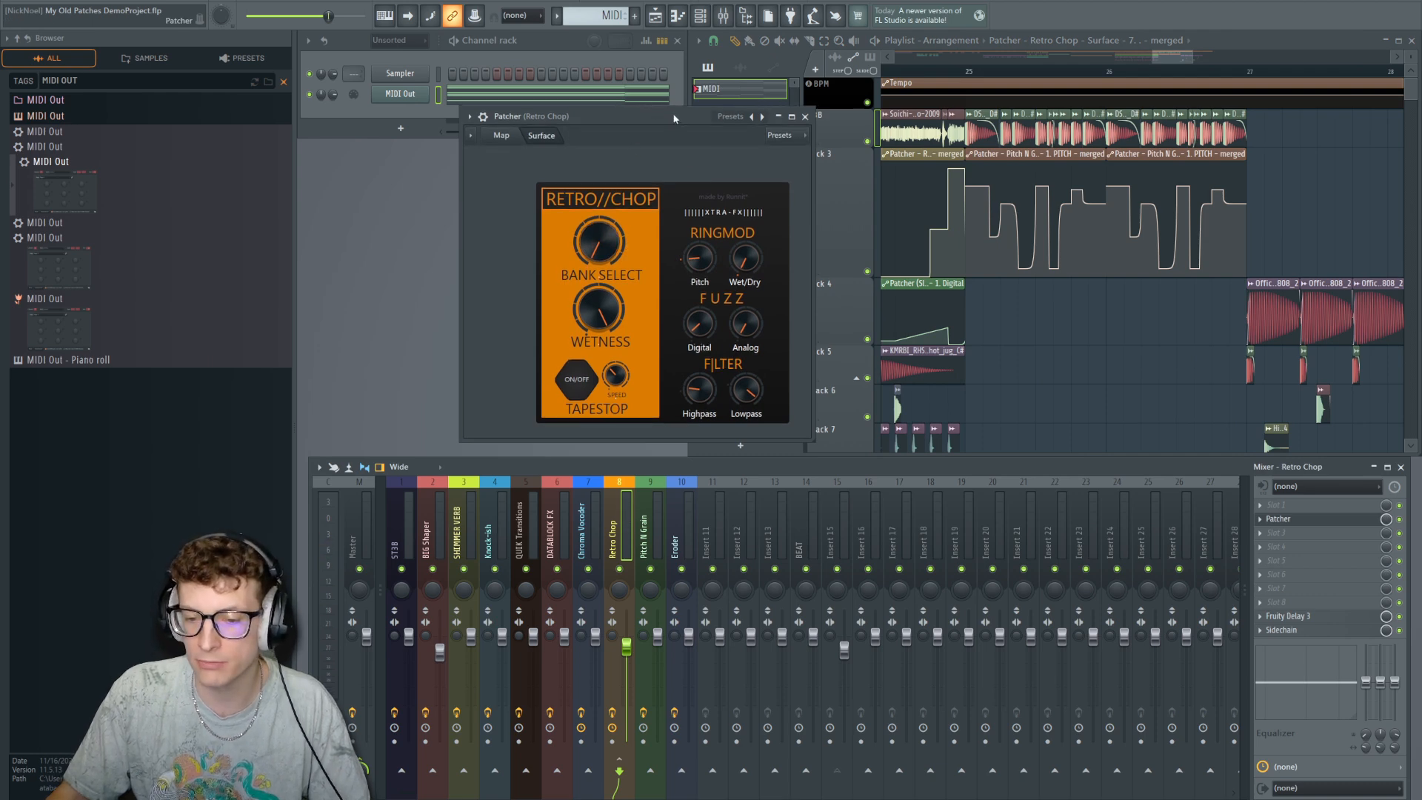
{"action": "scroll", "coordinate": [1236, 182], "scroll_direction": "down", "scroll_amount": 2}
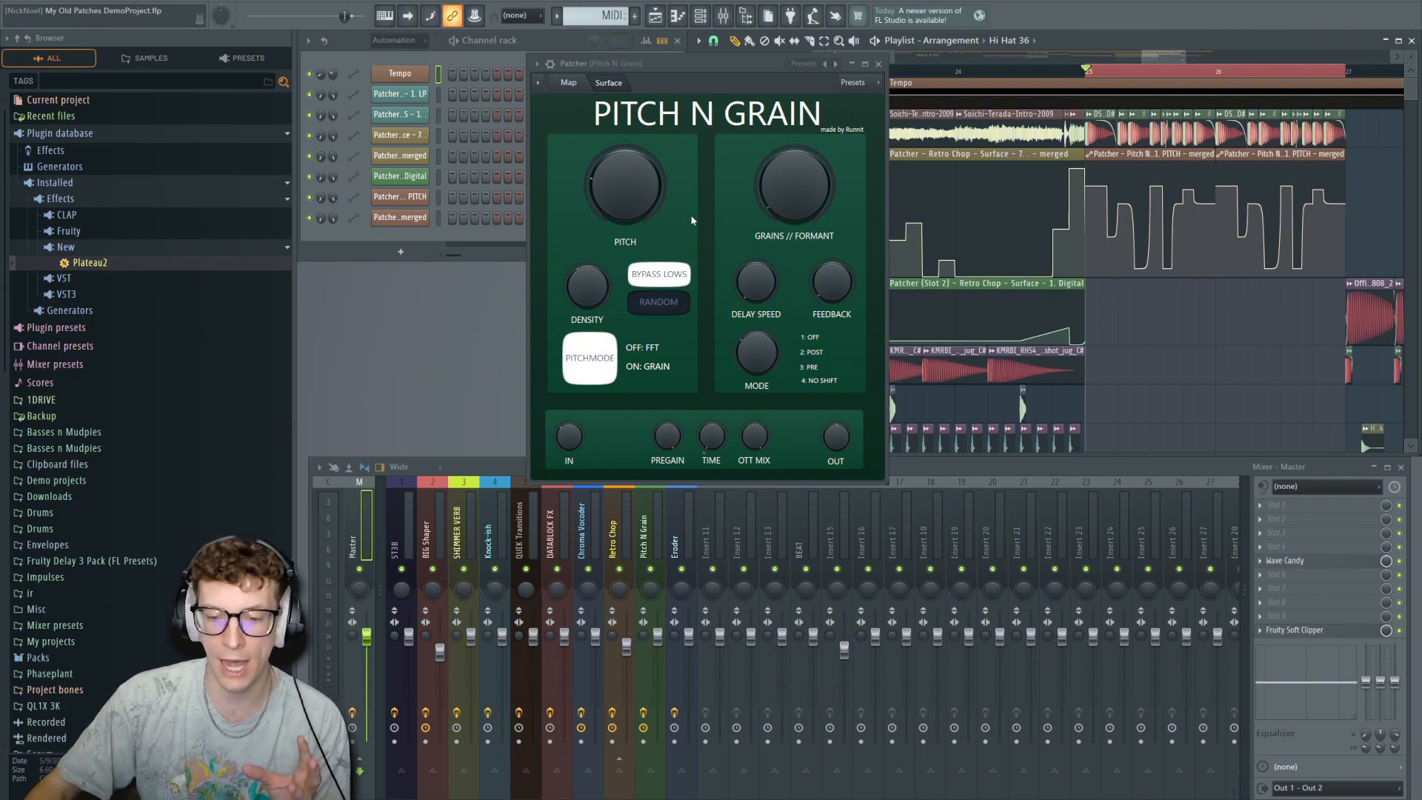
Inspect the Pitch N Grain Patcher map and its module routing, and return to the surface controls.
{"action": "left_click", "coordinate": [568, 82]}
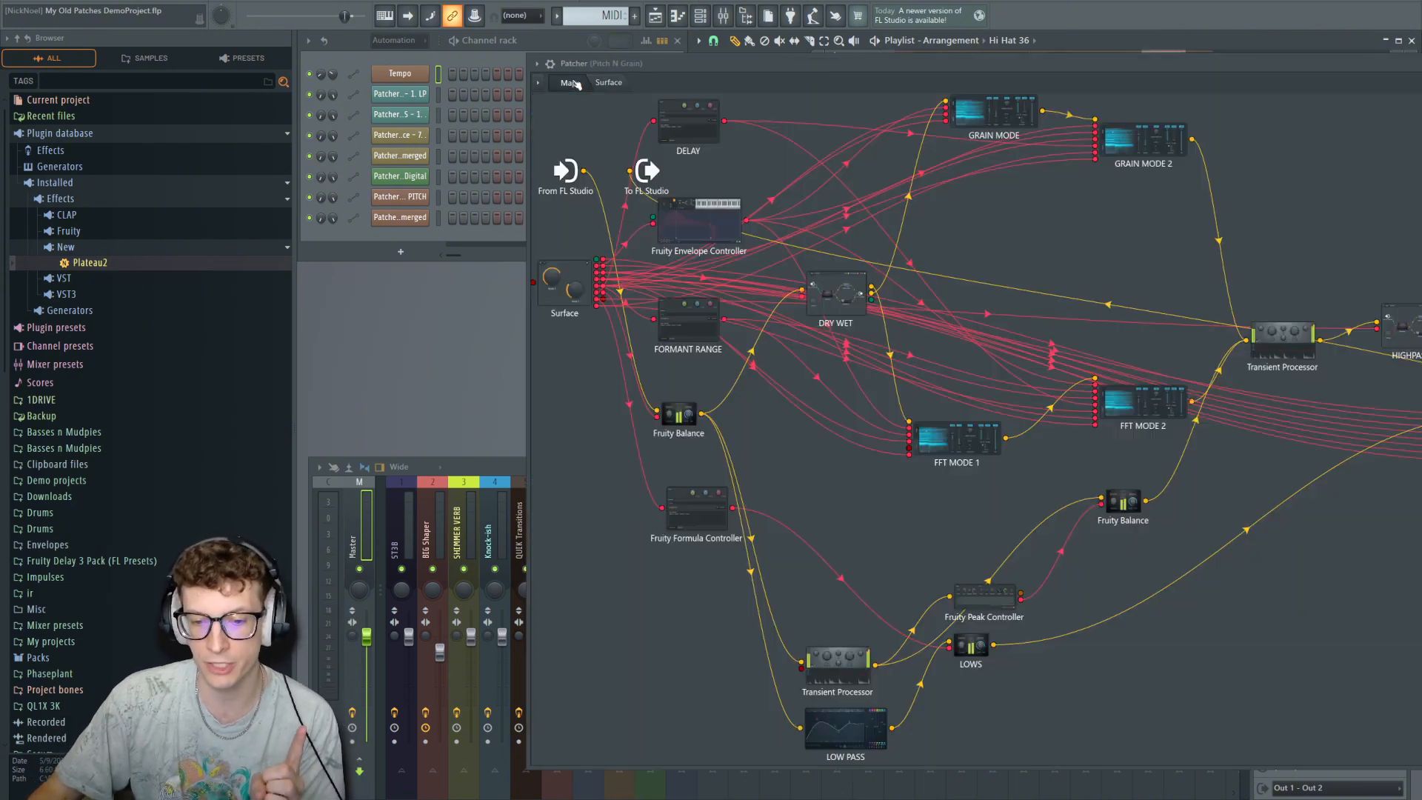
{"action": "left_click_drag", "start_coordinate": [696, 56], "coordinate": [379, 52]}
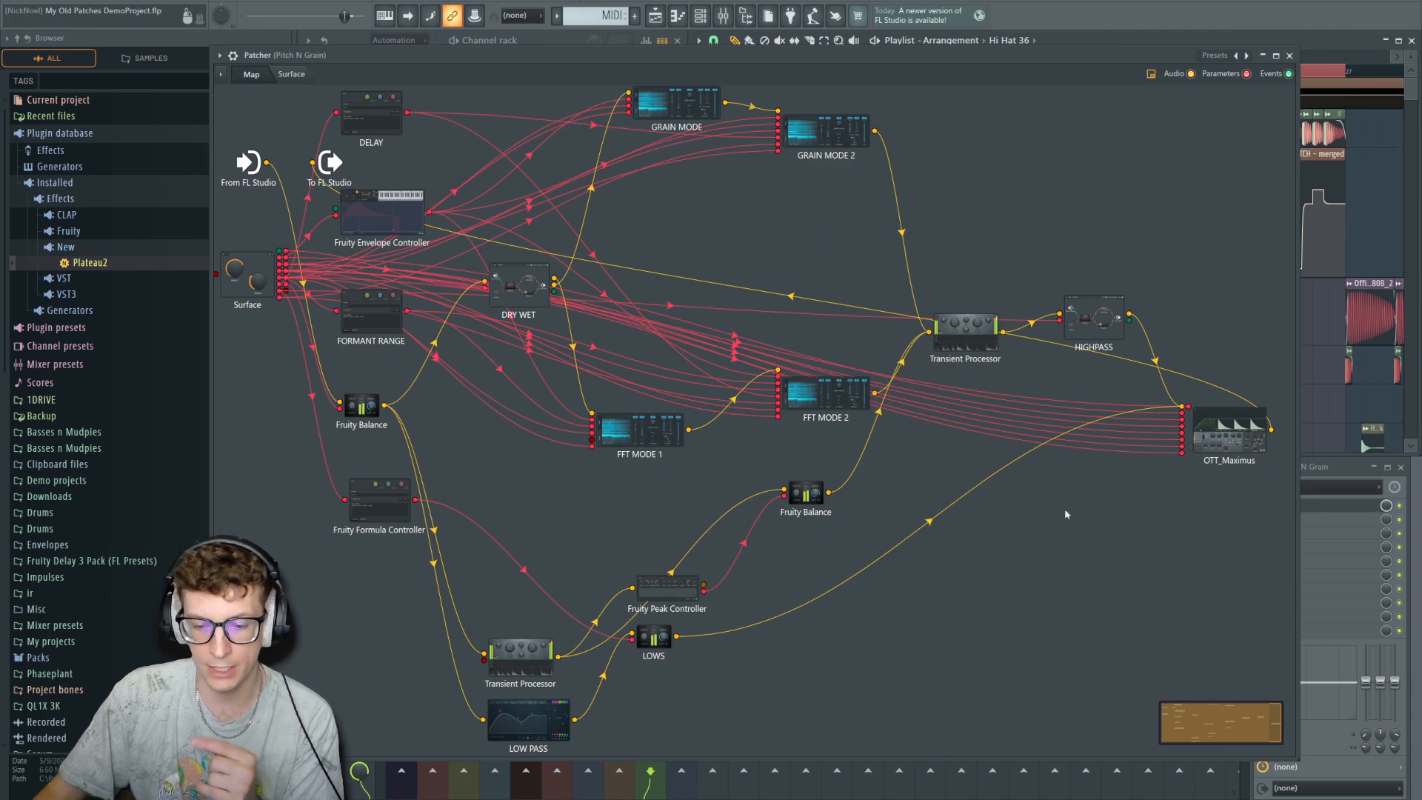
{"action": "left_click", "coordinate": [289, 74]}
{"action": "left_click_drag", "start_coordinate": [376, 51], "coordinate": [668, 79]}
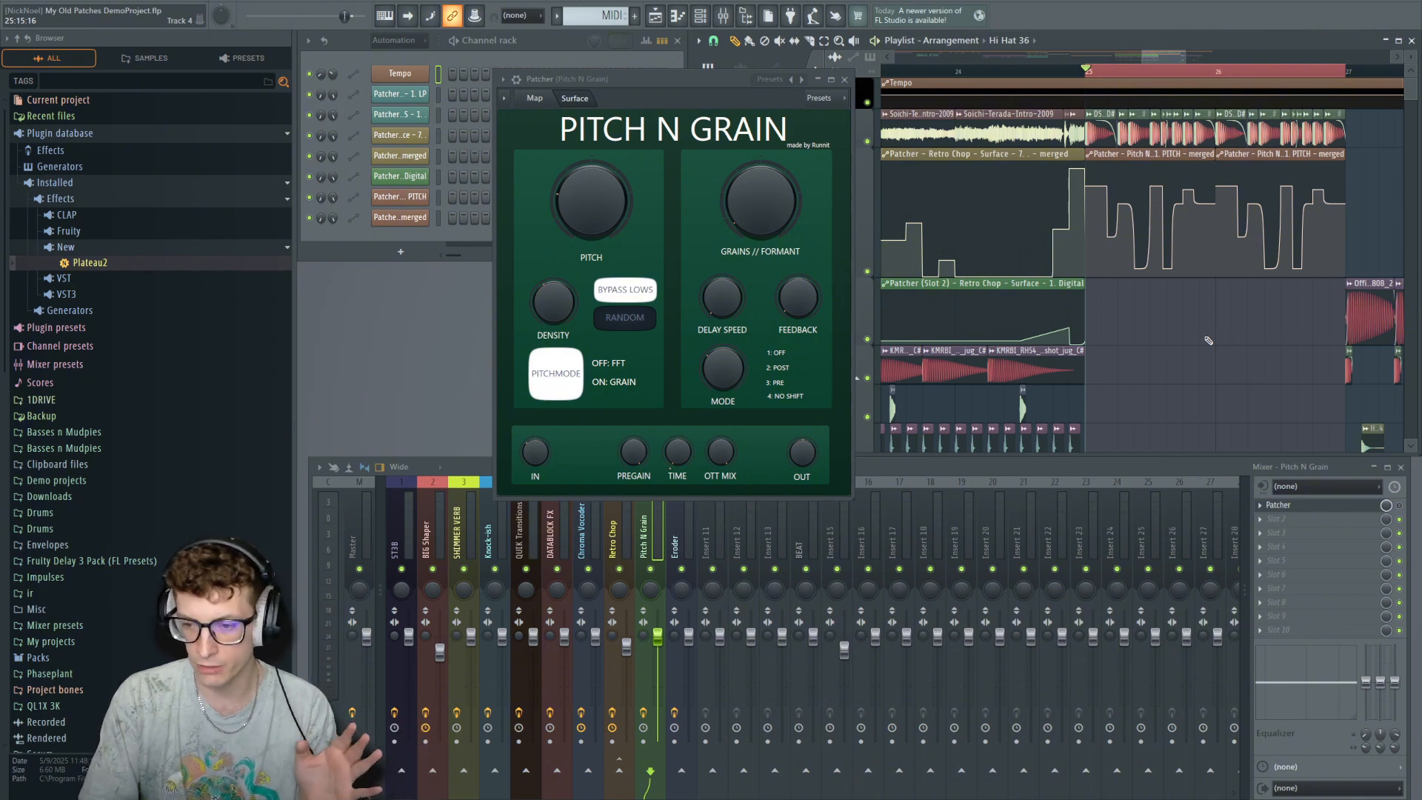
Audition the Pitch N Grain loop over bars 25 to 27 while adjusting the Grains // Formant knob.
{"action": "key", "text": "space"}
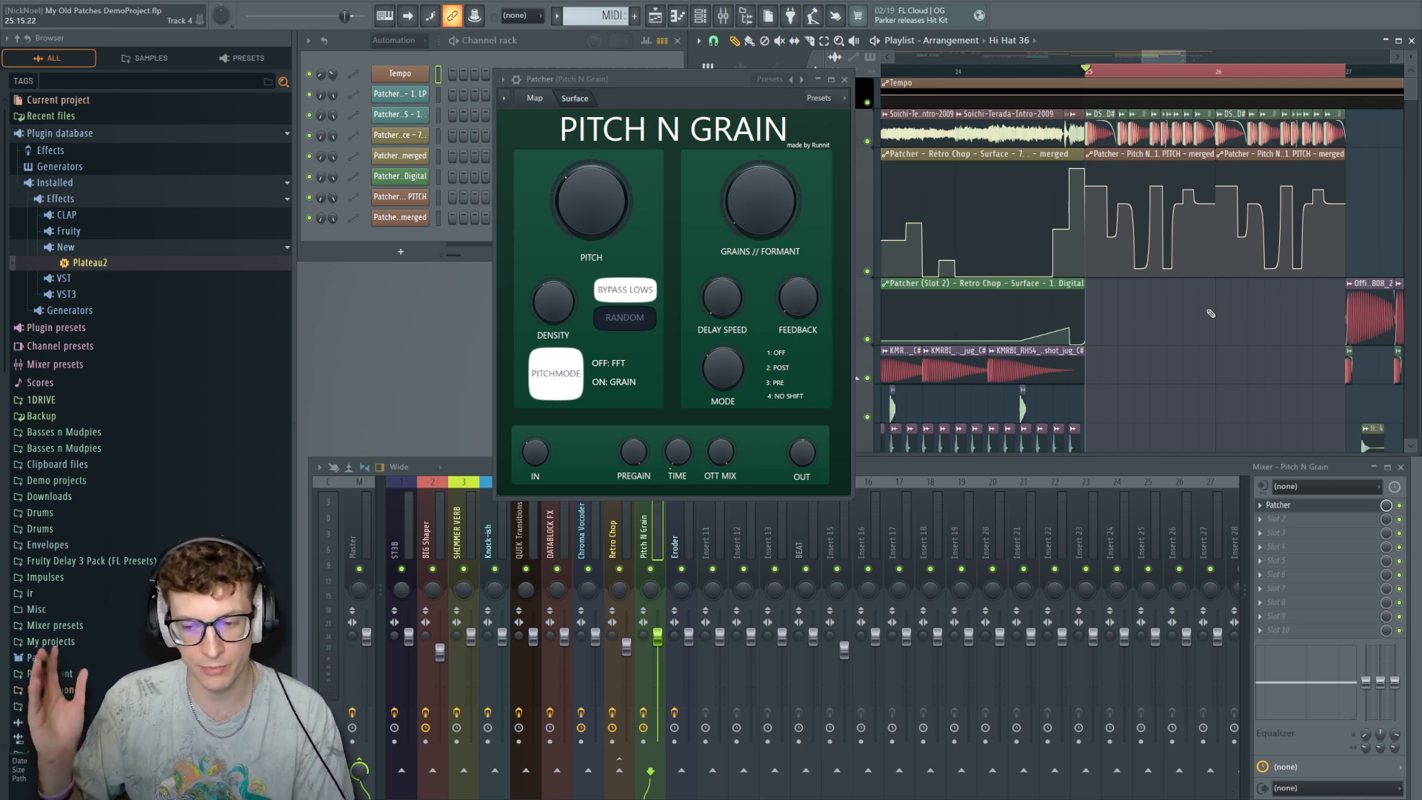
{"action": "key", "text": "space"}
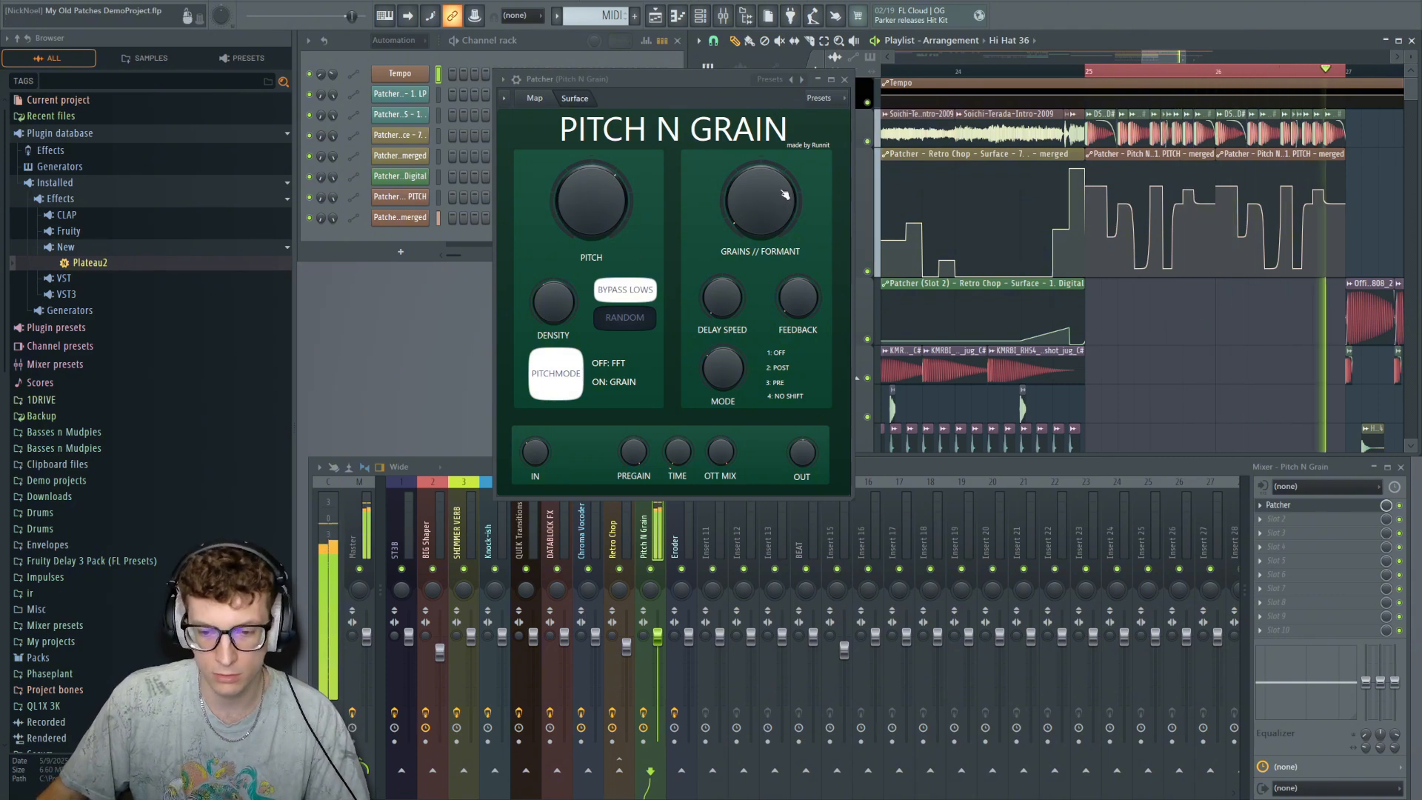
{"action": "left_click_drag", "start_coordinate": [756, 211], "coordinate": [756, 250]}
{"action": "key", "text": "space"}
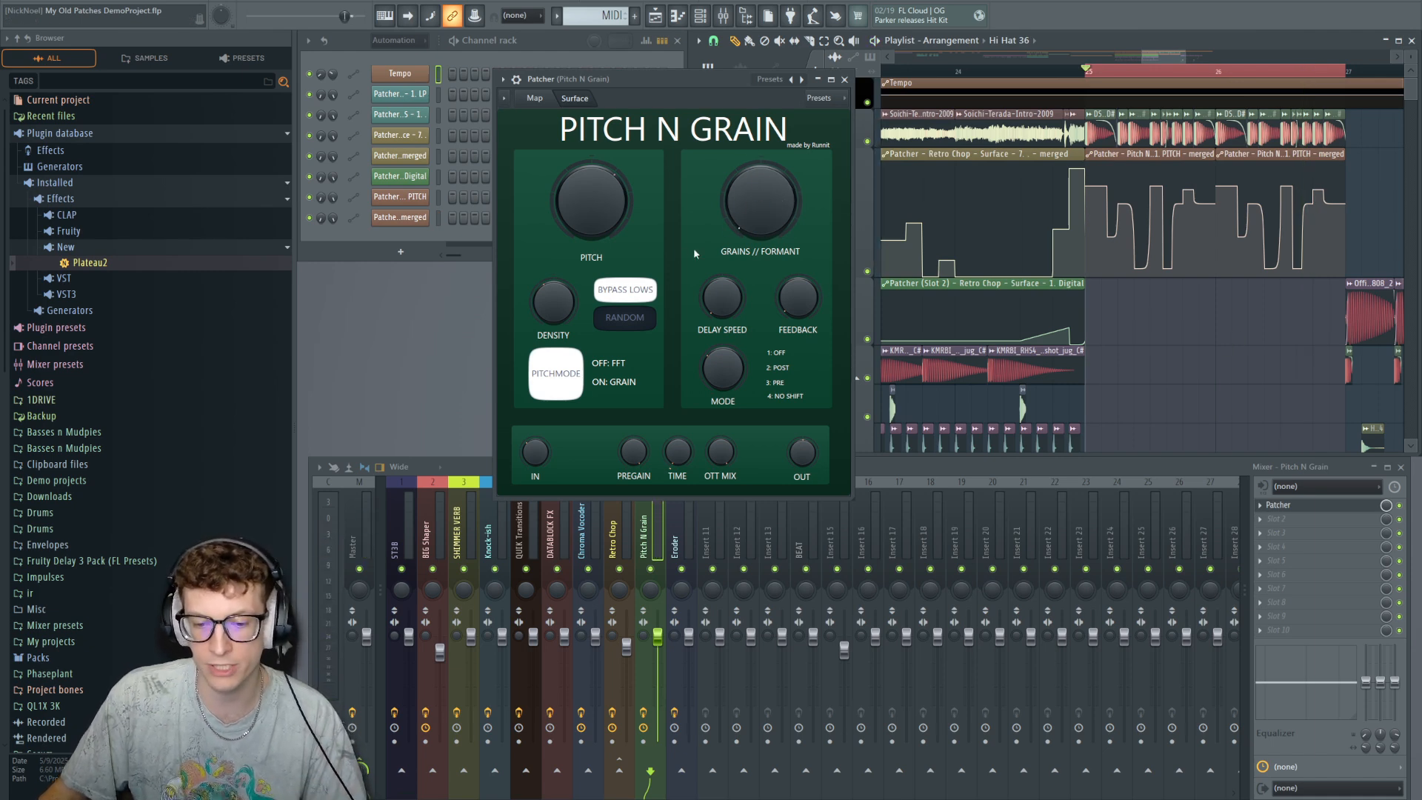
Replay the loop in short passes while watching the Pitch N Grain surface knobs, repositioning its window.
{"action": "key", "text": "space"}
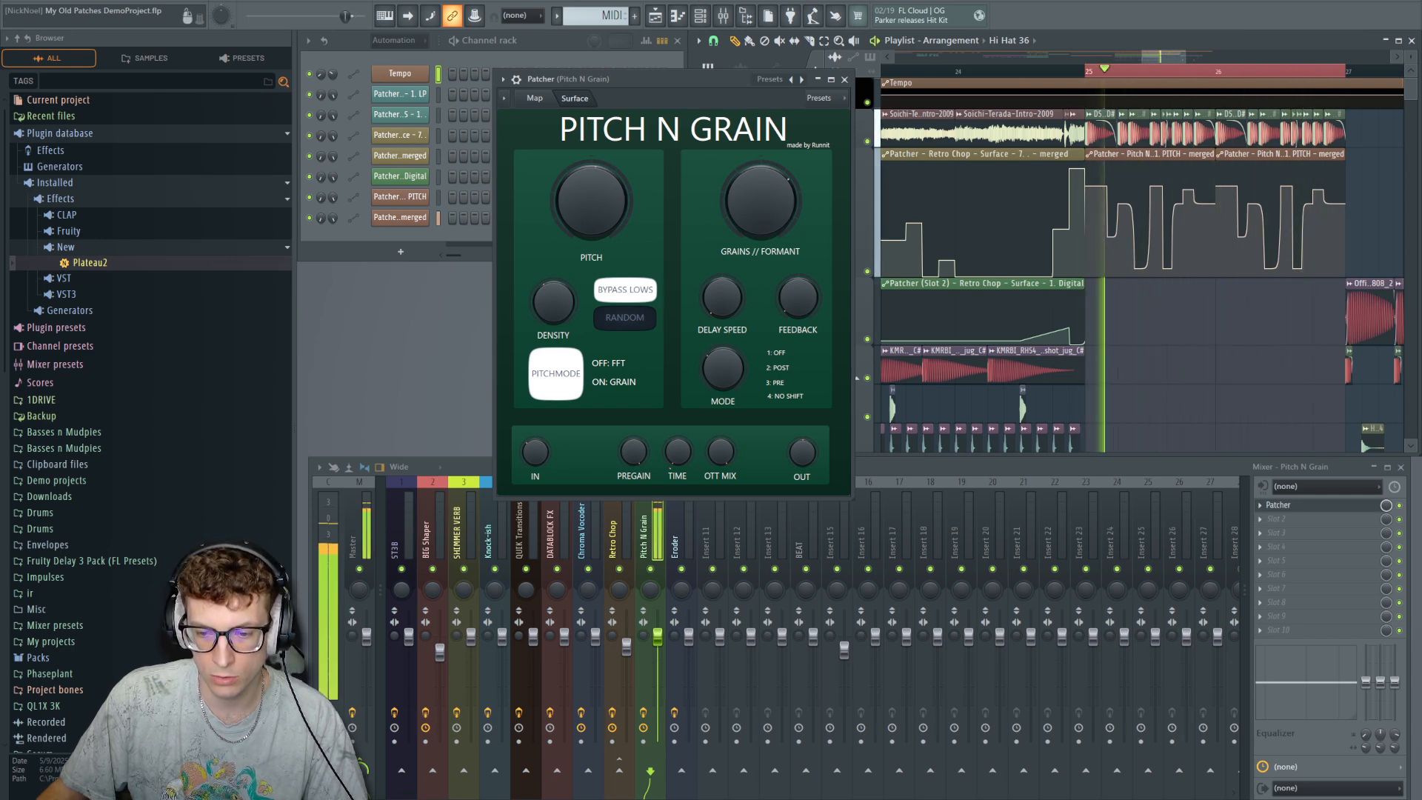
{"action": "key", "text": "space"}
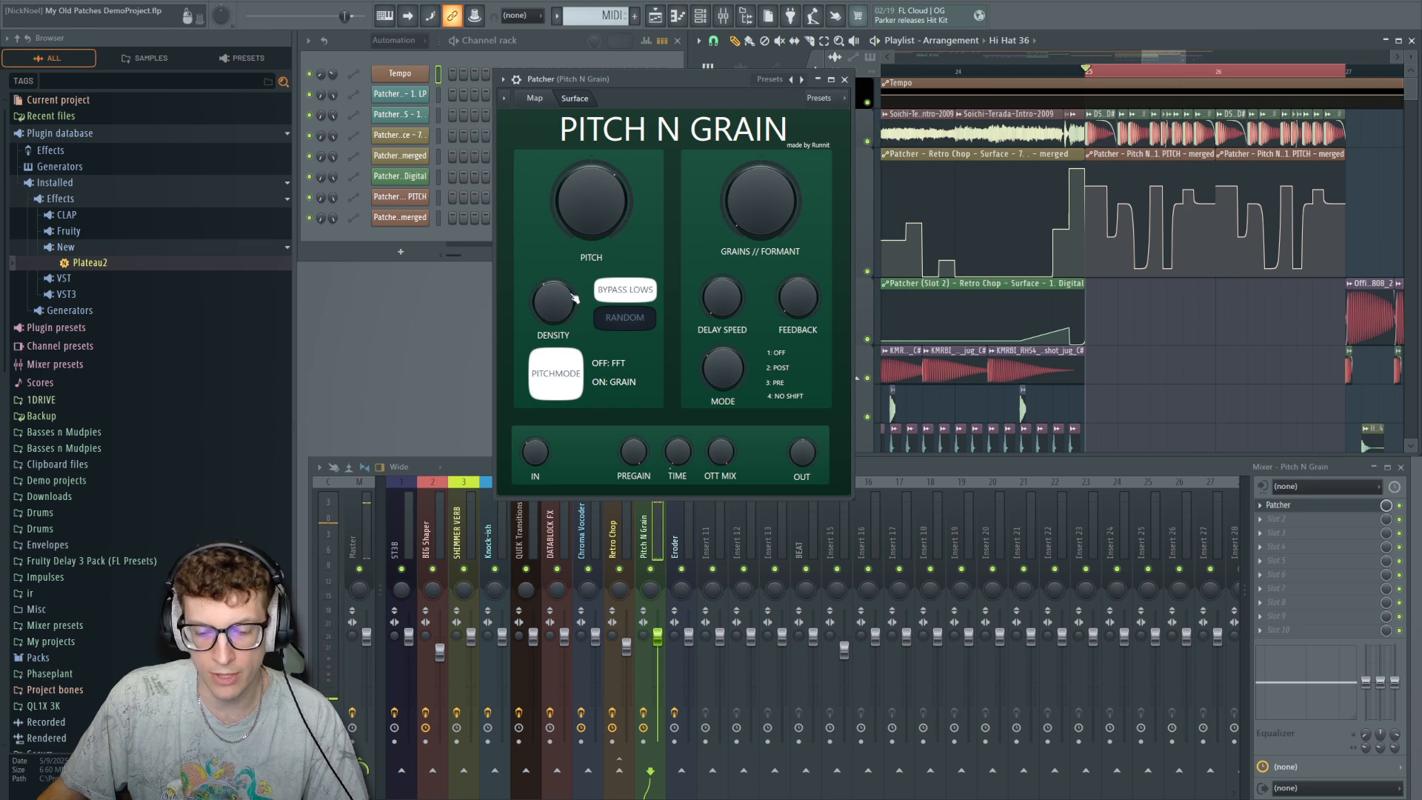
{"action": "key", "text": "space"}
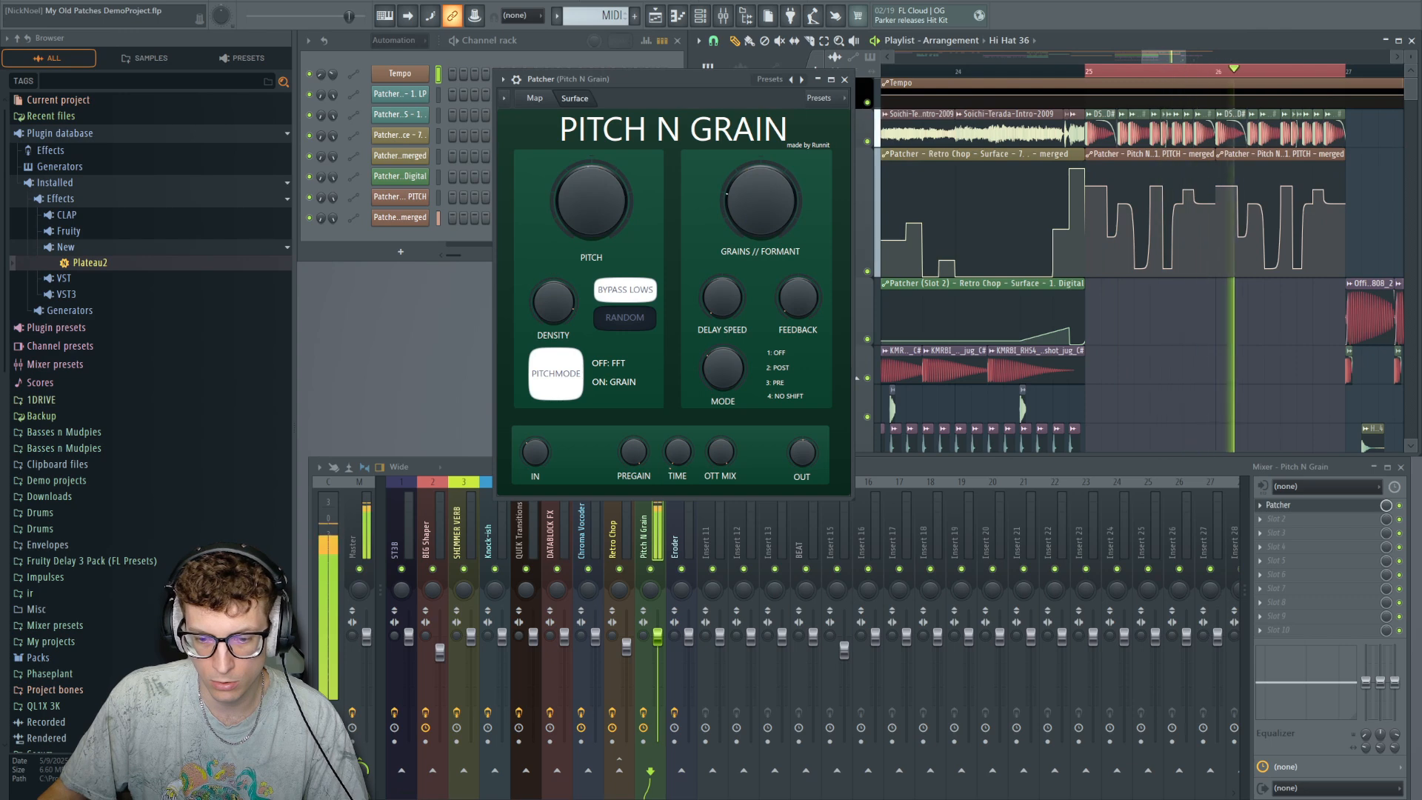
{"action": "key", "text": "space"}
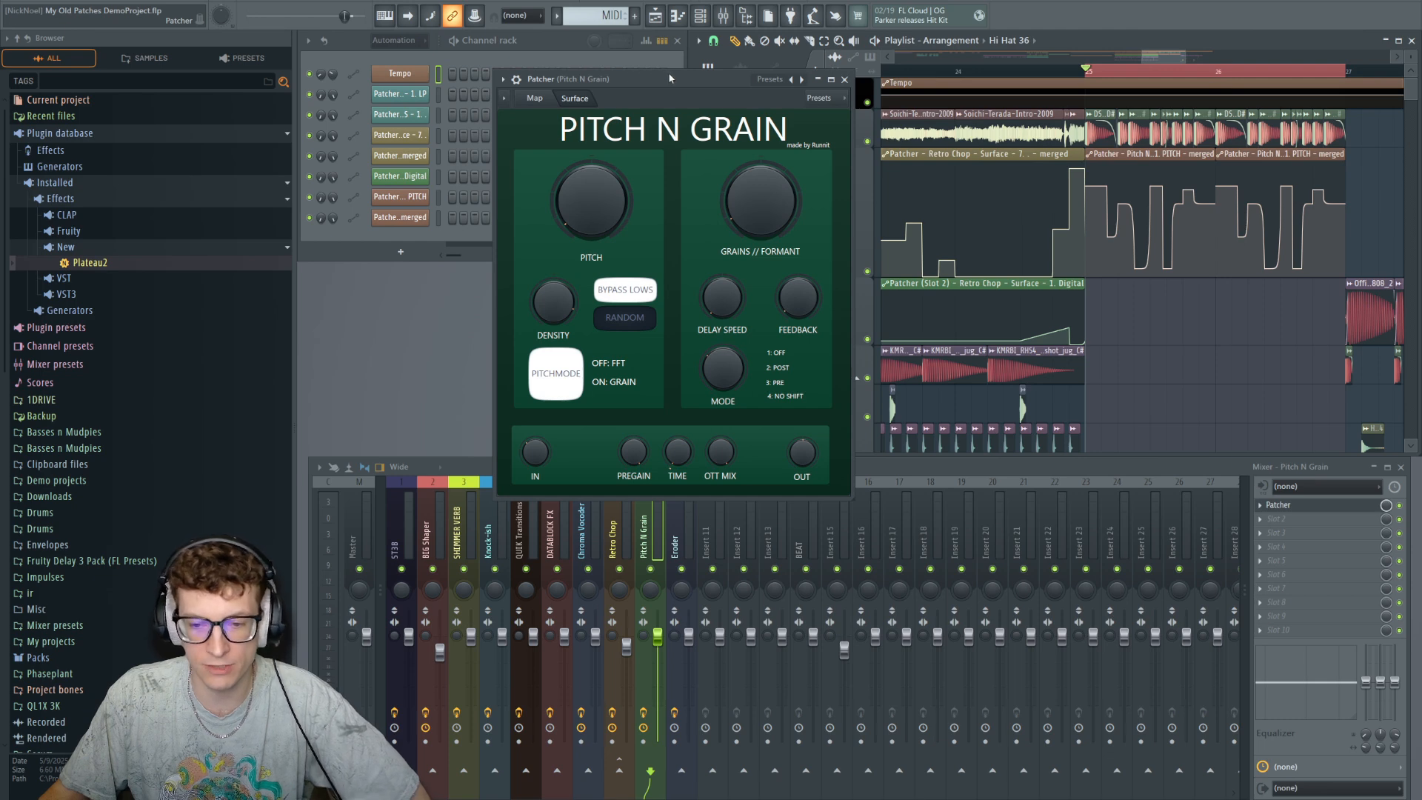
{"action": "left_click_drag", "start_coordinate": [670, 78], "coordinate": [674, 95]}
{"action": "key", "text": "space"}
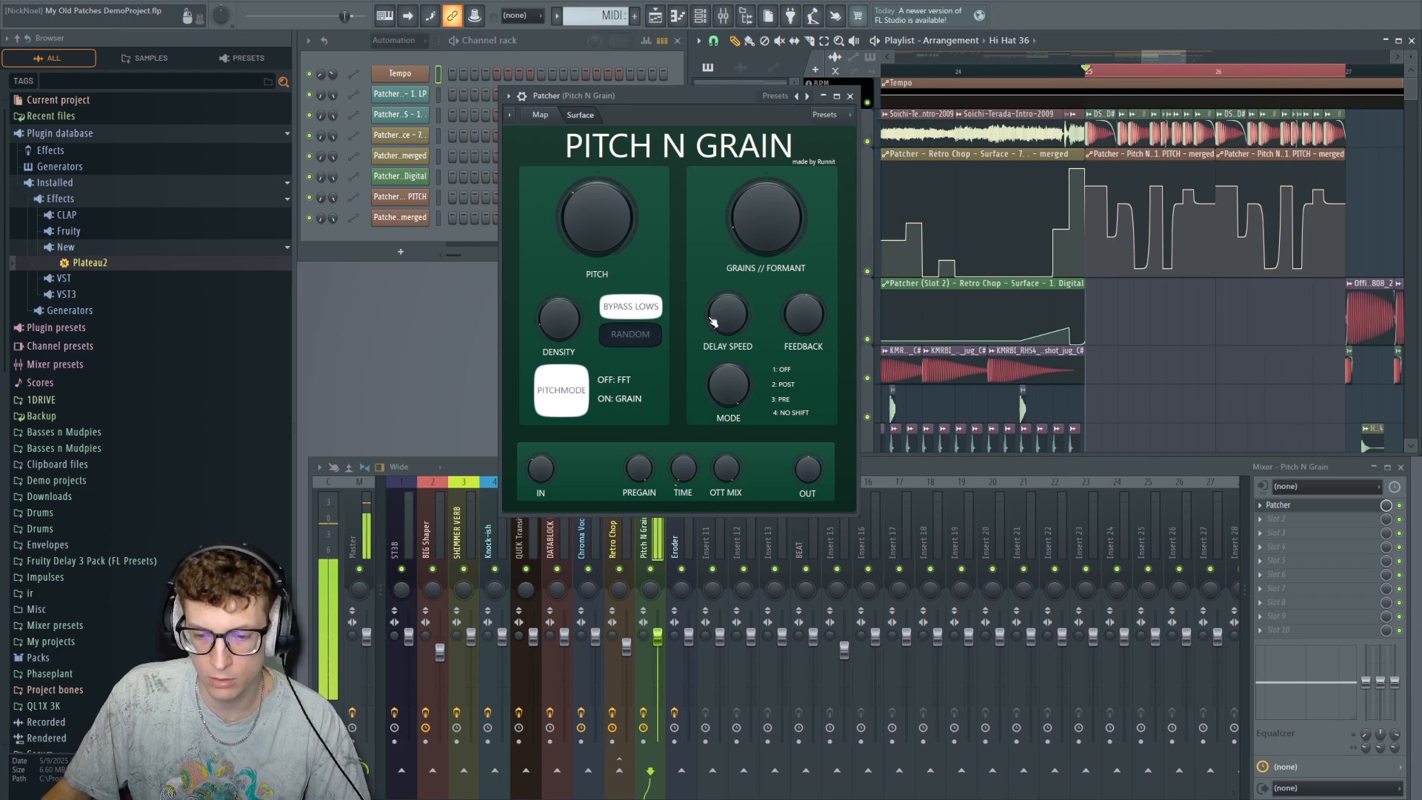
{"action": "left_click_drag", "start_coordinate": [705, 91], "coordinate": [691, 91]}
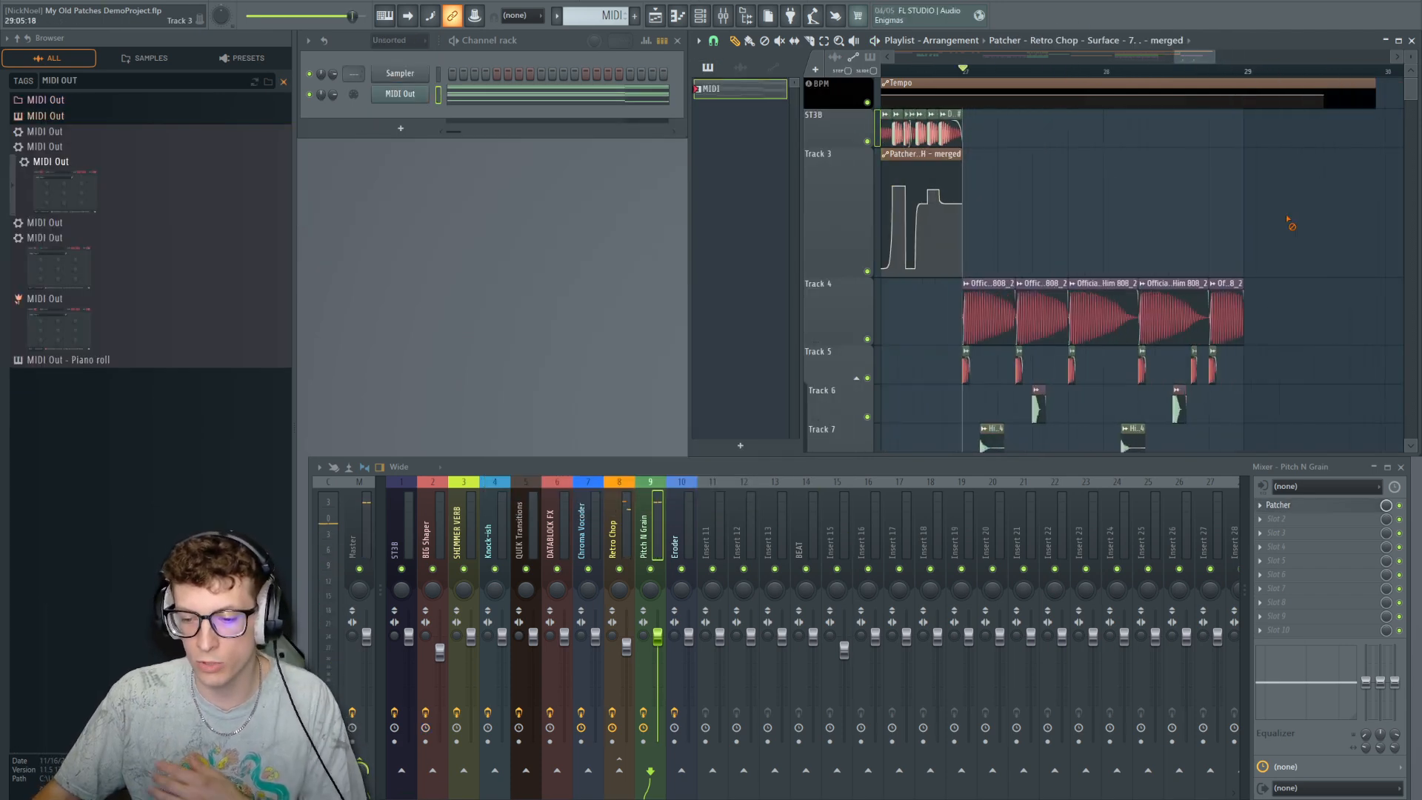
Open the Patcher on the Eroder mixer track, and reposition its window beside the playlist.
{"action": "left_click", "coordinate": [679, 524]}
{"action": "left_click", "coordinate": [1338, 507]}
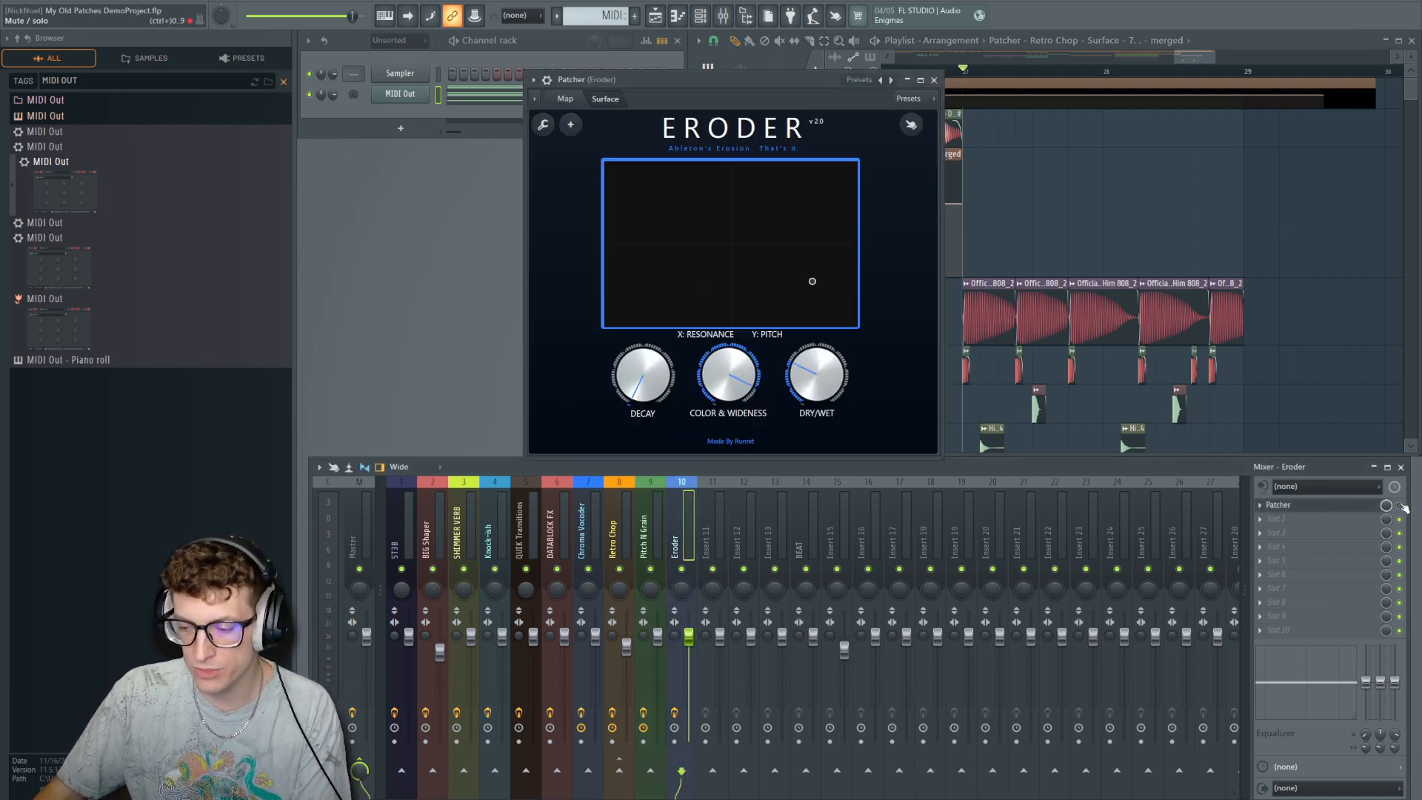
{"action": "left_click_drag", "start_coordinate": [752, 77], "coordinate": [687, 79]}
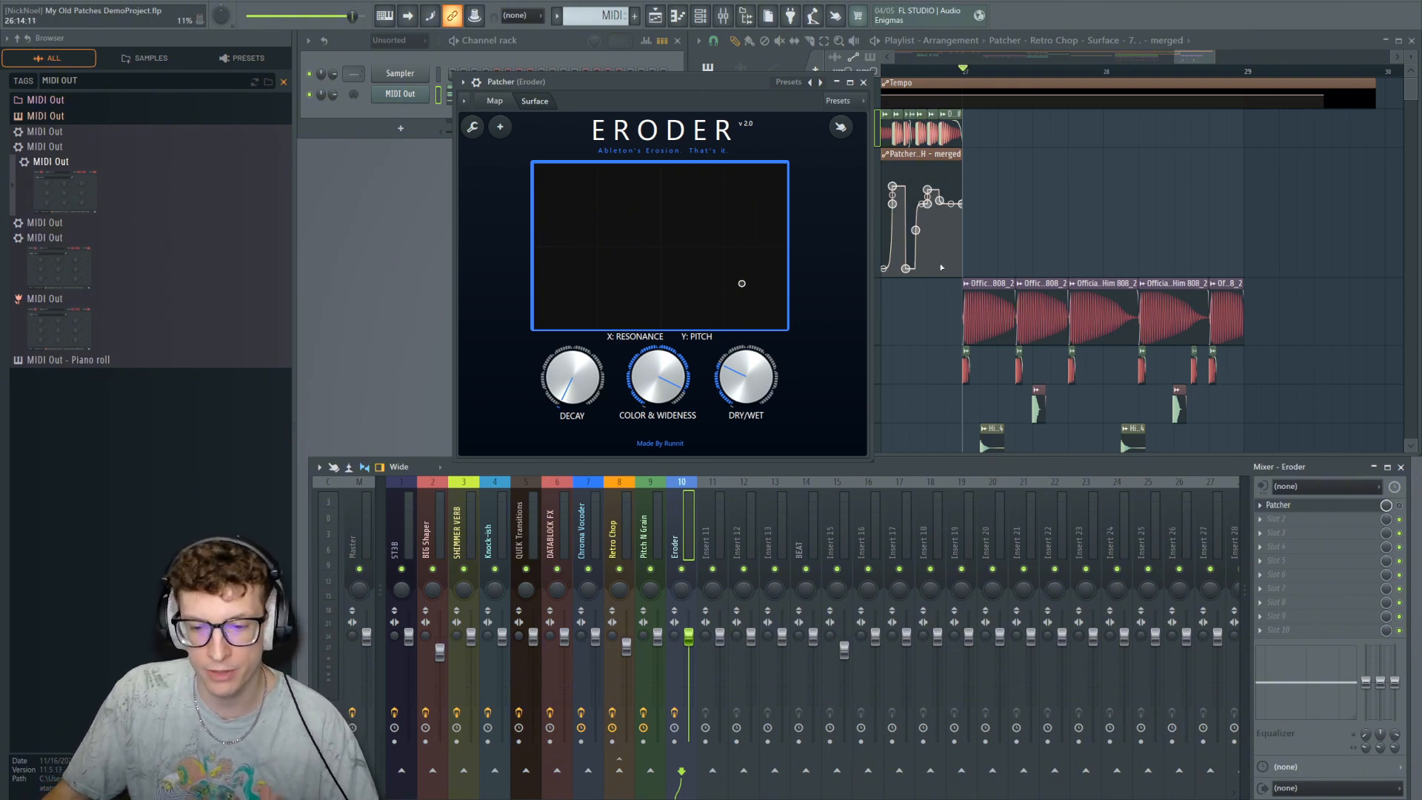
{"action": "left_click_drag", "start_coordinate": [683, 77], "coordinate": [680, 115]}
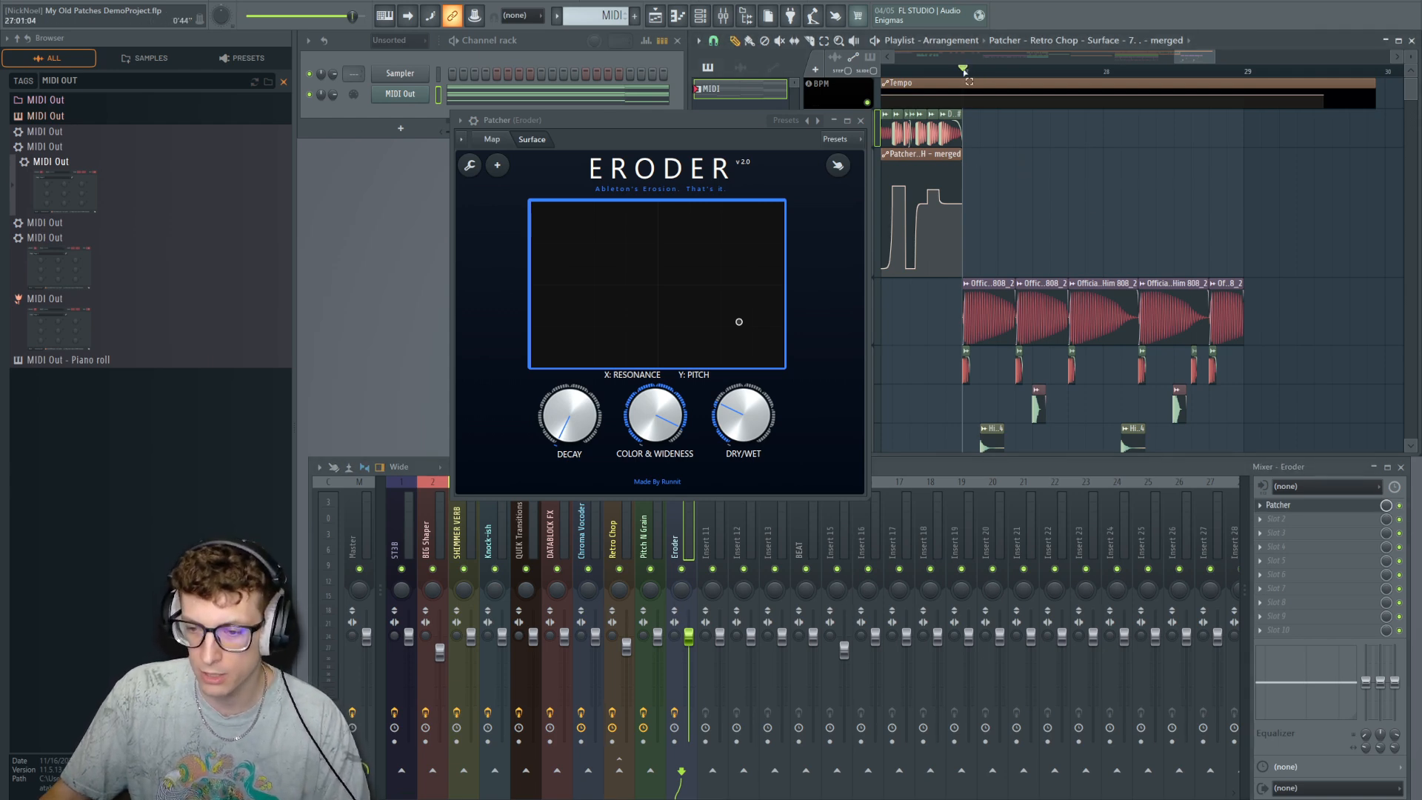
Select bars 27 to 29 as the playback loop, and audition the 808 clips soloed on Track 4.
{"action": "left_click_drag", "start_coordinate": [964, 71], "coordinate": [1245, 82]}
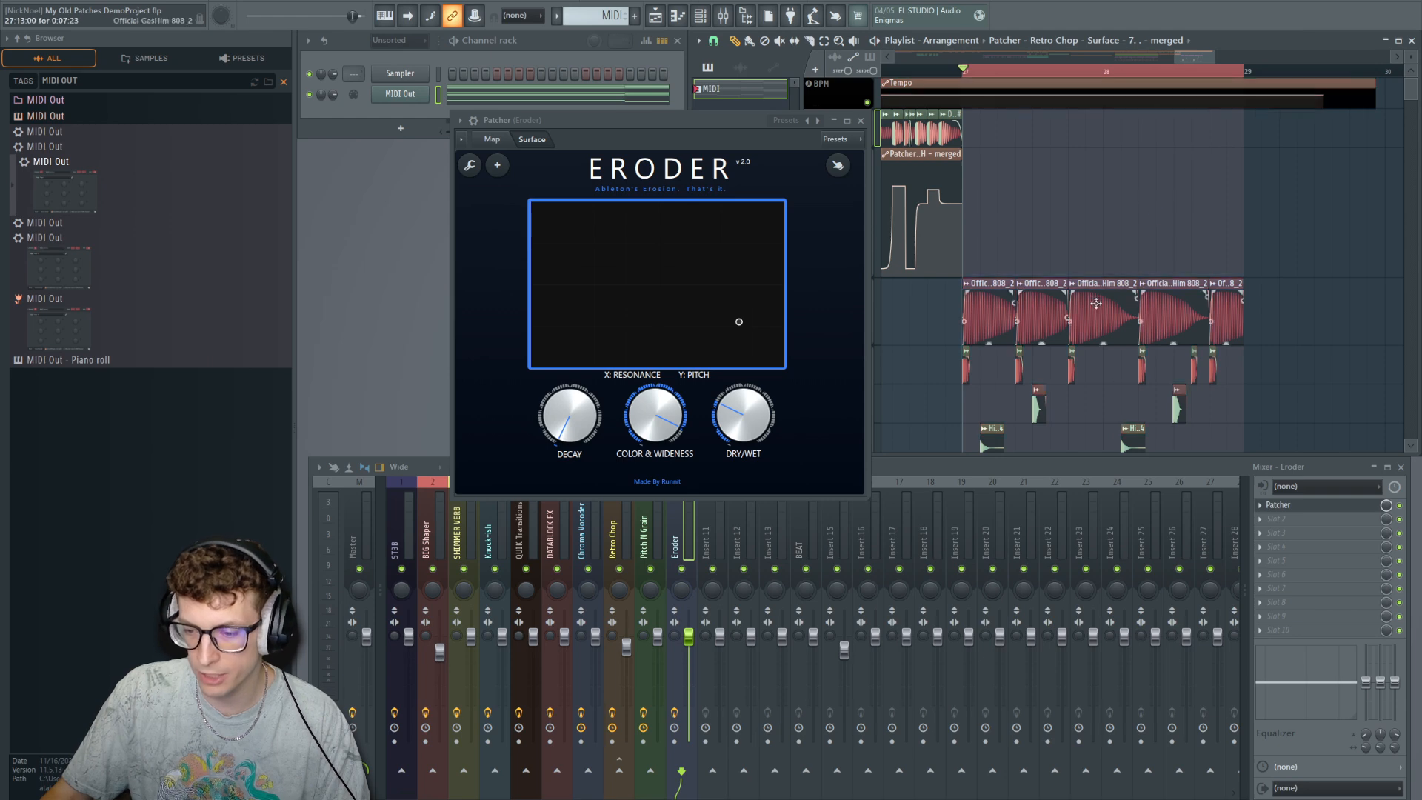
{"action": "left_click_drag", "start_coordinate": [719, 127], "coordinate": [620, 127]}
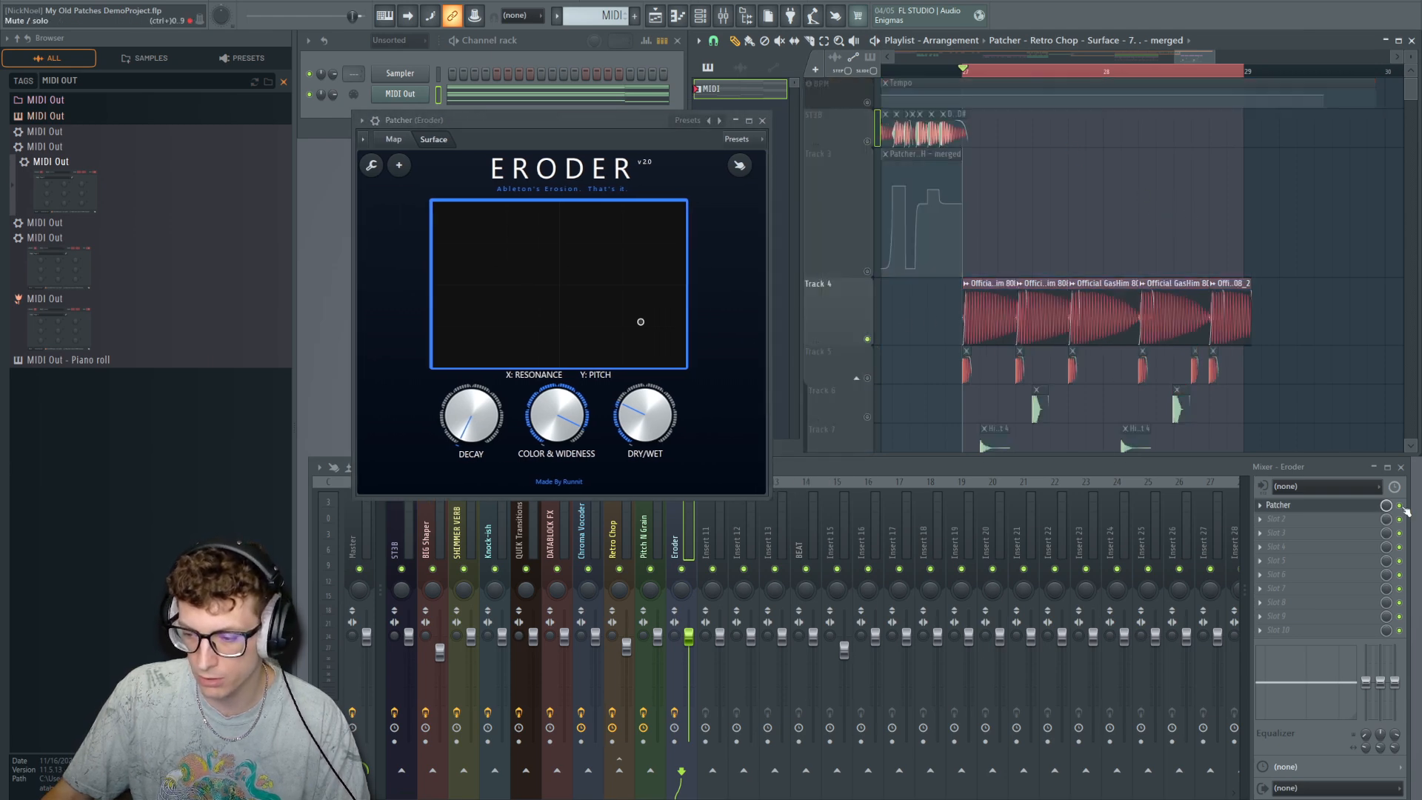
{"action": "key", "text": "space"}
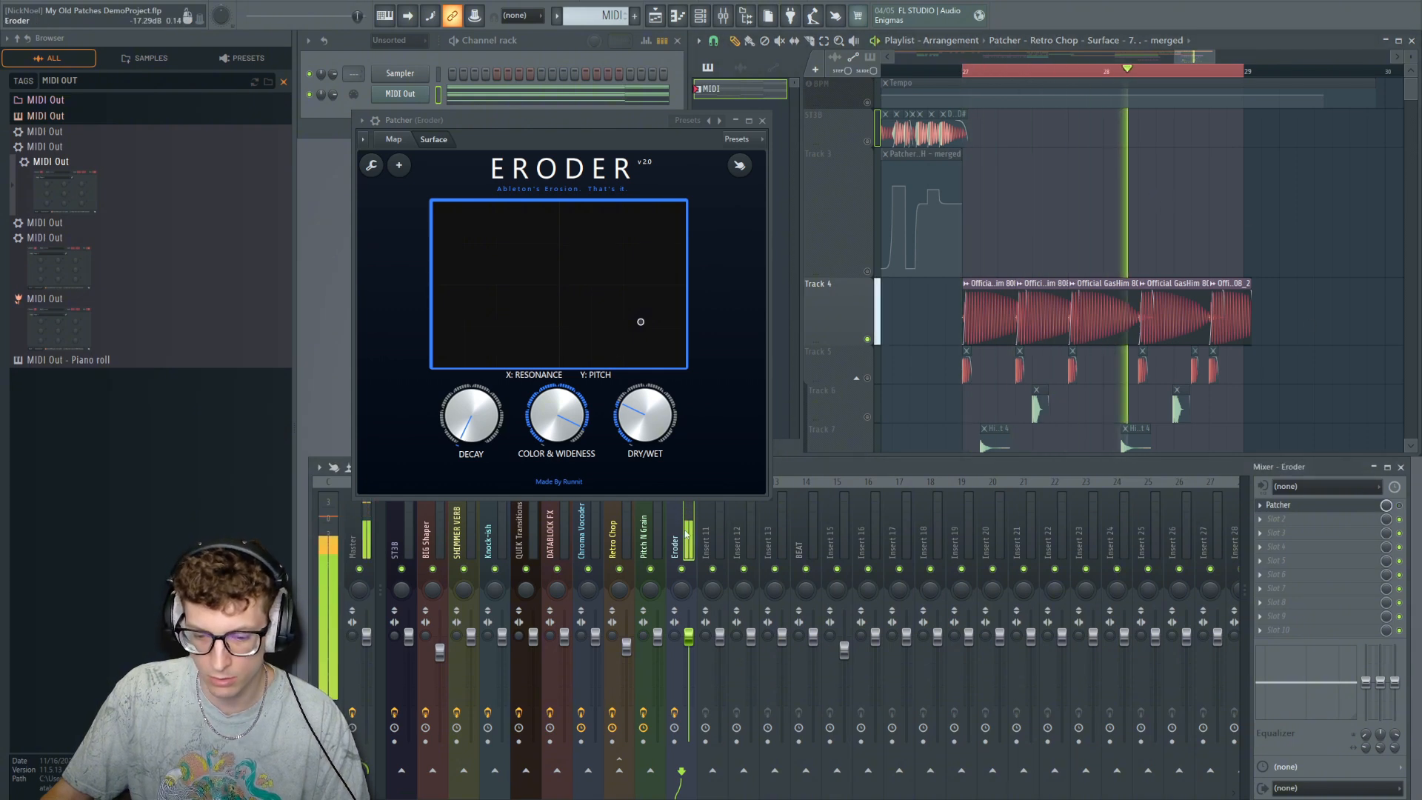
{"action": "key", "text": "space"}
{"action": "key", "text": "space"}
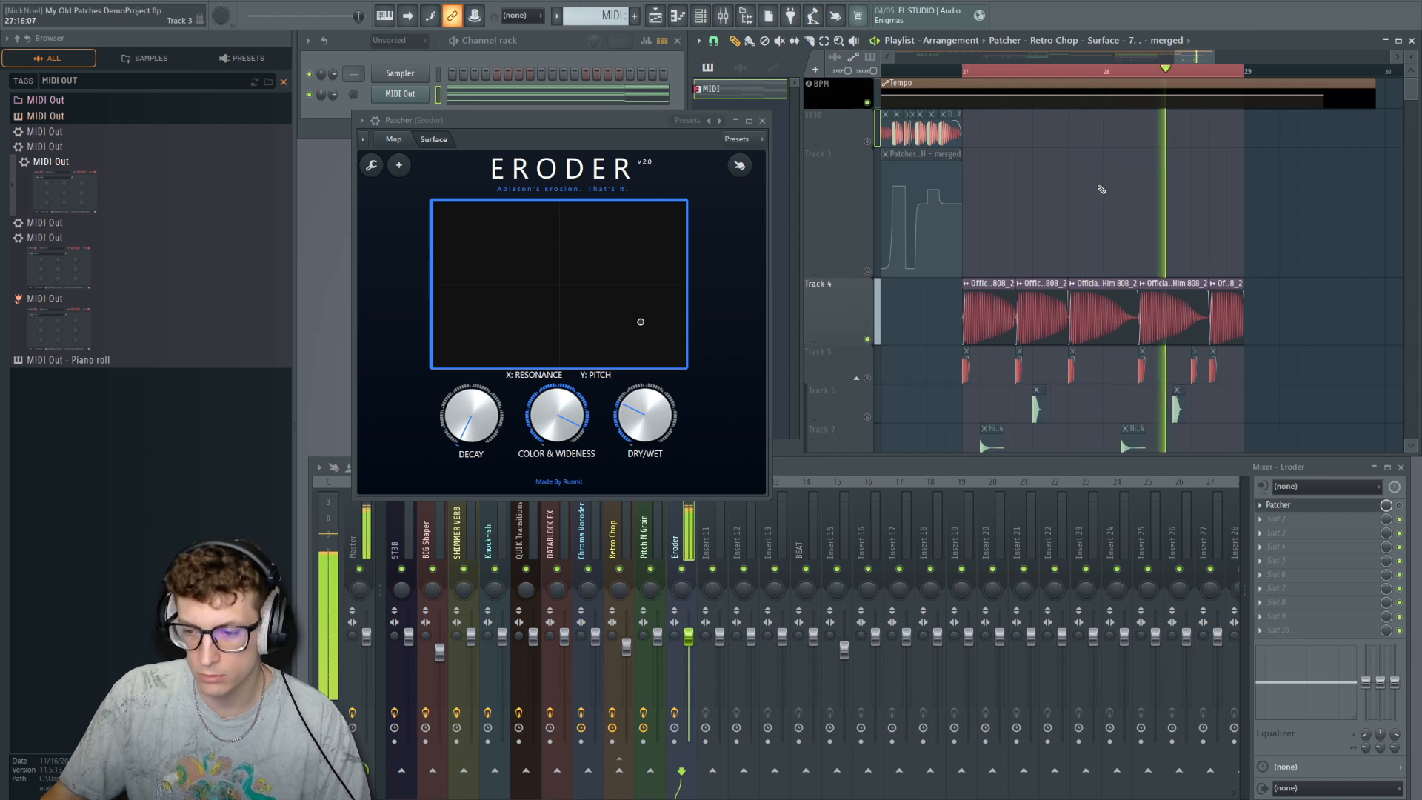
{"action": "key", "text": "space"}
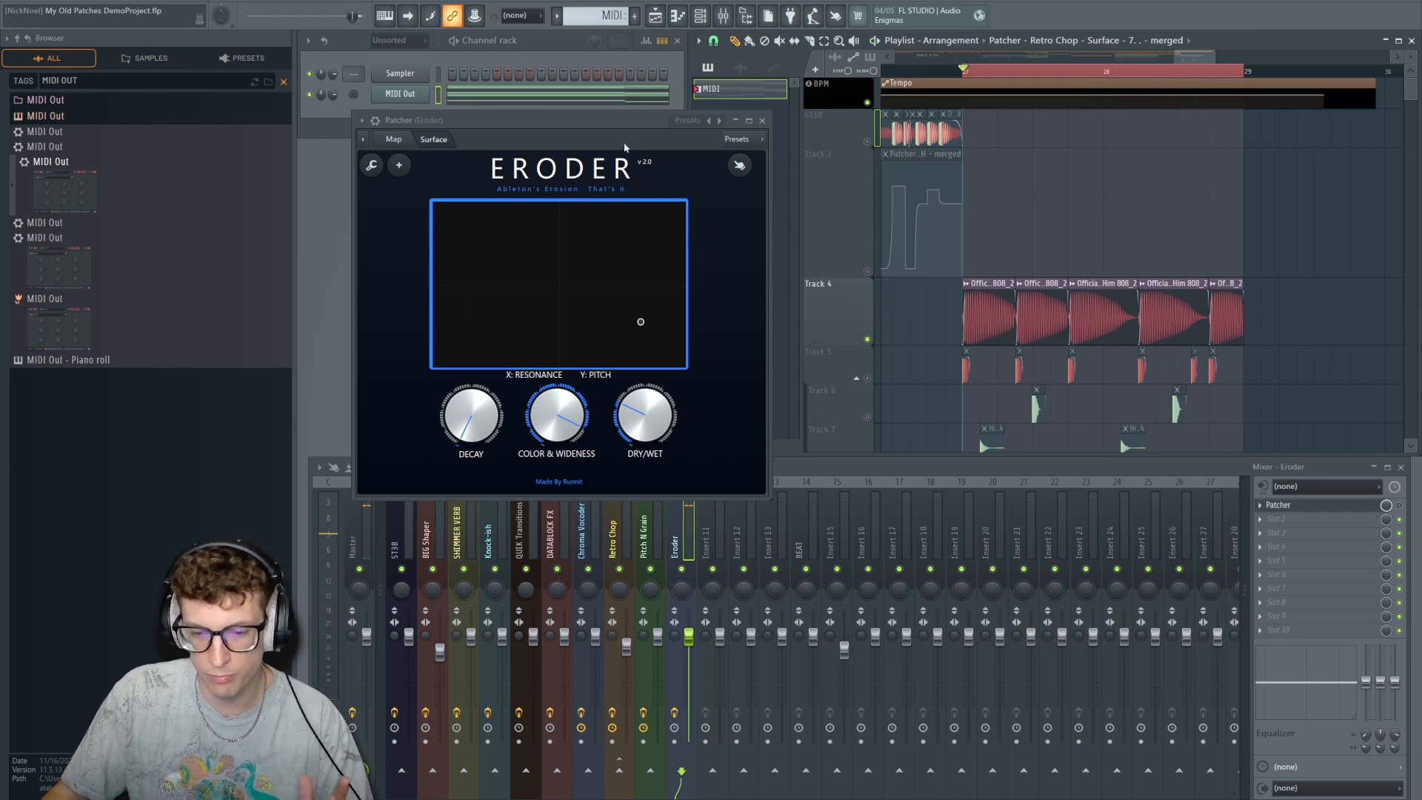
Toggle the Eroder effect slot off and on, and turn Color & Wideness down to about its midpoint during playback.
{"action": "left_click_drag", "start_coordinate": [603, 128], "coordinate": [724, 130]}
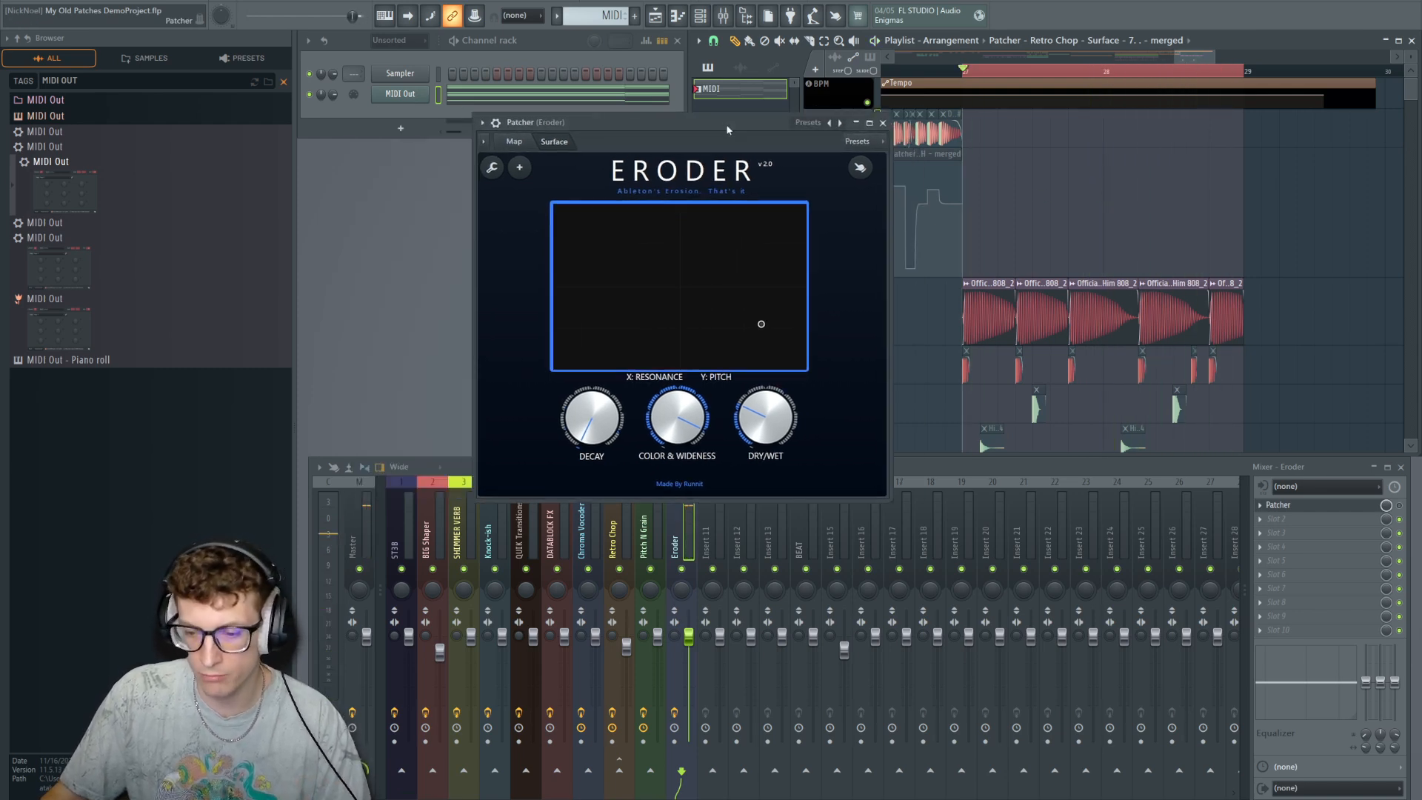
{"action": "left_click", "coordinate": [1405, 511]}
{"action": "left_click", "coordinate": [1405, 511]}
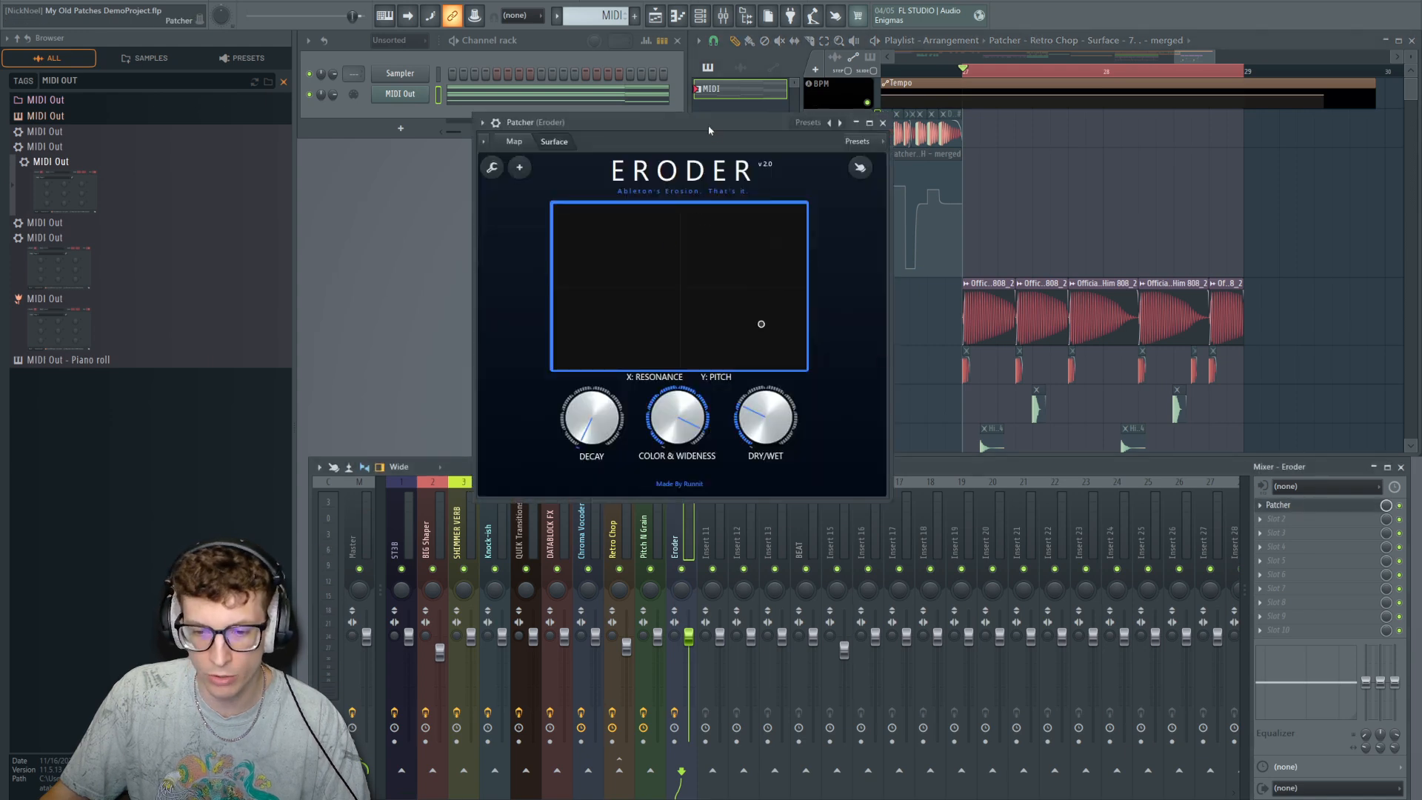
{"action": "mouse_move", "coordinate": [710, 121]}
{"action": "left_mouse_down"}
{"action": "mouse_move", "coordinate": [655, 107]}
{"action": "mouse_move", "coordinate": [726, 113]}
{"action": "mouse_move", "coordinate": [706, 112]}
{"action": "left_mouse_up"}
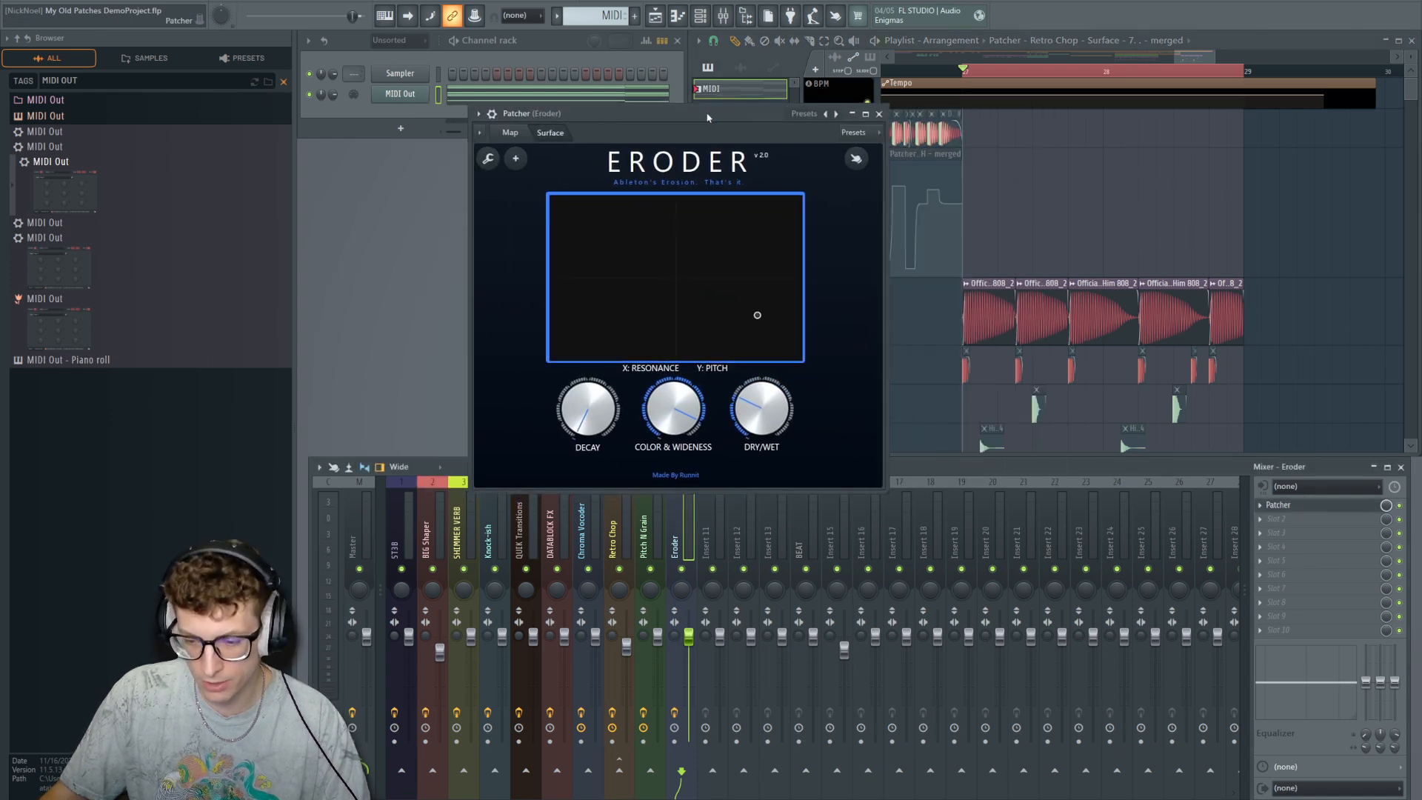
{"action": "key", "text": "space"}
{"action": "left_click_drag", "start_coordinate": [675, 408], "coordinate": [675, 465]}
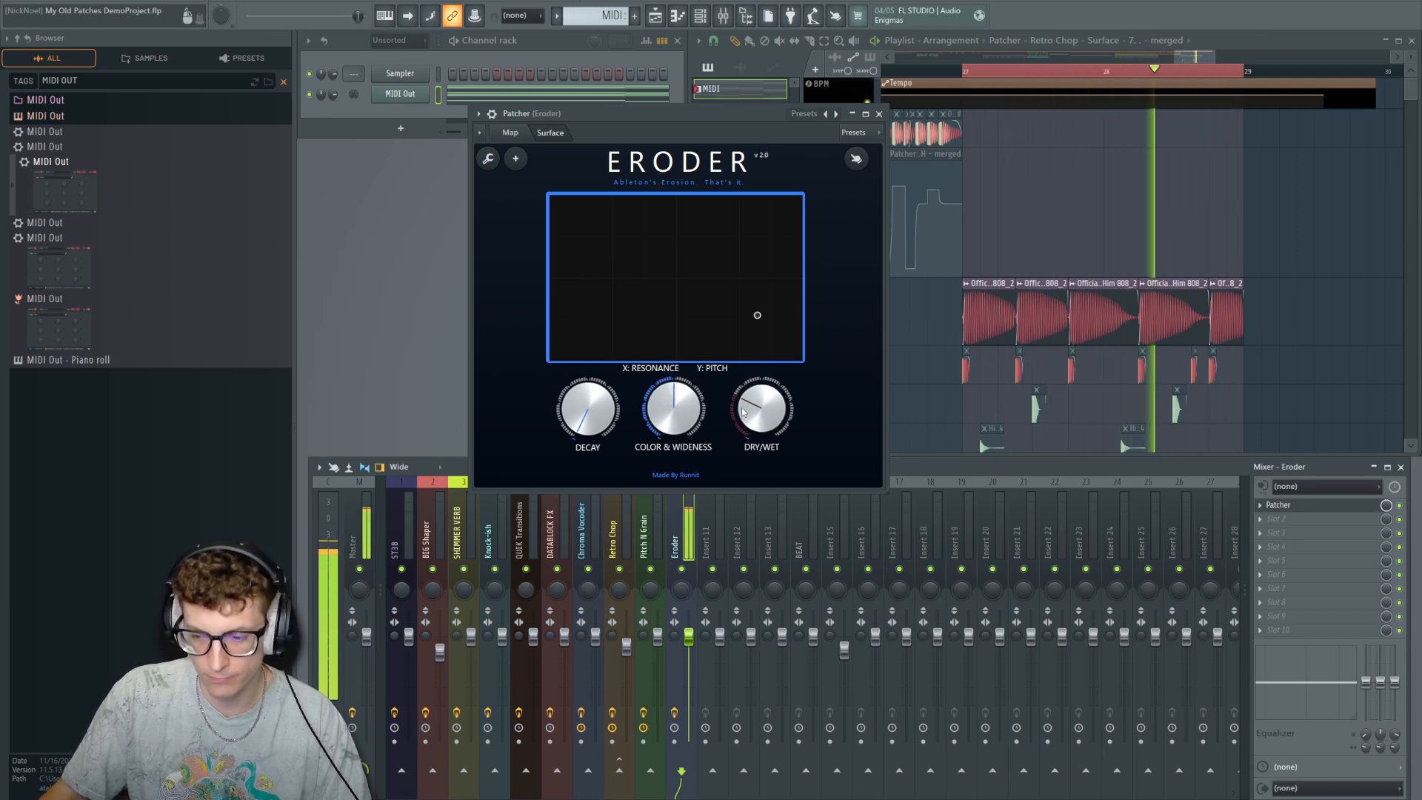
{"action": "key", "text": "space"}
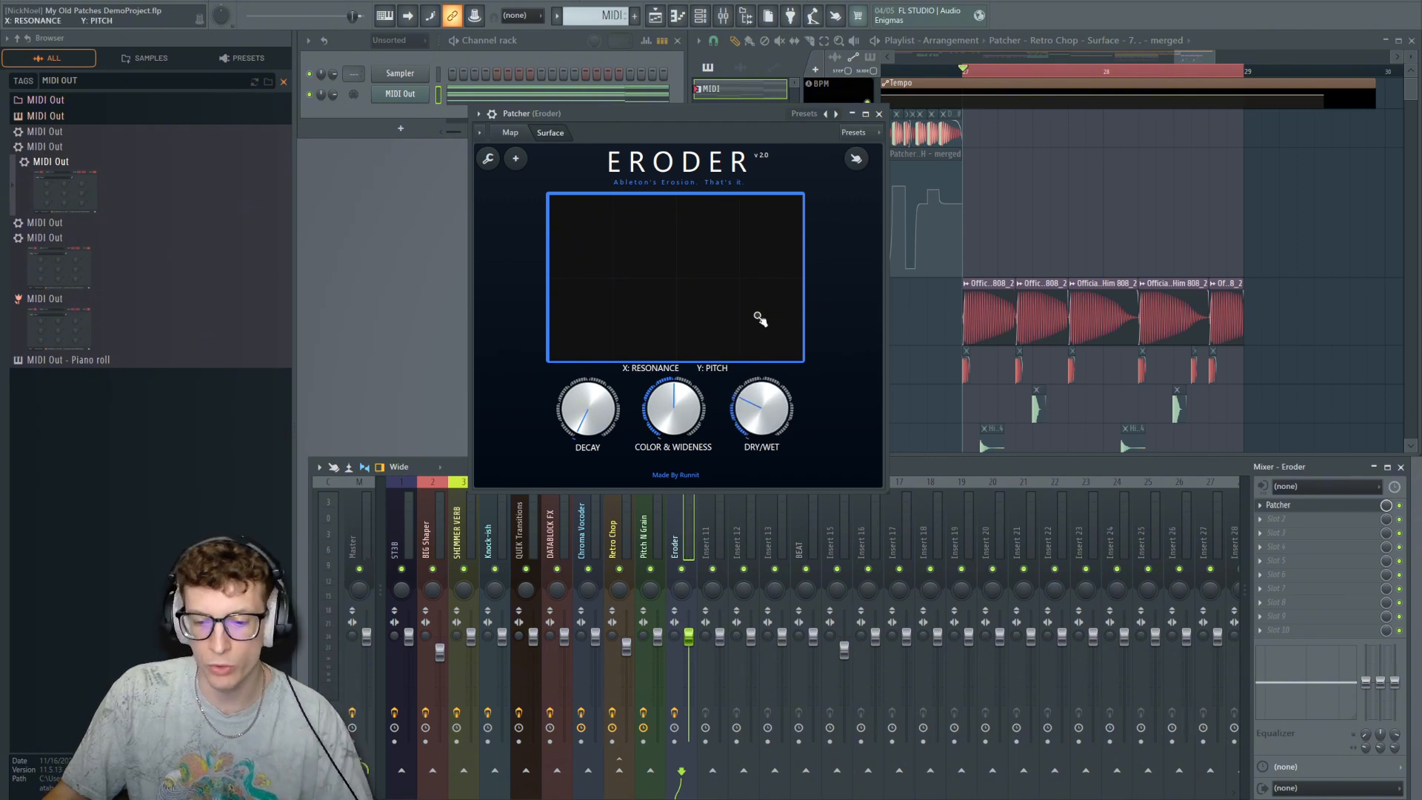
Audition the soloed 808 while shifting the resonance and pitch point around the Eroder XY pad.
{"action": "key", "text": "space"}
{"action": "mouse_move", "coordinate": [757, 317]}
{"action": "left_mouse_down"}
{"action": "mouse_move", "coordinate": [759, 271]}
{"action": "mouse_move", "coordinate": [702, 323]}
{"action": "mouse_move", "coordinate": [737, 302]}
{"action": "left_mouse_up"}
{"action": "key", "text": "space"}
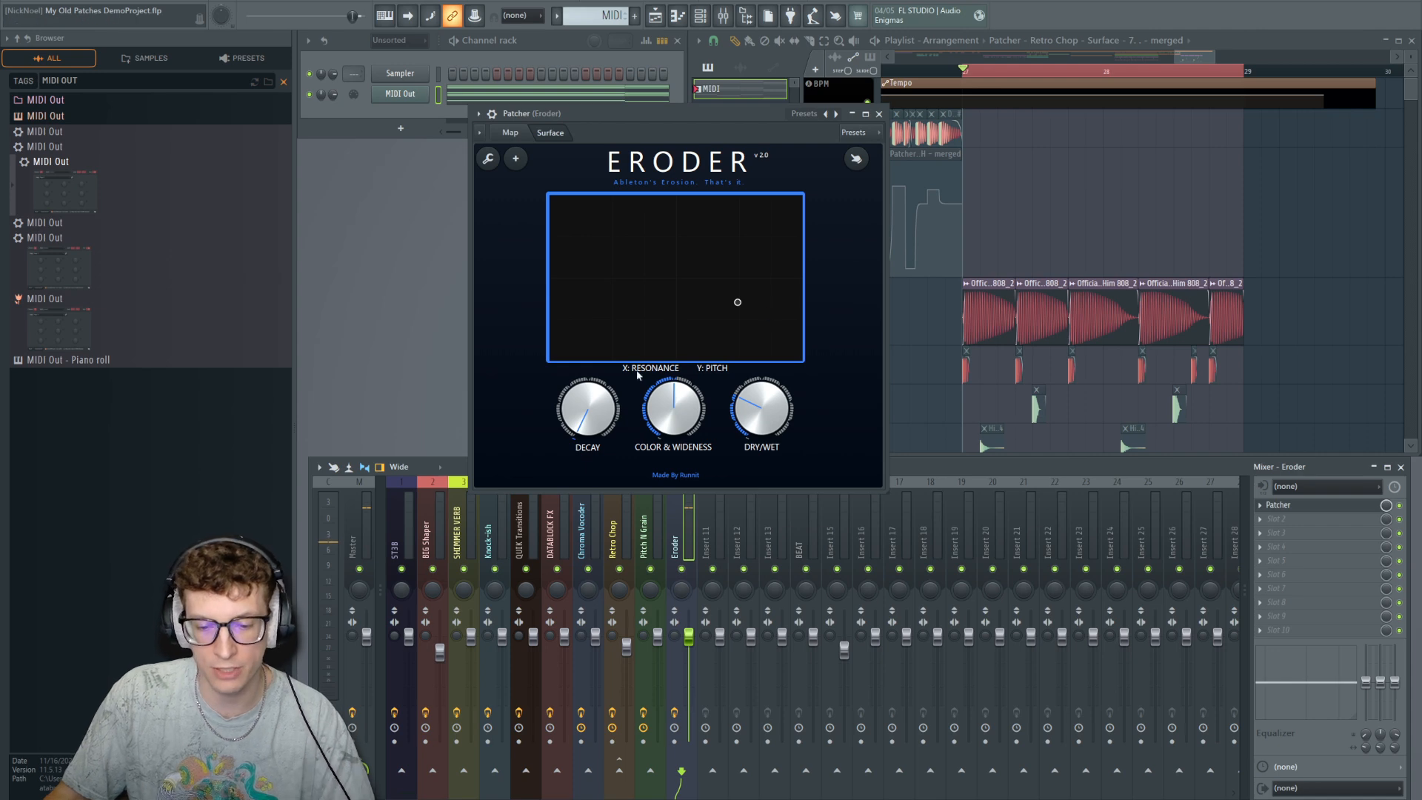
{"action": "mouse_move", "coordinate": [738, 303]}
{"action": "left_mouse_down"}
{"action": "mouse_move", "coordinate": [774, 304]}
{"action": "mouse_move", "coordinate": [745, 307]}
{"action": "left_mouse_up"}
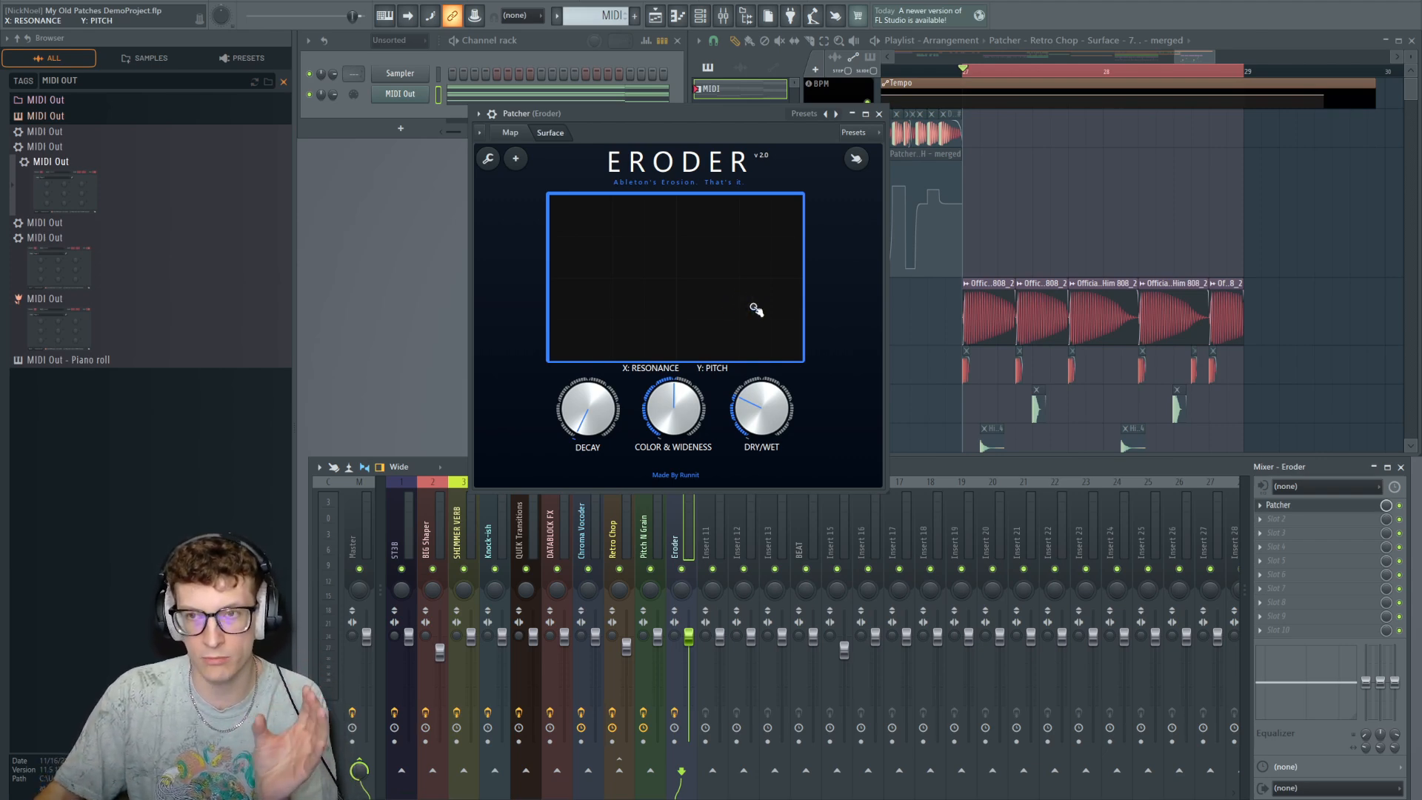
{"action": "key", "text": "space"}
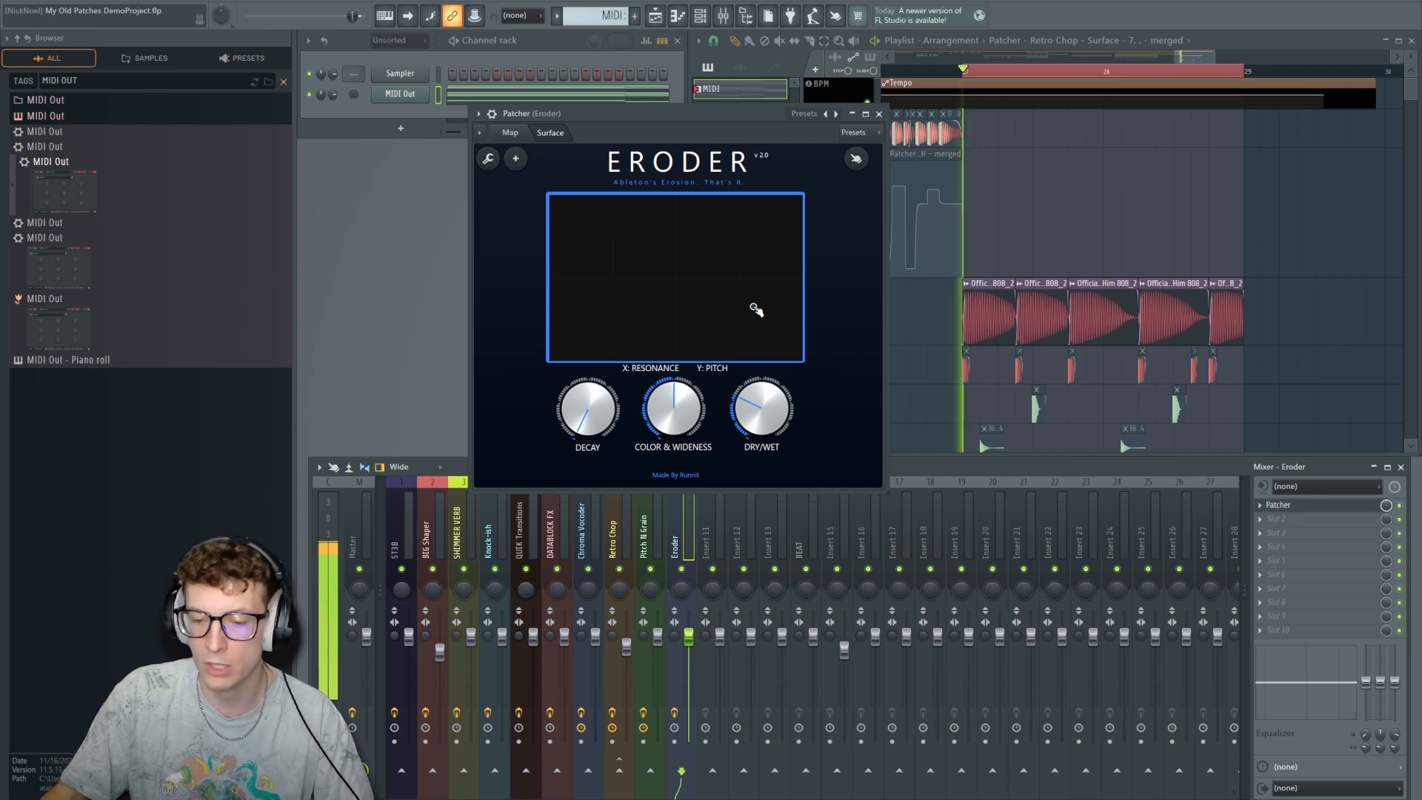
{"action": "mouse_move", "coordinate": [755, 308]}
{"action": "left_mouse_down"}
{"action": "mouse_move", "coordinate": [788, 209]}
{"action": "mouse_move", "coordinate": [555, 210]}
{"action": "mouse_move", "coordinate": [746, 201]}
{"action": "mouse_move", "coordinate": [731, 280]}
{"action": "mouse_move", "coordinate": [781, 222]}
{"action": "mouse_move", "coordinate": [700, 224]}
{"action": "mouse_move", "coordinate": [765, 276]}
{"action": "mouse_move", "coordinate": [755, 297]}
{"action": "left_mouse_up"}
{"action": "key", "text": "space"}
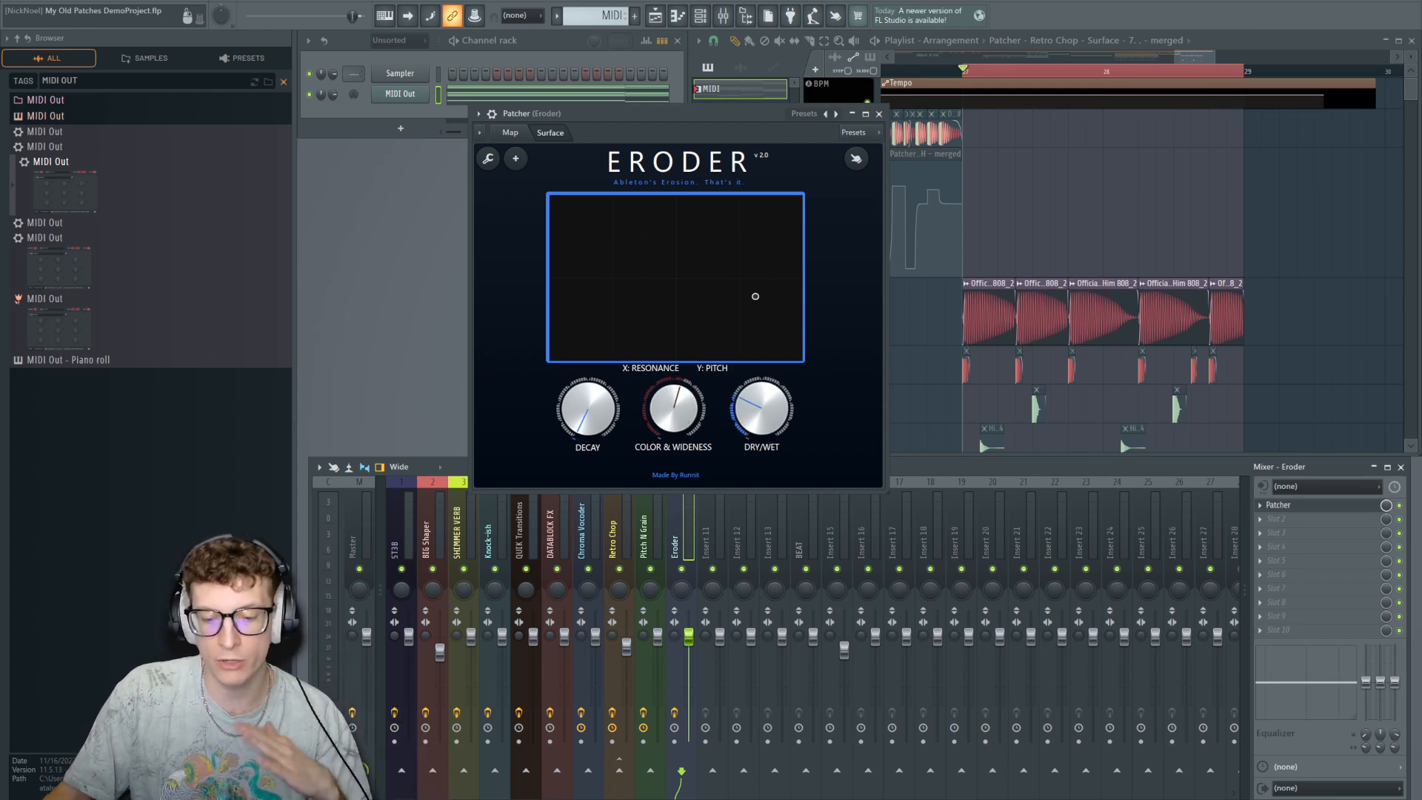
Sweep Eroder's Color & Wideness knob during playback, and move the XY point towards the pad's upper centre.
{"action": "mouse_move", "coordinate": [682, 406]}
{"action": "left_mouse_down"}
{"action": "mouse_move", "coordinate": [682, 437]}
{"action": "mouse_move", "coordinate": [682, 419]}
{"action": "left_mouse_up"}
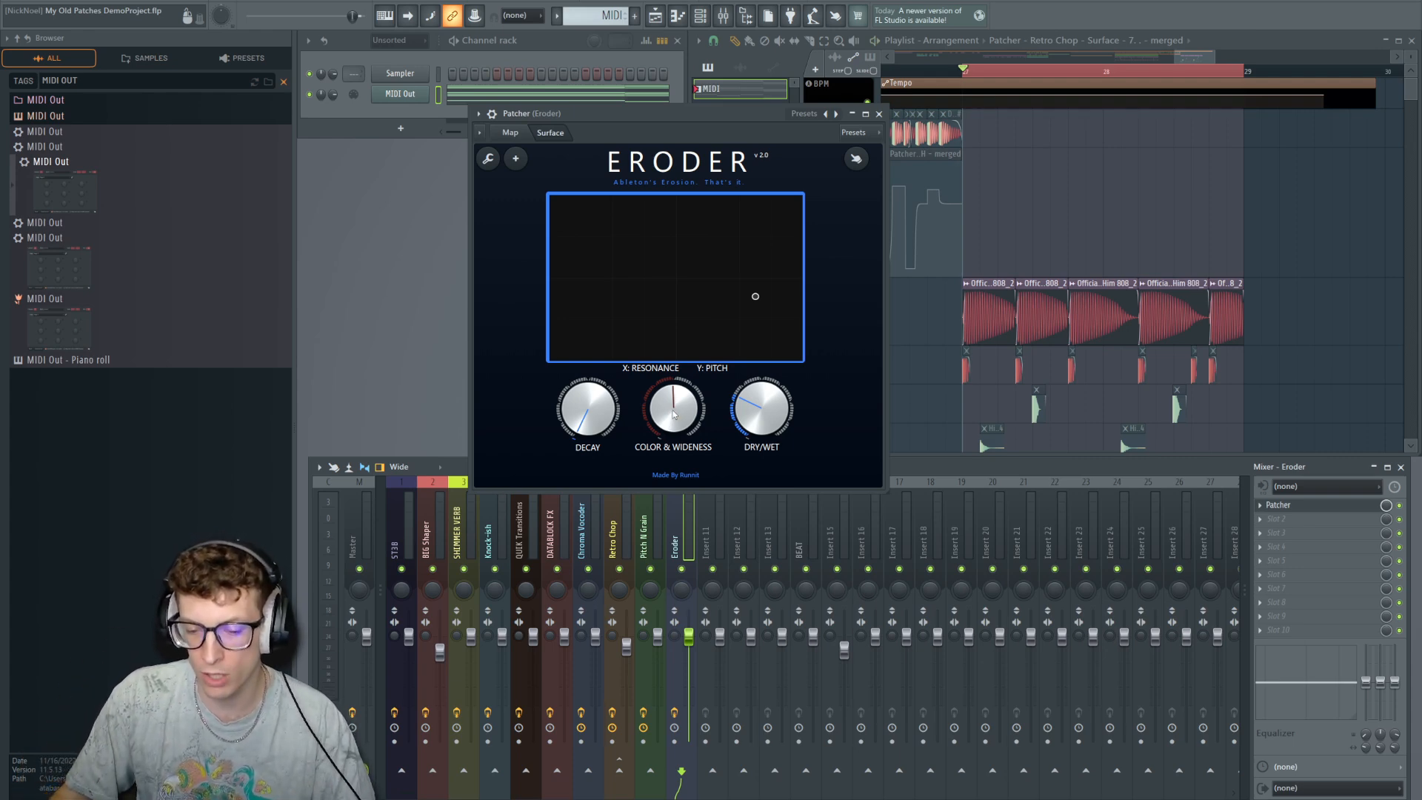
{"action": "key", "text": "space"}
{"action": "key", "text": "space"}
{"action": "left_click_drag", "start_coordinate": [674, 415], "coordinate": [674, 393]}
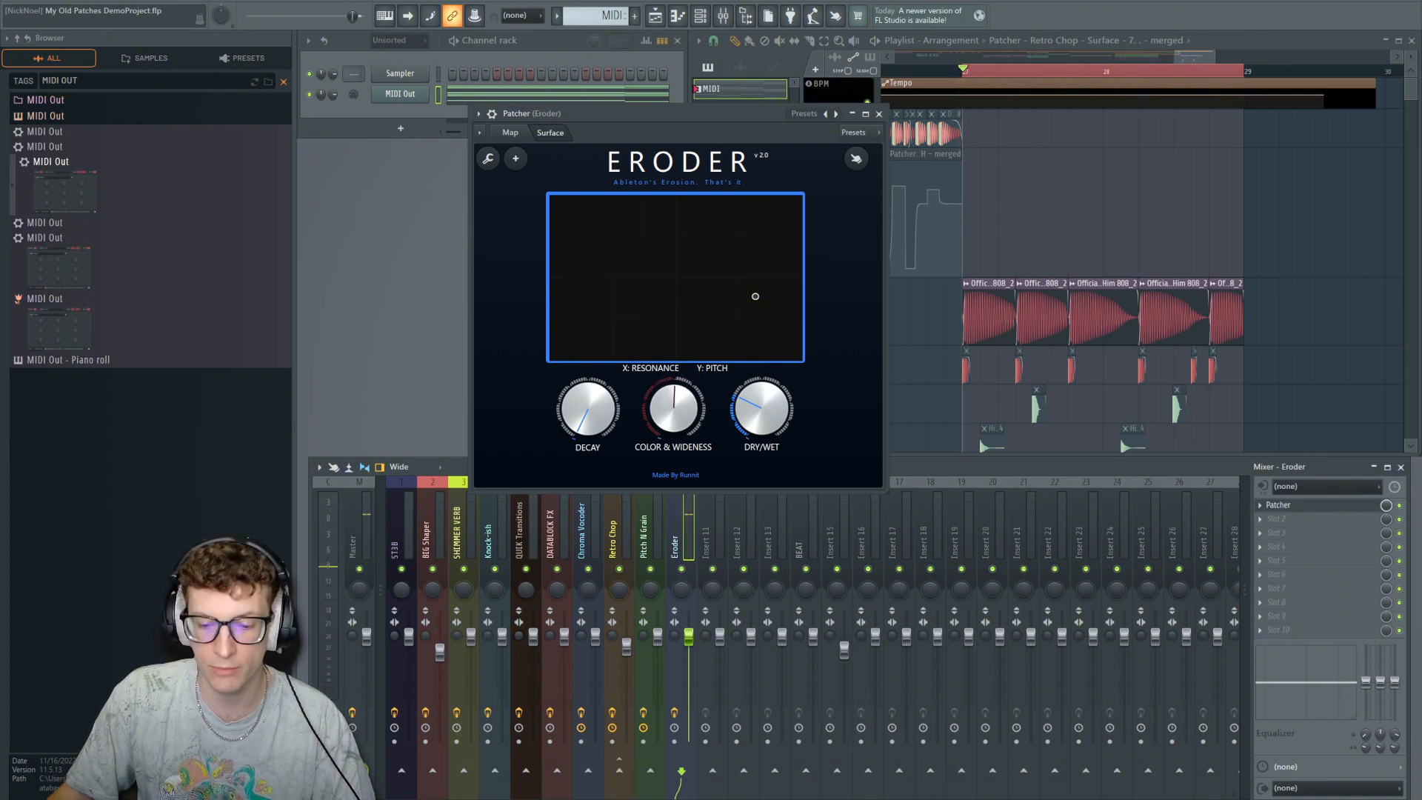
{"action": "key", "text": "space"}
{"action": "left_click_drag", "start_coordinate": [678, 408], "coordinate": [690, 344]}
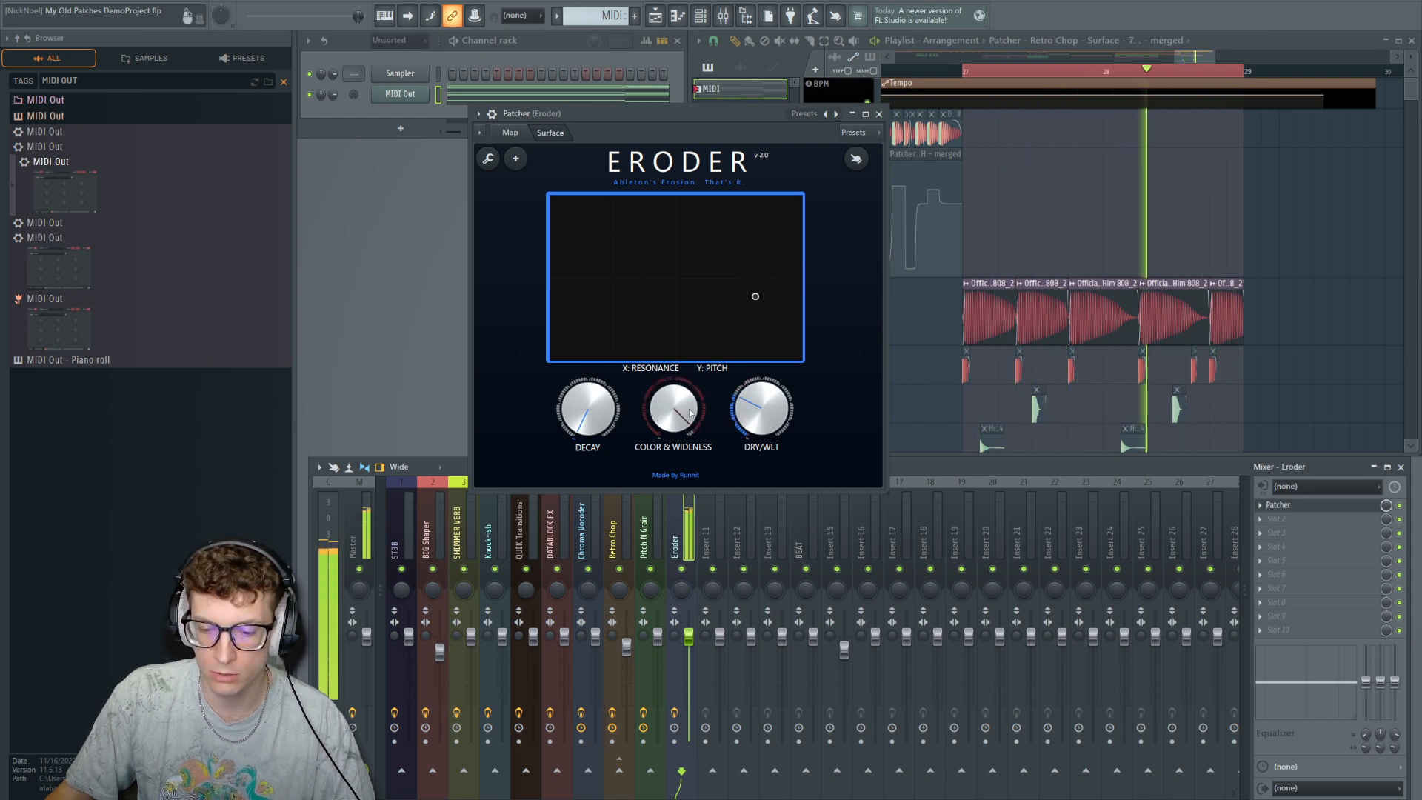
{"action": "left_click_drag", "start_coordinate": [753, 304], "coordinate": [700, 245]}
{"action": "key", "text": "space"}
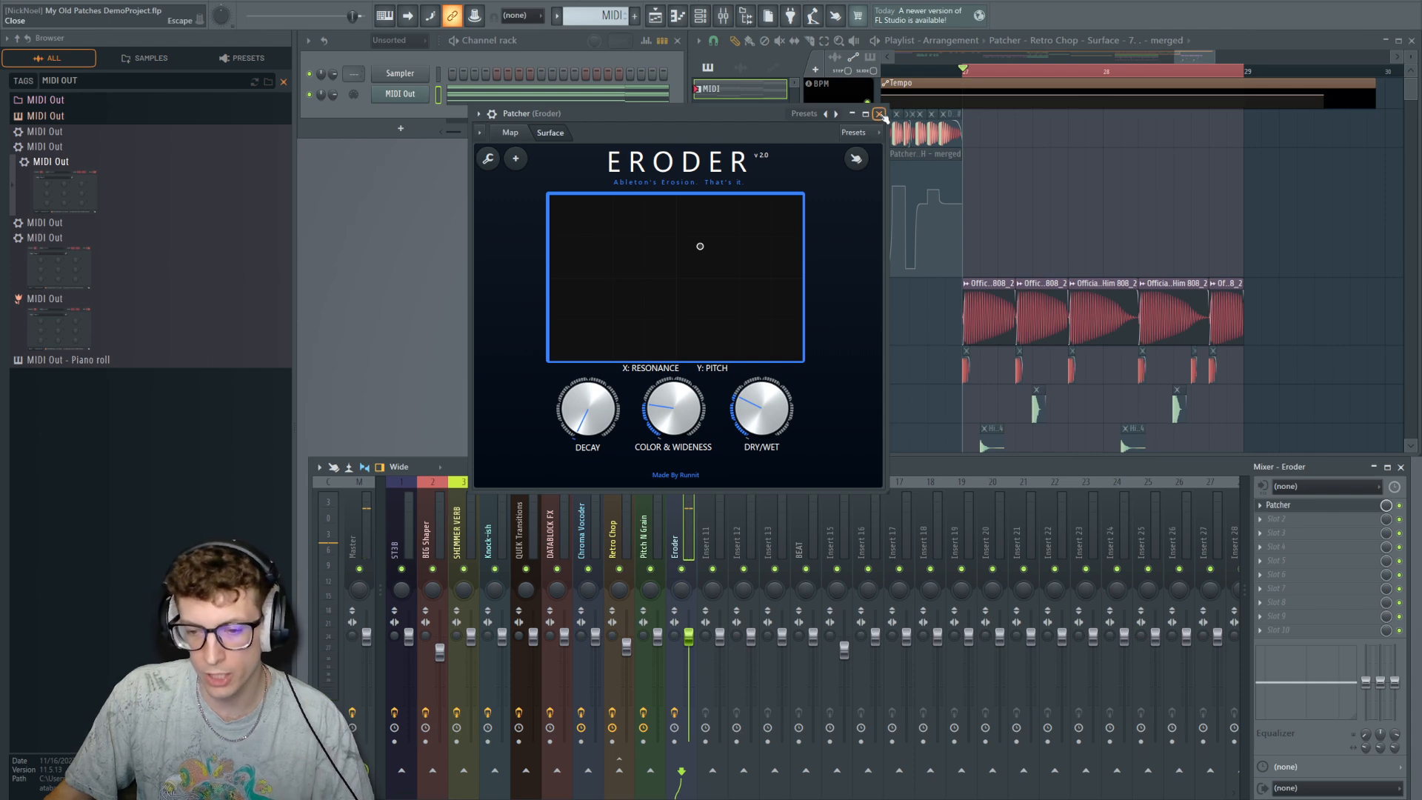
Close the Eroder window, unsolo the playlist tracks, and audition the 808 together with the drums.
{"action": "left_click", "coordinate": [880, 115]}
{"action": "scroll", "coordinate": [1266, 212], "scroll_direction": "down", "scroll_amount": 2}
{"action": "scroll", "coordinate": [1225, 165], "scroll_direction": "left", "scroll_amount": 2}
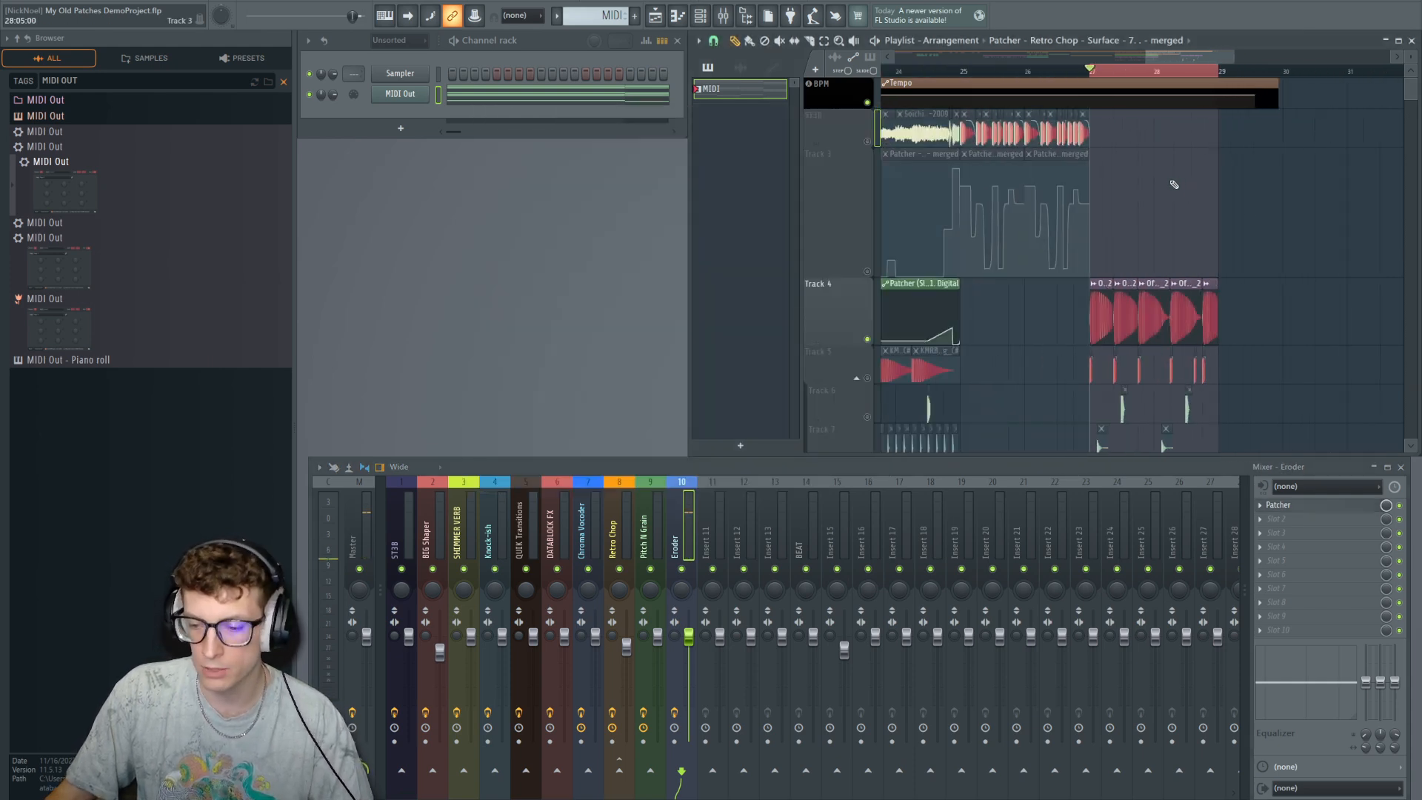
{"action": "scroll", "coordinate": [1200, 200], "scroll_direction": "up", "scroll_amount": 2}
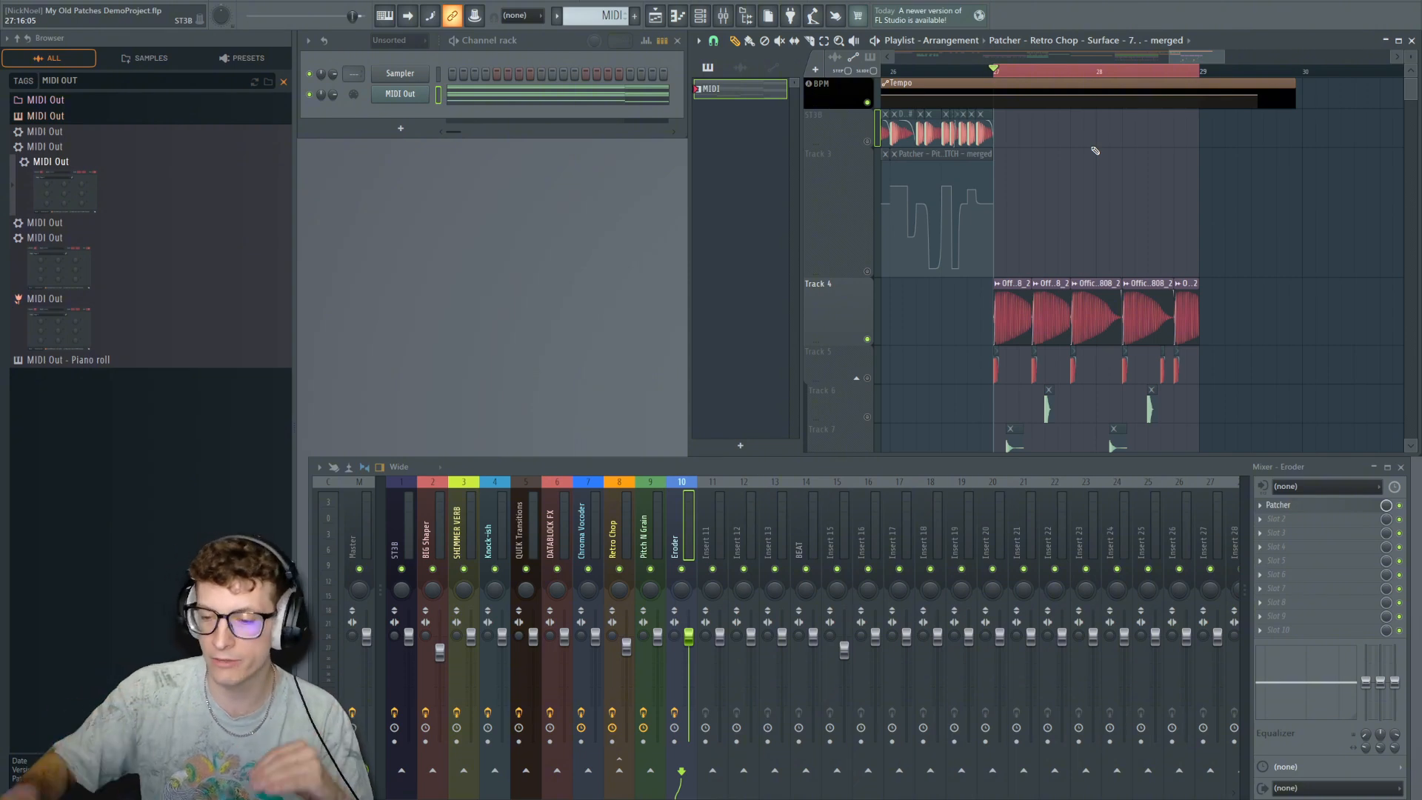
{"action": "scroll", "coordinate": [1098, 170], "scroll_direction": "down", "scroll_amount": 1}
{"action": "scroll", "coordinate": [1098, 170], "scroll_direction": "down", "scroll_amount": 3}
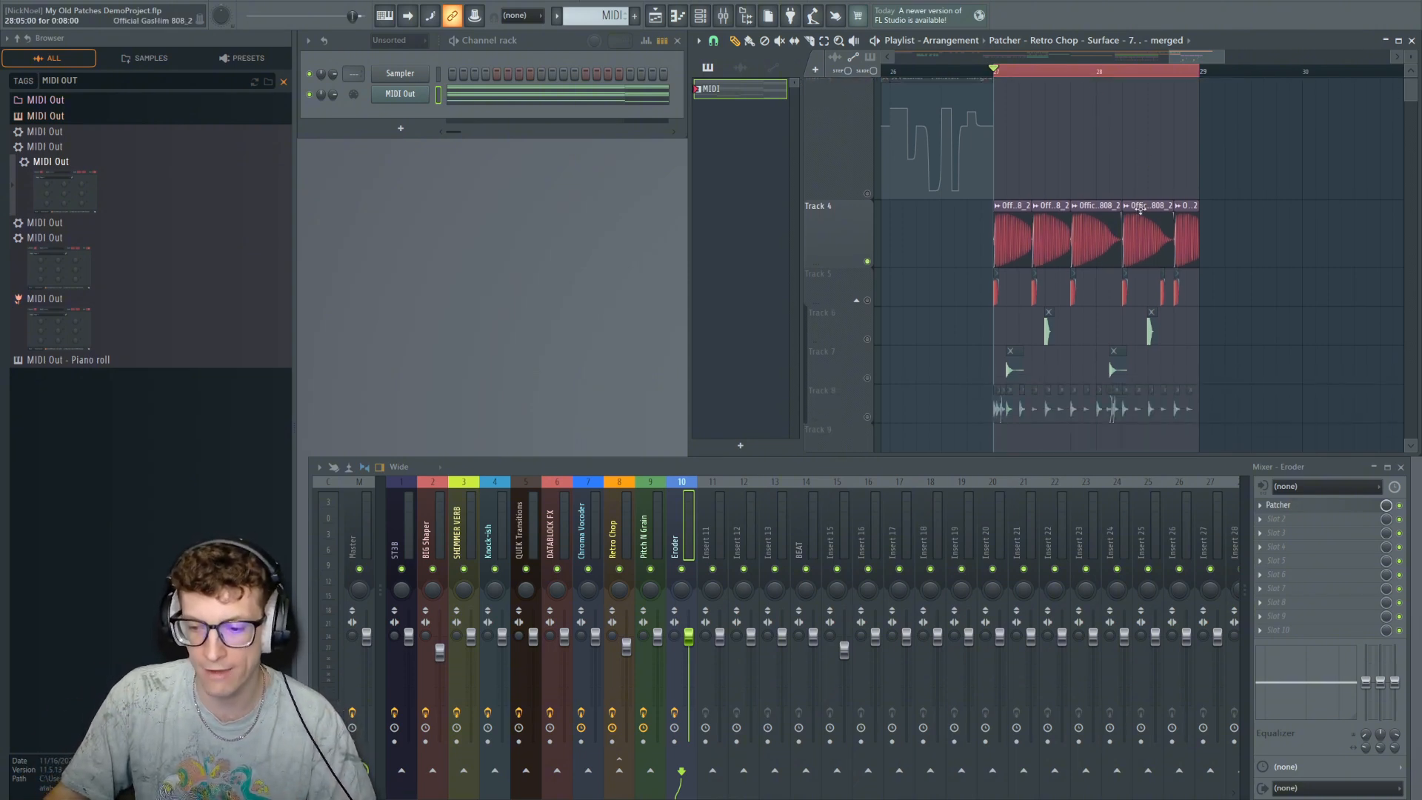
{"action": "scroll", "coordinate": [1100, 159], "scroll_direction": "up", "scroll_amount": 1}
{"action": "right_click", "coordinate": [867, 301]}
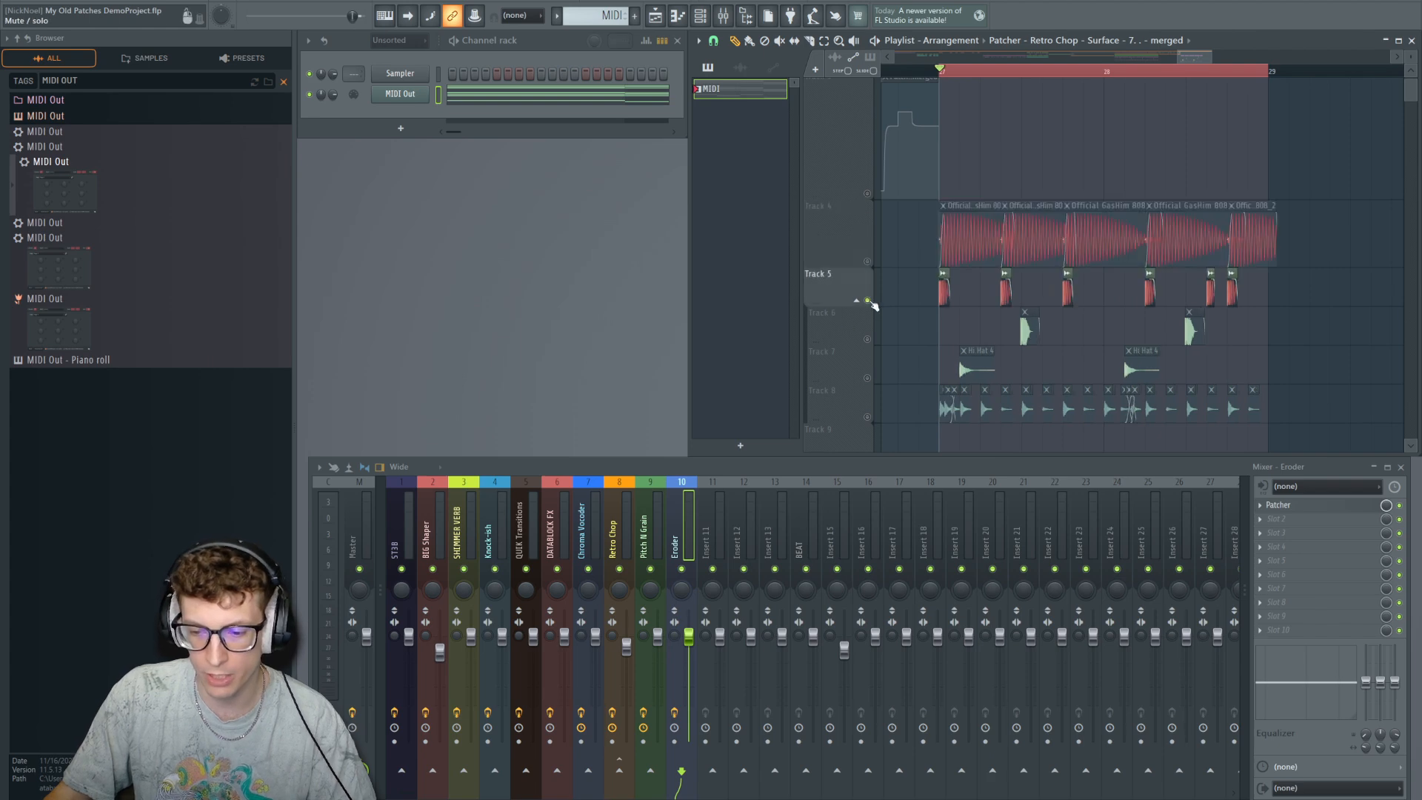
{"action": "right_click", "coordinate": [867, 301]}
{"action": "scroll", "coordinate": [1074, 182], "scroll_direction": "down", "scroll_amount": 3}
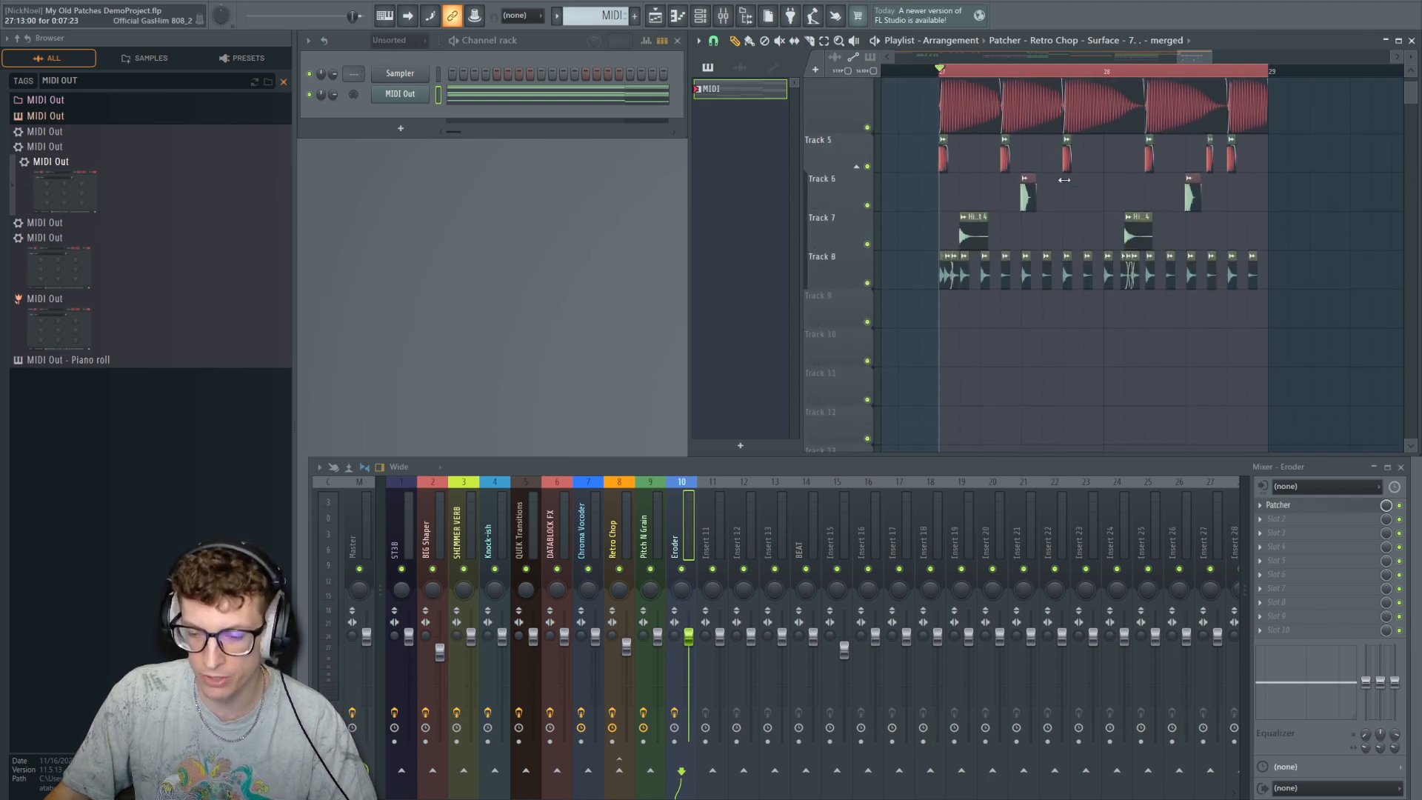
{"action": "key", "text": "space"}
{"action": "scroll", "coordinate": [1149, 319], "scroll_direction": "up", "scroll_amount": 7}
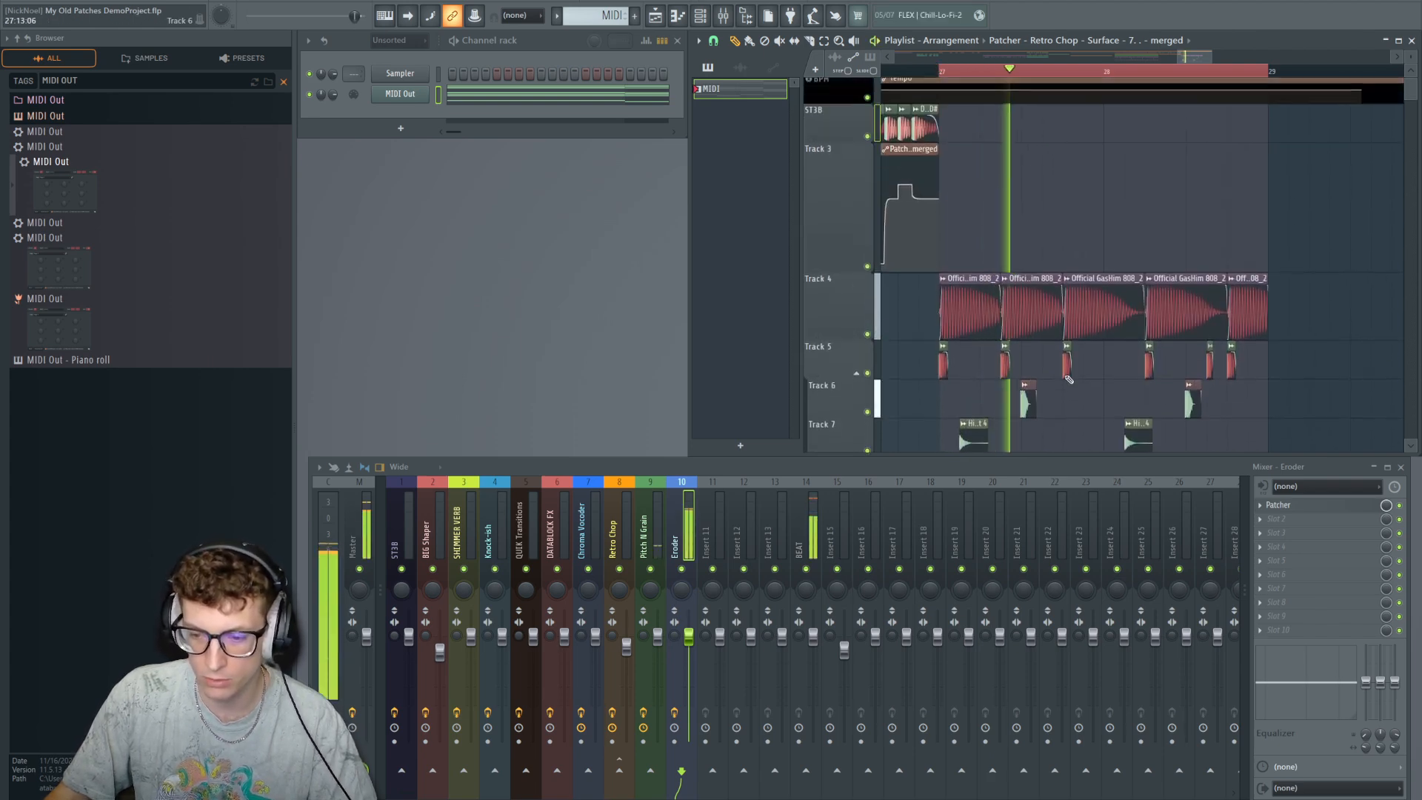
Reopen the Eroder Patcher, shift its XY point down and right during playback, and close the window.
{"action": "left_click", "coordinate": [1349, 506]}
{"action": "left_click_drag", "start_coordinate": [733, 284], "coordinate": [759, 311]}
{"action": "key", "text": "space"}
{"action": "left_click", "coordinate": [879, 116]}
{"action": "scroll", "coordinate": [1102, 179], "scroll_direction": "down", "scroll_amount": 3}
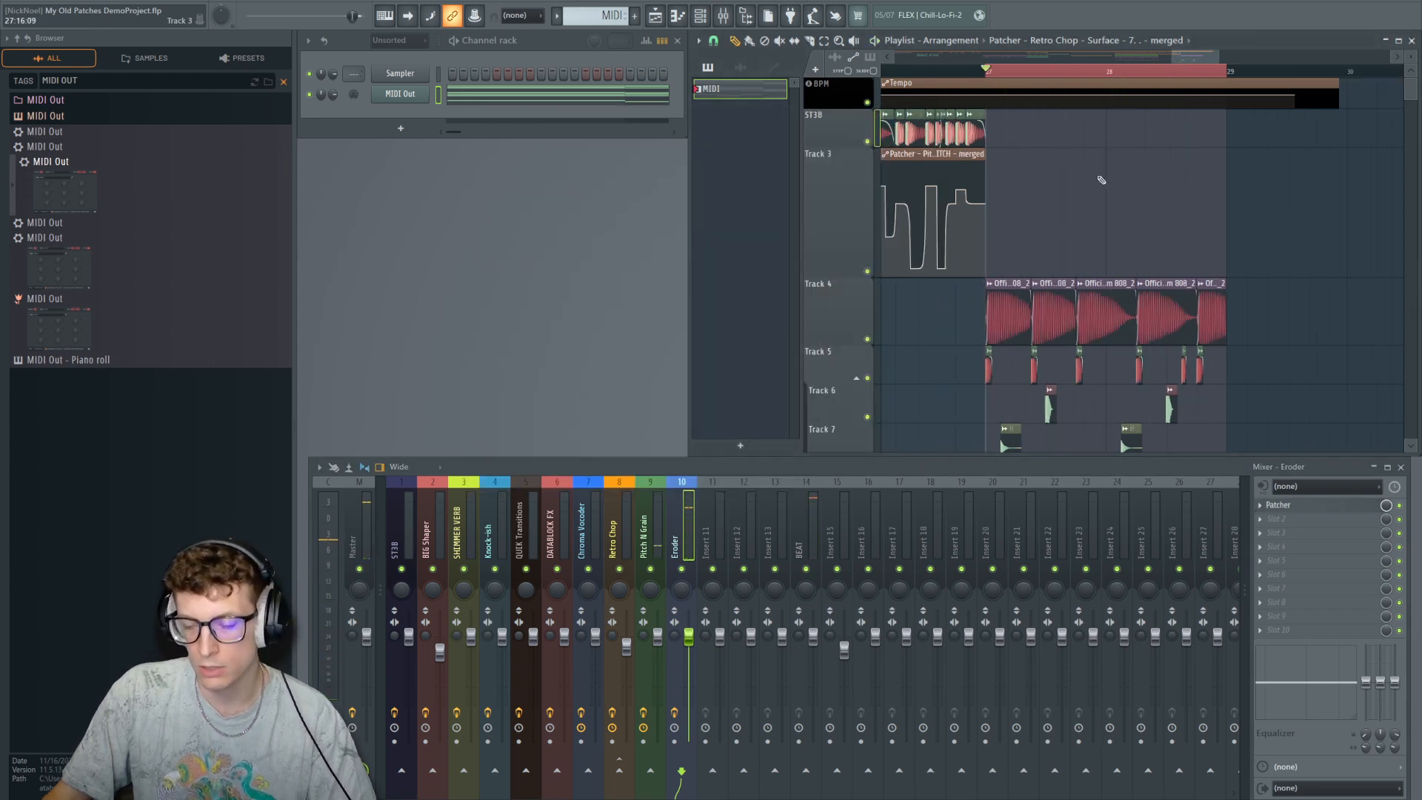
{"action": "scroll", "coordinate": [1088, 194], "scroll_direction": "down", "scroll_amount": 4}
{"action": "scroll", "coordinate": [1073, 194], "scroll_direction": "up", "scroll_amount": 2}
{"action": "scroll", "coordinate": [1096, 178], "scroll_direction": "up", "scroll_amount": 3}
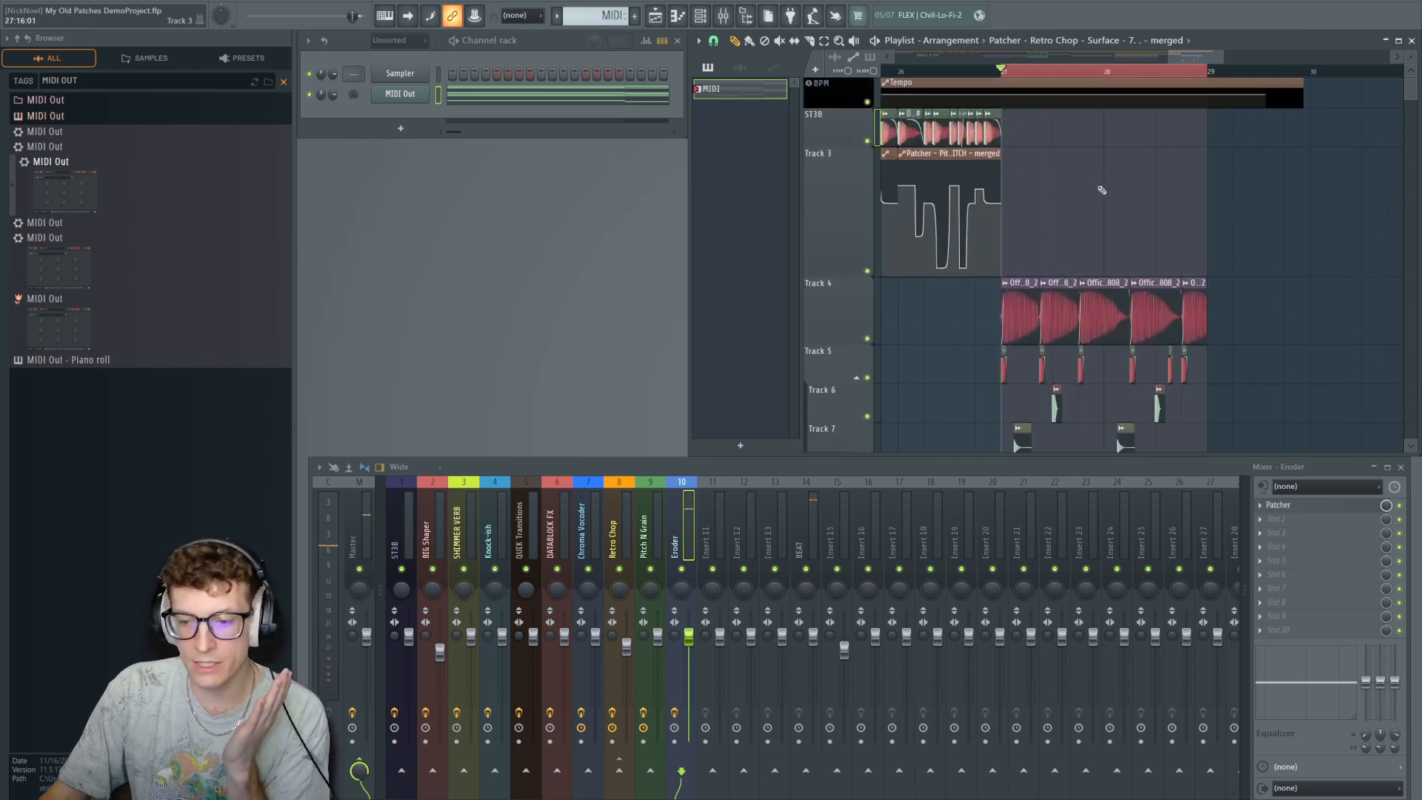
{"action": "scroll", "coordinate": [1138, 79], "scroll_direction": "left", "scroll_amount": 3}
{"action": "scroll", "coordinate": [1139, 79], "scroll_direction": "down", "scroll_amount": 8}
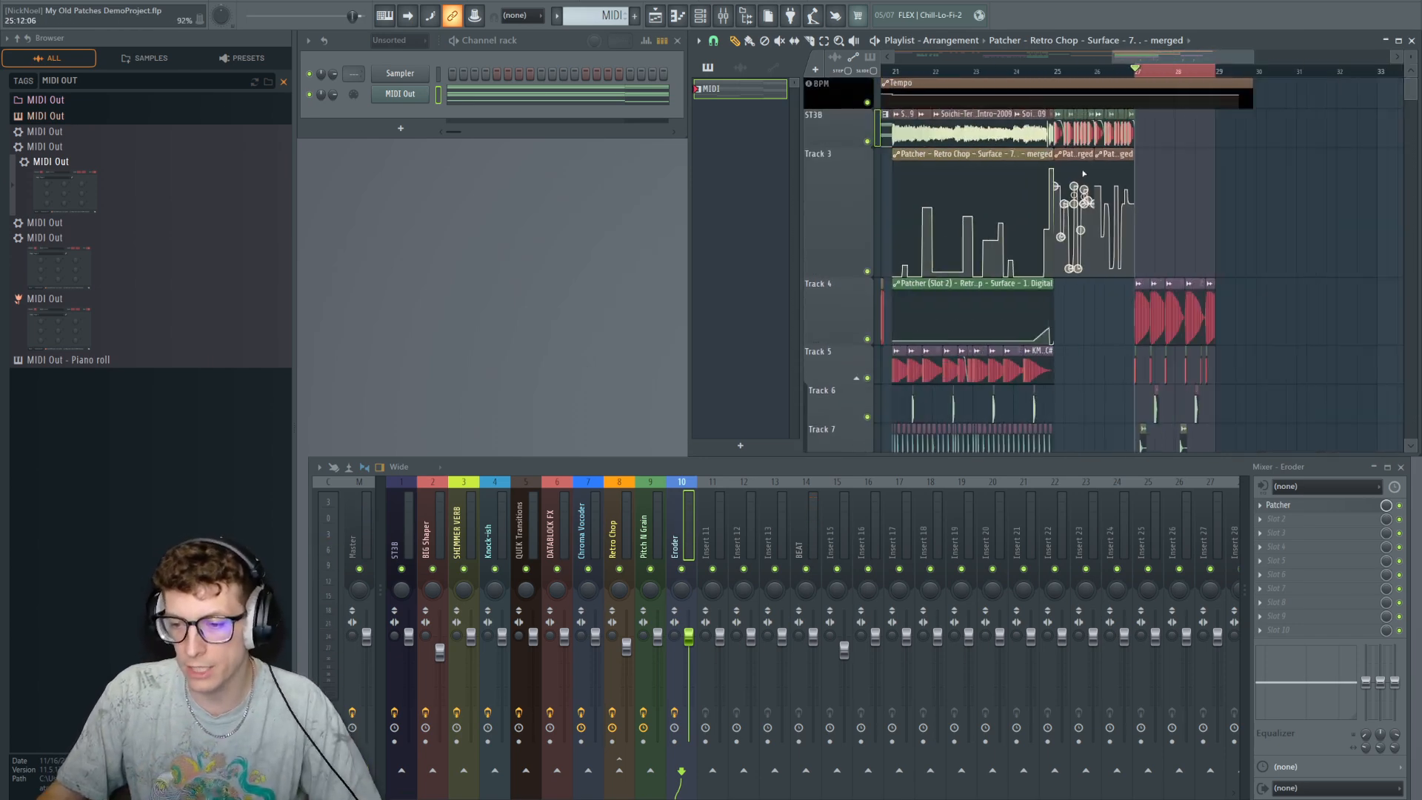